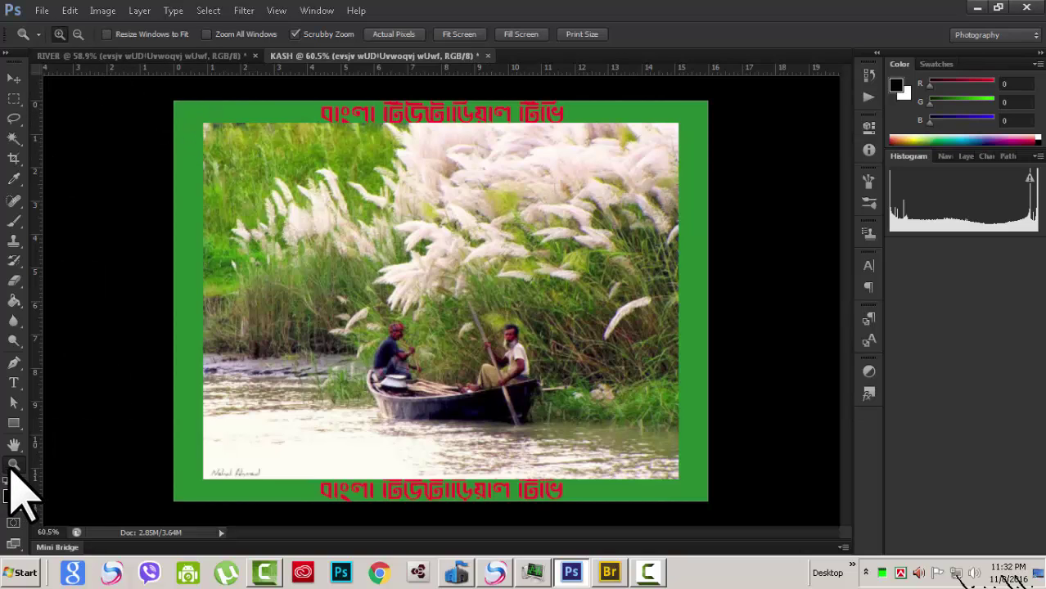
- Select the Move tool at the top of the Tools panel for the KASH image
click(14, 78)
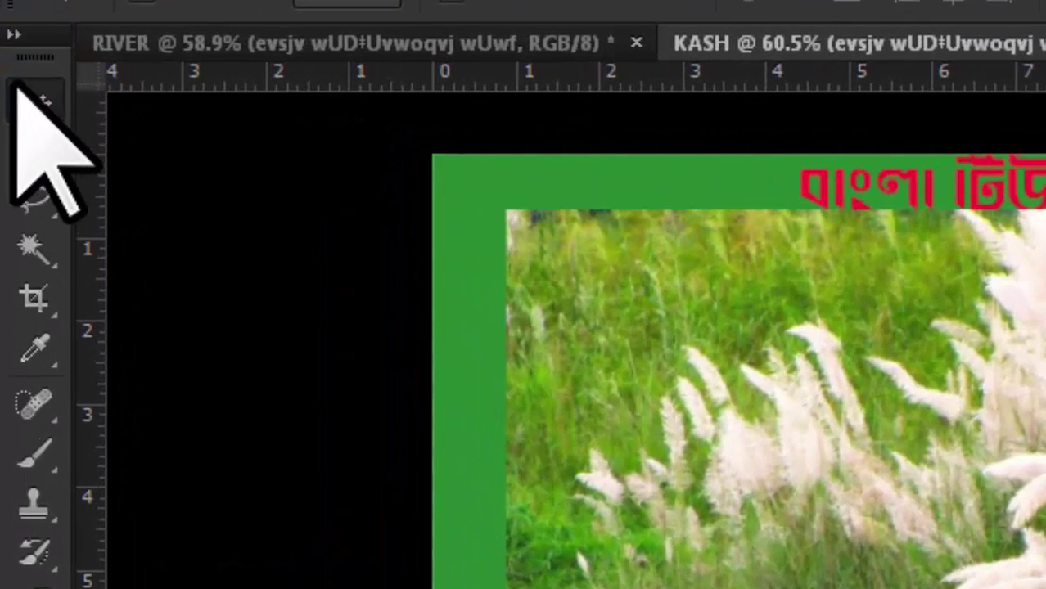
- Toggle the Tools panel between one and two columns, finishing on two columns
click(11, 31)
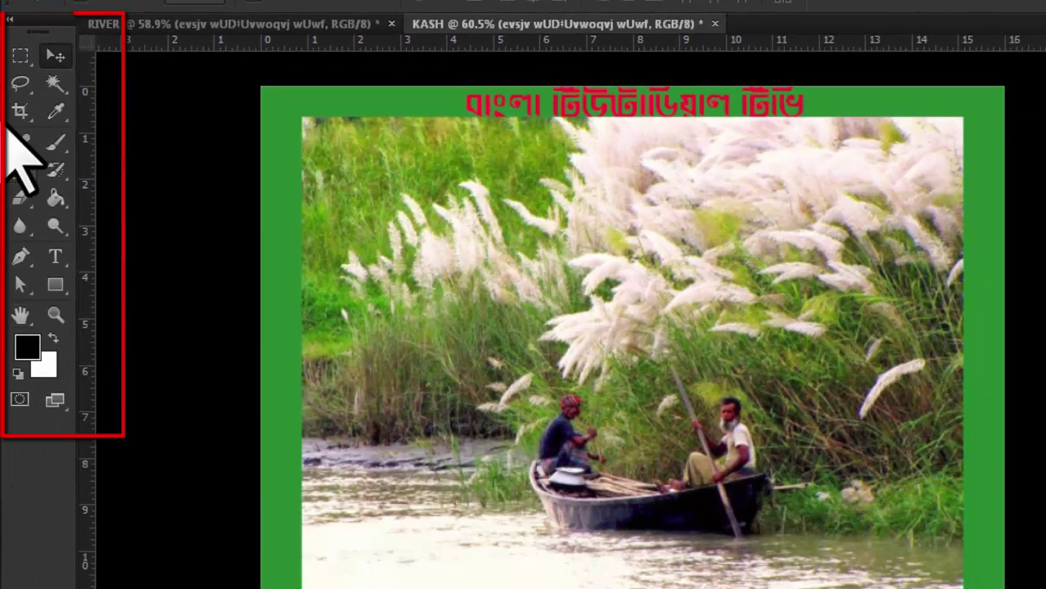
click(13, 29)
click(13, 30)
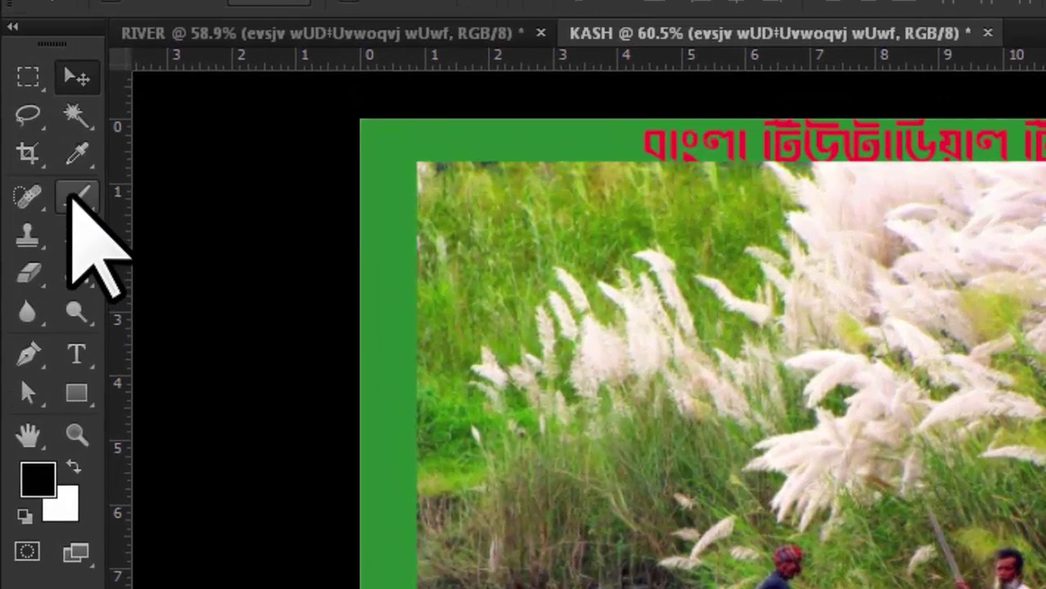
- Try the Magic Wand and Move tools, then make the Zoom tool active
click(81, 116)
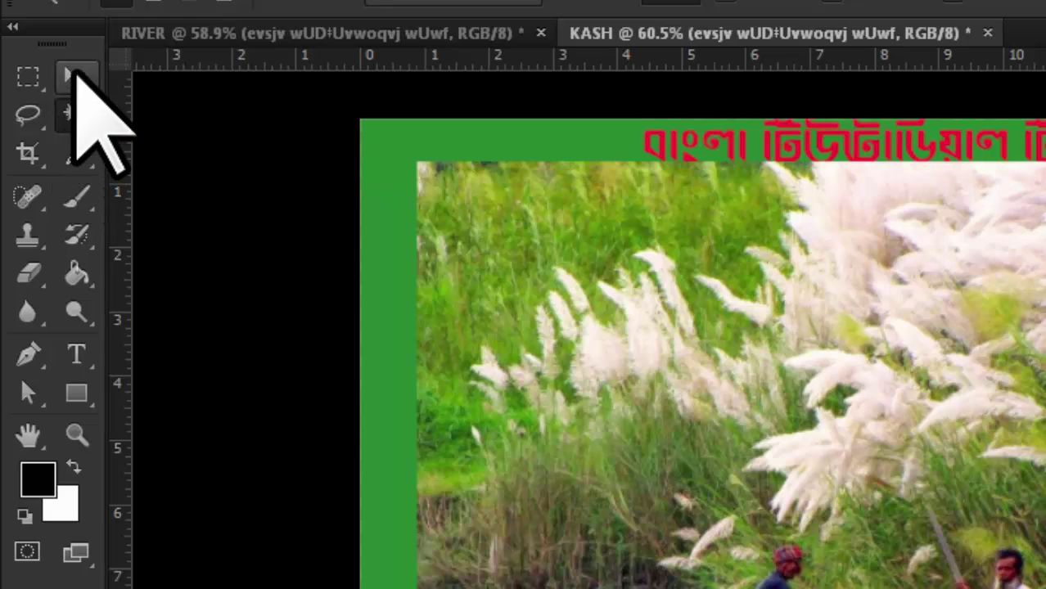
click(73, 75)
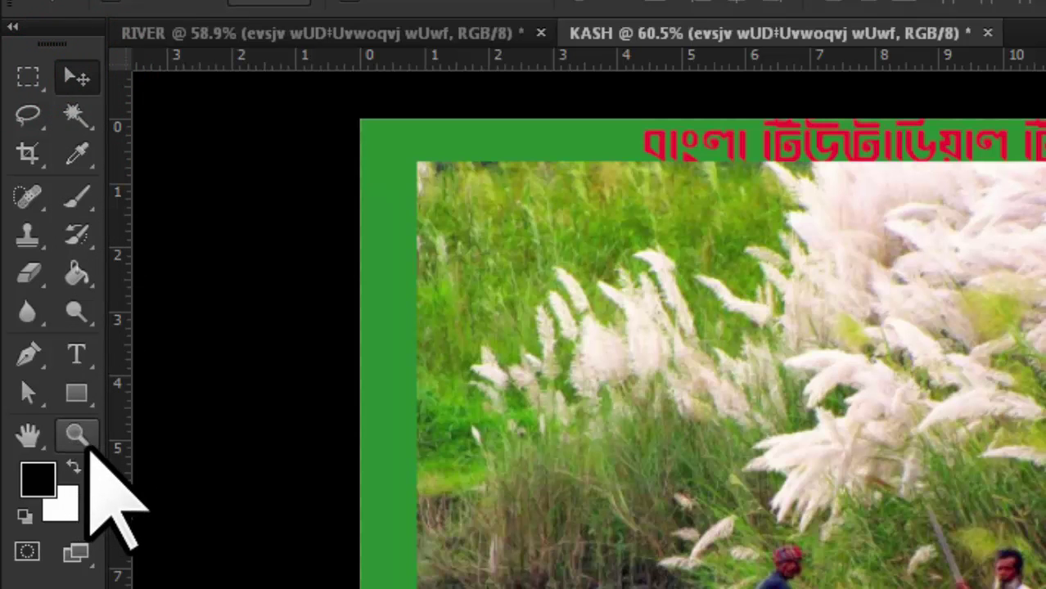
key(z)
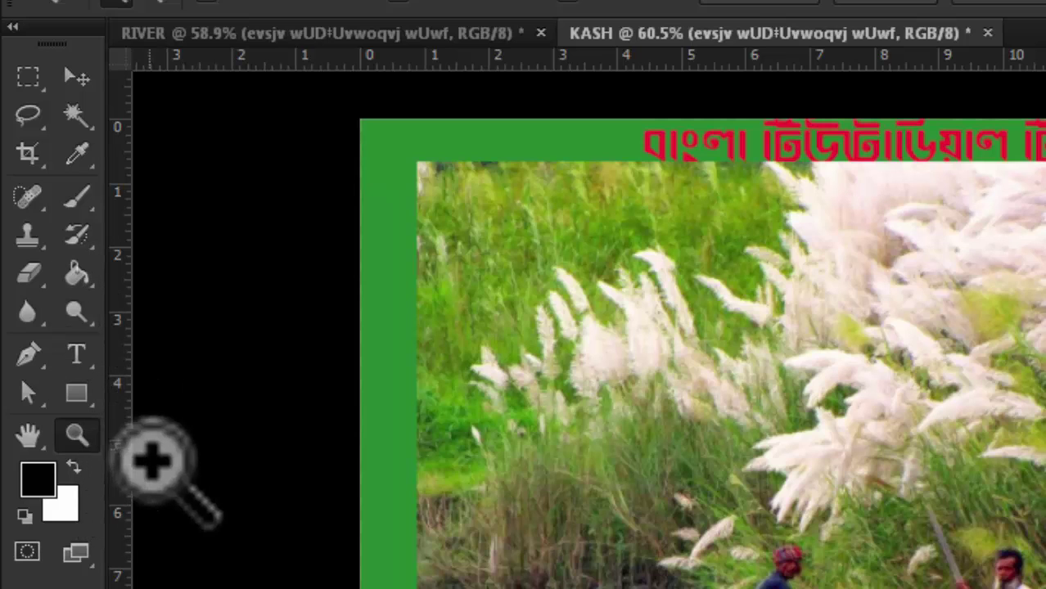
click(78, 72)
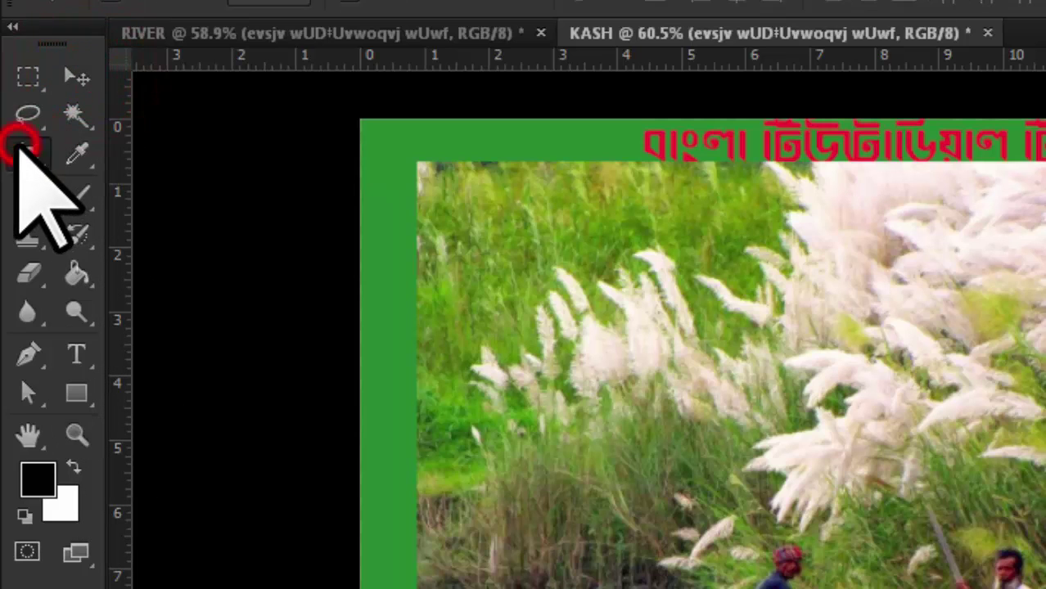
key(z)
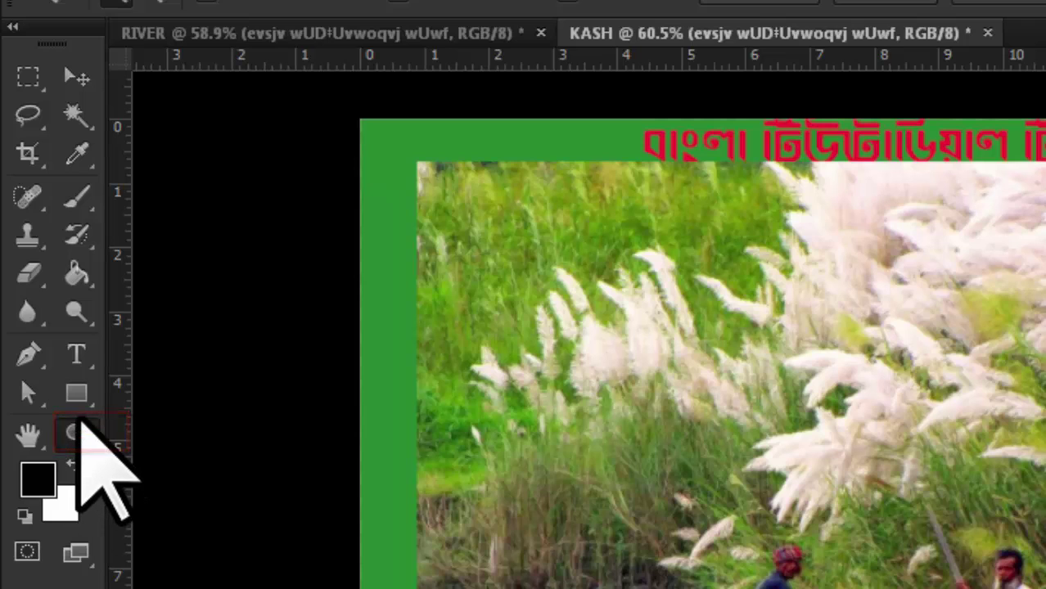
click(75, 434)
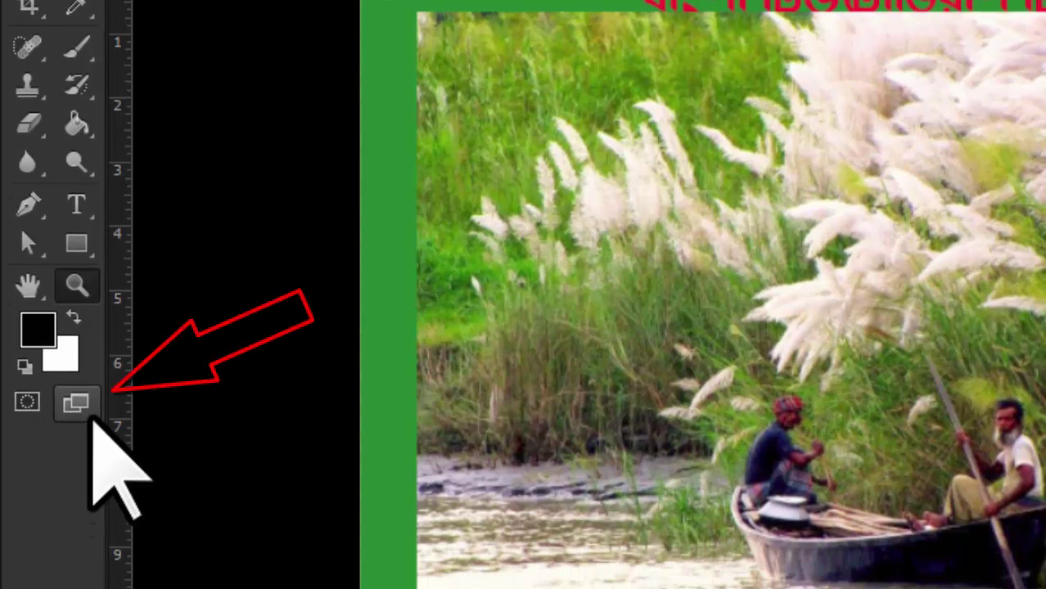
- Enter Full Screen Mode, return to Standard with Escape, then show the screen modes list
click(88, 410)
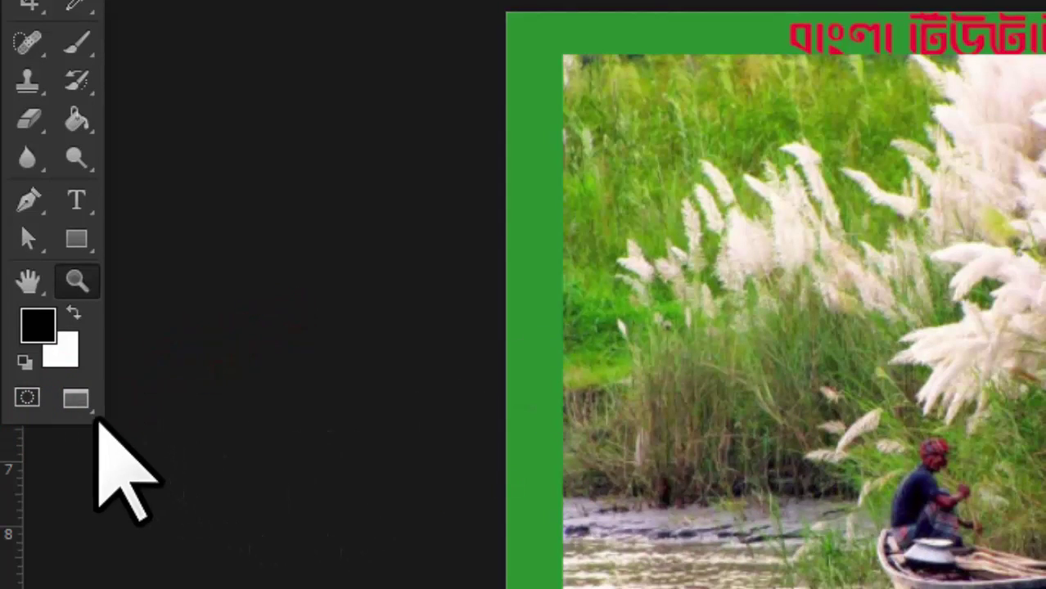
click(75, 399)
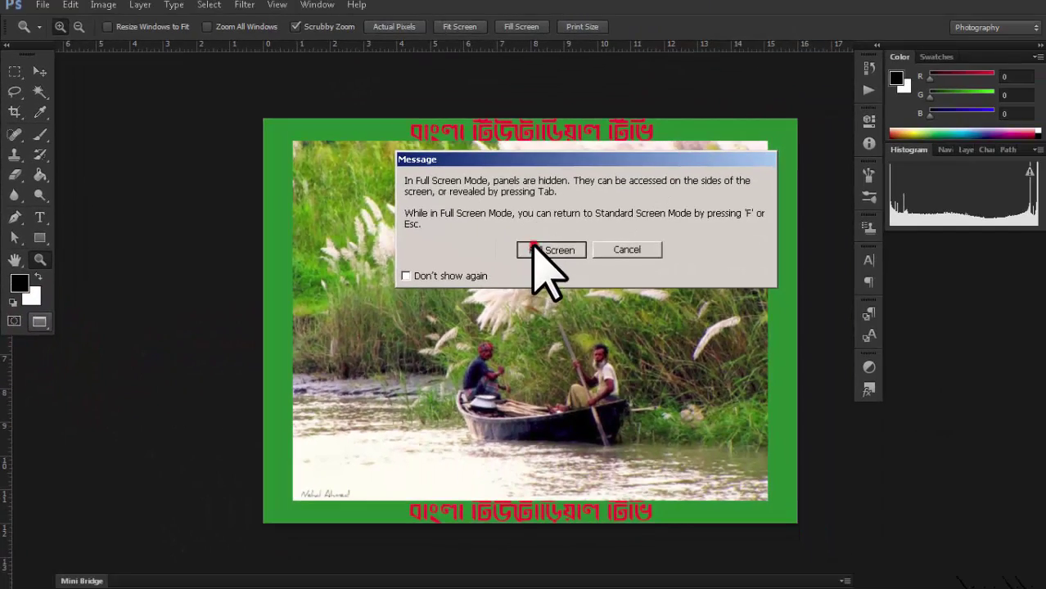
click(534, 243)
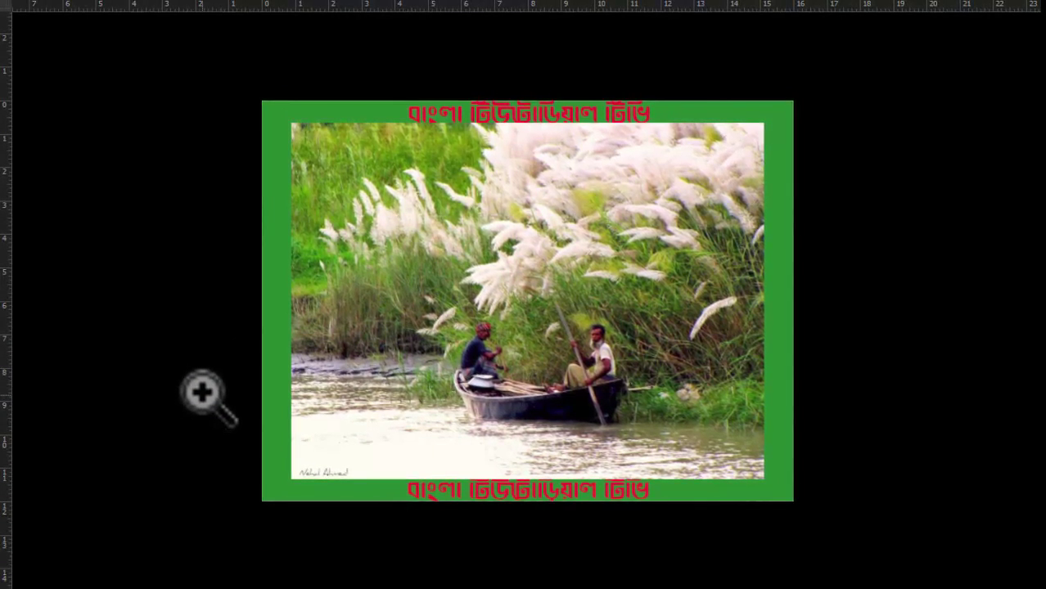
key(Escape)
click(41, 329)
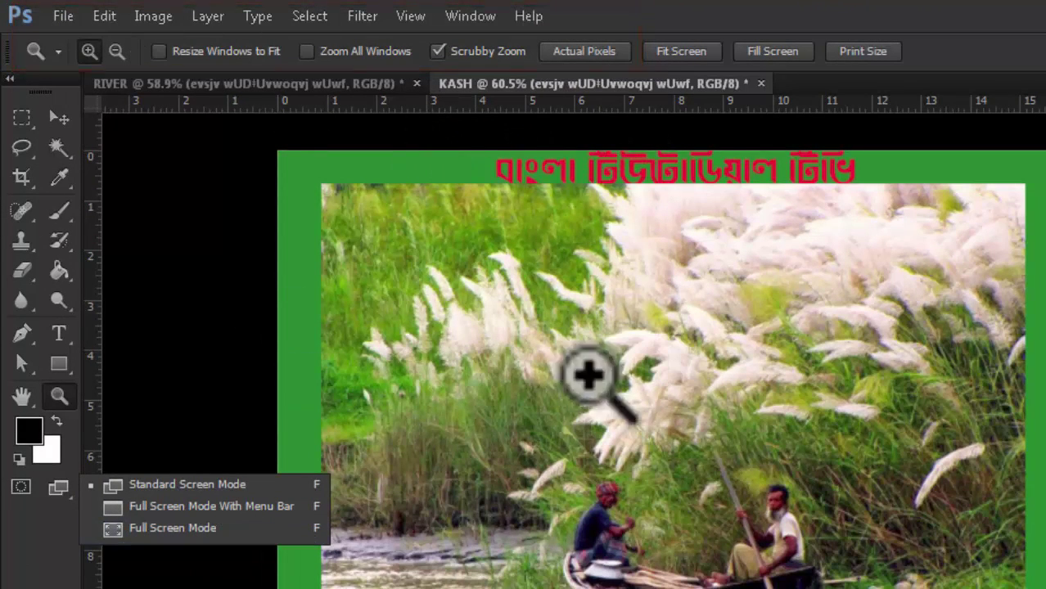
- Cycle Standard, Full Screen With Menu Bar and Full Screen, then Escape back to Standard
click(217, 484)
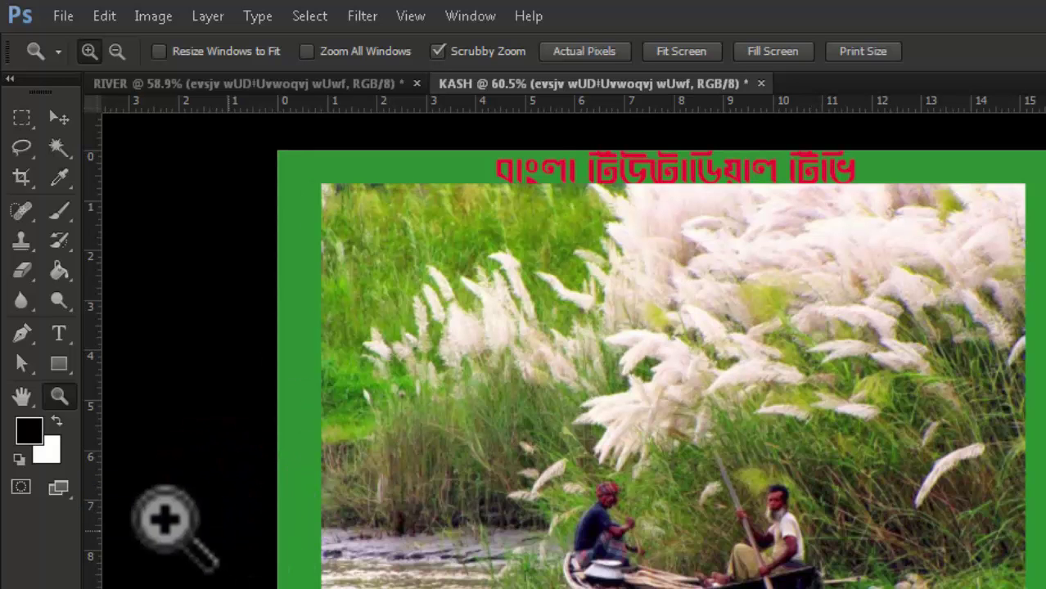
click(64, 488)
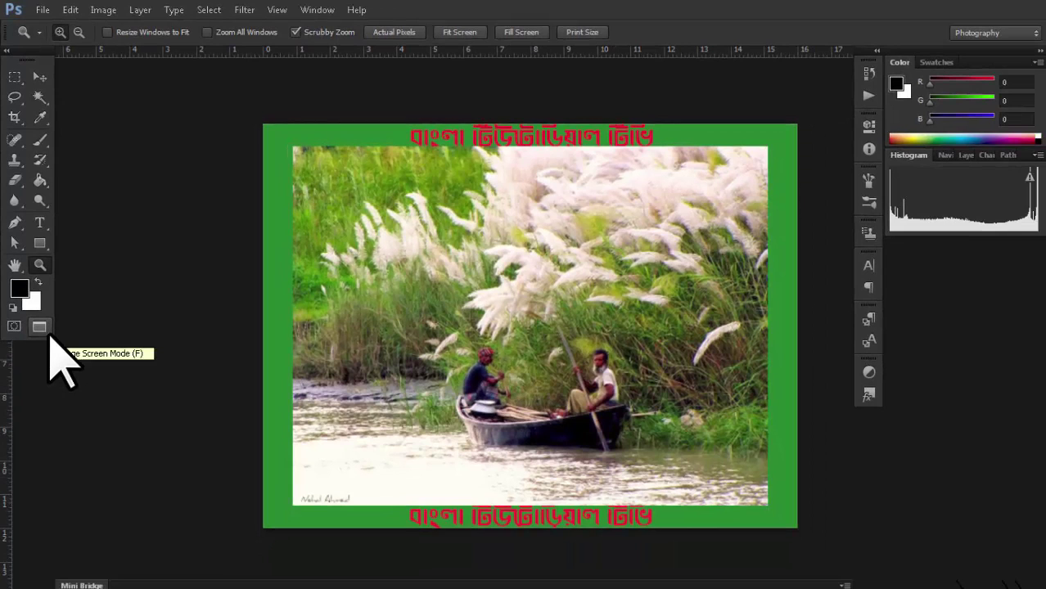
click(46, 330)
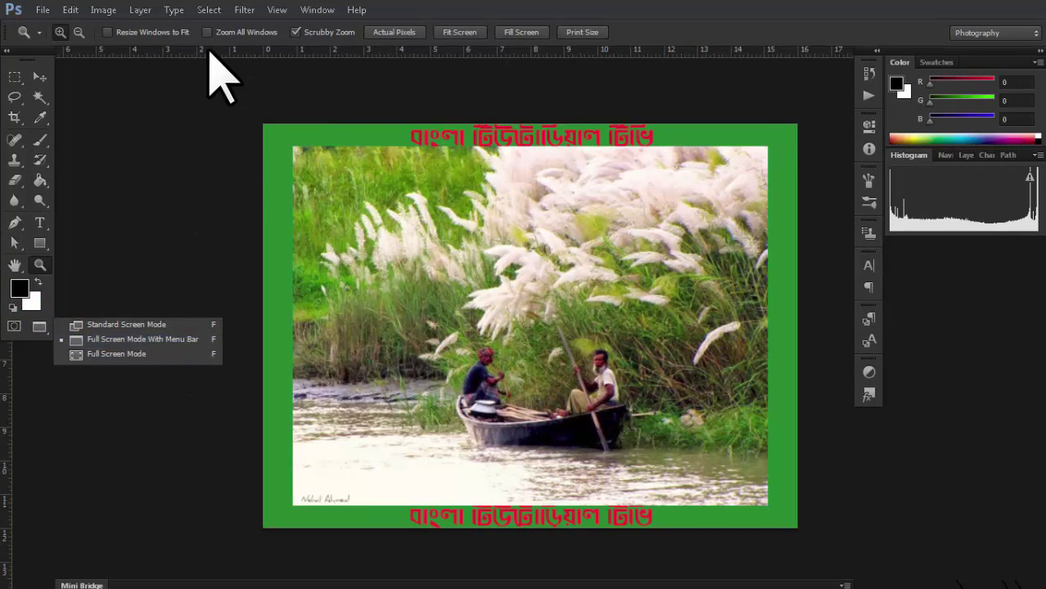
click(105, 353)
click(542, 256)
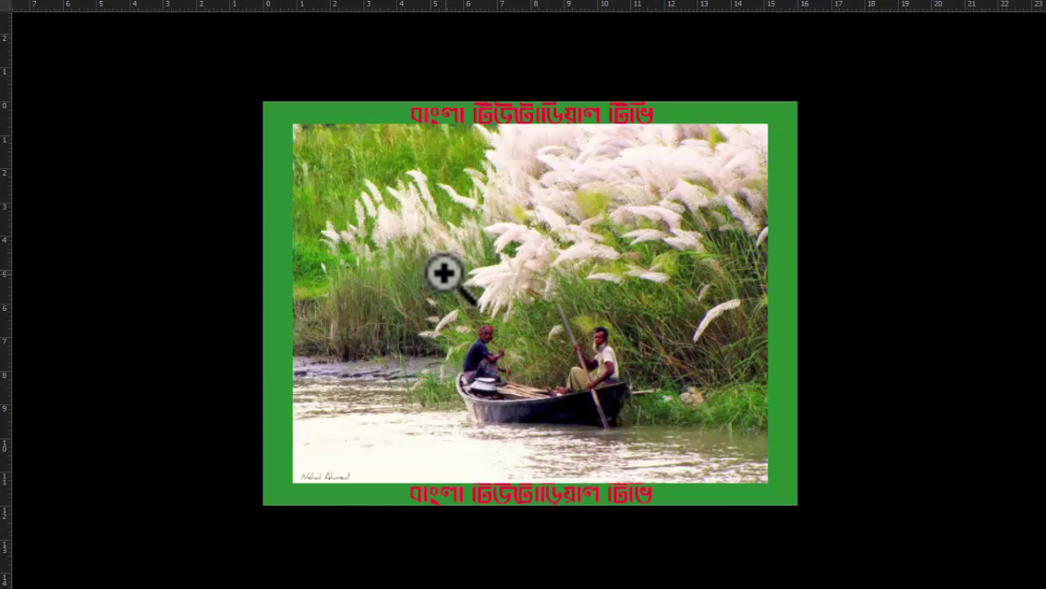
key(Escape)
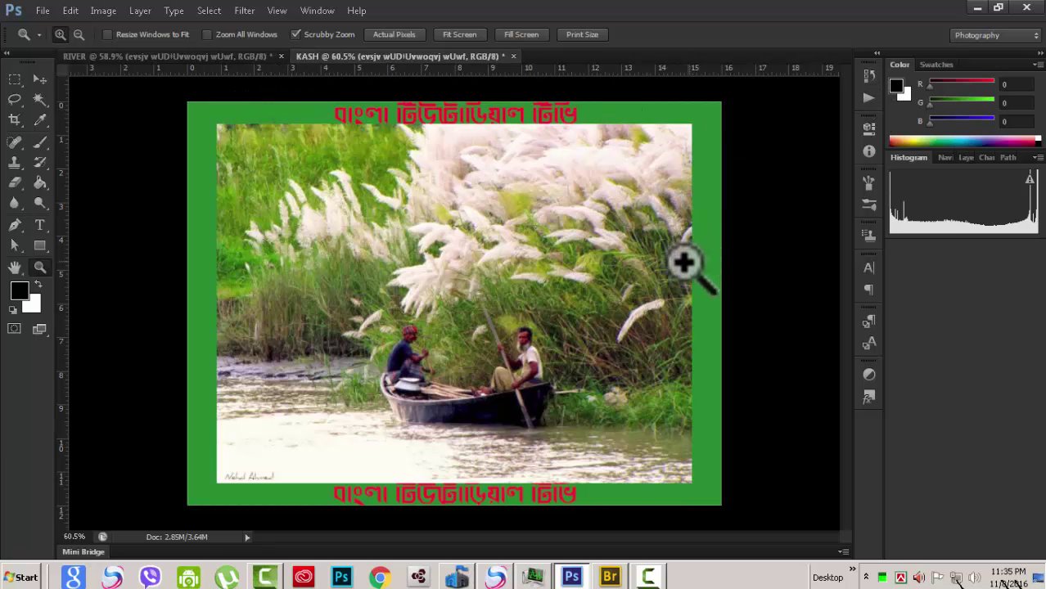
- Switch to Full Screen Mode with F and zoom in on the reeds in the photo
key(f)
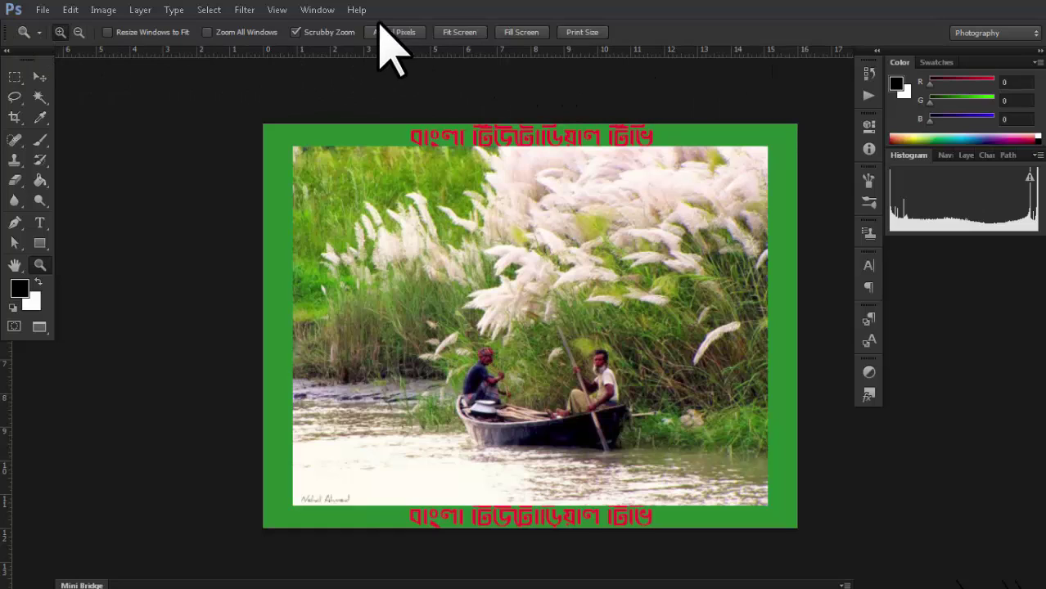
click(317, 10)
click(497, 8)
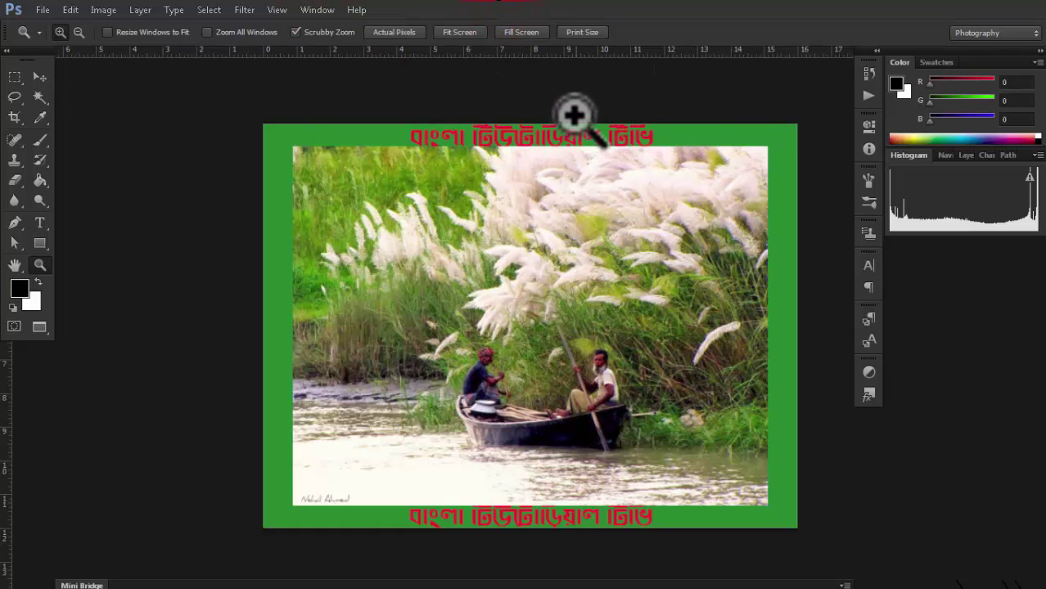
key(f)
key(f)
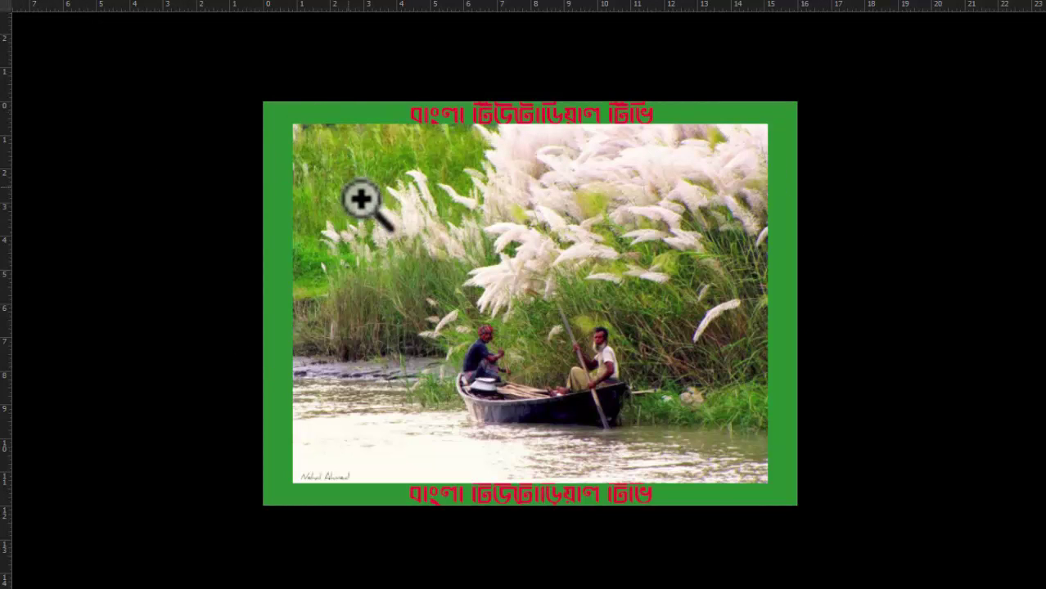
click(470, 282)
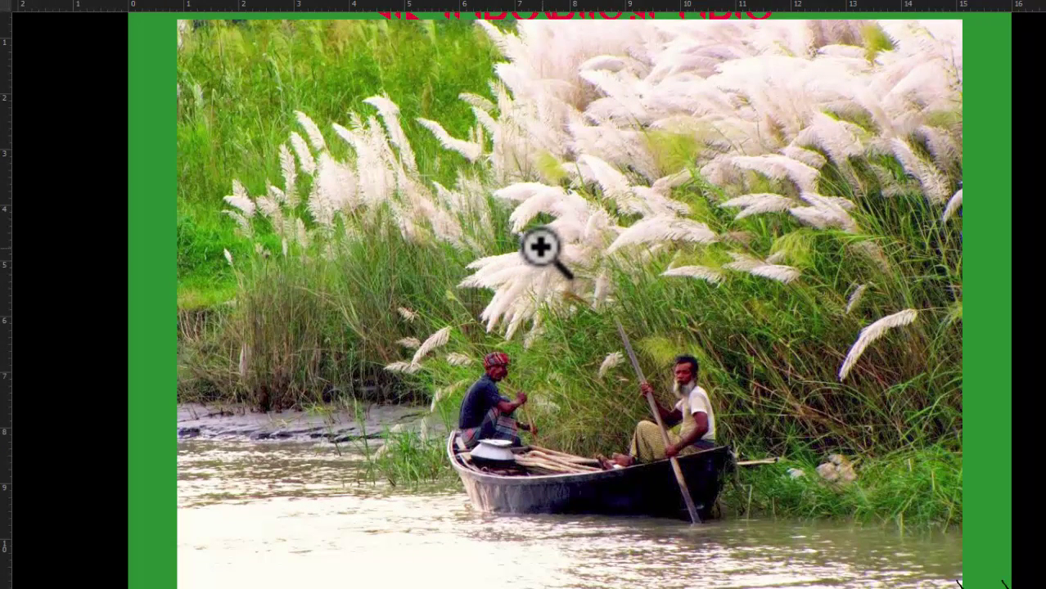
- Explore the photo with bird's-eye view and panning, then return to Standard Screen Mode at 68.4%
key(h)
drag(541, 248, 471, 192)
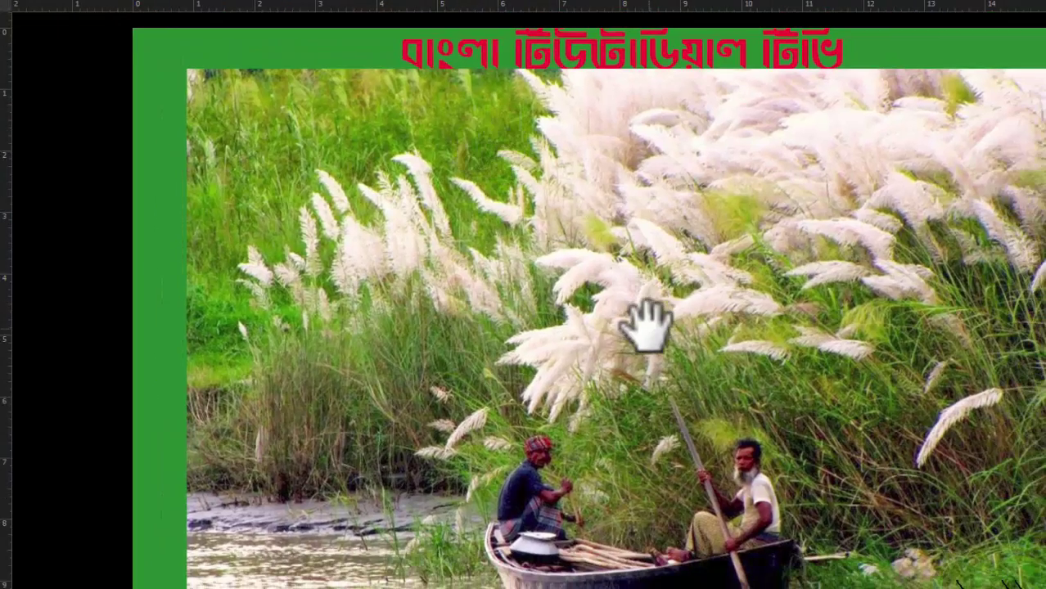
drag(647, 326, 406, 179)
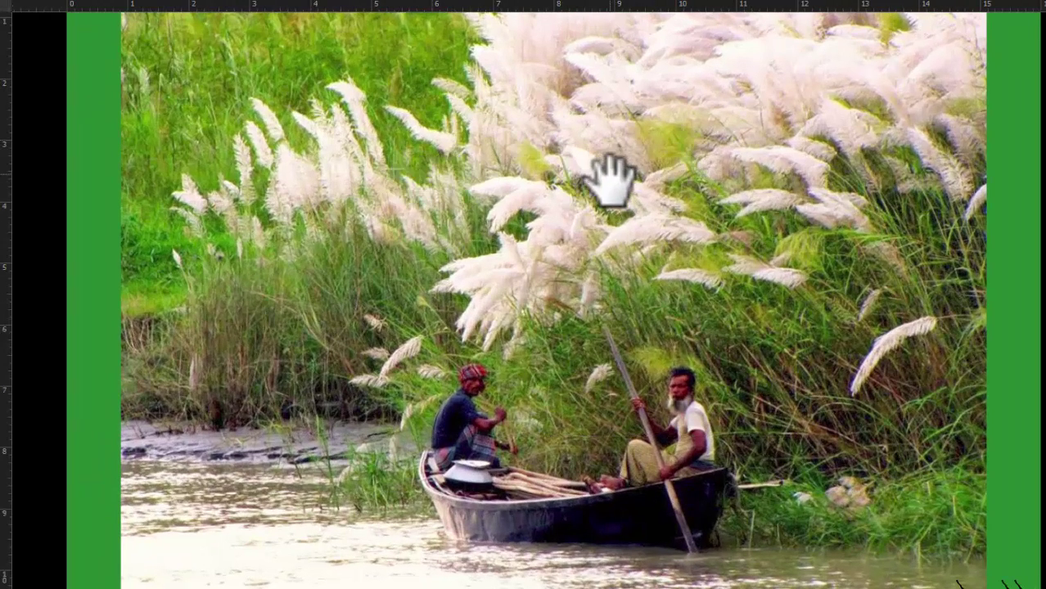
scroll(613, 185, down, 3)
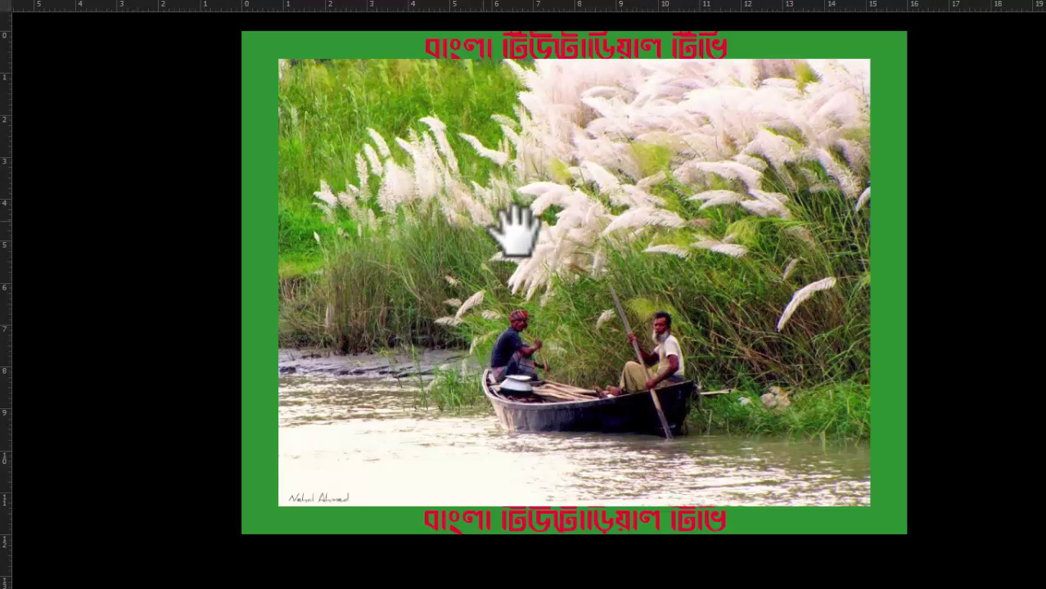
drag(627, 224, 604, 224)
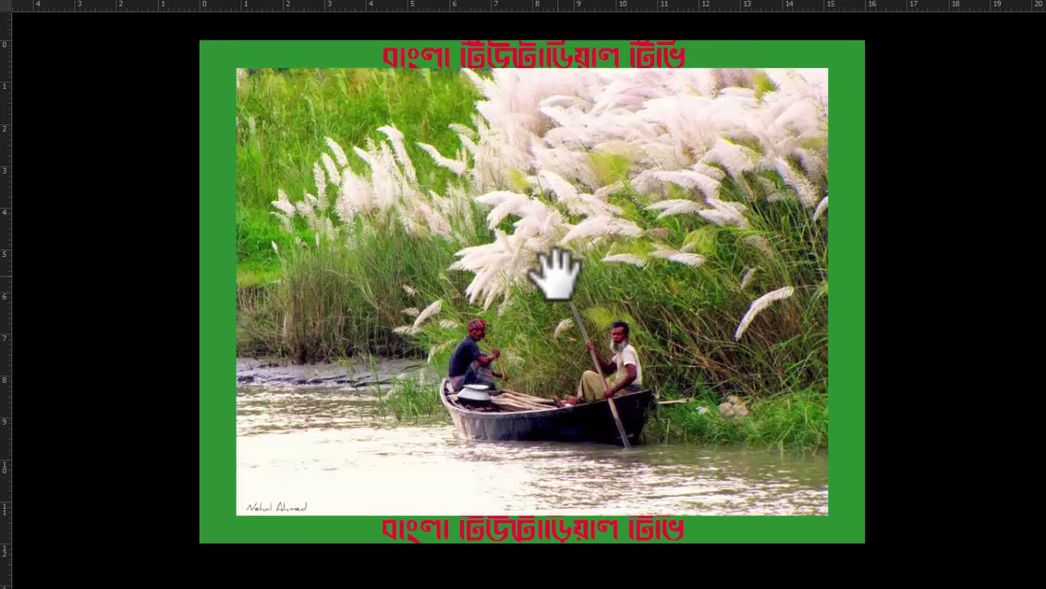
scroll(557, 274, up, 1)
scroll(556, 274, down, 2)
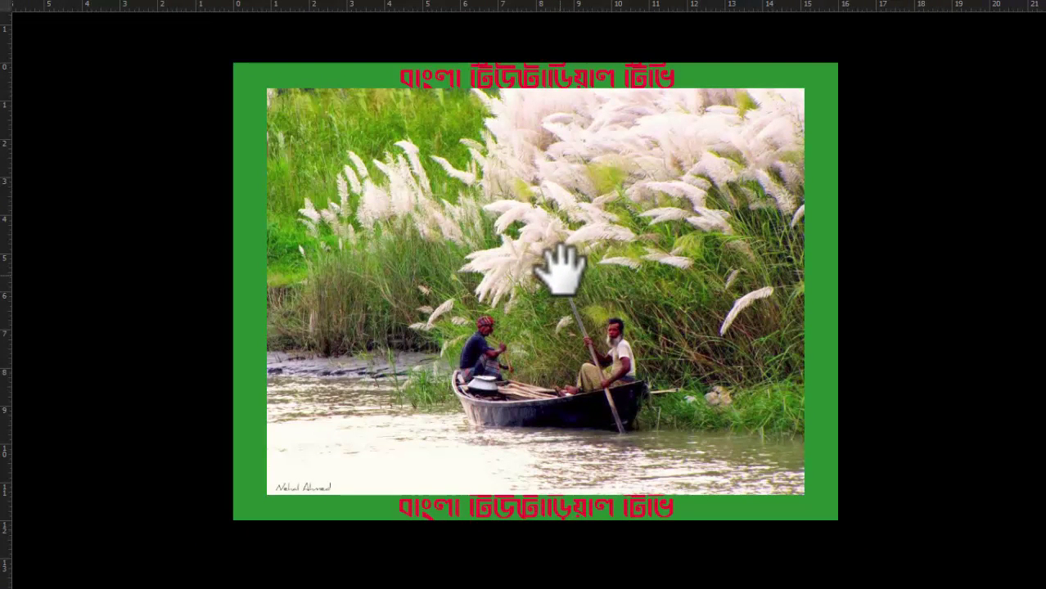
key(f)
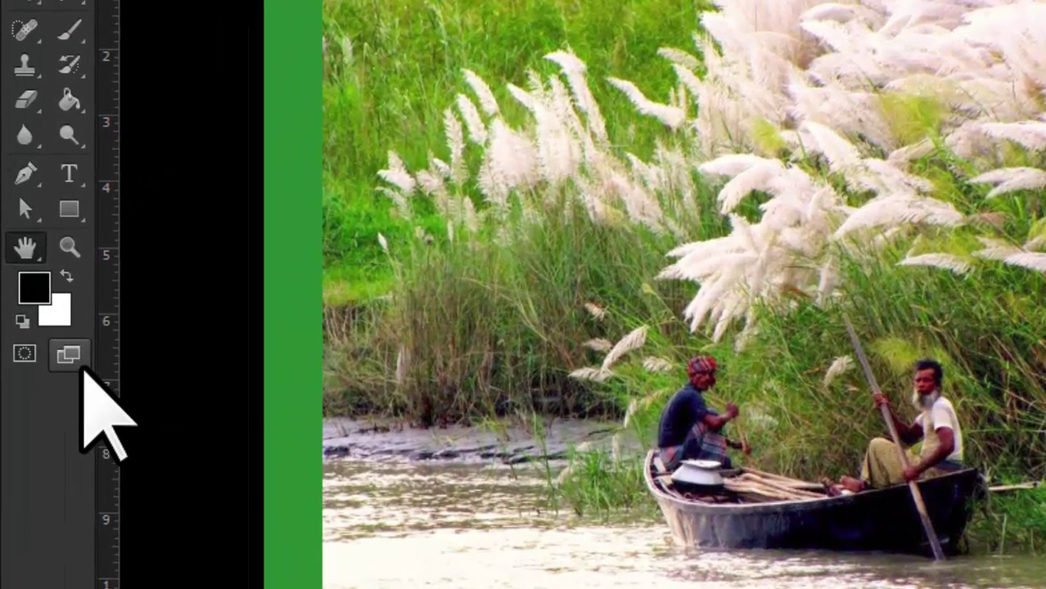
- Cycle the screen modes back to Standard, then hide the toolbox, options bar and panels with Tab
click(82, 365)
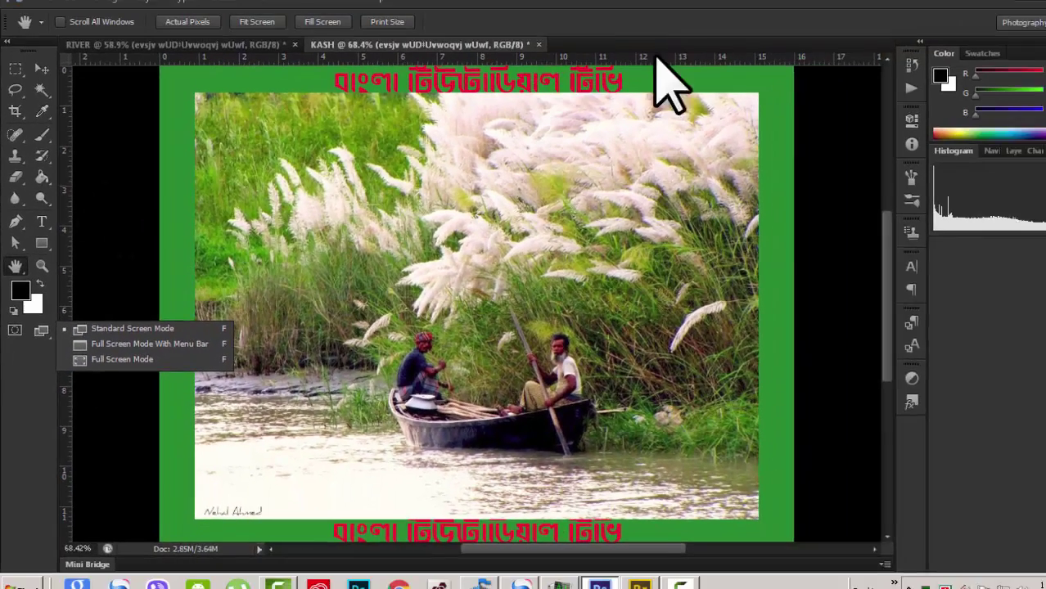
click(611, 16)
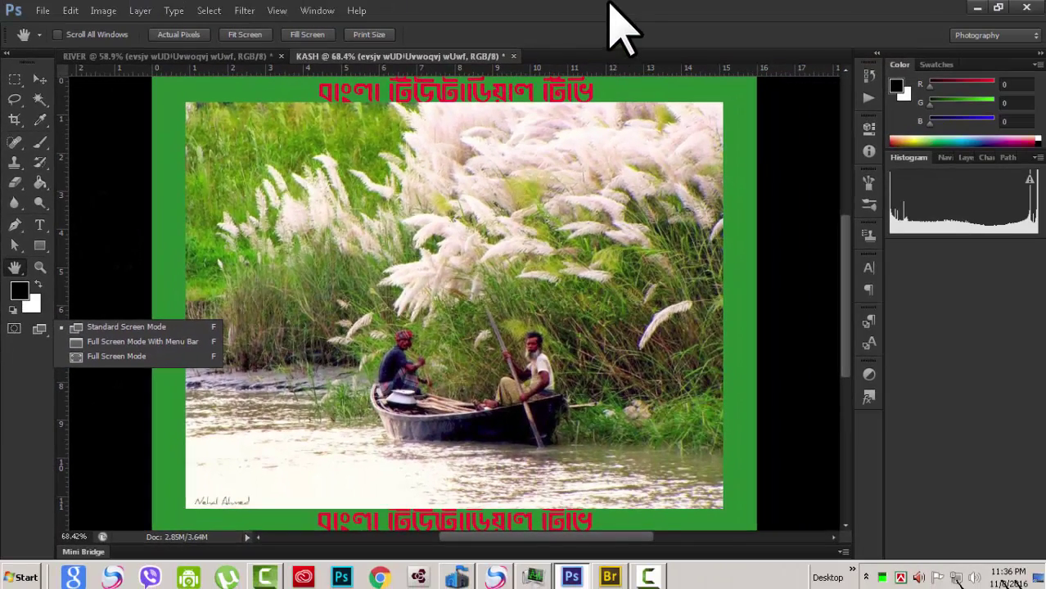
key(f)
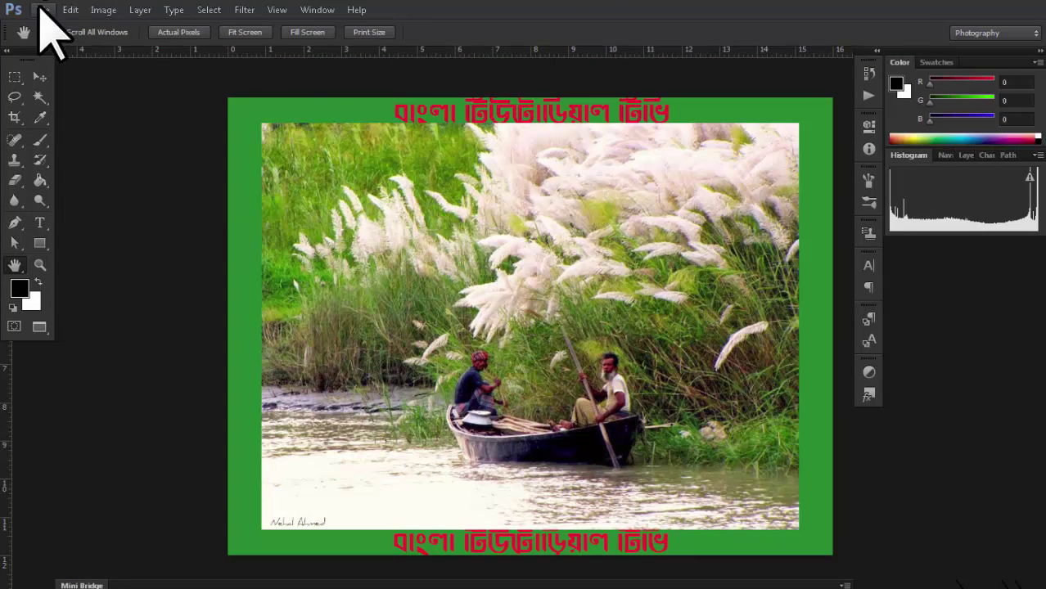
key(f)
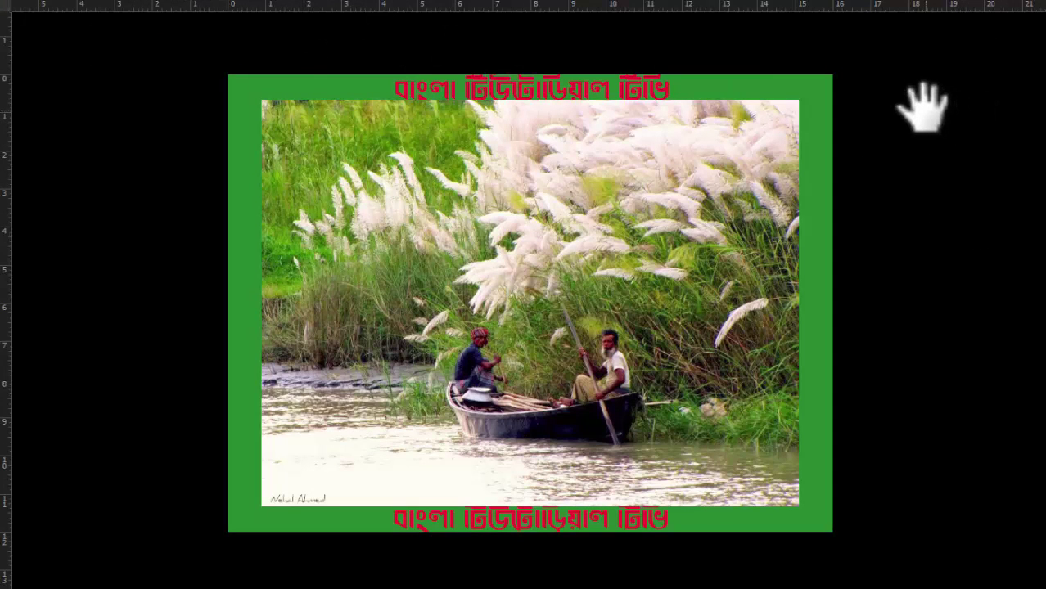
key(f)
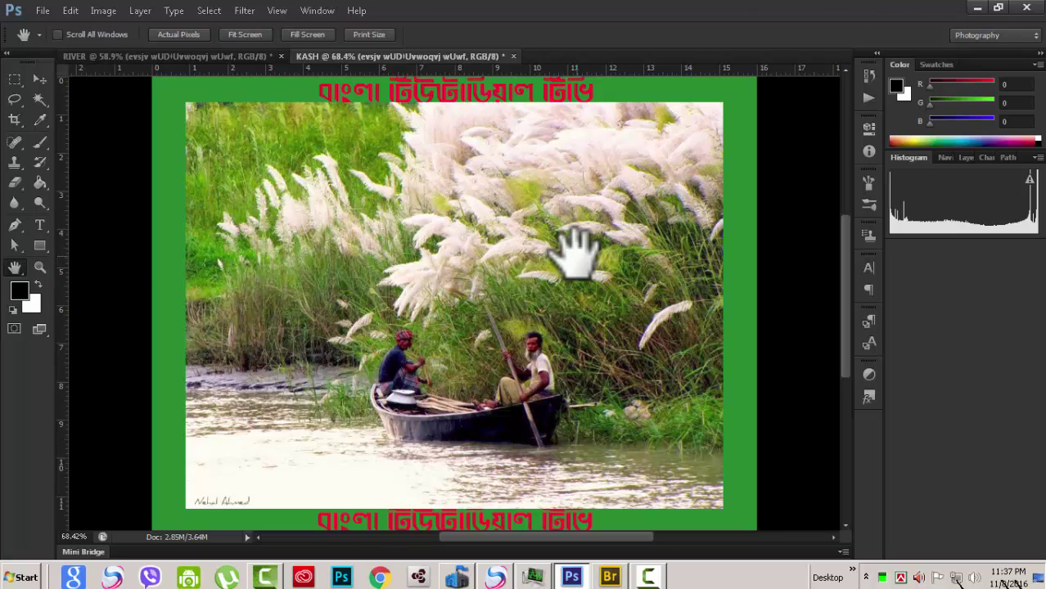
key(Tab)
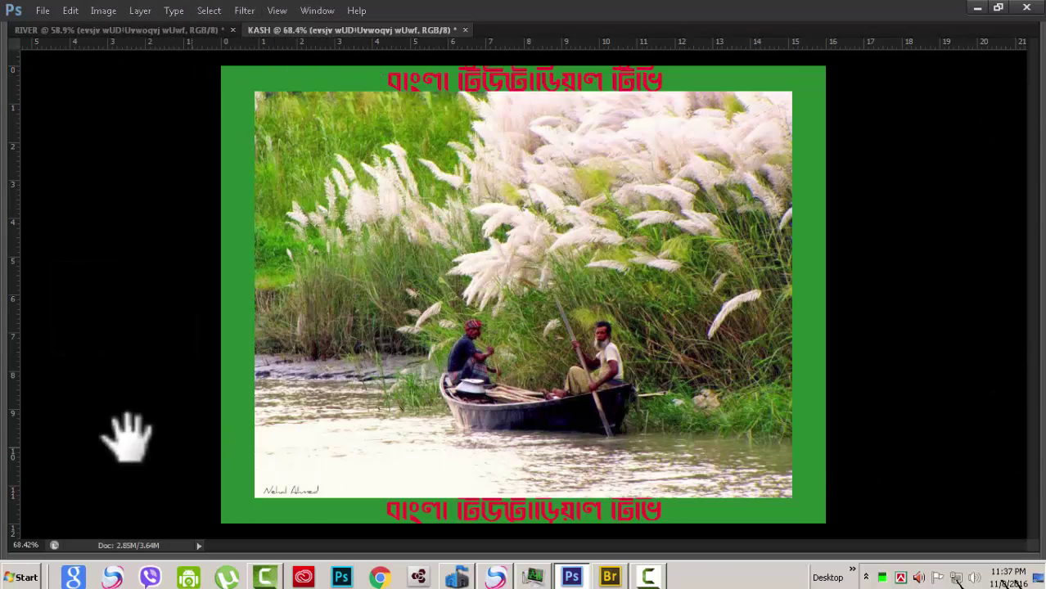
- Switch back and forth between the RIVER and KASH document tabs, ending on KASH
click(112, 30)
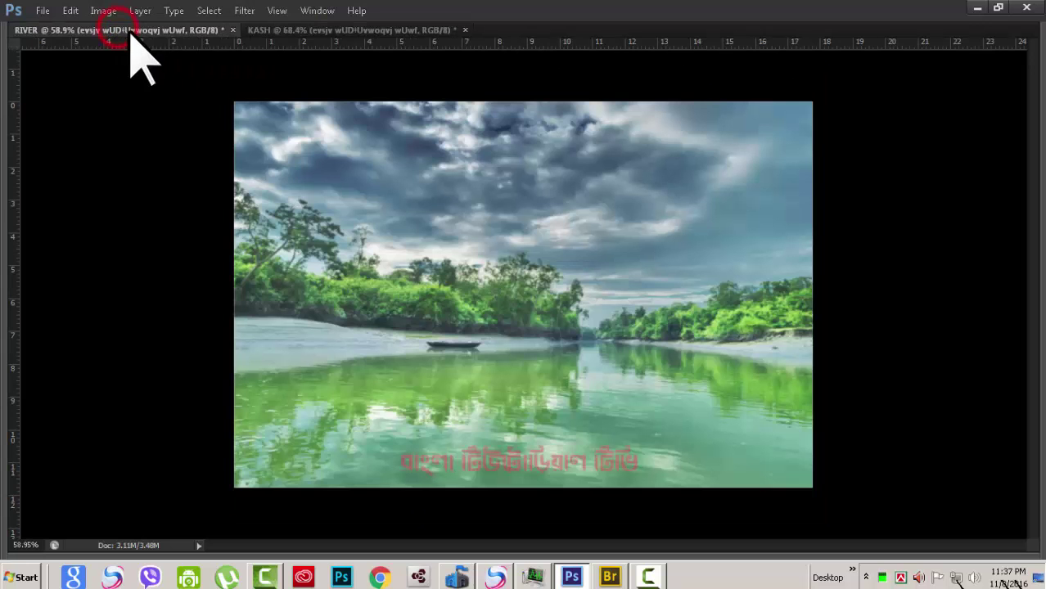
click(322, 29)
click(184, 30)
click(307, 30)
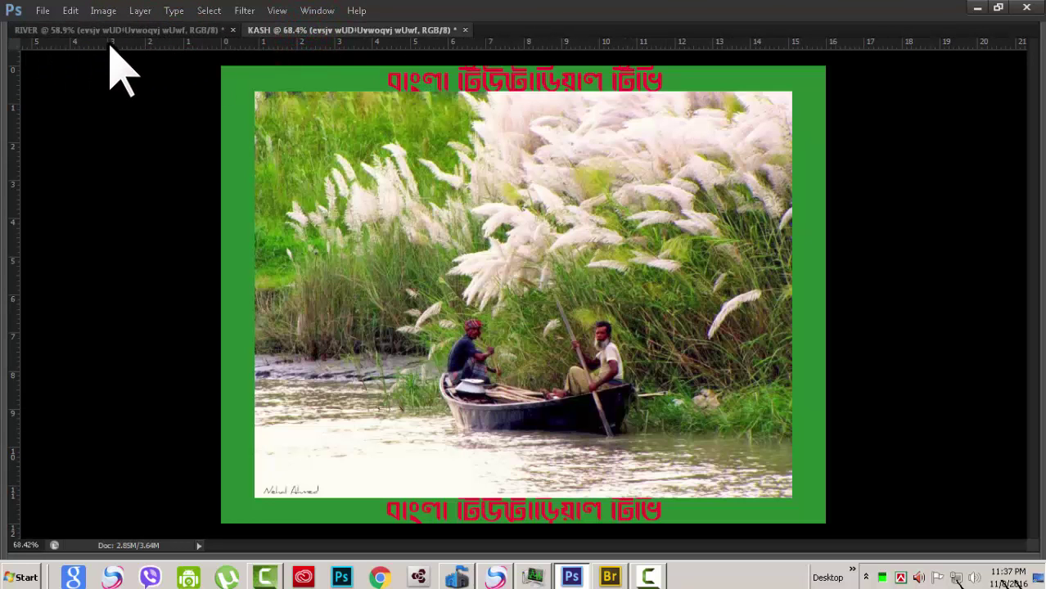
- Show all tools and panels with Tab, then toggle only the right-side panels with Shift+Tab
key(Tab)
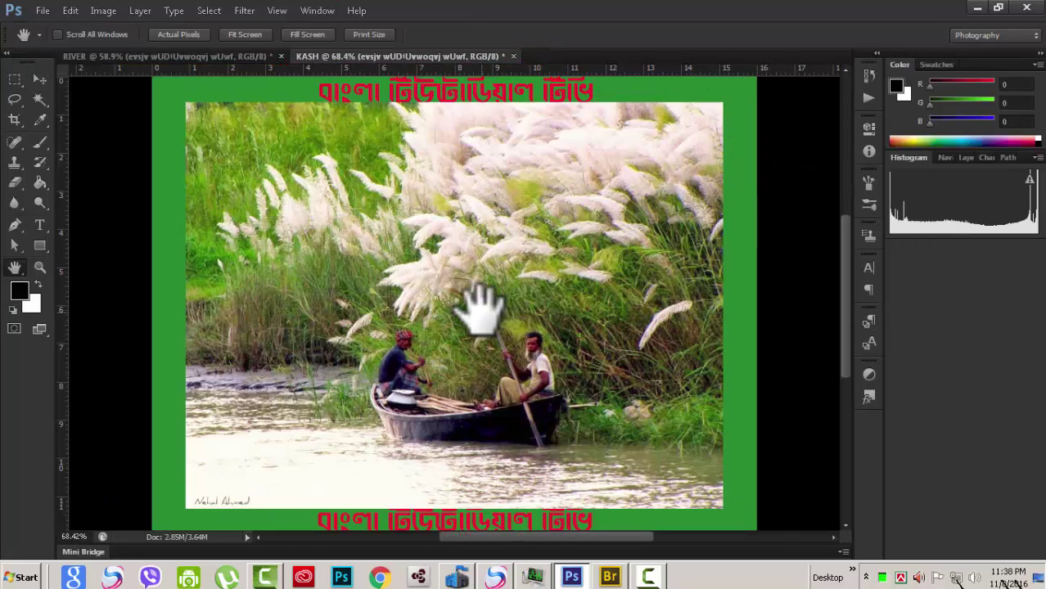
key(shift+Tab)
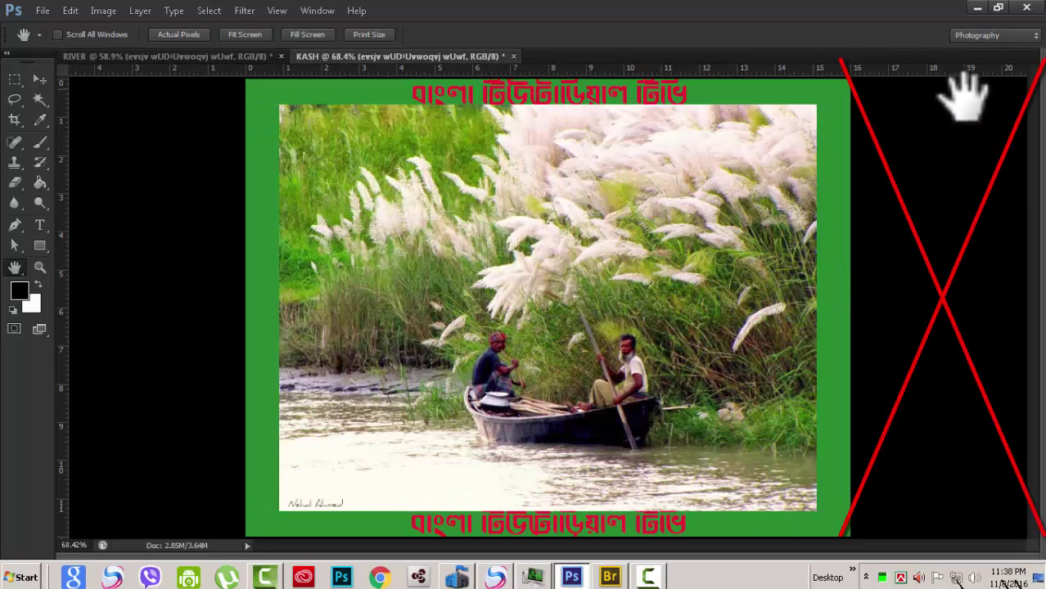
key(shift+Tab)
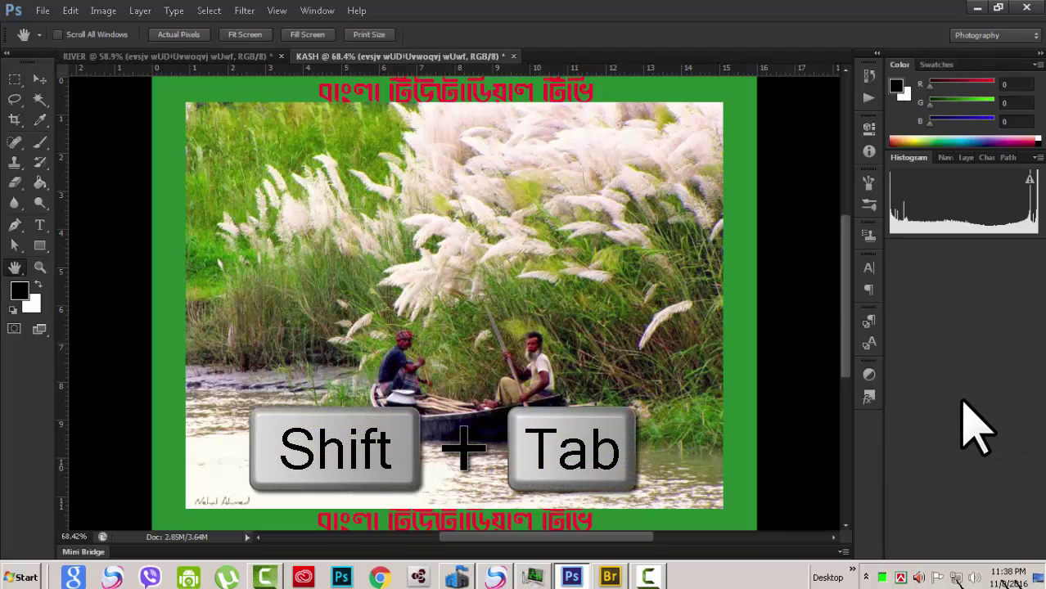
- Toggle the right-side panels with Shift+Tab, ending with them shown around the KASH image
key(shift+Tab)
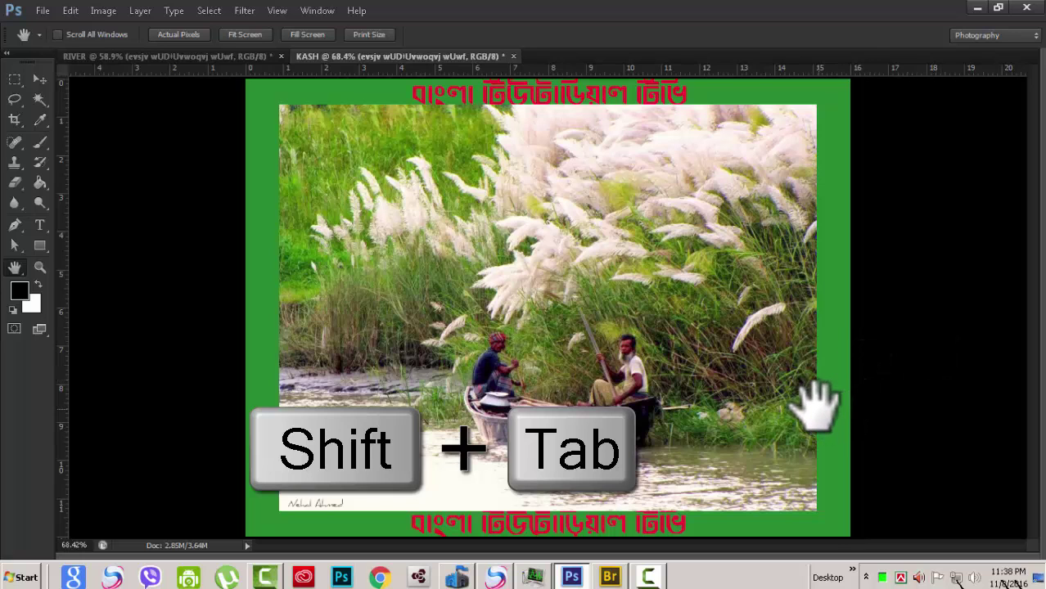
key(shift+Tab)
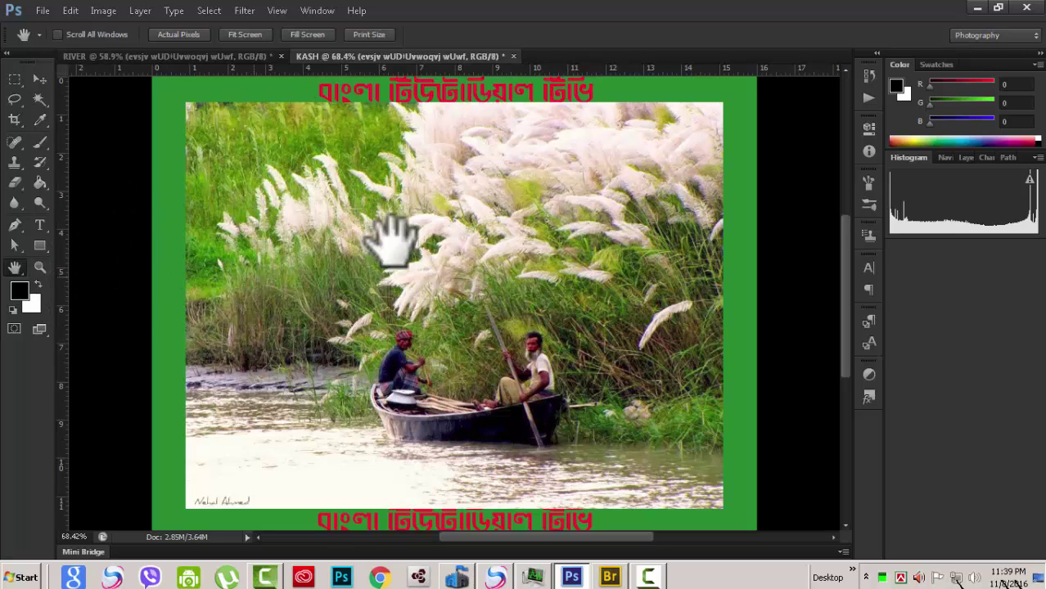
- Select the Zoom tool in zoom-in mode and zoom into the grass plumes to 300%
click(39, 268)
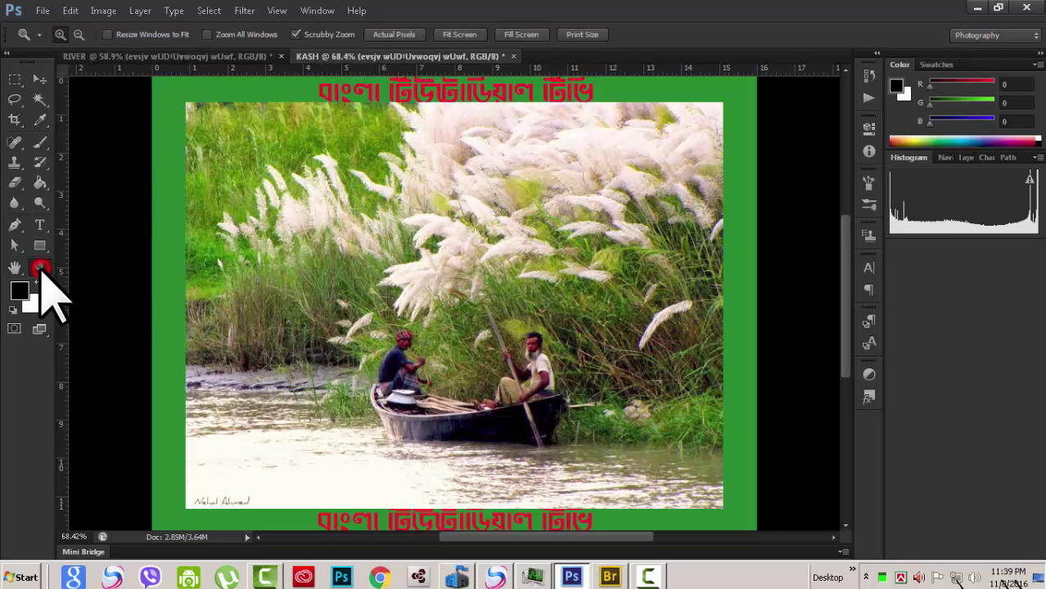
key(z)
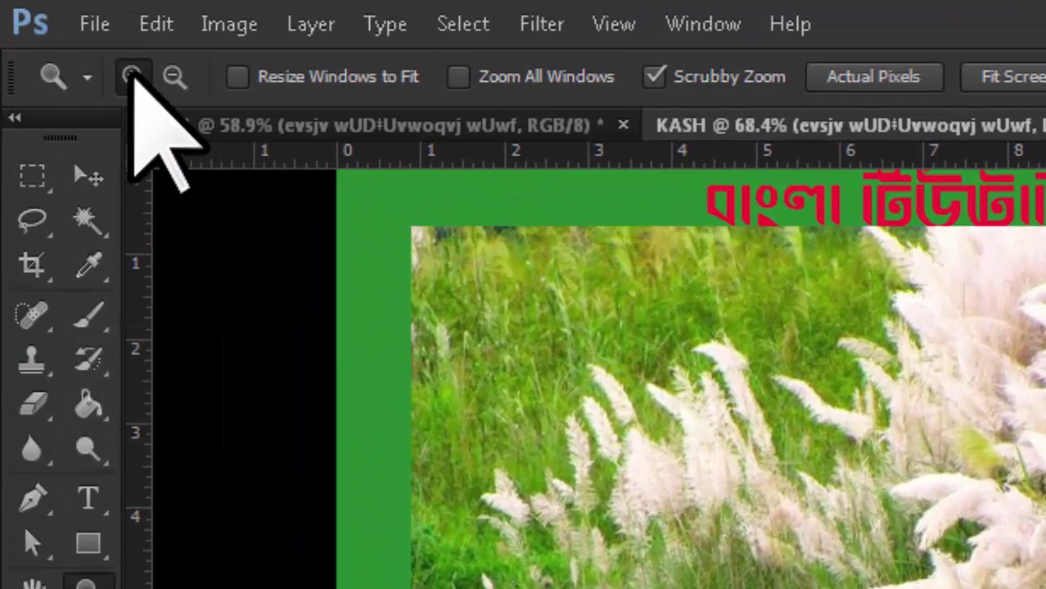
click(133, 76)
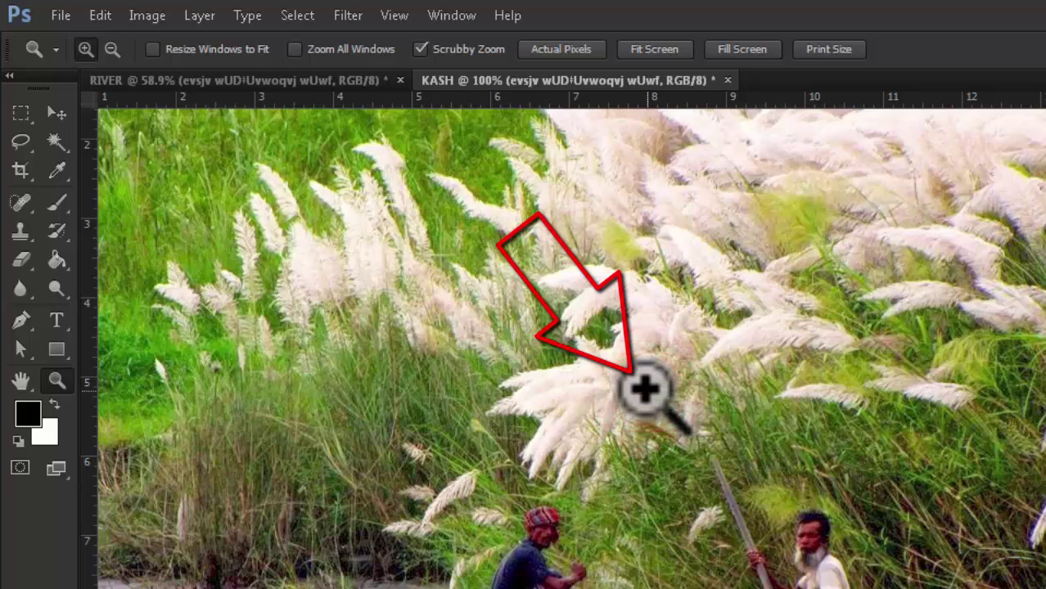
click(644, 390)
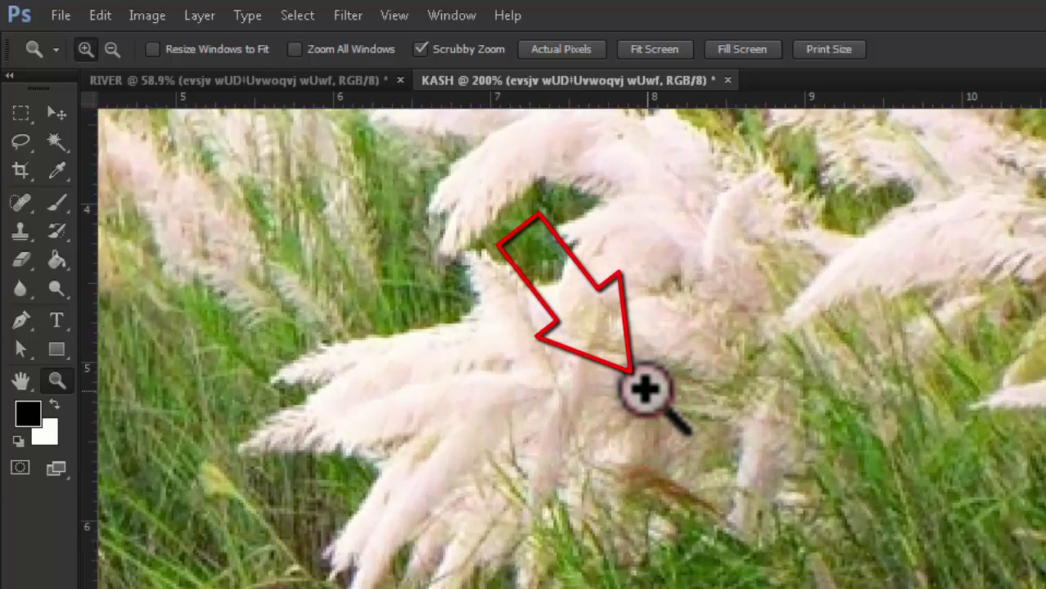
click(645, 390)
- Alt-click to zoom back out through 200% and 100% to 66.7%
key(alt)
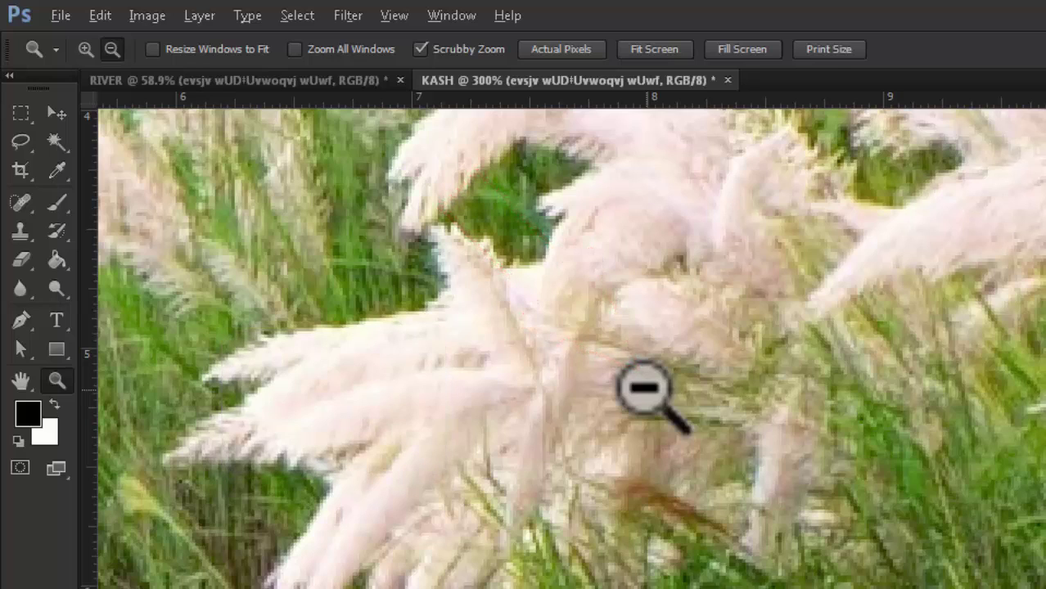
click(643, 390)
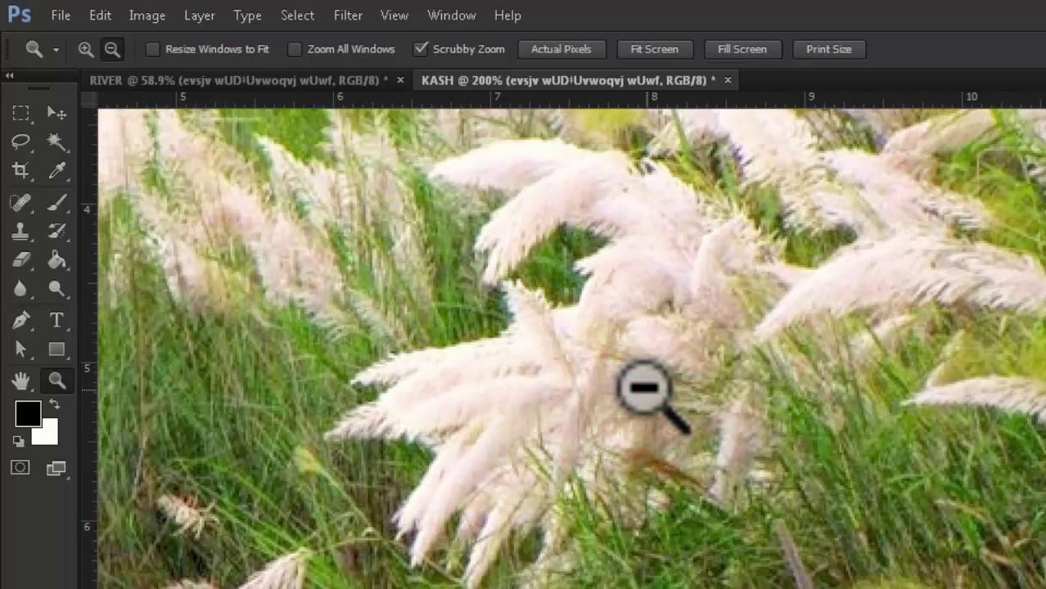
click(643, 390)
click(643, 391)
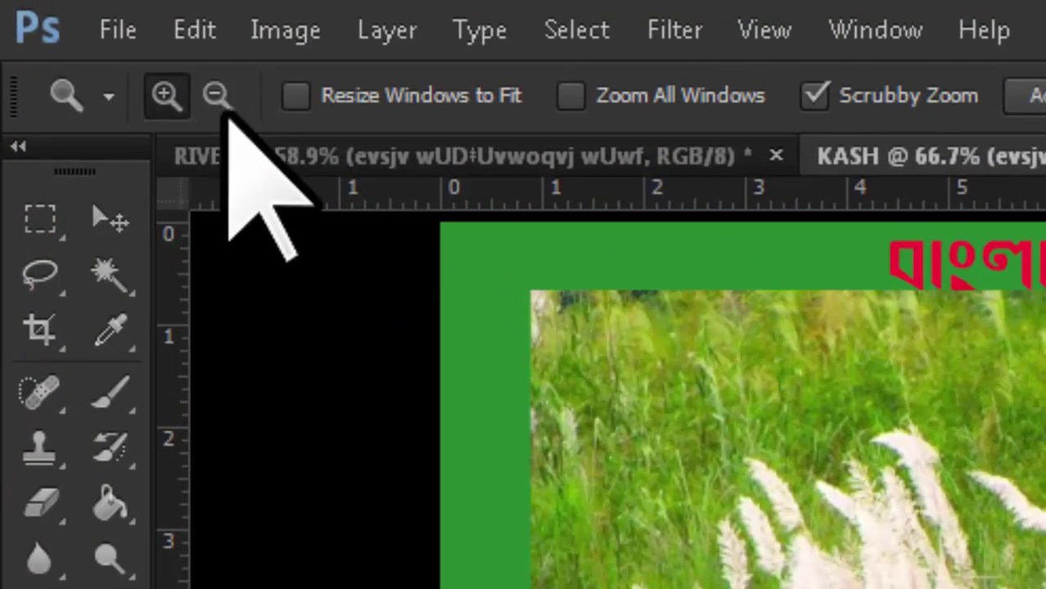
- Switch the Zoom tool to Zoom Out and zoom KASH out to 50%, then 33.3%
click(215, 93)
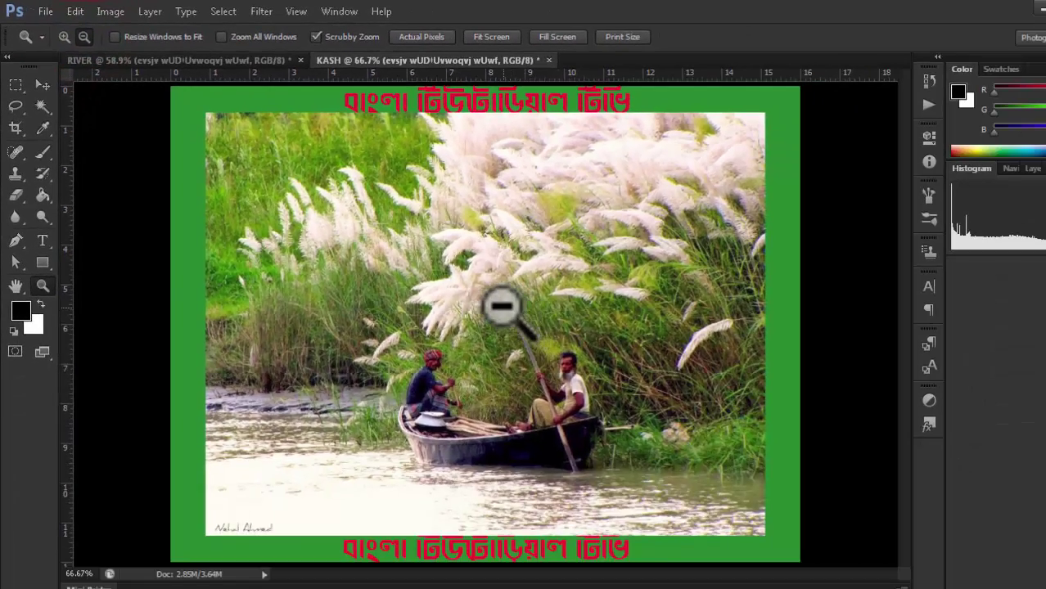
click(501, 305)
click(500, 305)
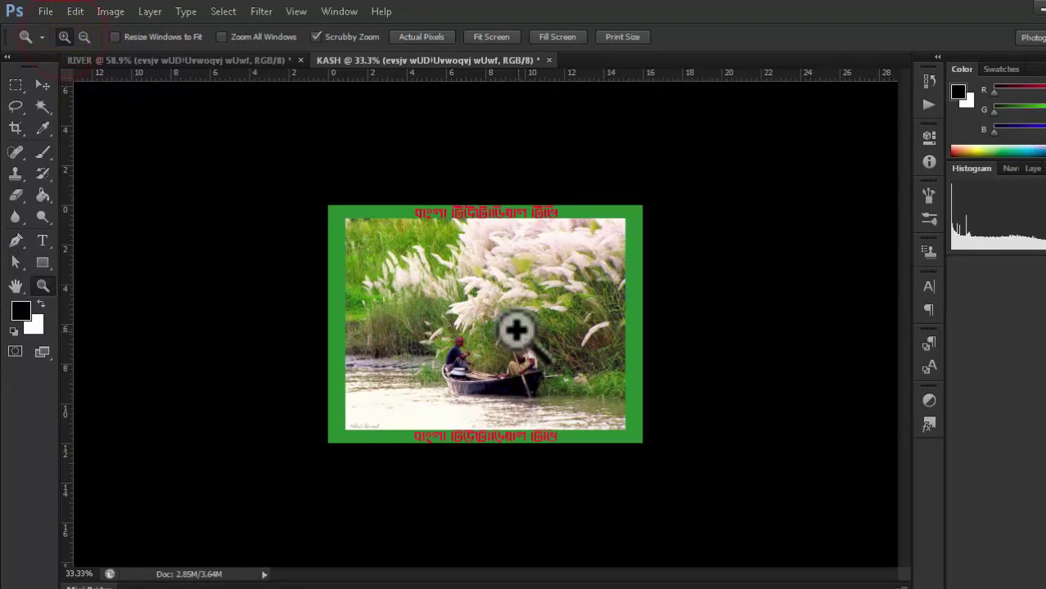
- Zoom KASH back in to 100% and change the Zoom tool's mode in the options bar
click(466, 305)
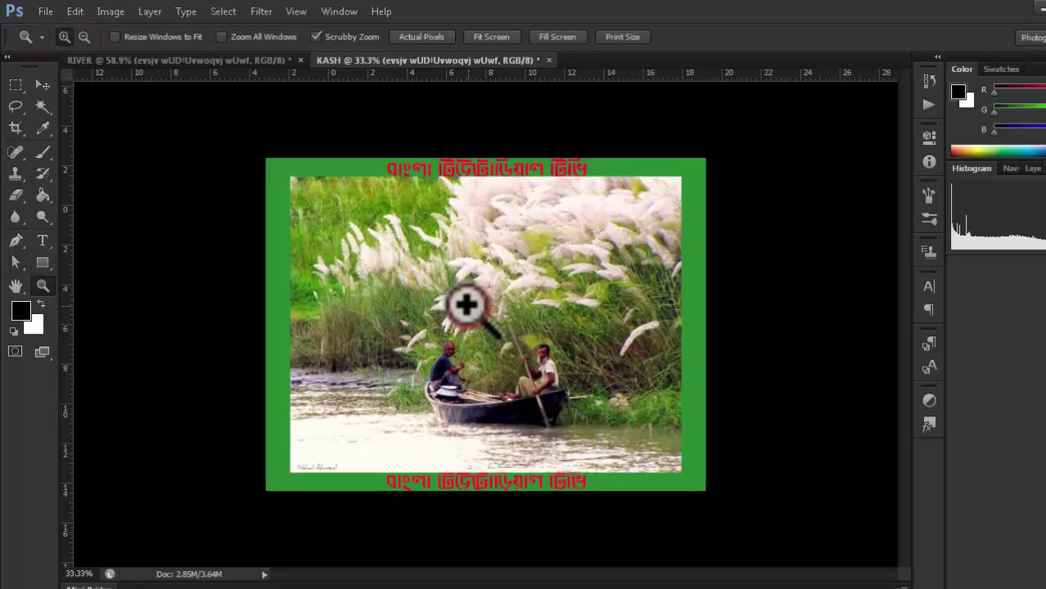
click(466, 305)
click(466, 304)
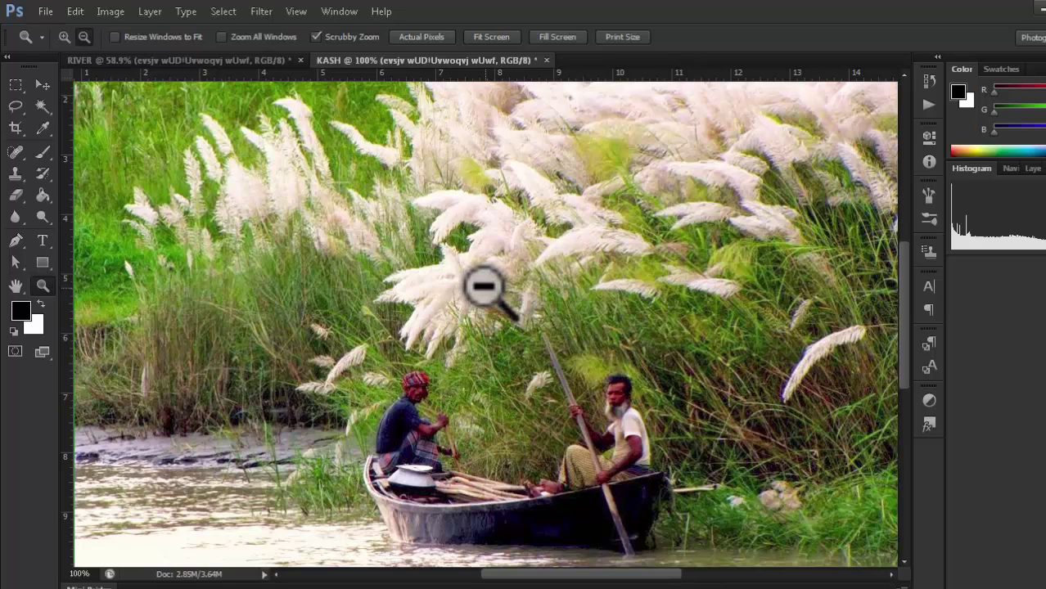
click(84, 36)
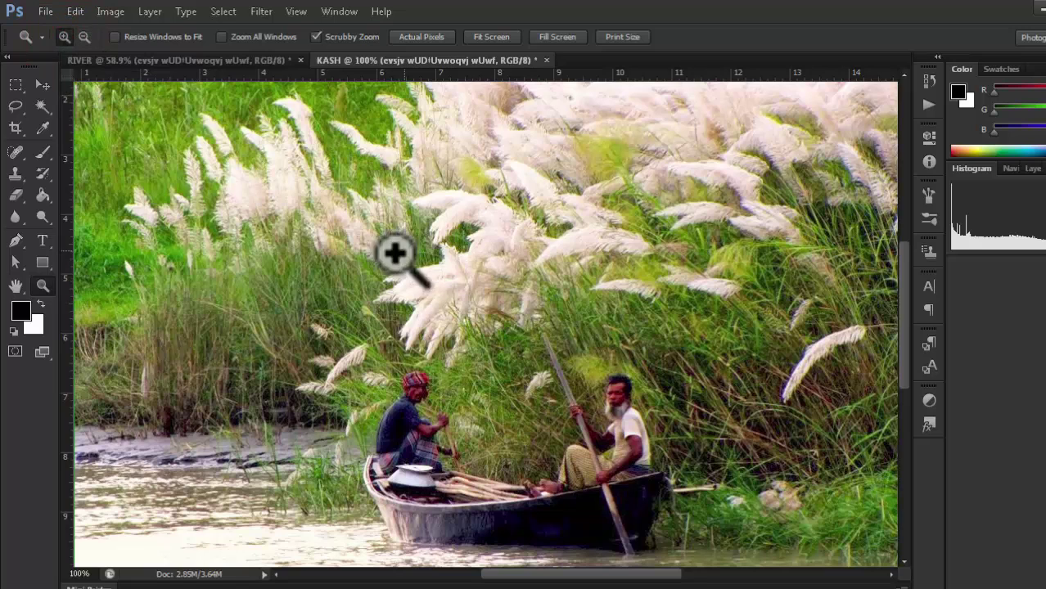
- With Alt held, zoom KASH out from 100% through 66.7% and 50% to 33.3%
key(alt)
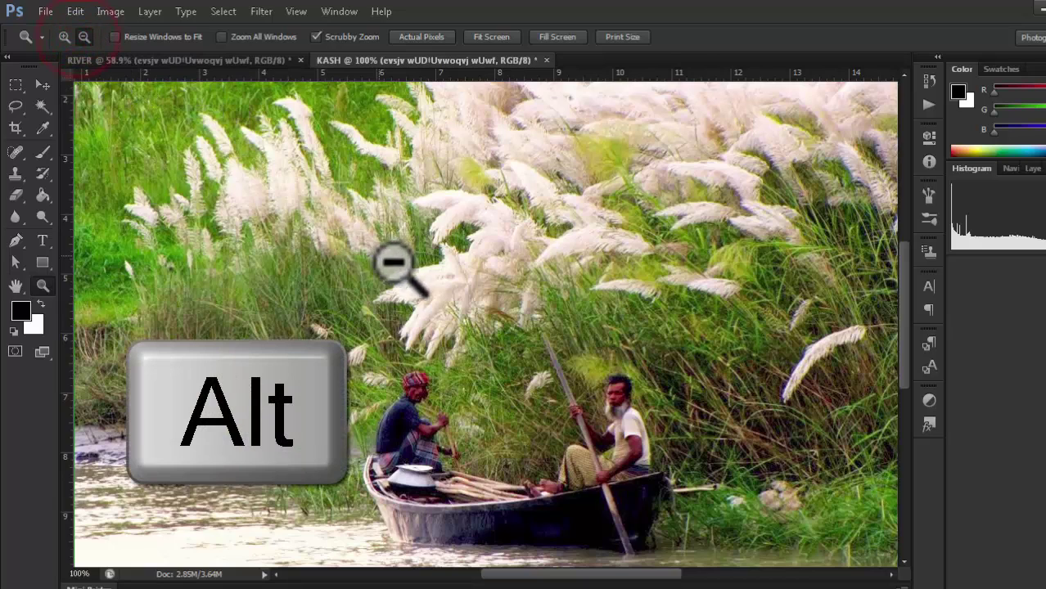
key(alt)
alt+click(438, 285)
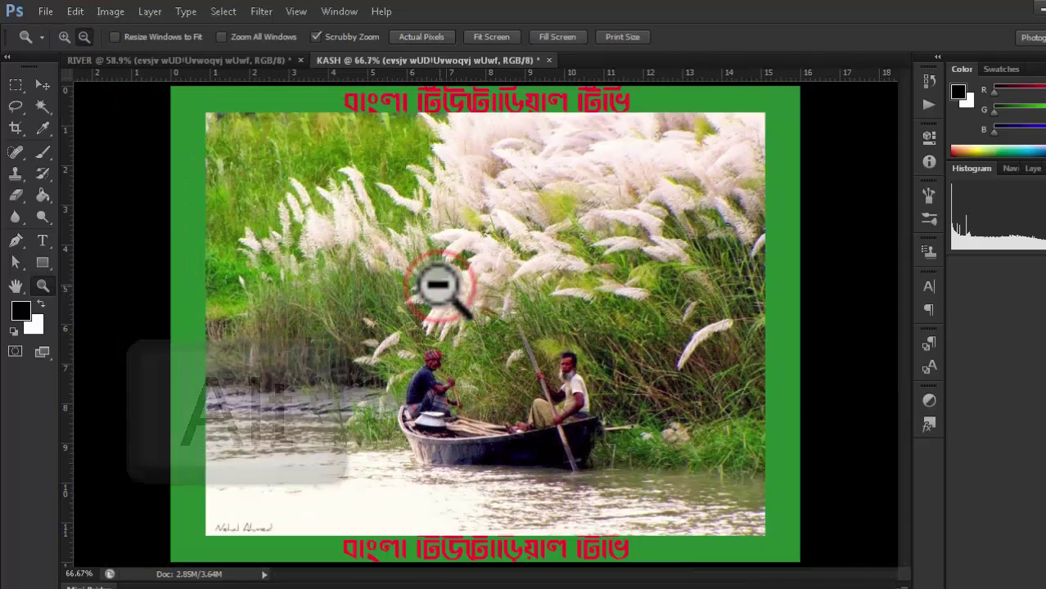
alt+click(438, 285)
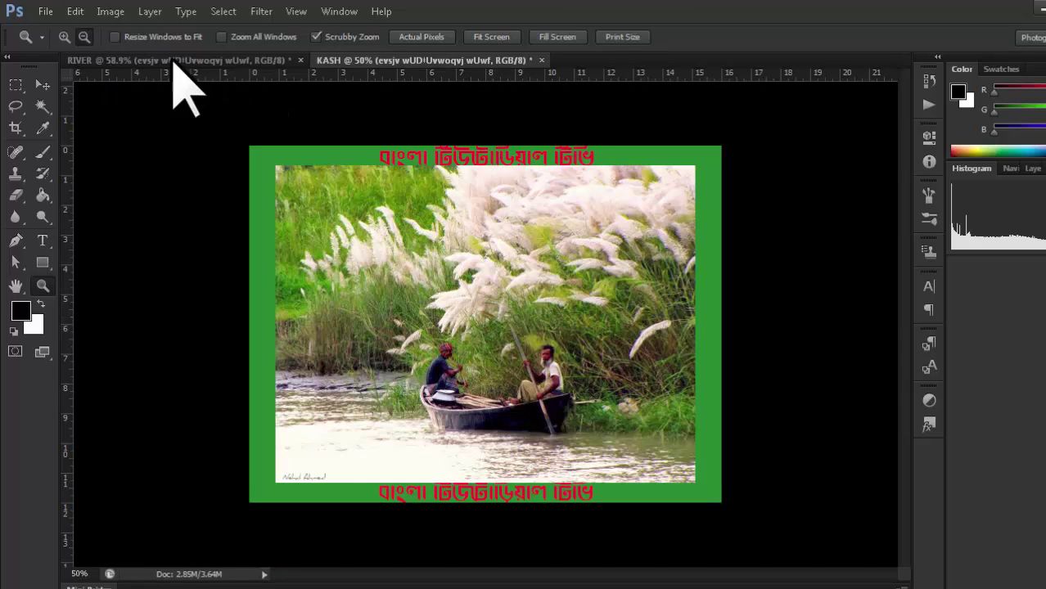
click(495, 302)
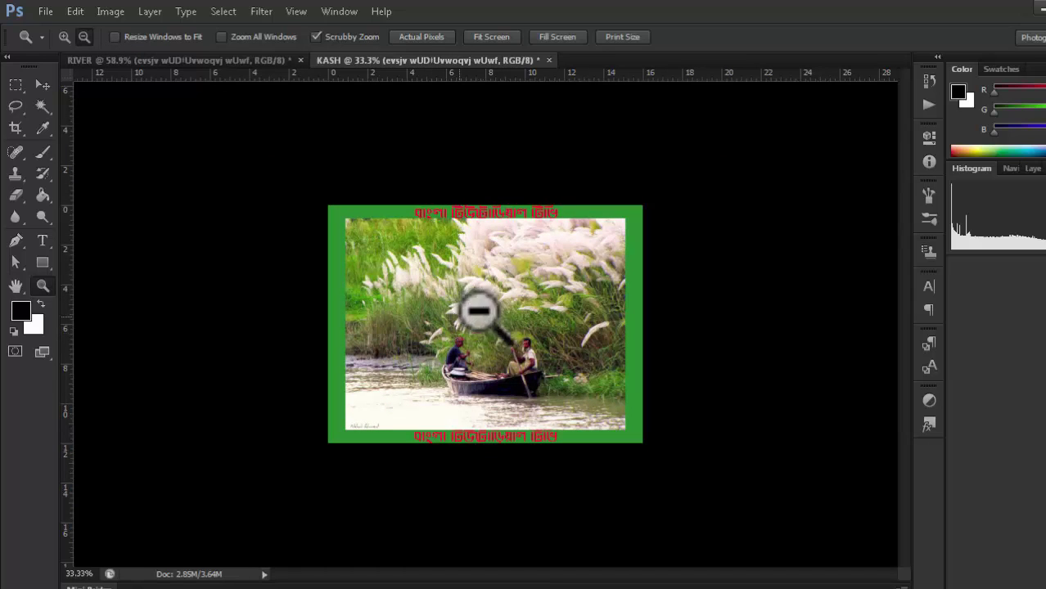
- Release Alt and zoom KASH back in through 50% and 66.7% to 100%
key(alt)
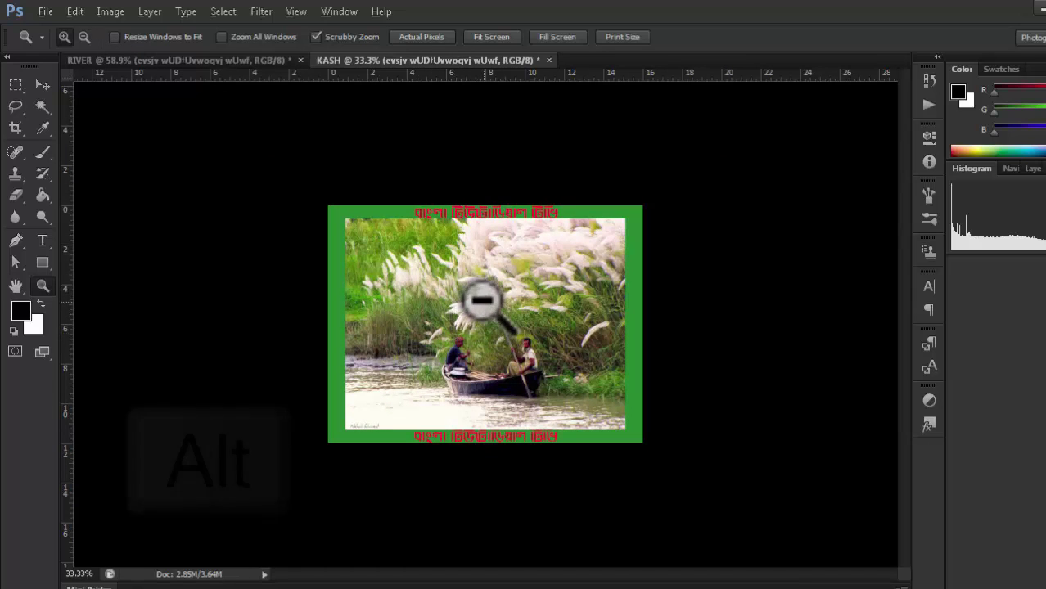
click(482, 300)
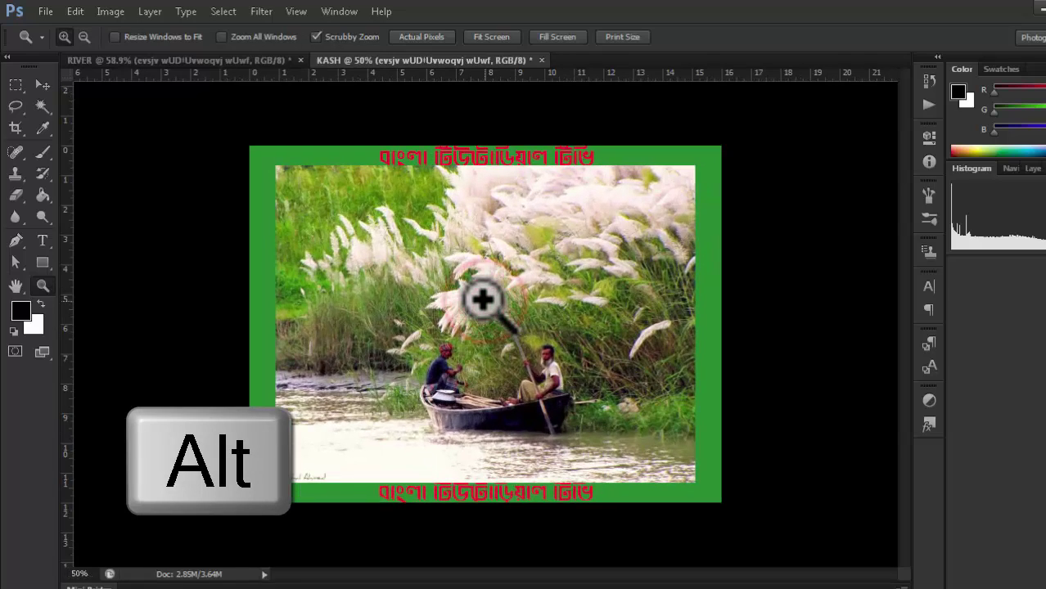
click(482, 300)
click(483, 297)
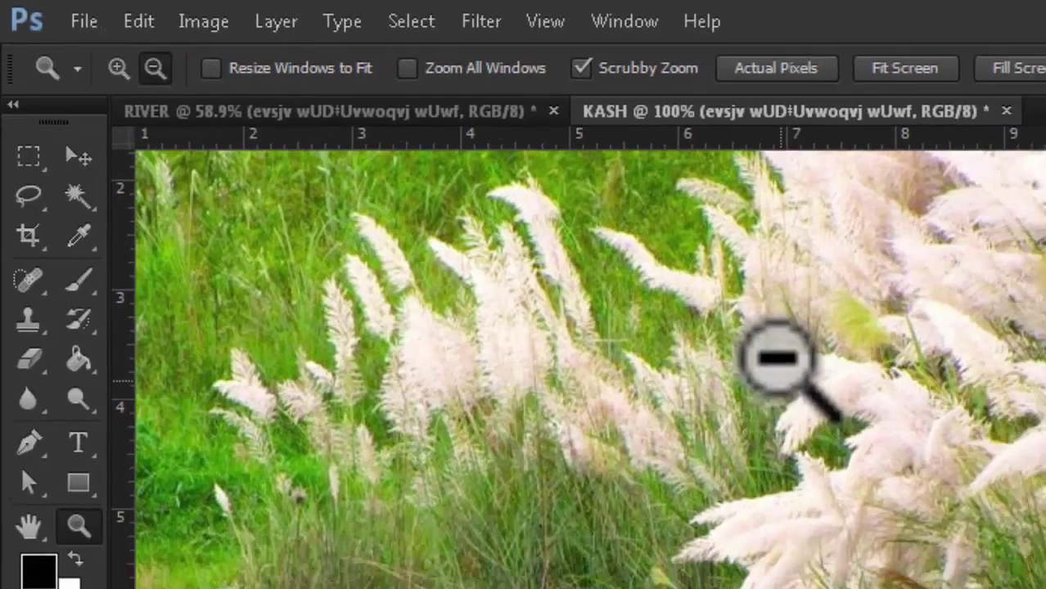
- Zoom KASH out to 62.1%, then flip briefly to RIVER and back
alt+click(916, 446)
alt+click(583, 291)
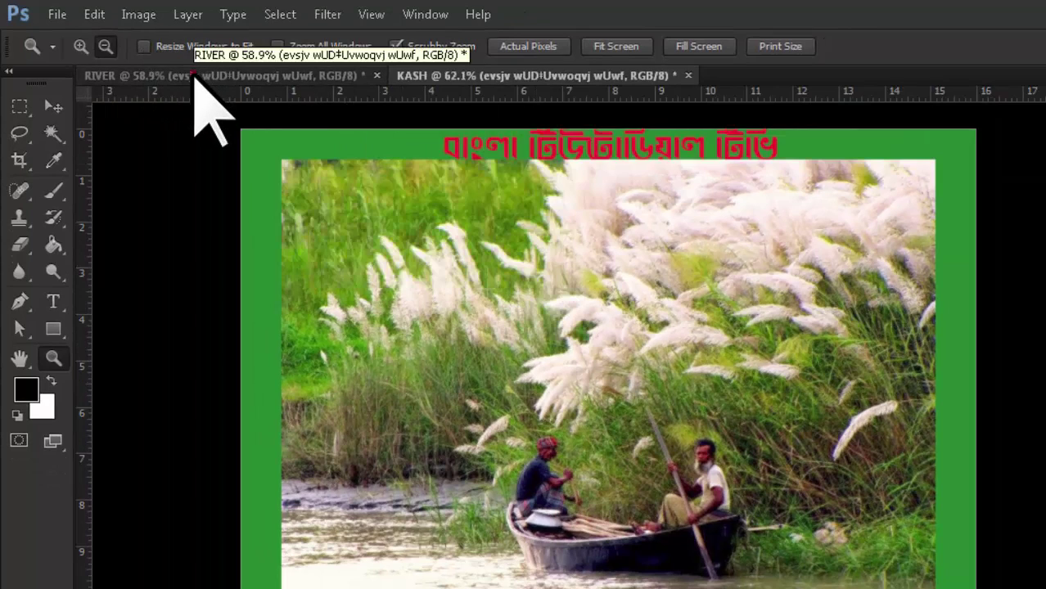
click(196, 80)
click(489, 76)
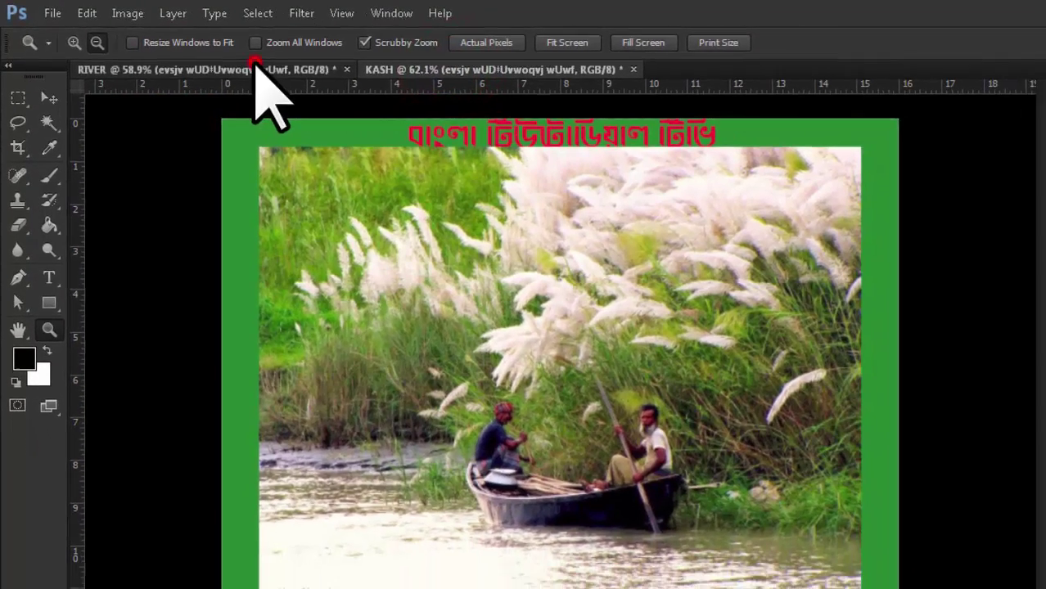
- Alternate between the RIVER and KASH tabs several times, ending on RIVER
click(275, 79)
click(401, 66)
click(257, 64)
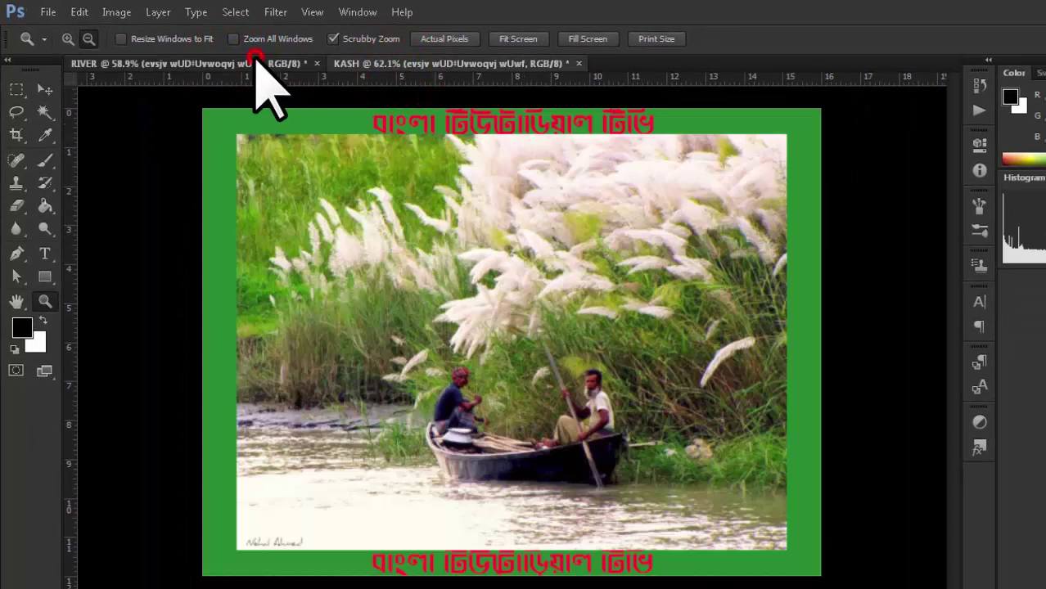
click(401, 66)
click(254, 64)
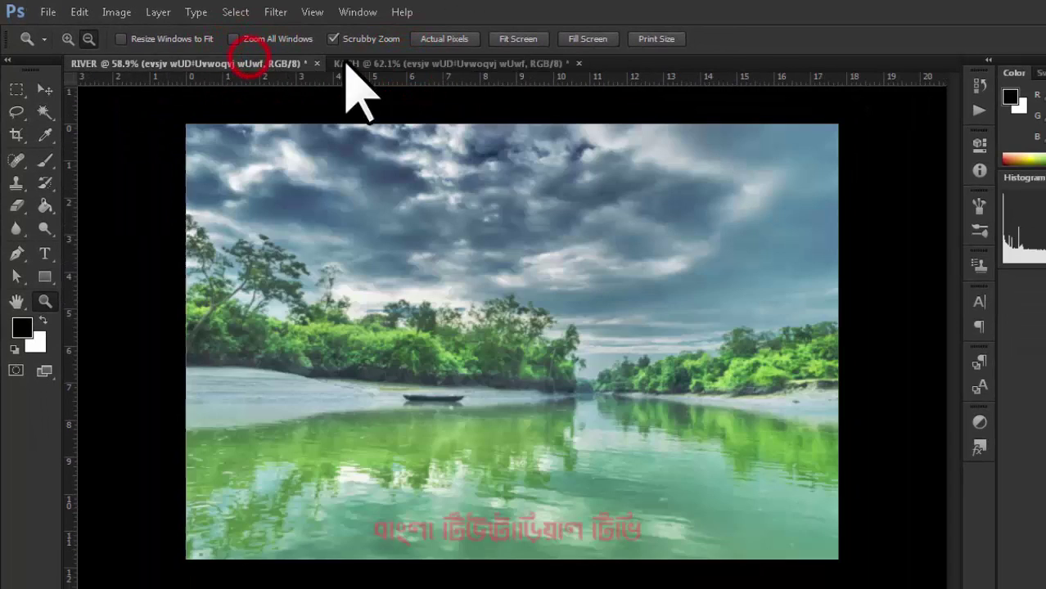
click(397, 64)
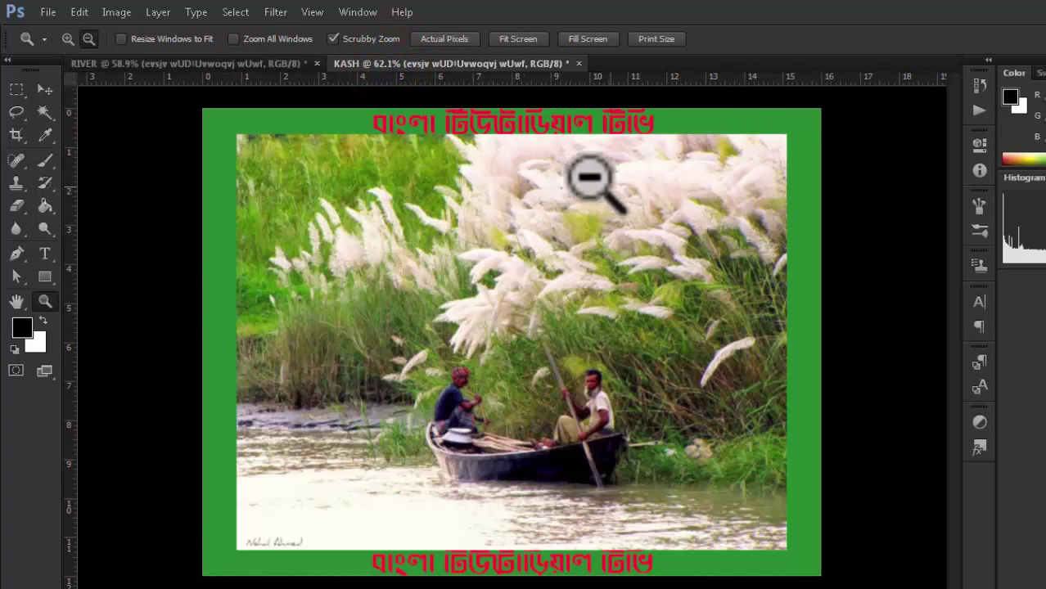
click(196, 64)
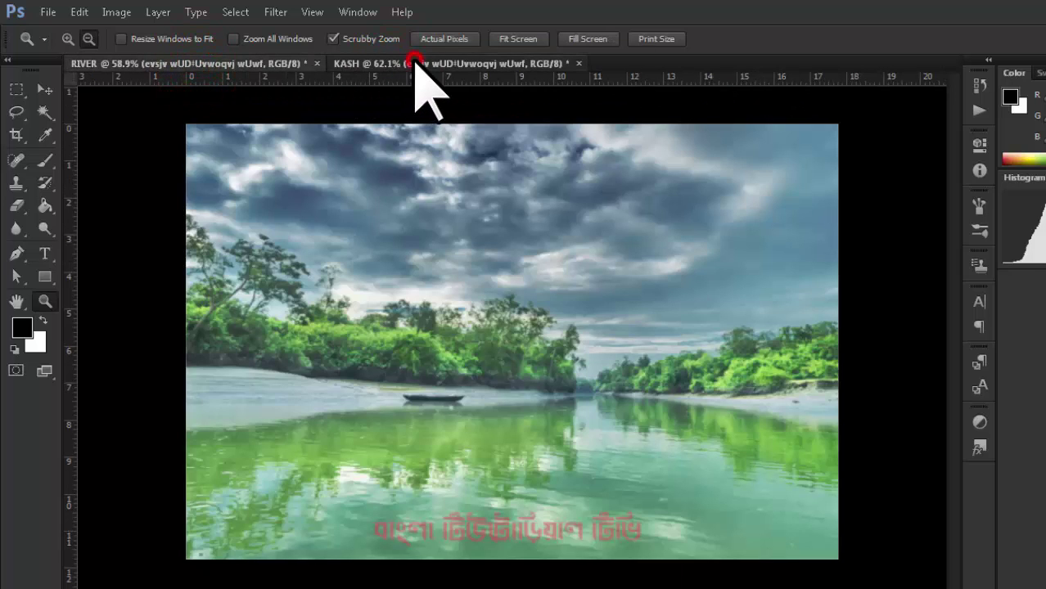
click(416, 64)
click(236, 64)
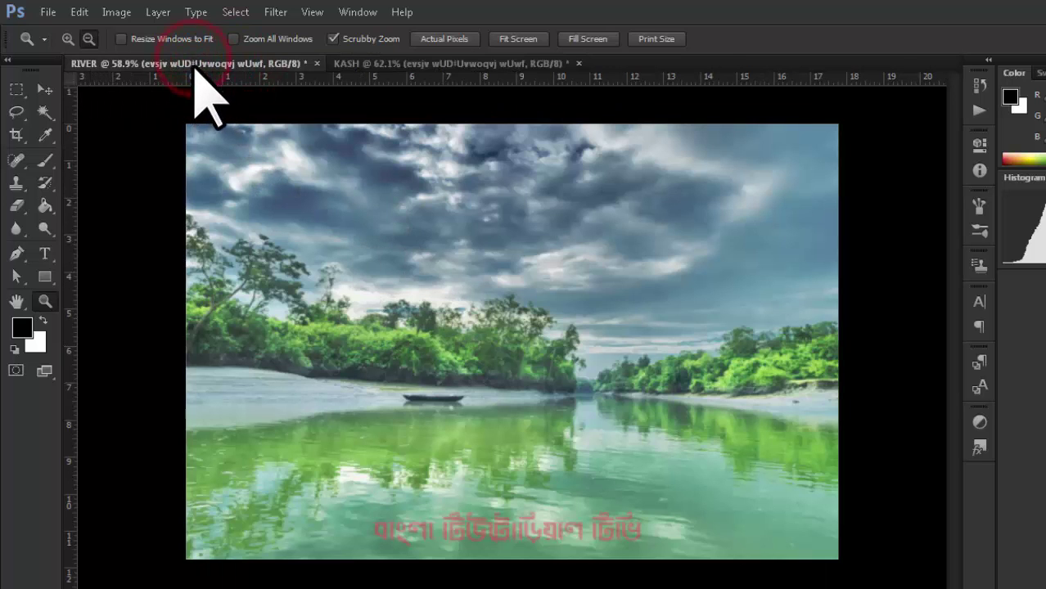
- Float RIVER in its own window, zoom it out twice and back in twice, then move it aside
drag(195, 70, 217, 131)
drag(456, 132, 727, 105)
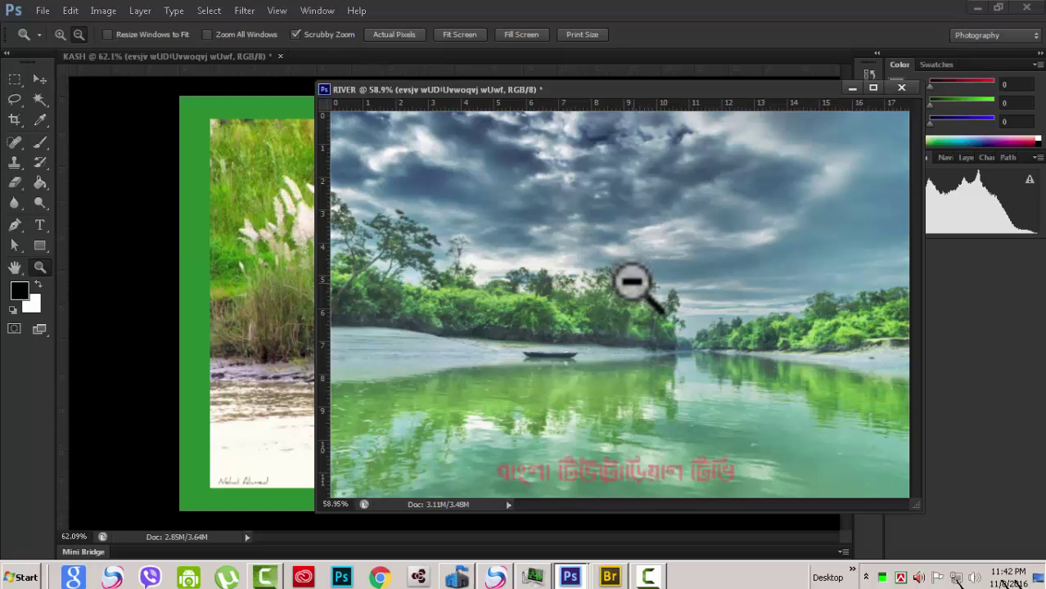
click(635, 282)
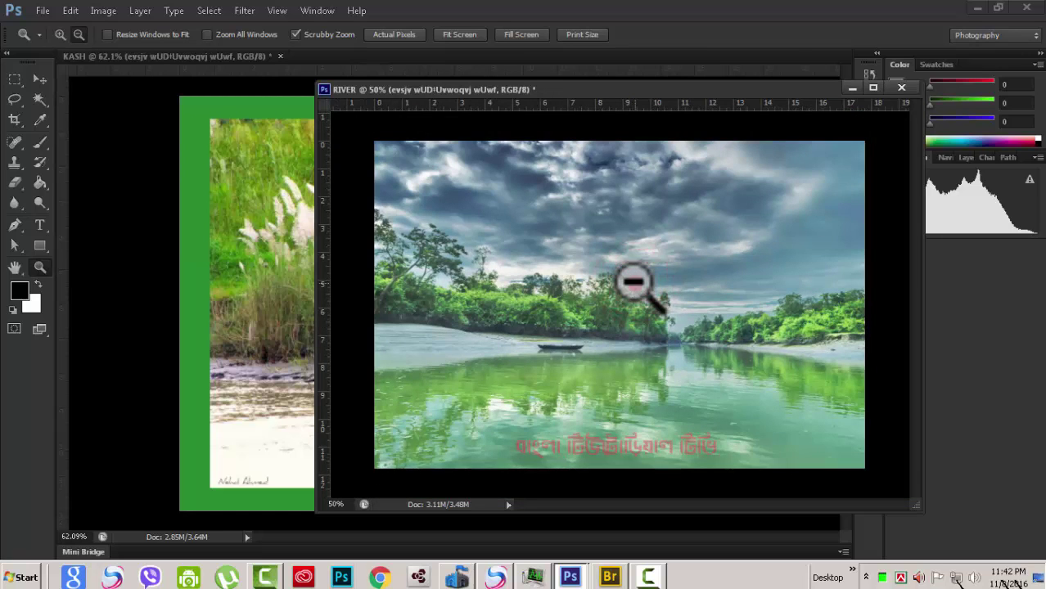
click(635, 283)
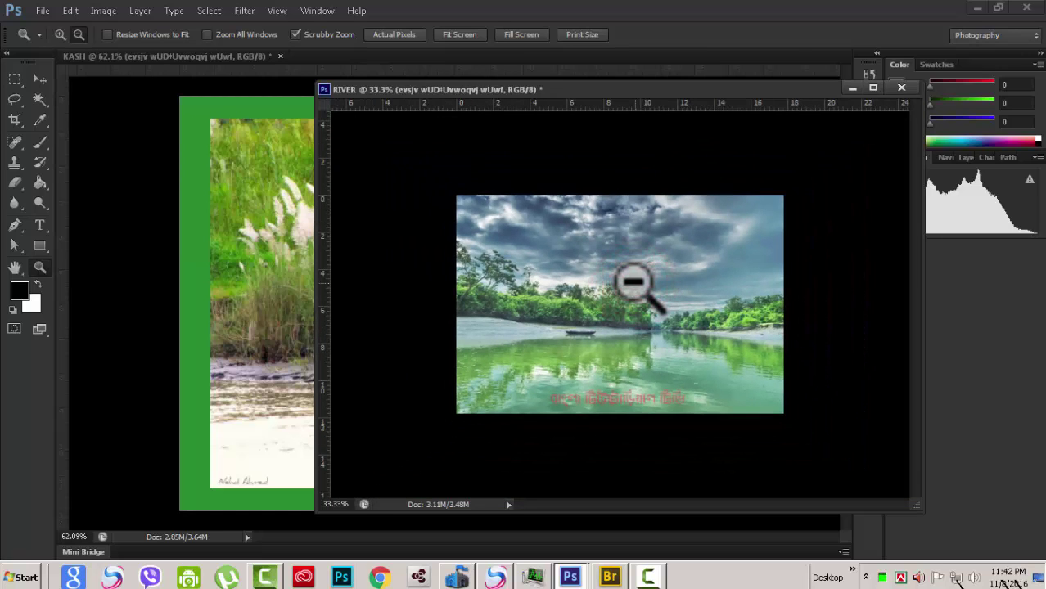
click(635, 282)
click(635, 283)
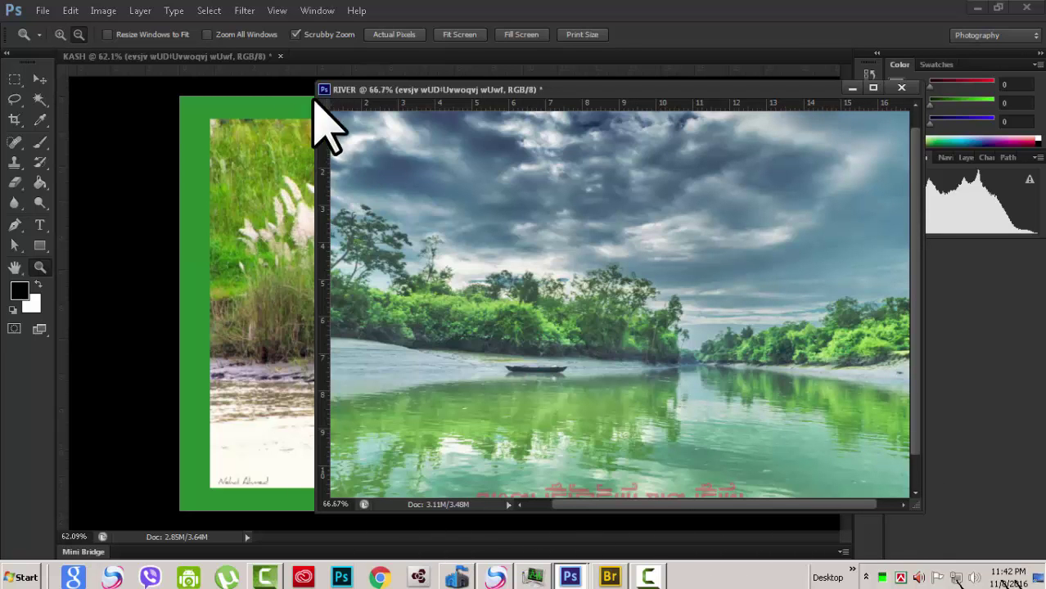
drag(723, 89, 473, 77)
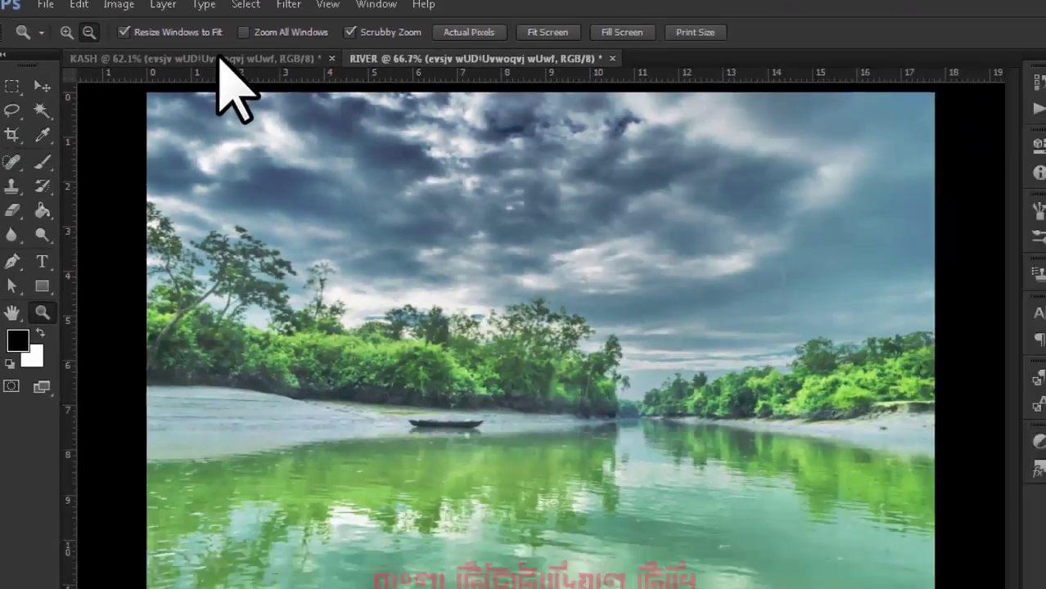
- Float the KASH and RIVER images into their own windows
click(689, 210)
drag(187, 57, 270, 147)
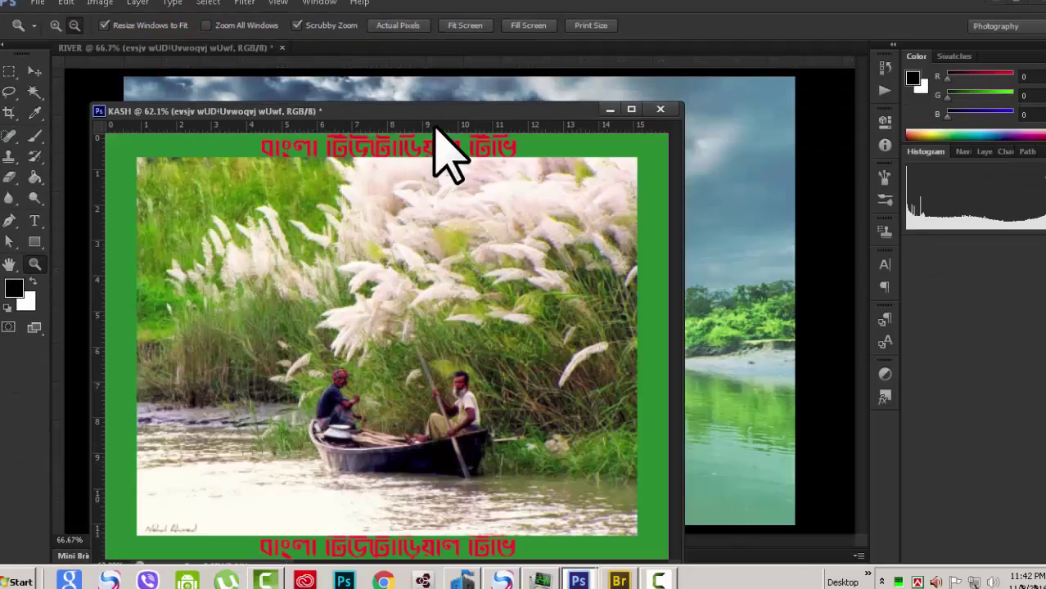
drag(443, 110, 323, 48)
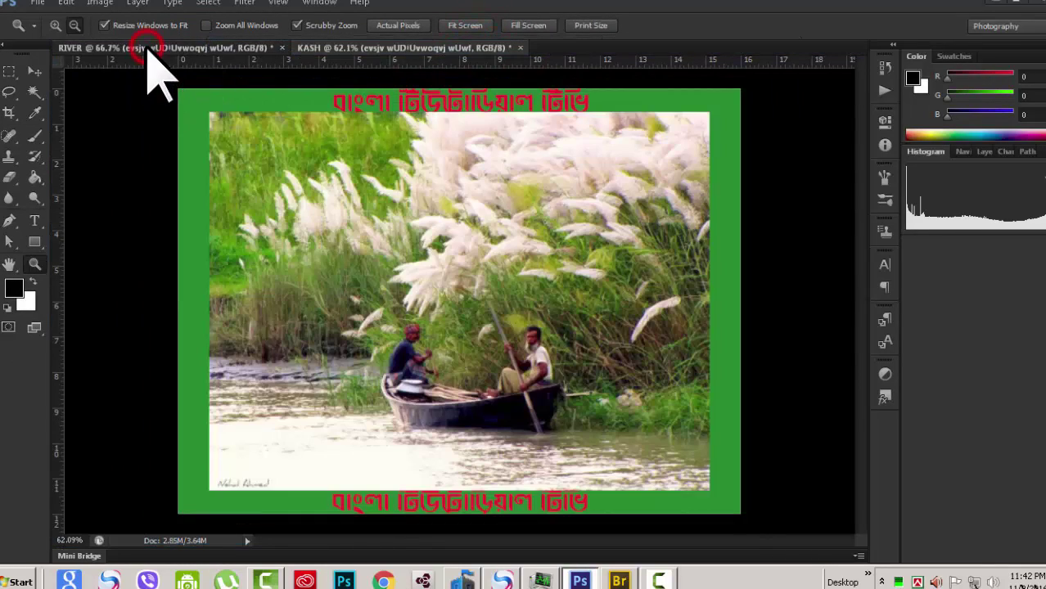
drag(148, 51, 586, 94)
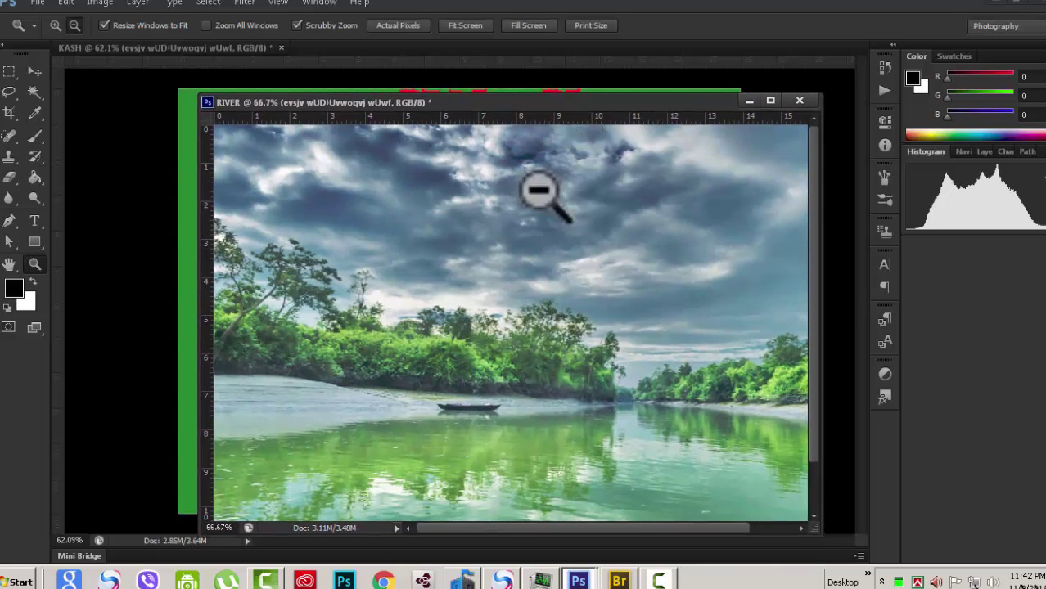
- Zoom the RIVER window out to 16.7%, moving it aside as it shrinks
click(504, 282)
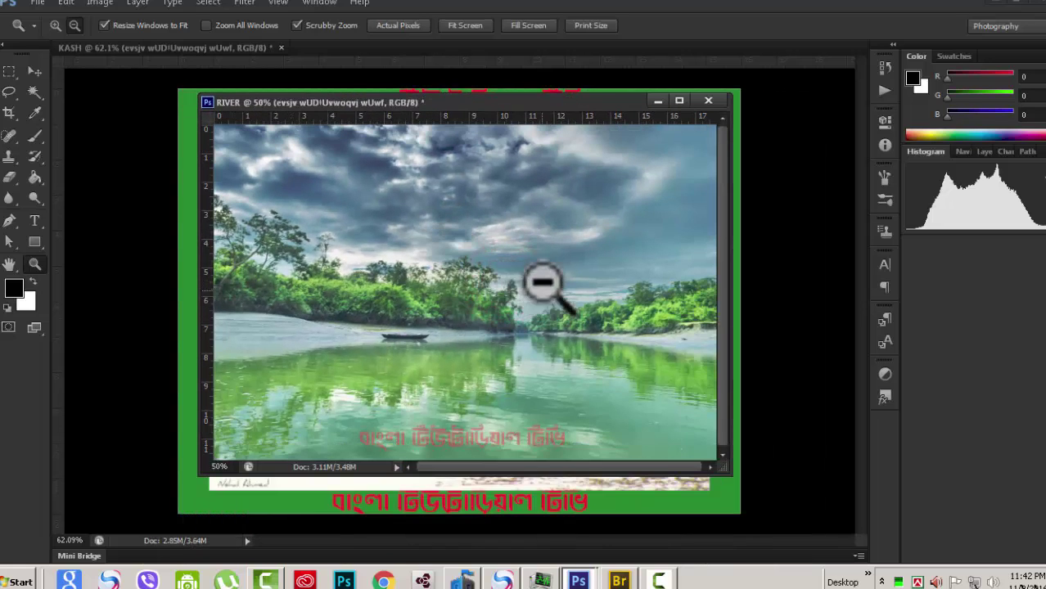
click(508, 299)
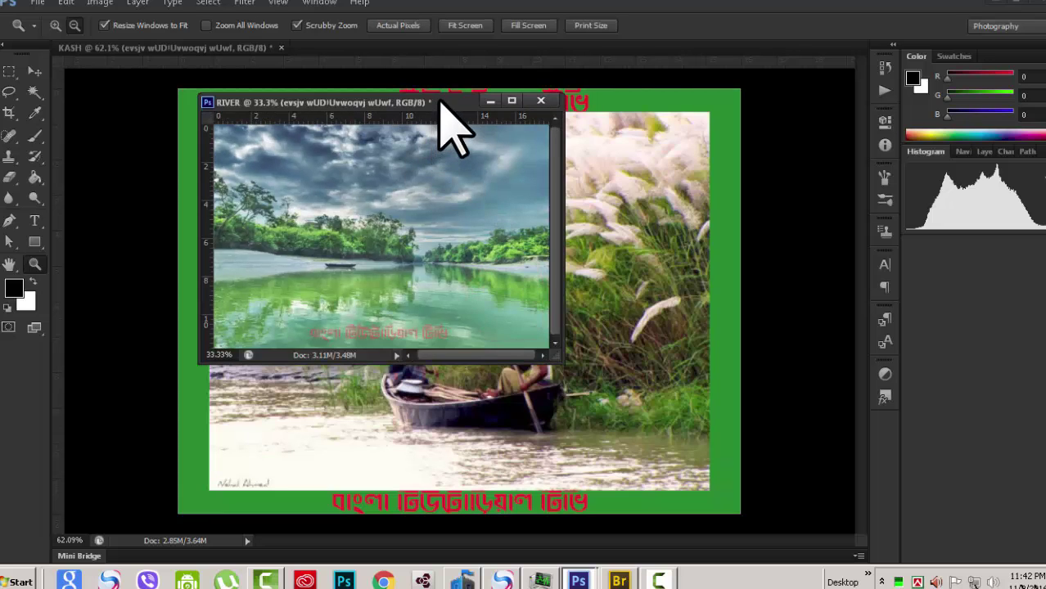
drag(491, 100, 732, 31)
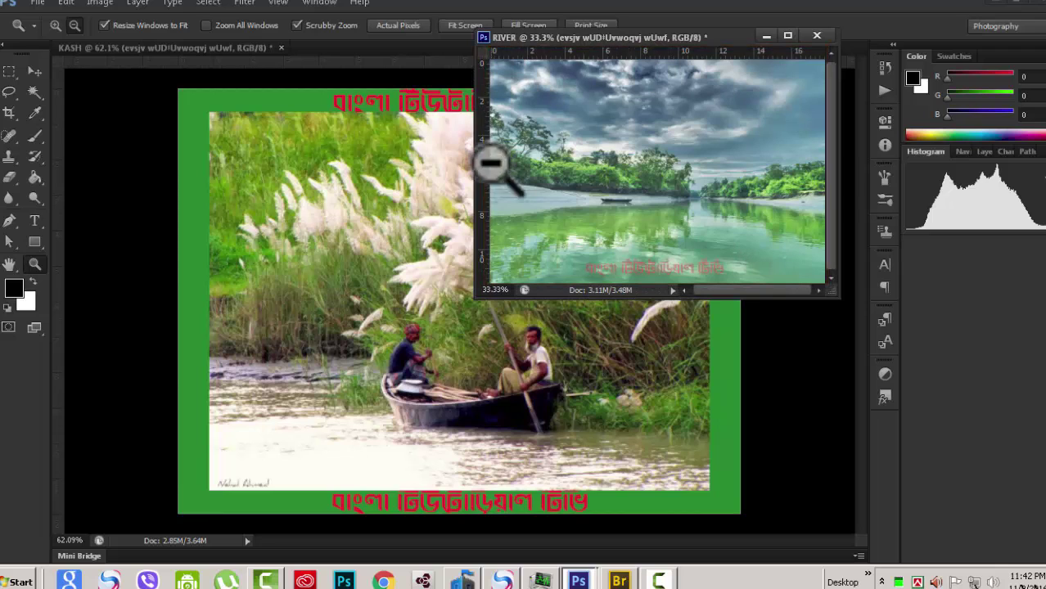
click(653, 176)
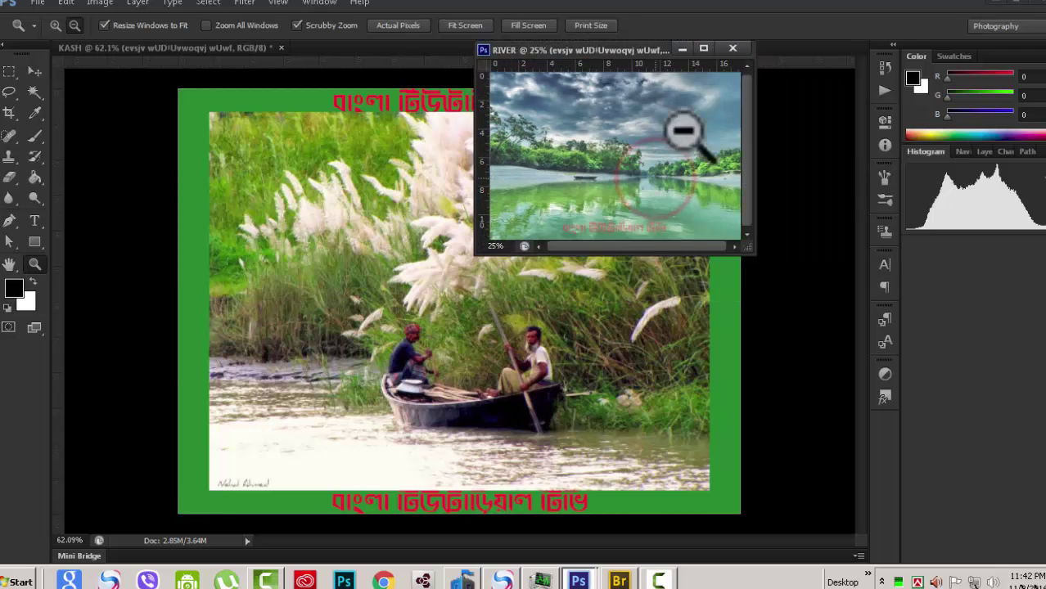
click(624, 146)
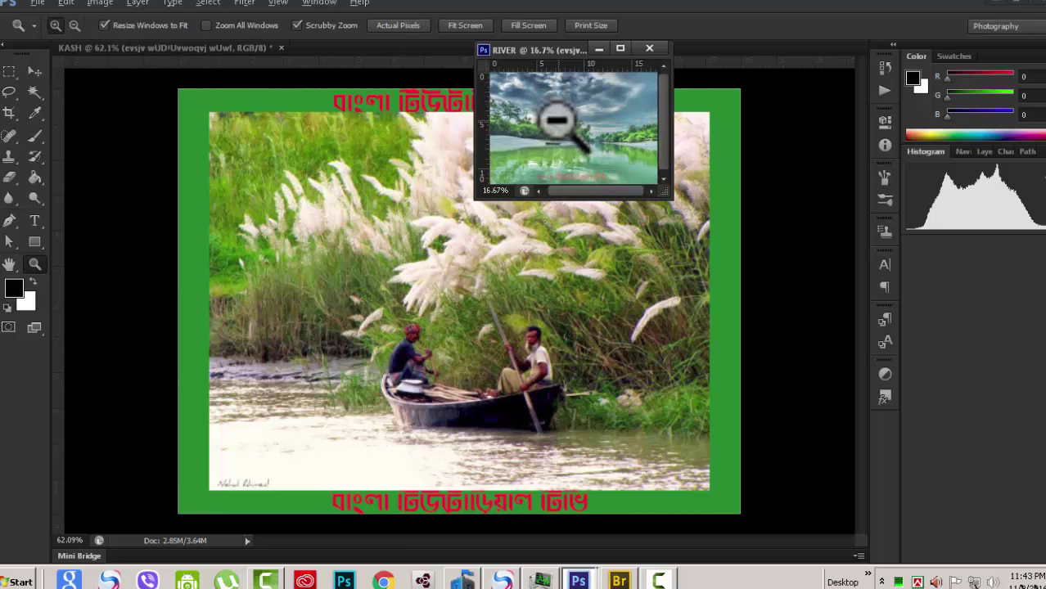
- Zoom RIVER back in to 66.7% so its window grows, then dock it beside KASH
click(556, 120)
click(558, 122)
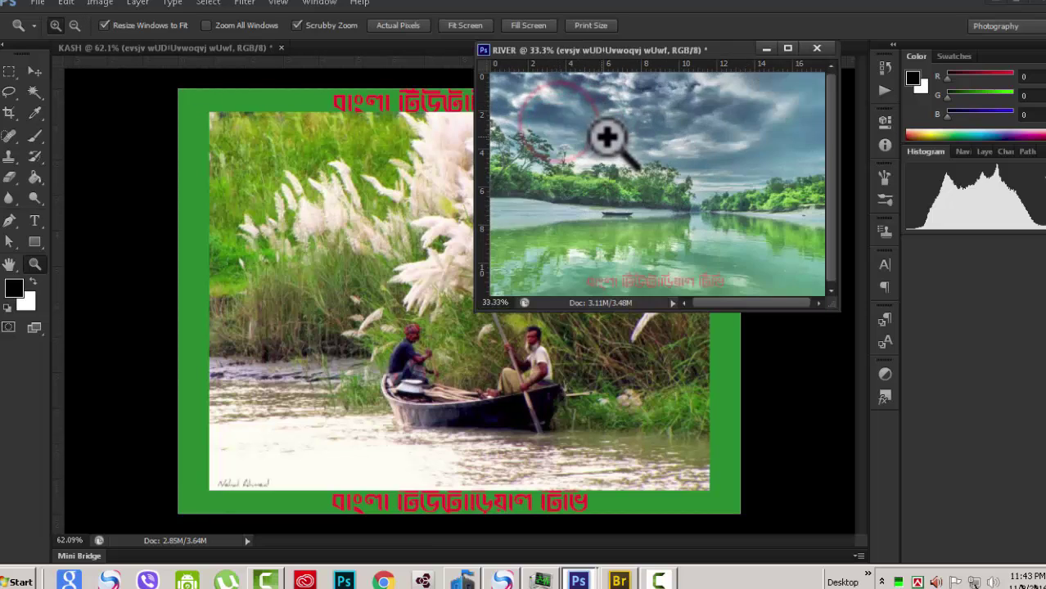
click(613, 137)
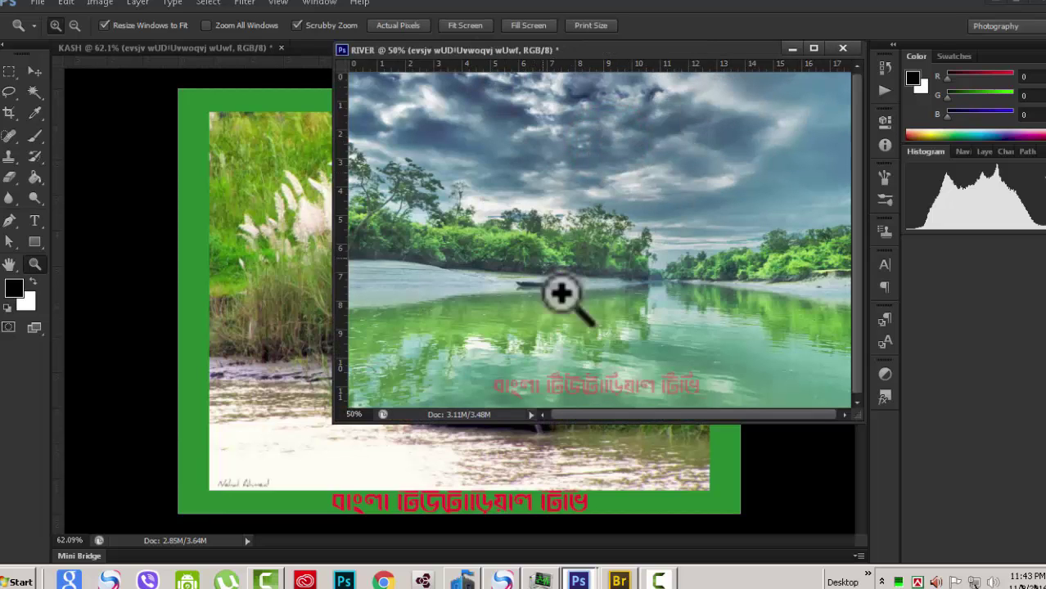
click(629, 254)
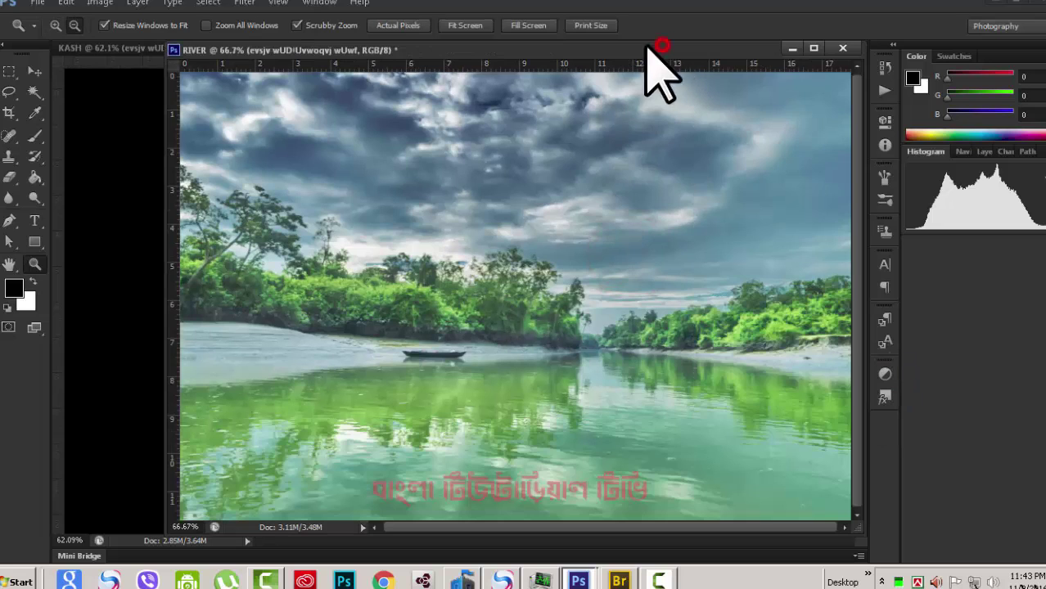
drag(647, 47, 539, 52)
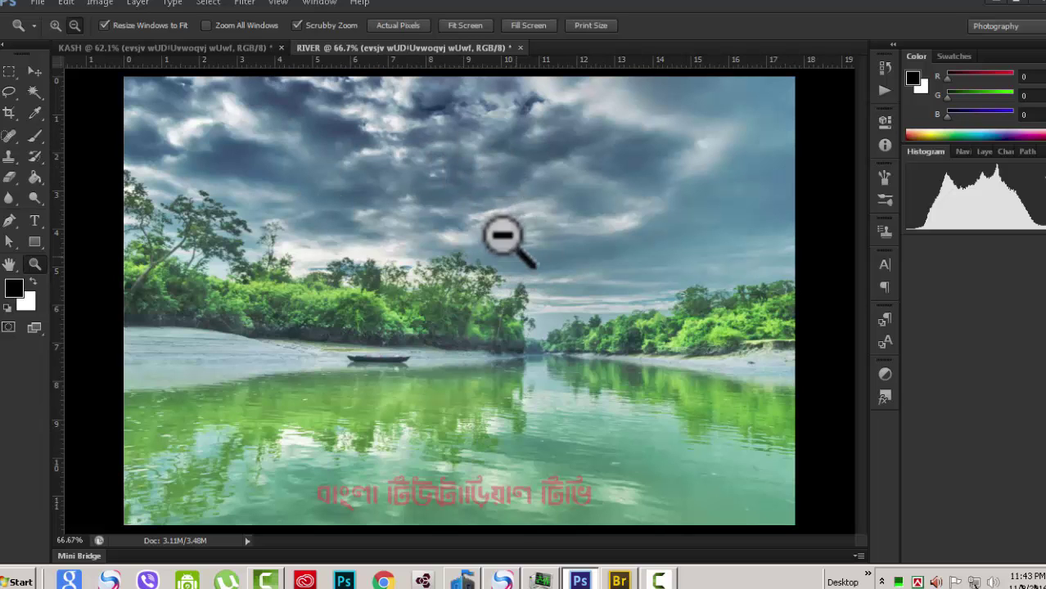
- Switch between the RIVER and KASH tabs, ending on KASH
click(390, 51)
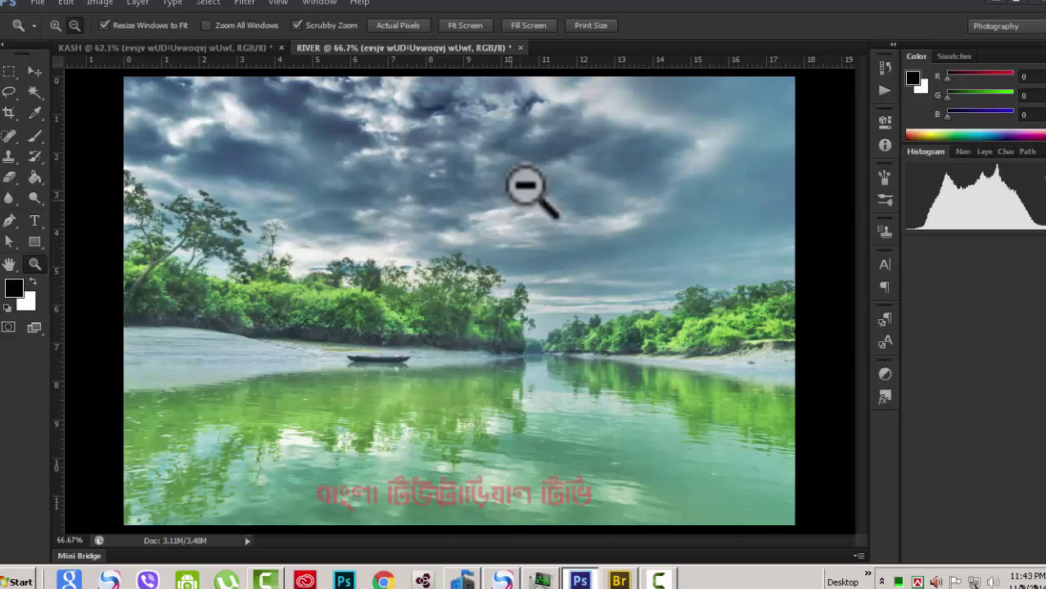
click(218, 48)
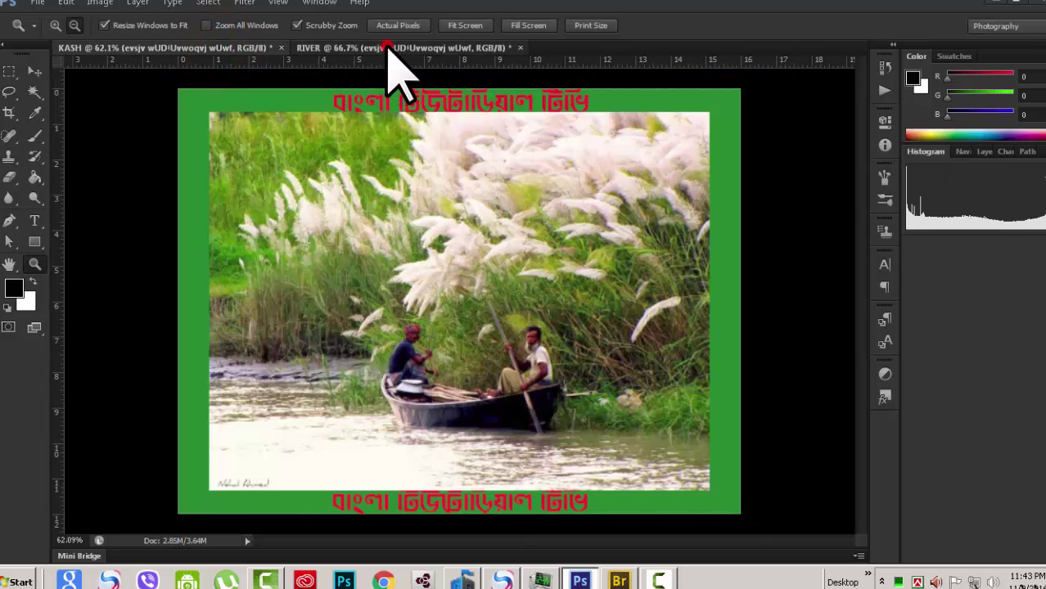
click(386, 48)
click(205, 48)
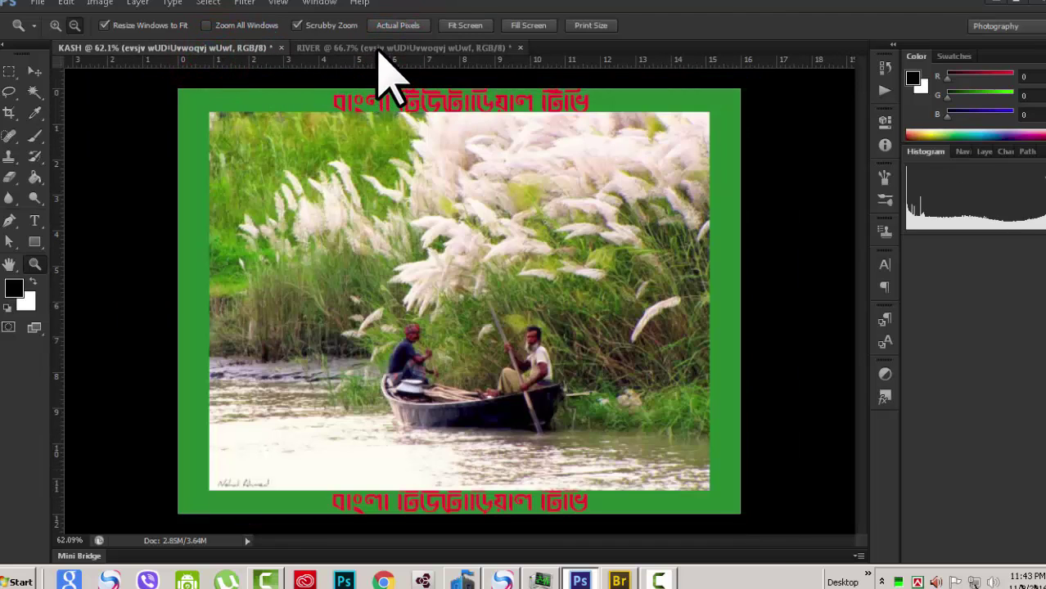
- Float RIVER over KASH, zoom it out to 25% and park it at the top
drag(381, 49, 422, 98)
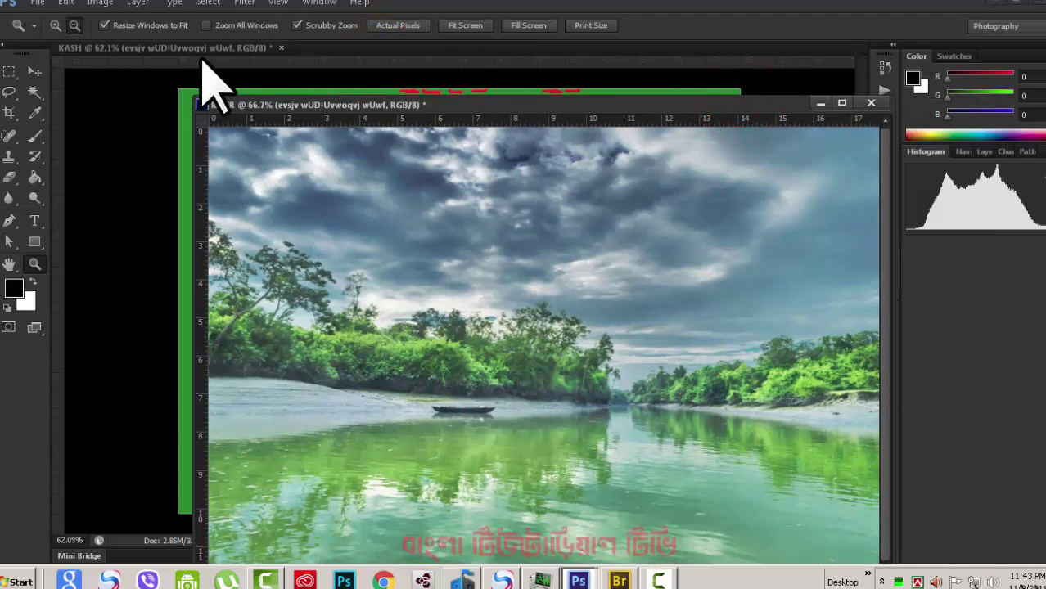
click(582, 296)
click(491, 296)
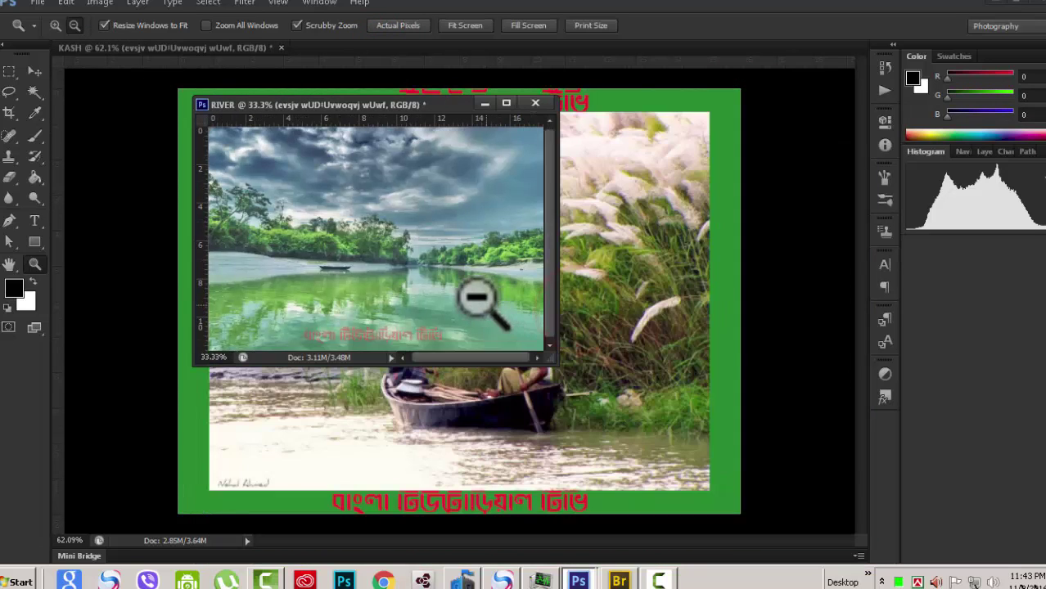
click(439, 223)
drag(344, 105, 827, 2)
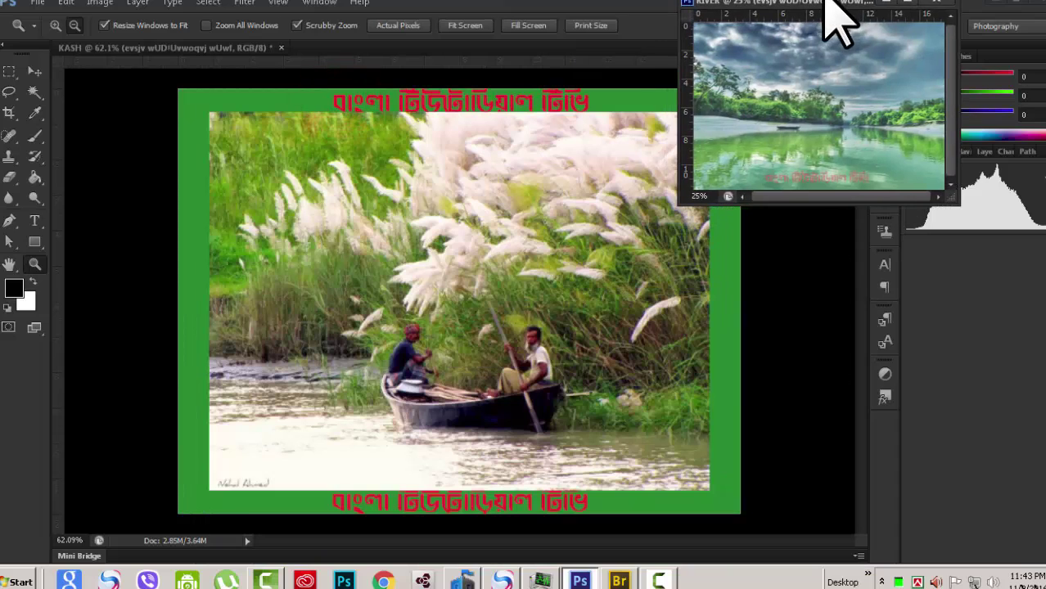
- Pick the Eyedropper, maximize and restore the RIVER window, then dock it as a tab
click(34, 113)
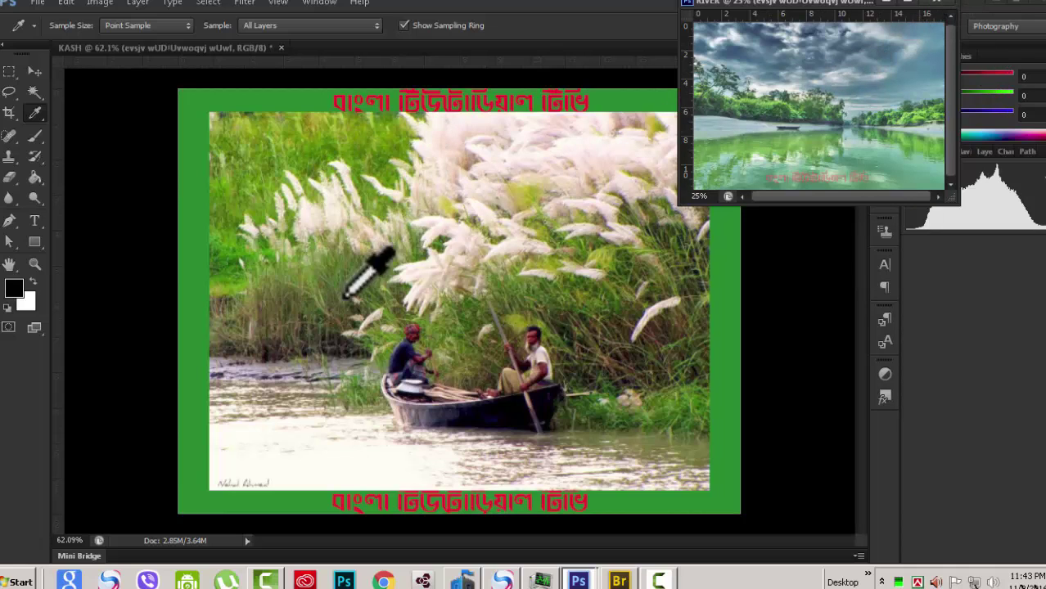
click(909, 4)
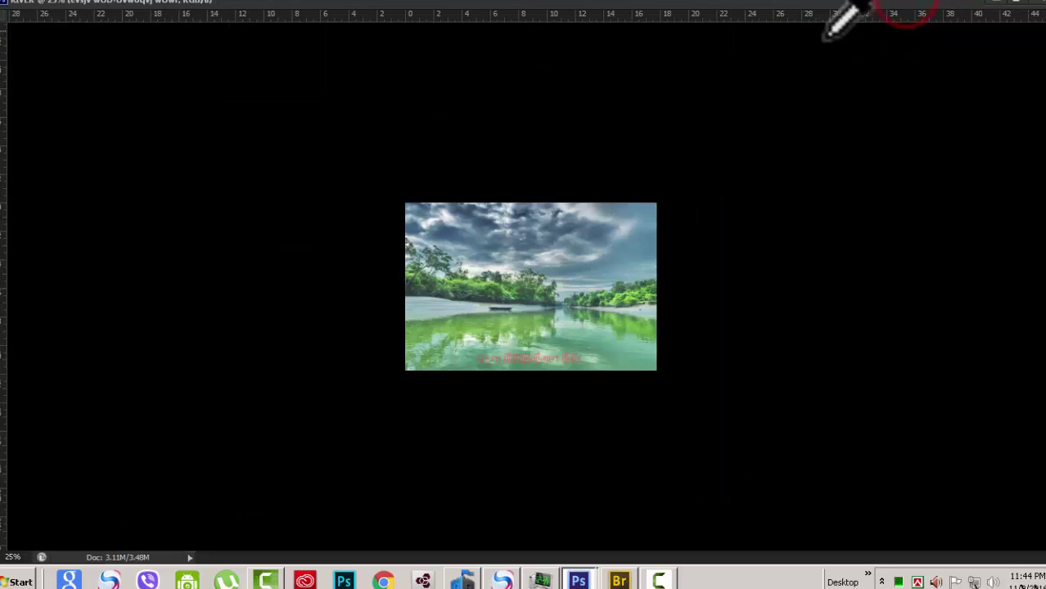
click(1021, 3)
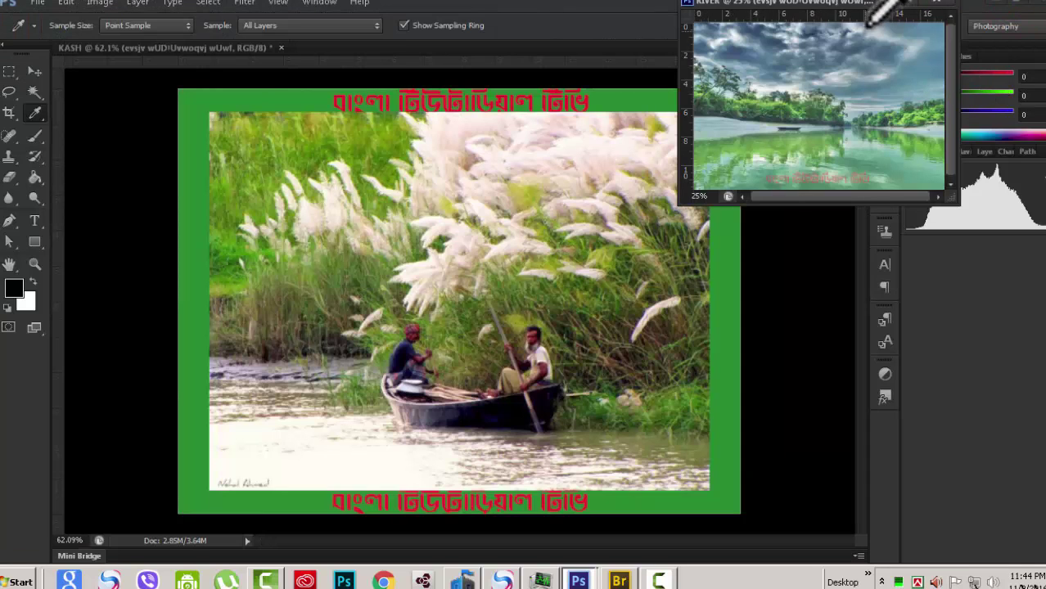
drag(809, 4, 409, 49)
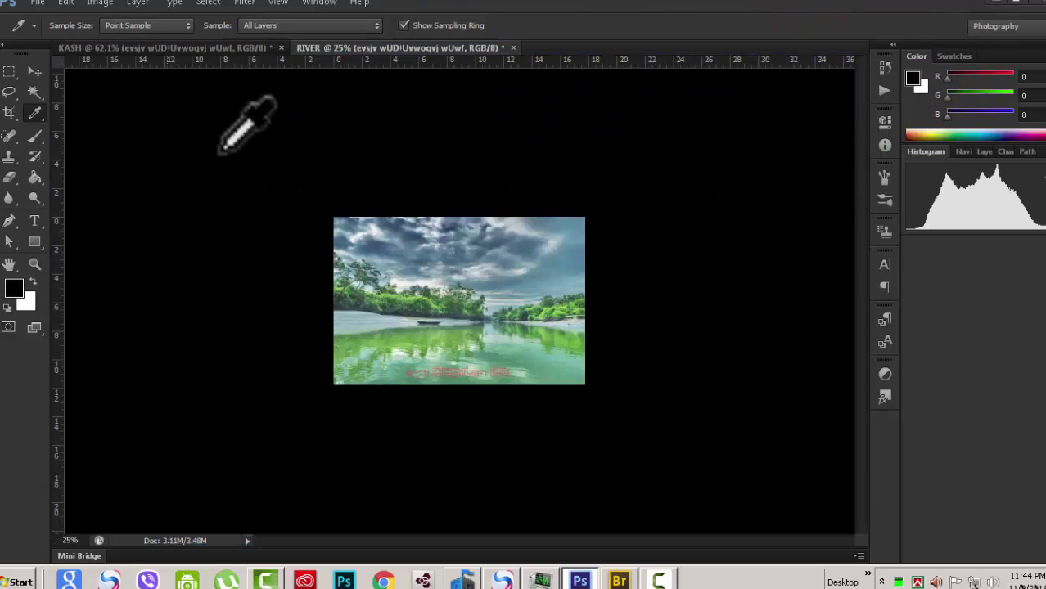
- Turn off Resize Windows to Fit, float RIVER and zoom it out to 12.5%
click(36, 259)
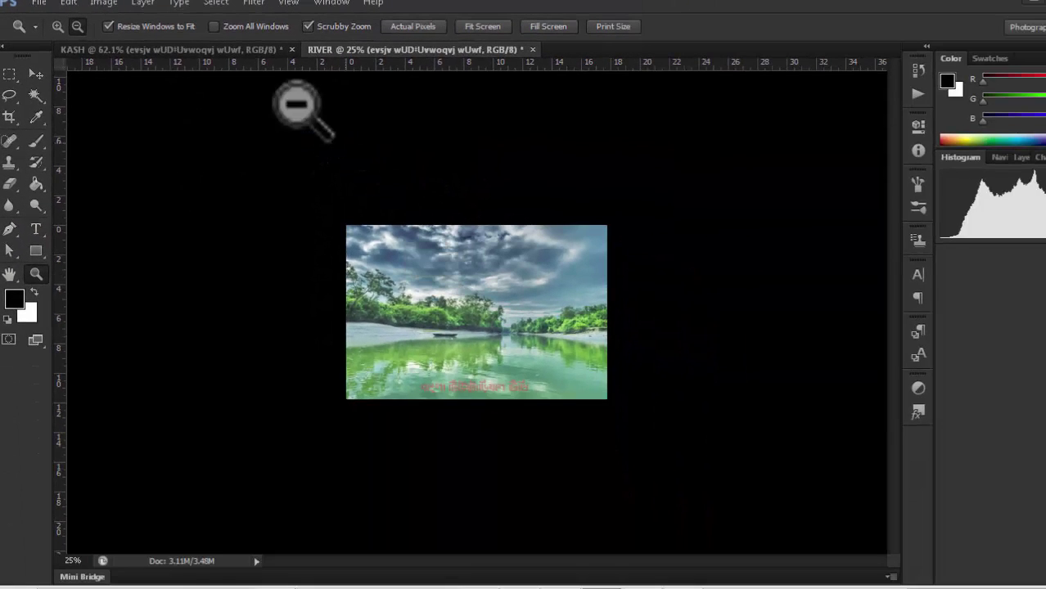
click(109, 25)
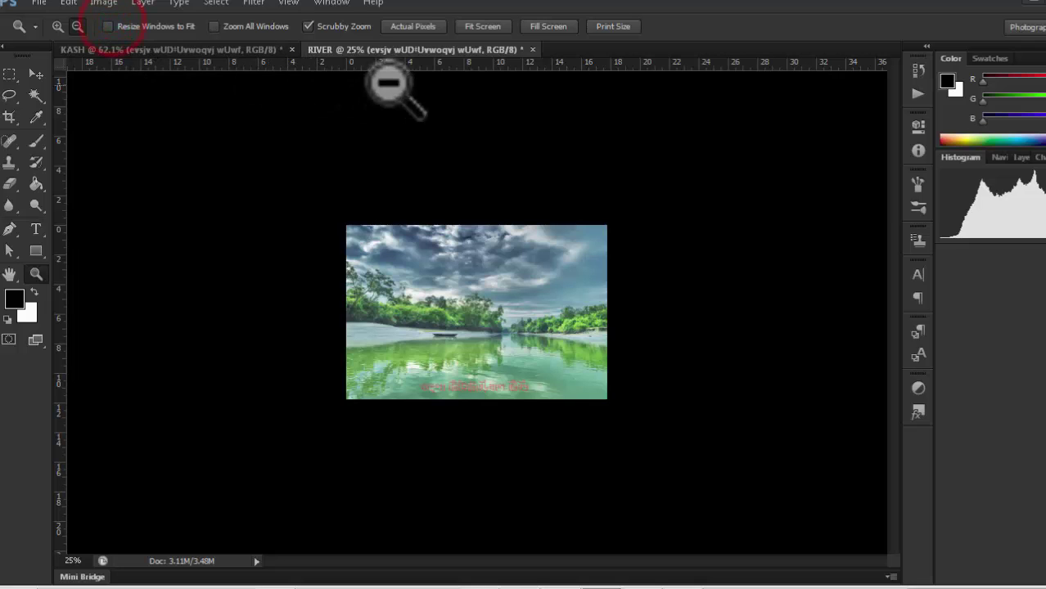
drag(395, 51, 401, 103)
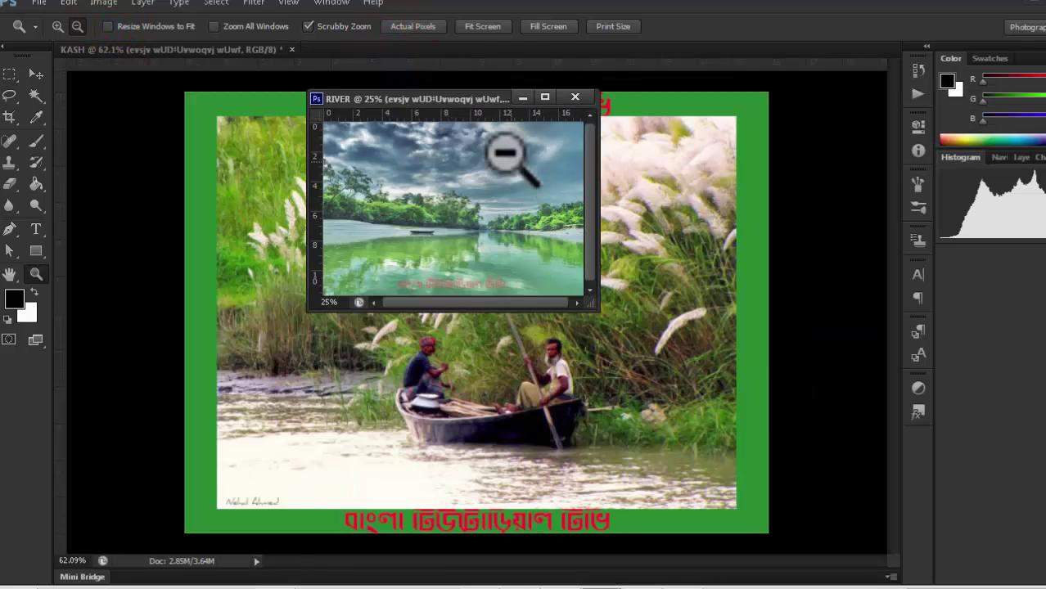
click(484, 197)
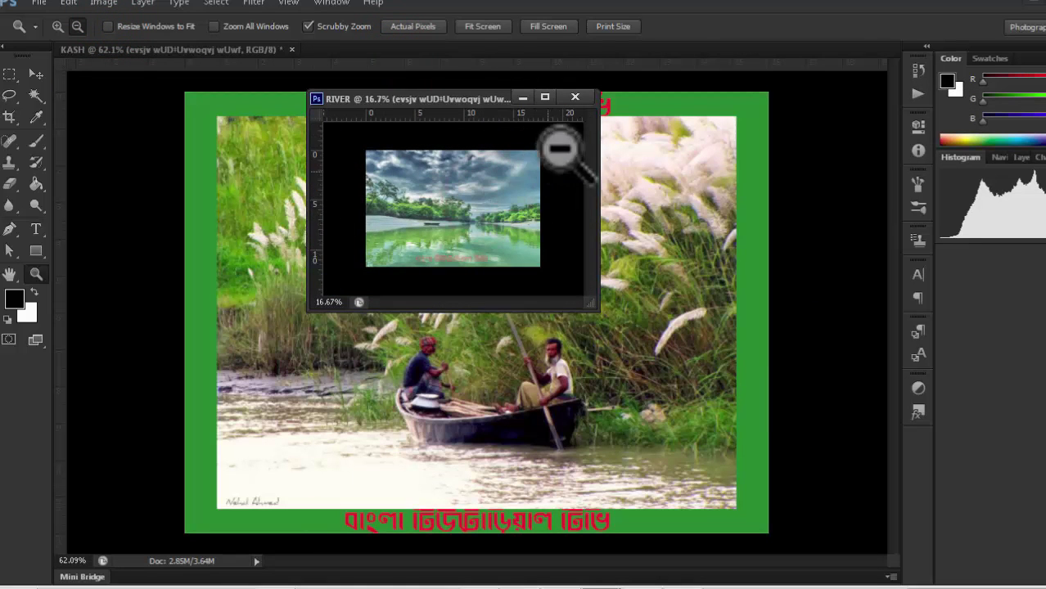
click(485, 202)
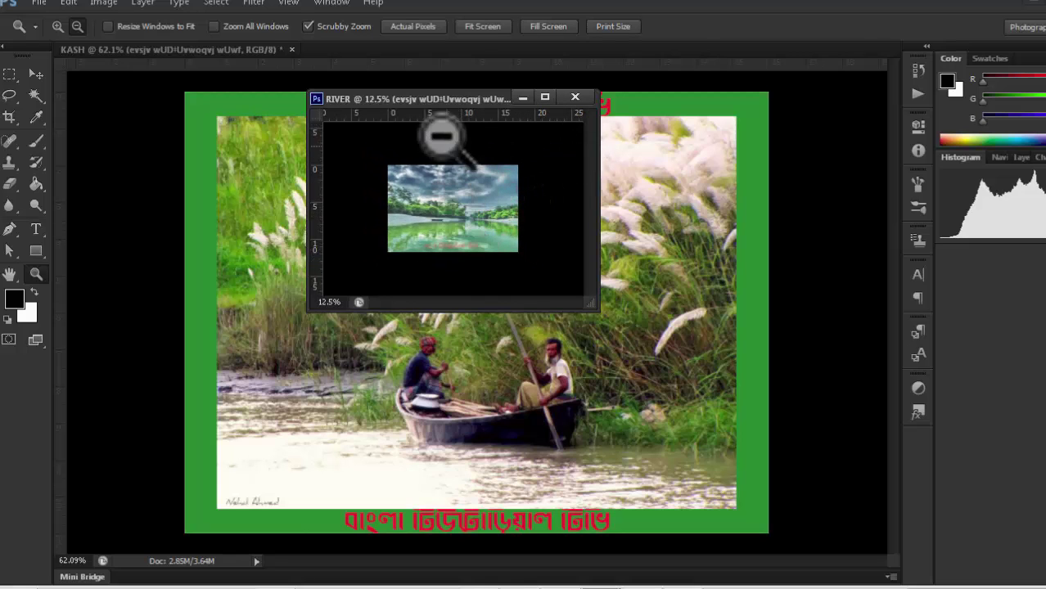
drag(437, 100, 626, 46)
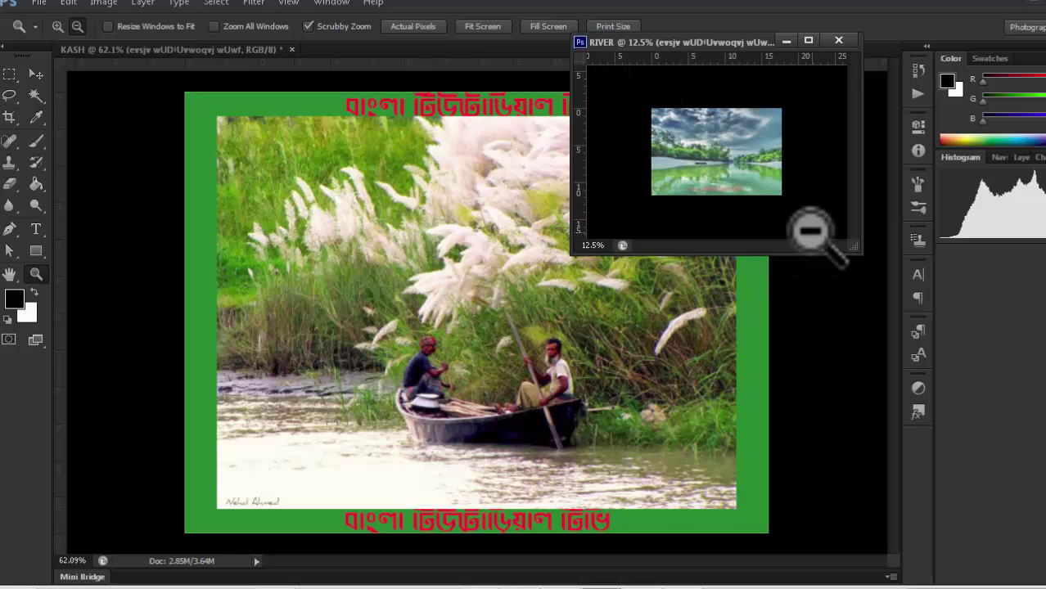
- Turn Resize Windows to Fit back on, zoom RIVER to 16.67% and back to 12.5%, then dock it
click(112, 25)
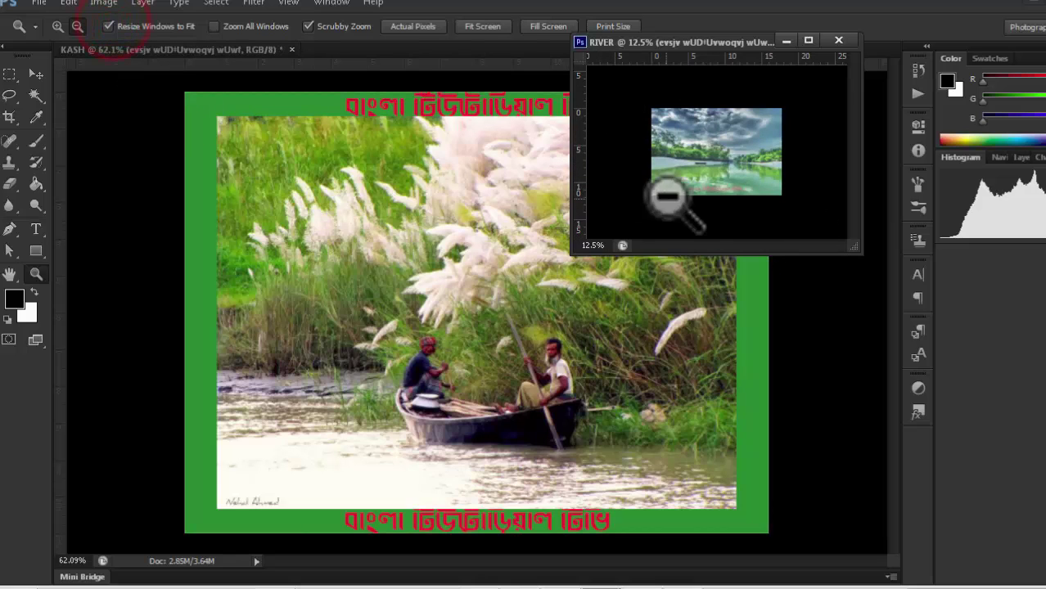
click(706, 163)
alt+click(698, 145)
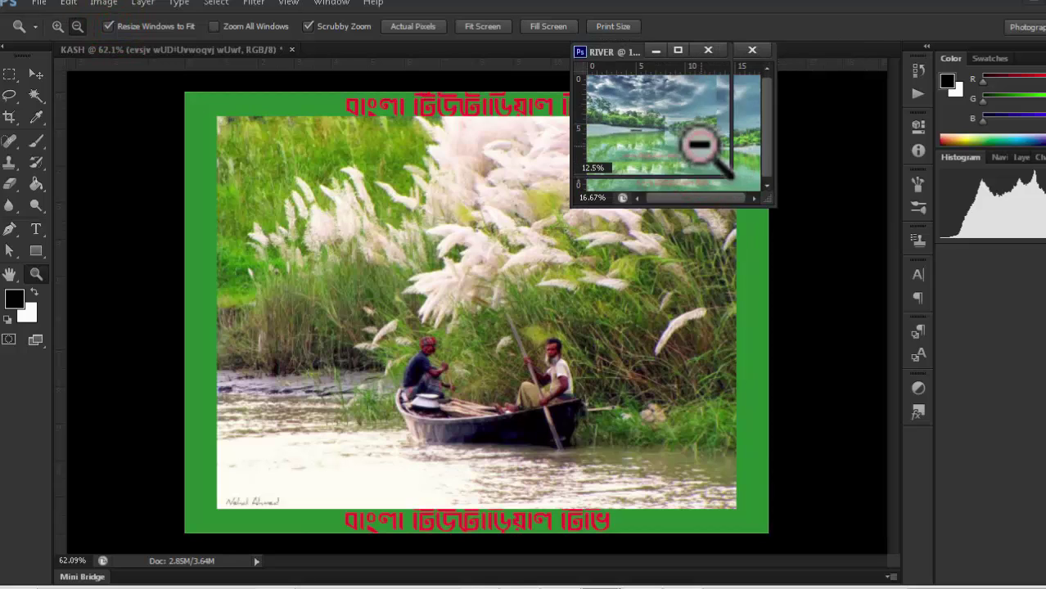
drag(619, 51, 838, 16)
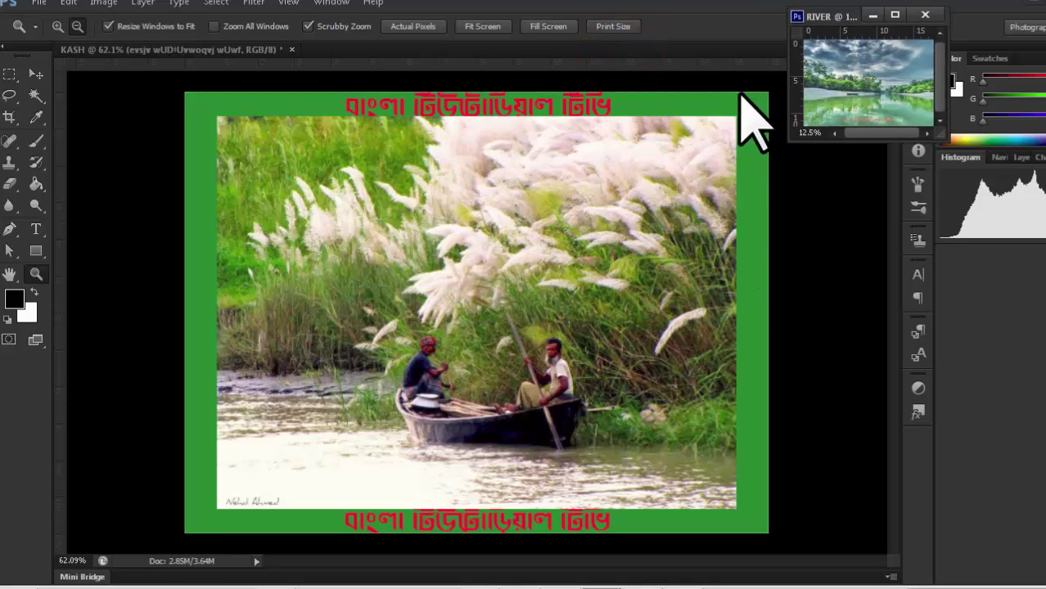
drag(852, 49, 409, 51)
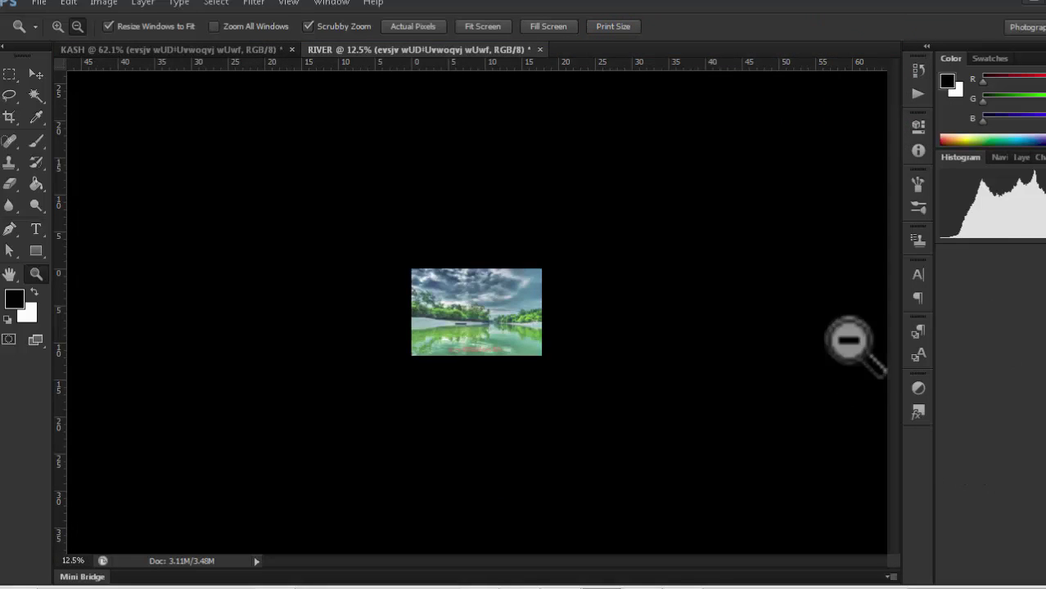
- Float RIVER and KASH into separate windows and zoom KASH out to 33.3%
click(168, 50)
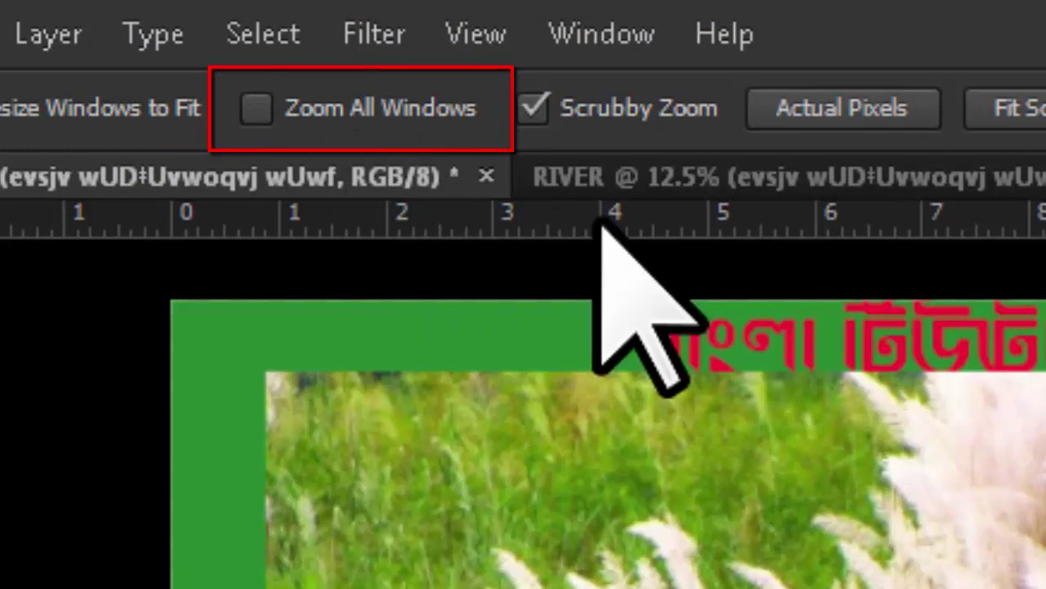
drag(728, 176, 678, 365)
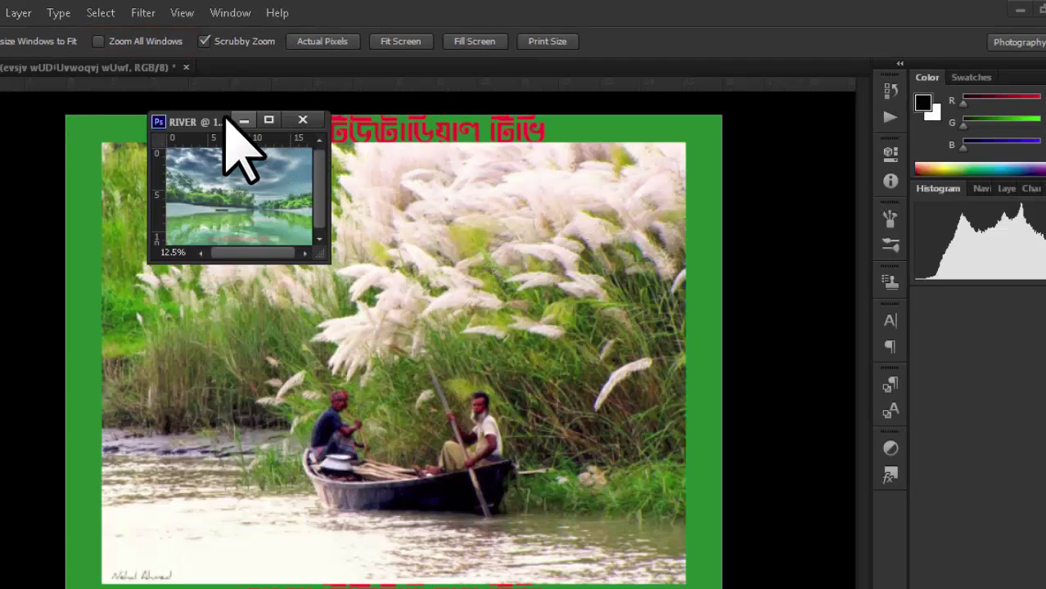
drag(211, 119, 260, 148)
drag(602, 118, 803, 68)
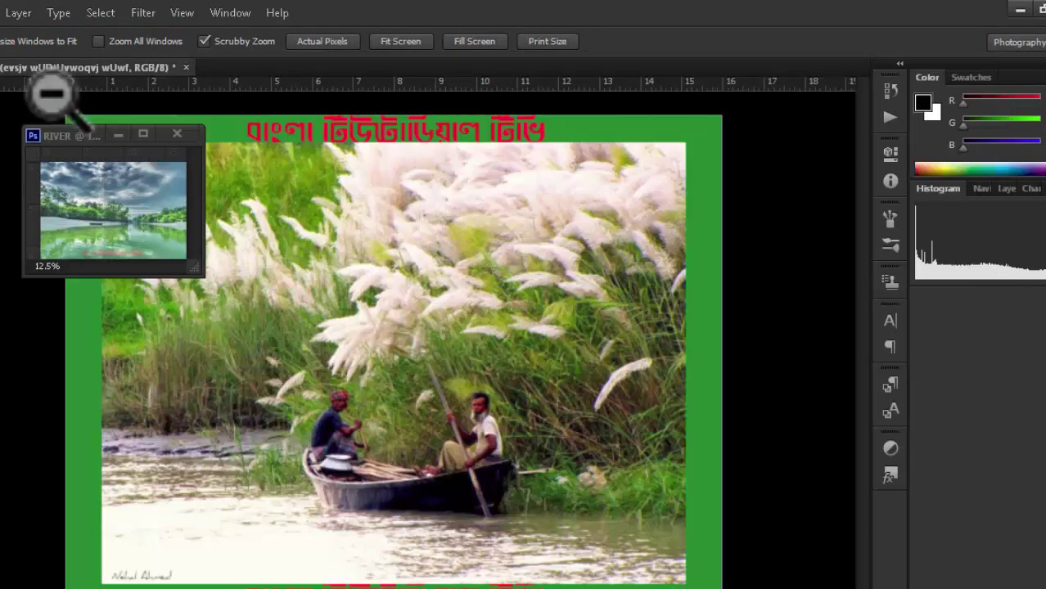
drag(47, 68, 362, 176)
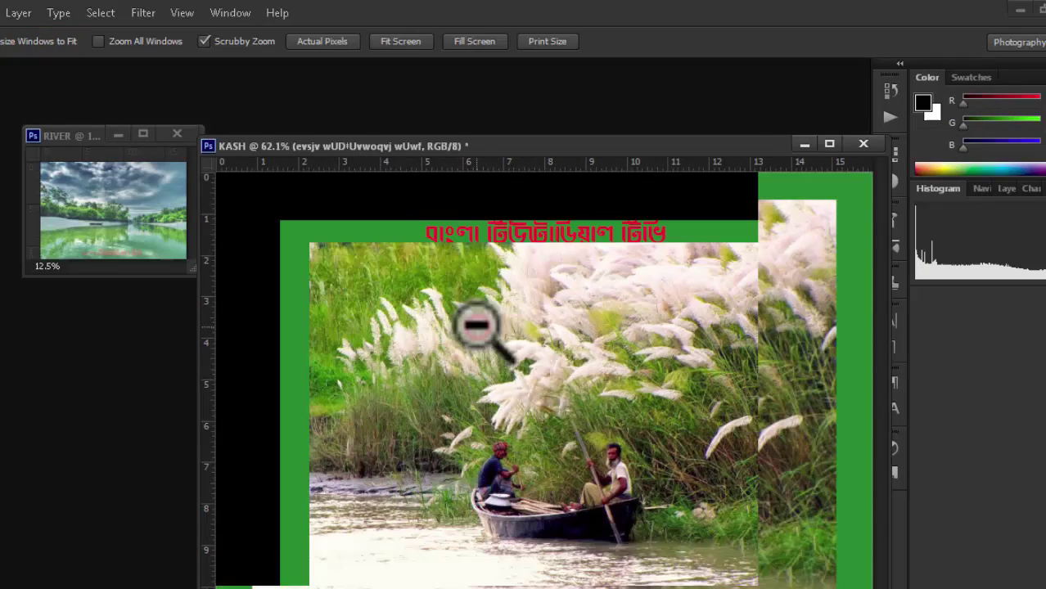
click(477, 326)
click(438, 205)
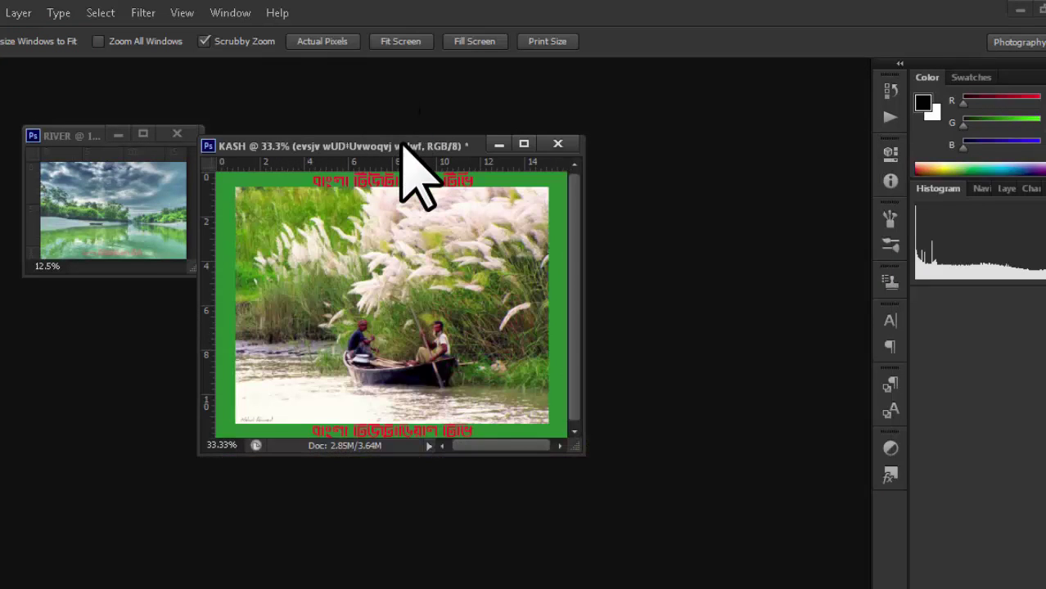
drag(405, 145, 573, 109)
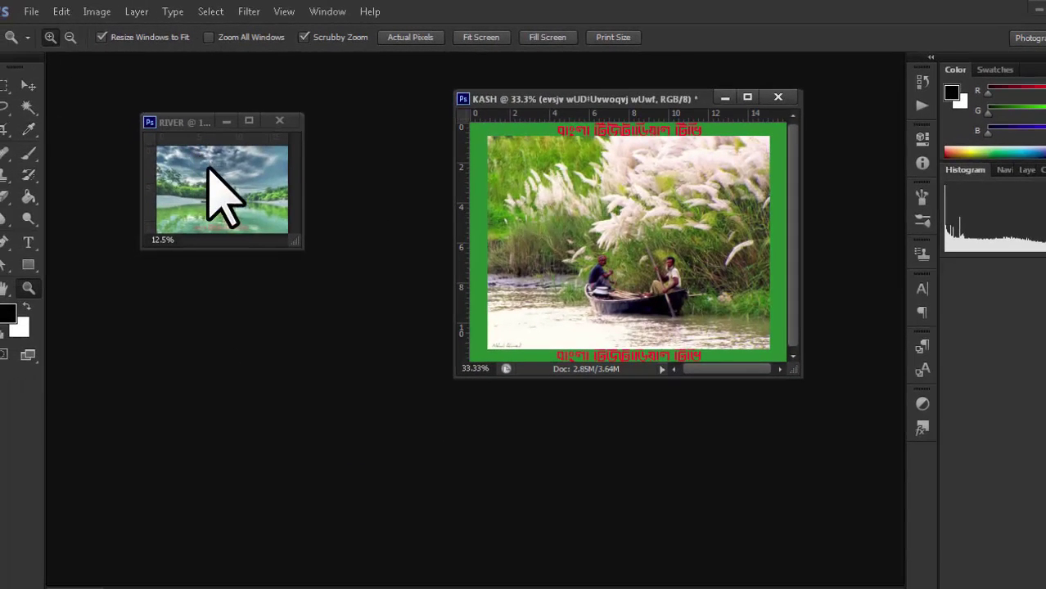
- Zoom RIVER in to 33.3% and place the two windows side by side
click(195, 122)
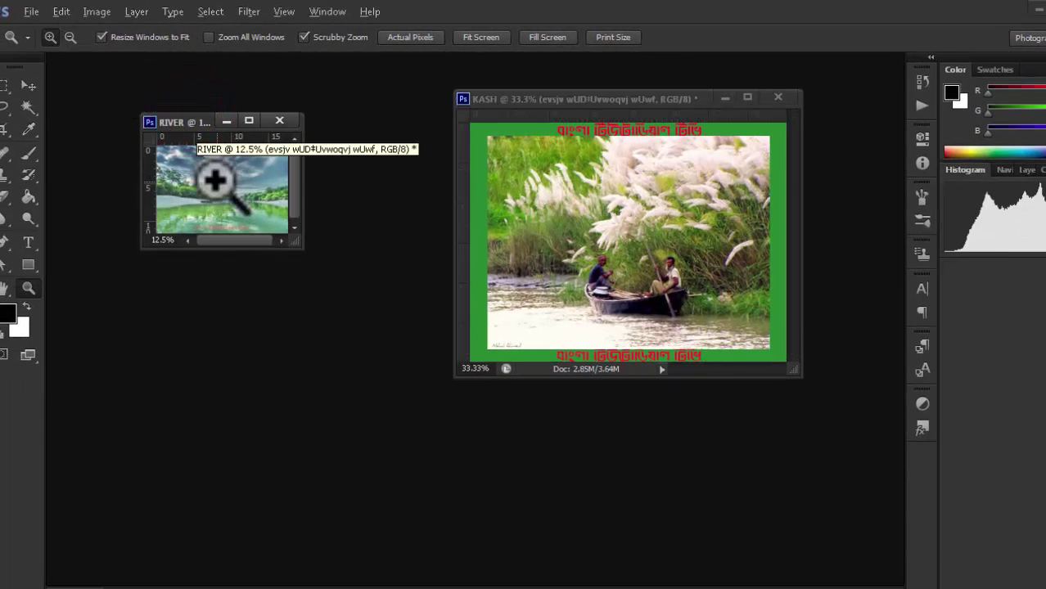
click(214, 180)
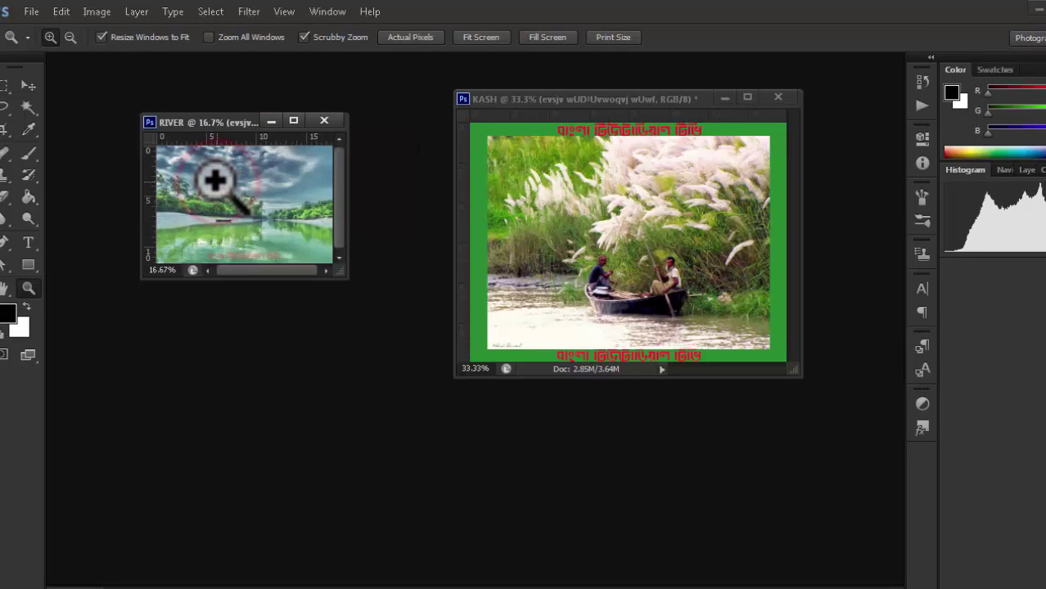
click(214, 180)
click(224, 193)
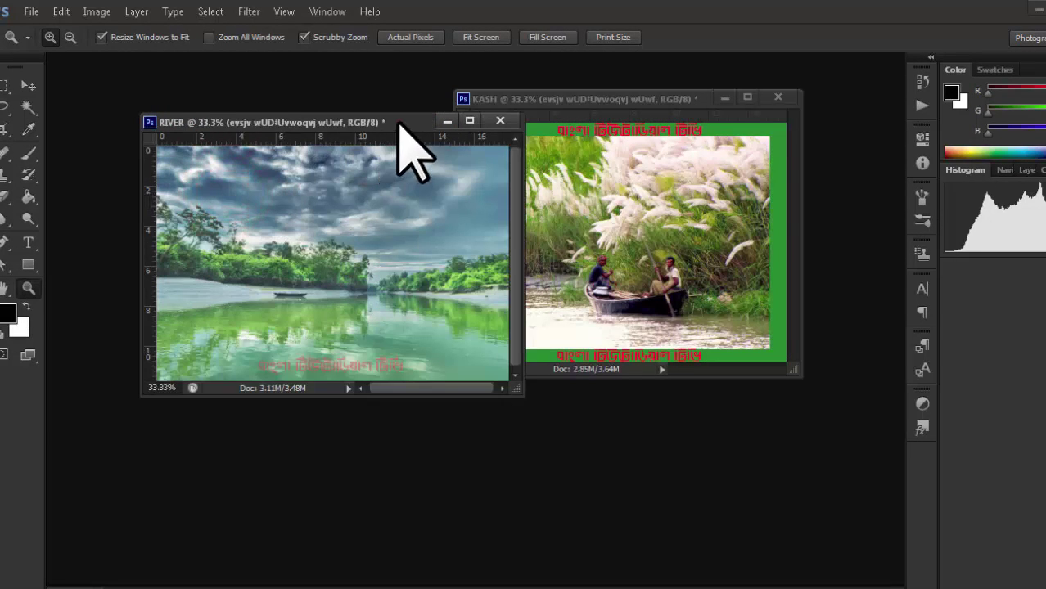
drag(402, 123, 322, 115)
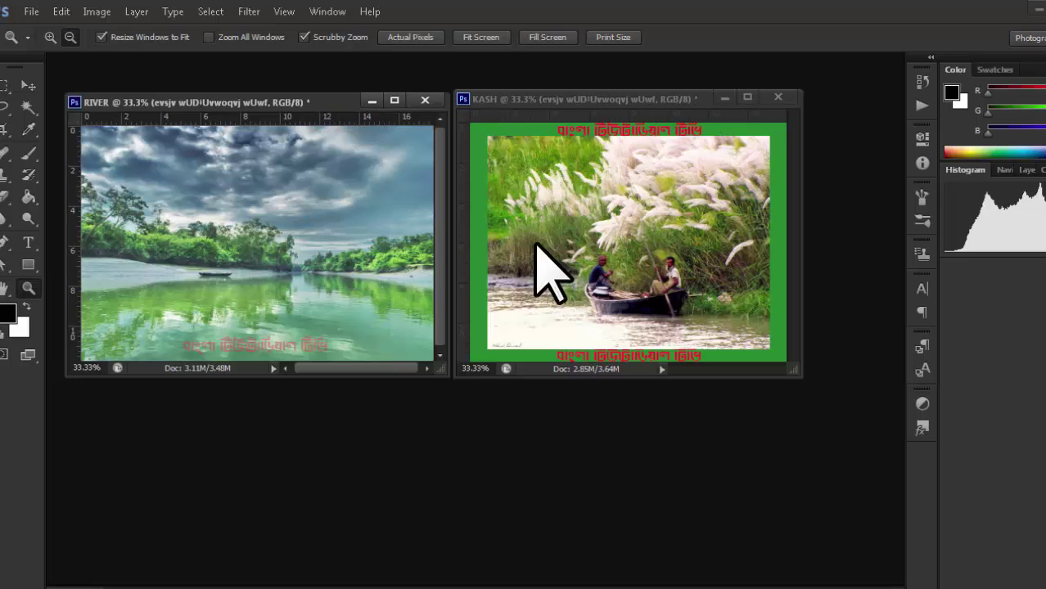
drag(637, 98, 683, 99)
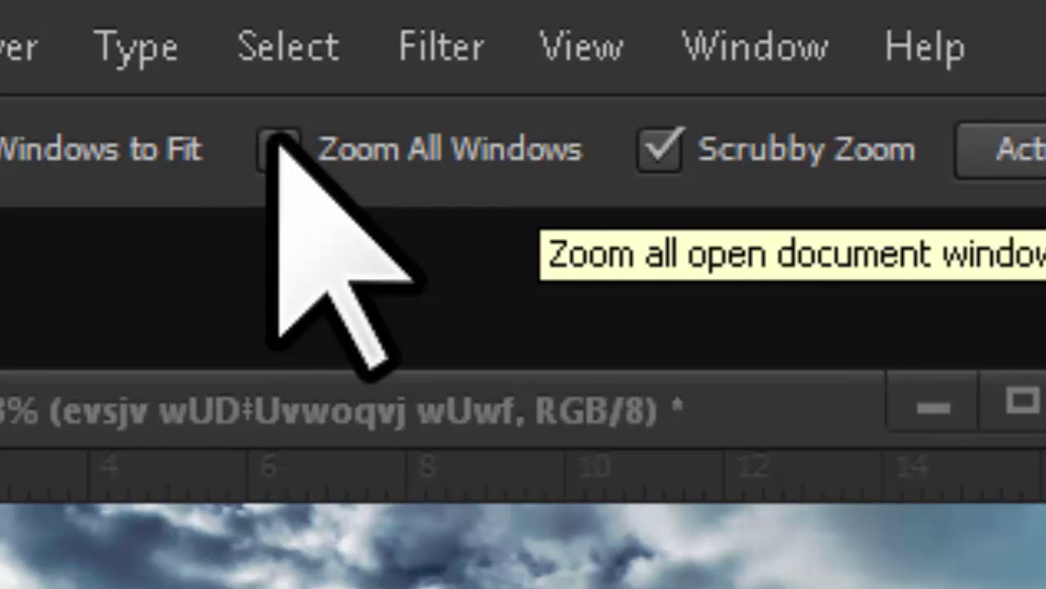
- Enable Zoom All Windows and zoom both images in together from RIVER up to 400%
click(276, 146)
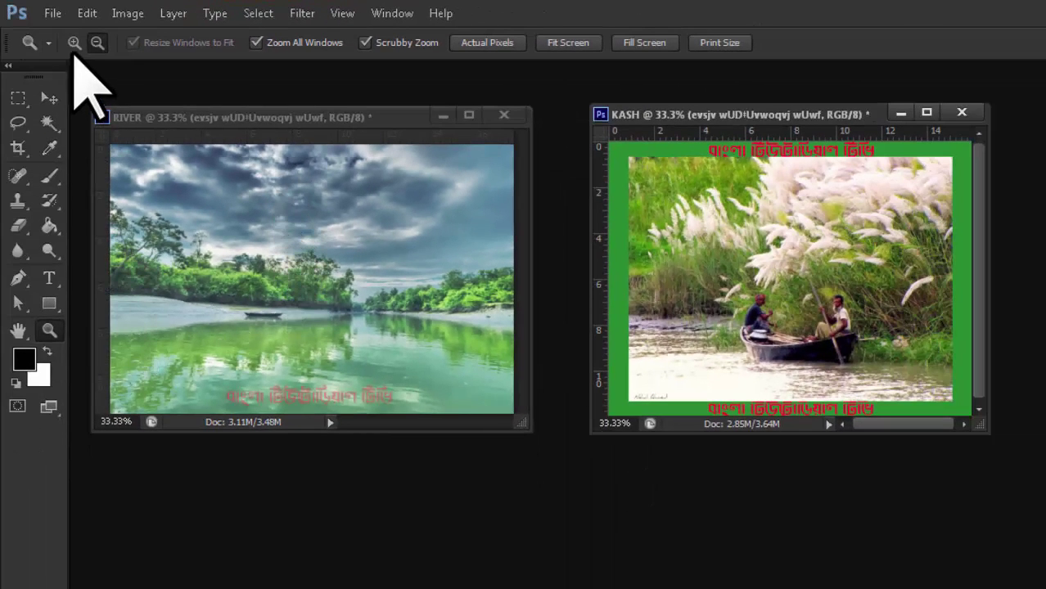
click(70, 44)
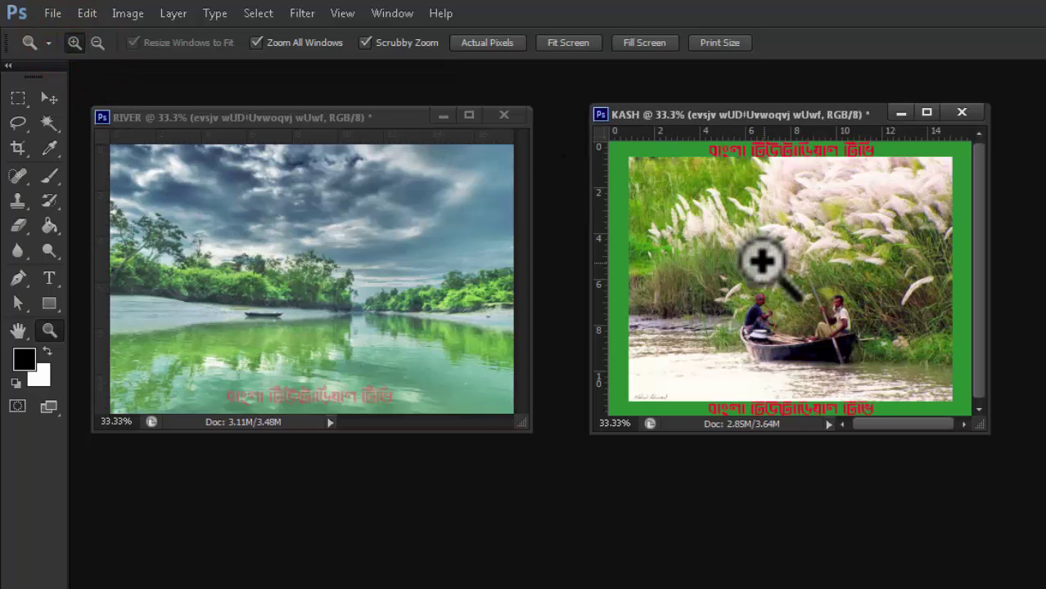
click(262, 111)
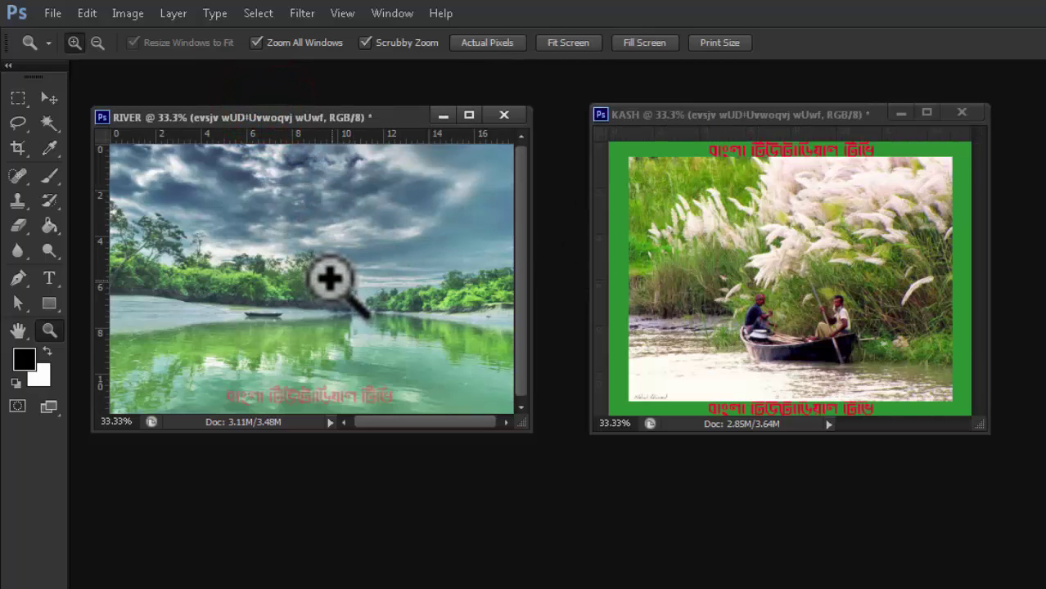
click(330, 278)
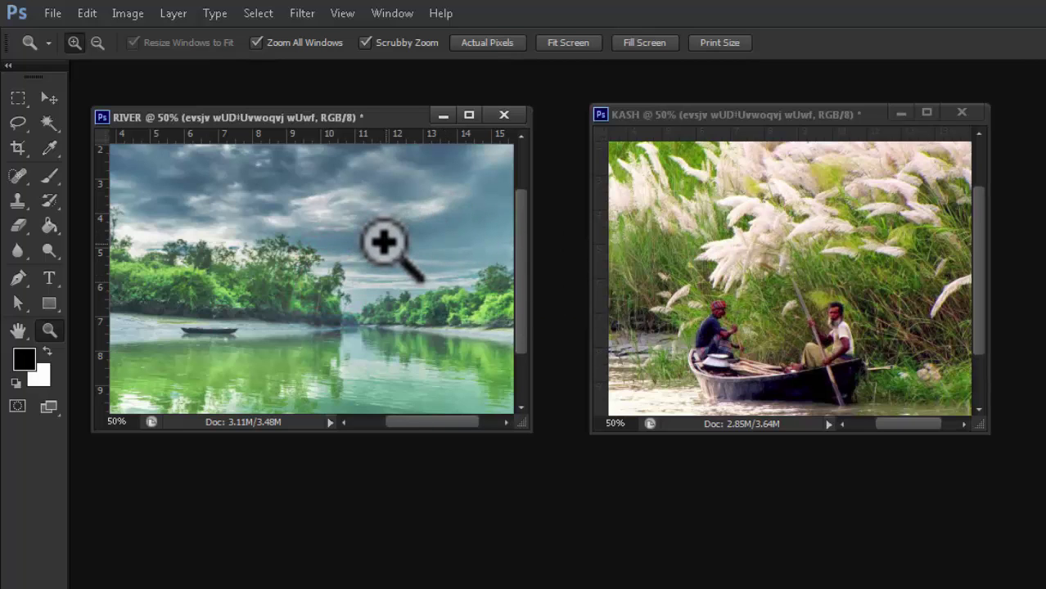
click(383, 241)
click(366, 256)
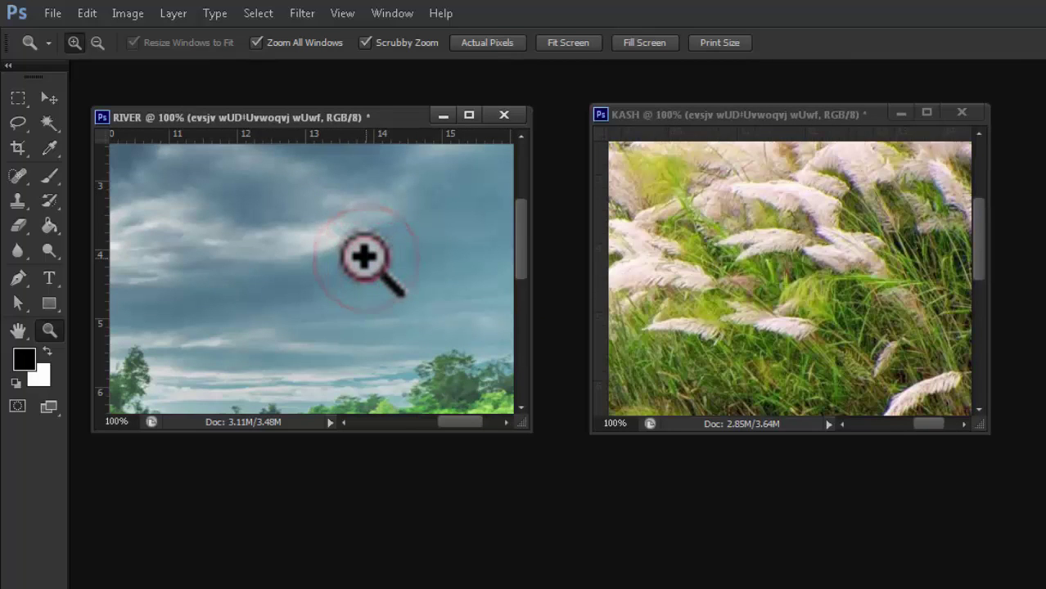
click(363, 256)
click(363, 257)
click(363, 256)
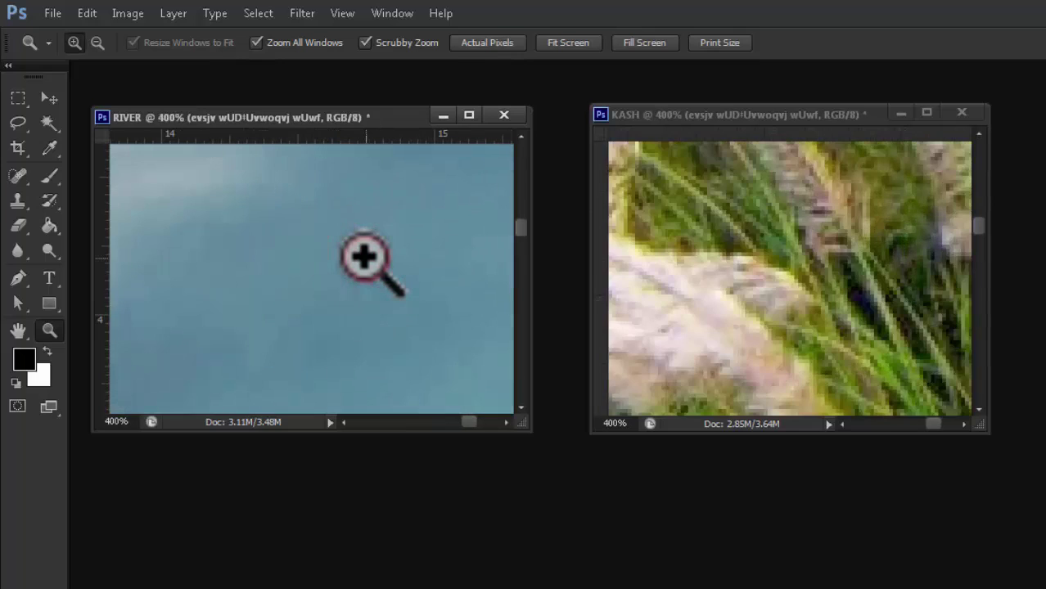
- Zoom both images back out step by step from 400% to 25%
alt+click(426, 266)
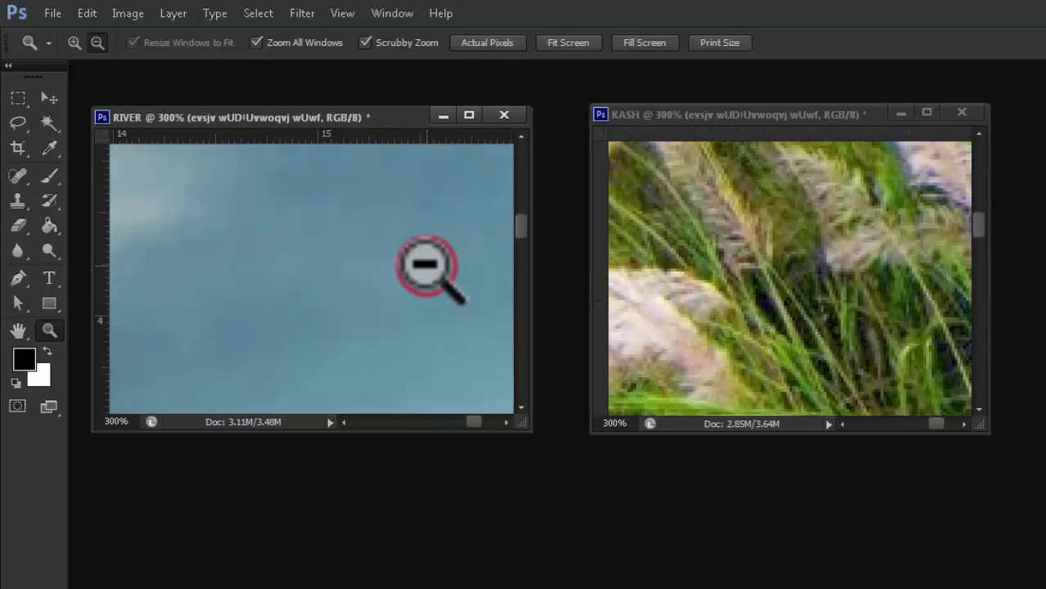
alt+click(425, 266)
alt+click(426, 266)
alt+click(426, 266)
alt+click(426, 266)
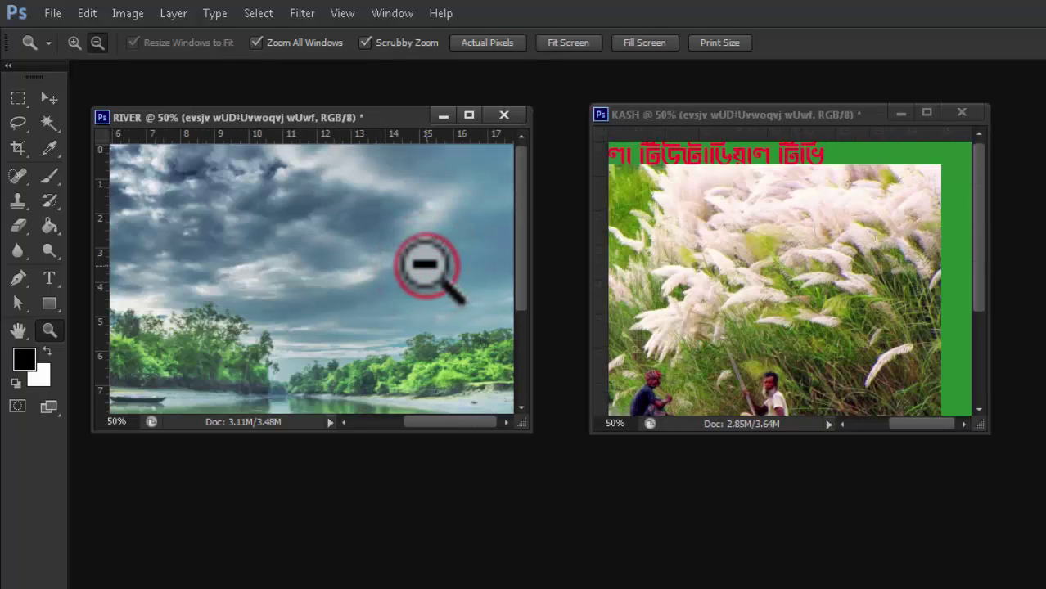
alt+click(426, 266)
alt+click(426, 266)
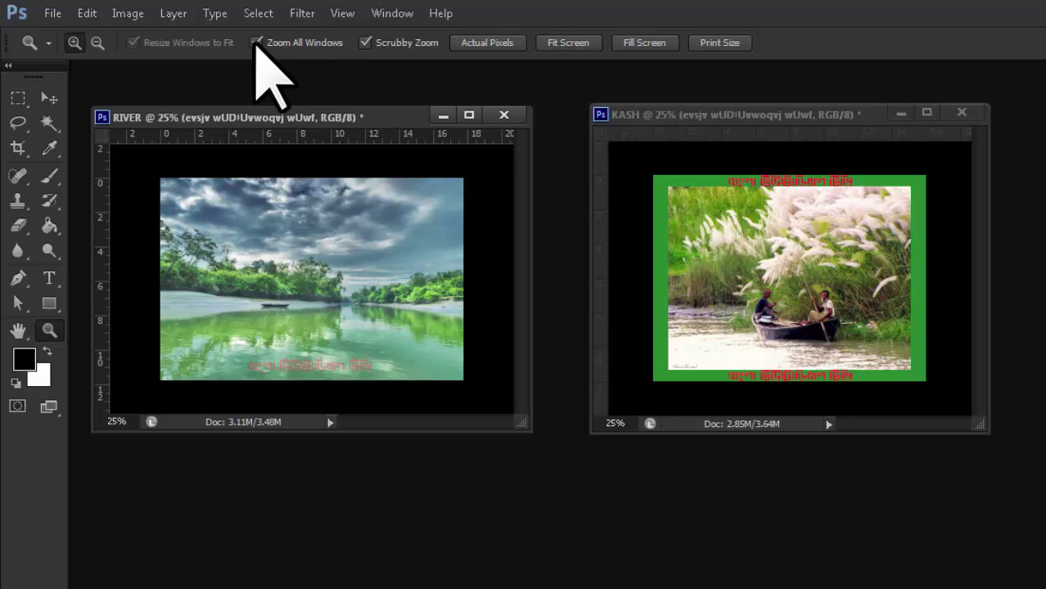
- Raise the KASH and RIVER windows, then drag both into the tab bar to dock them
drag(701, 119, 692, 66)
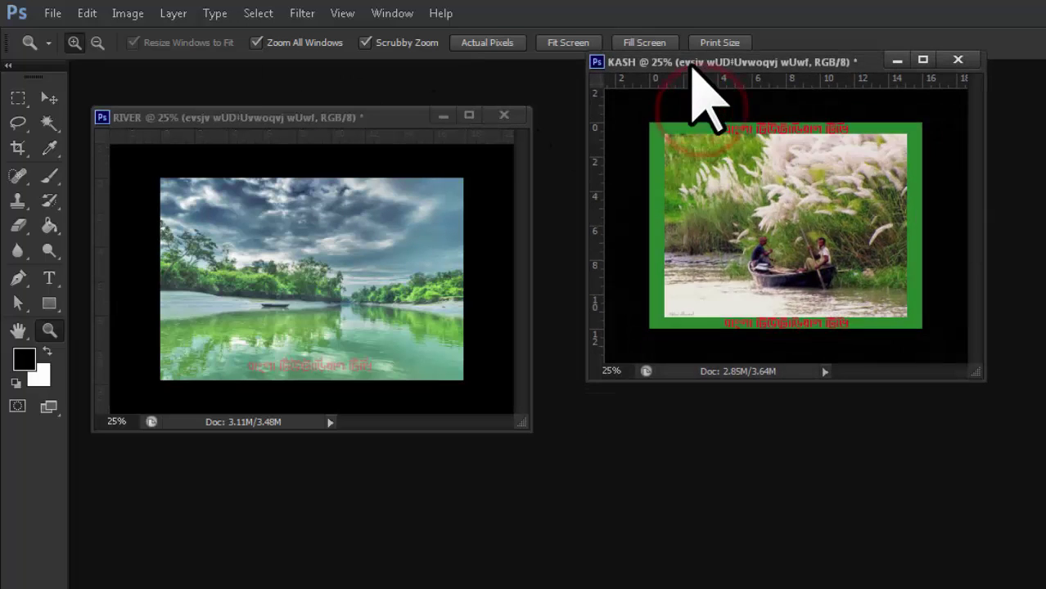
mouse_move(357, 117)
mouse_down()
mouse_move(352, 55)
mouse_move(372, 123)
mouse_up()
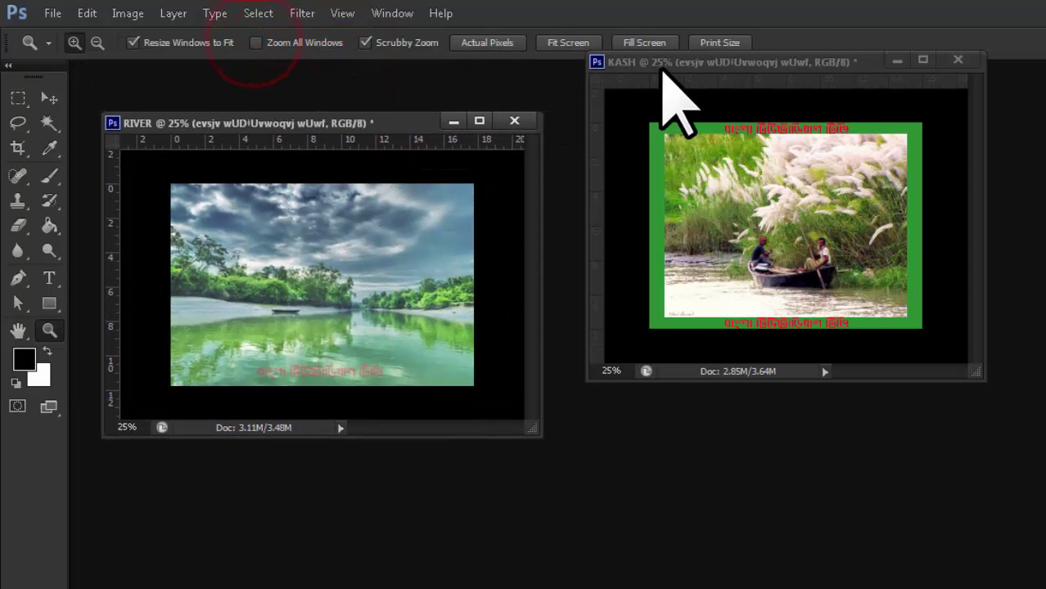
drag(667, 64, 155, 68)
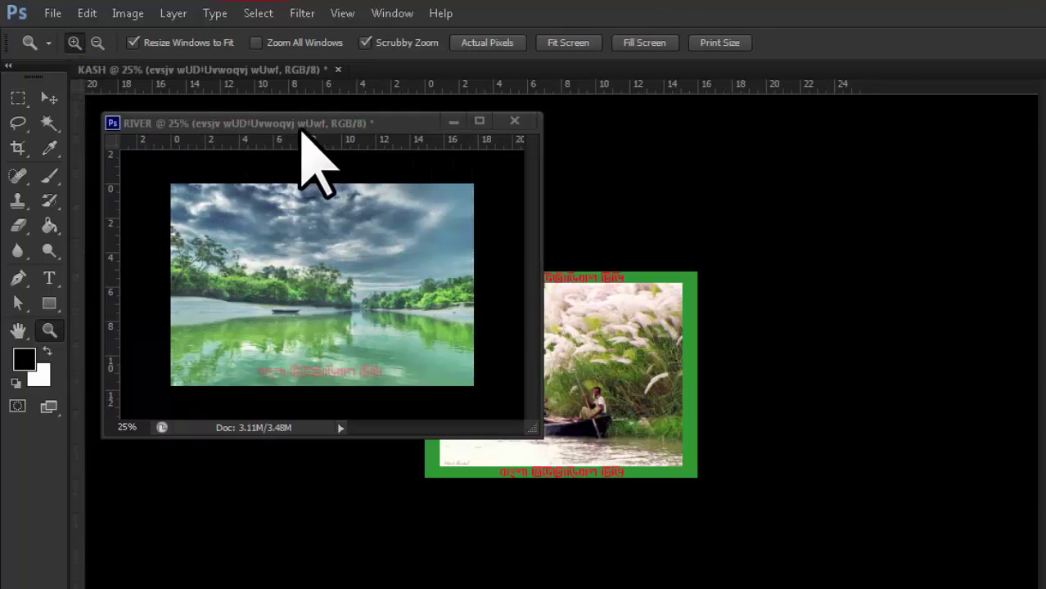
drag(325, 122, 626, 76)
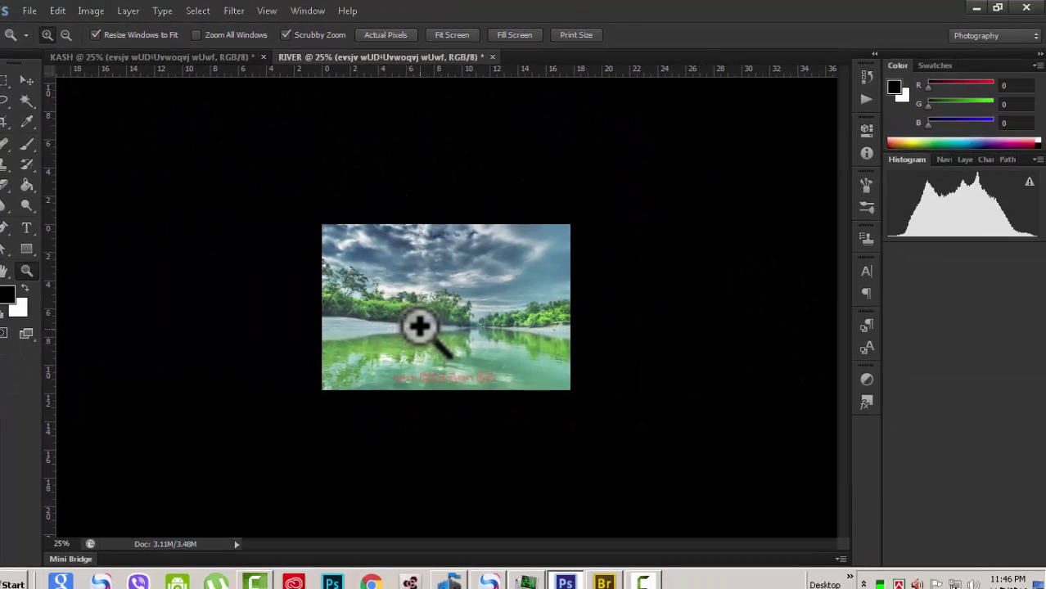
- Magnify RIVER in three clicks to 66.7% and uncheck Resize Windows to Fit so KASH stays at 25%
click(421, 326)
click(423, 325)
click(424, 327)
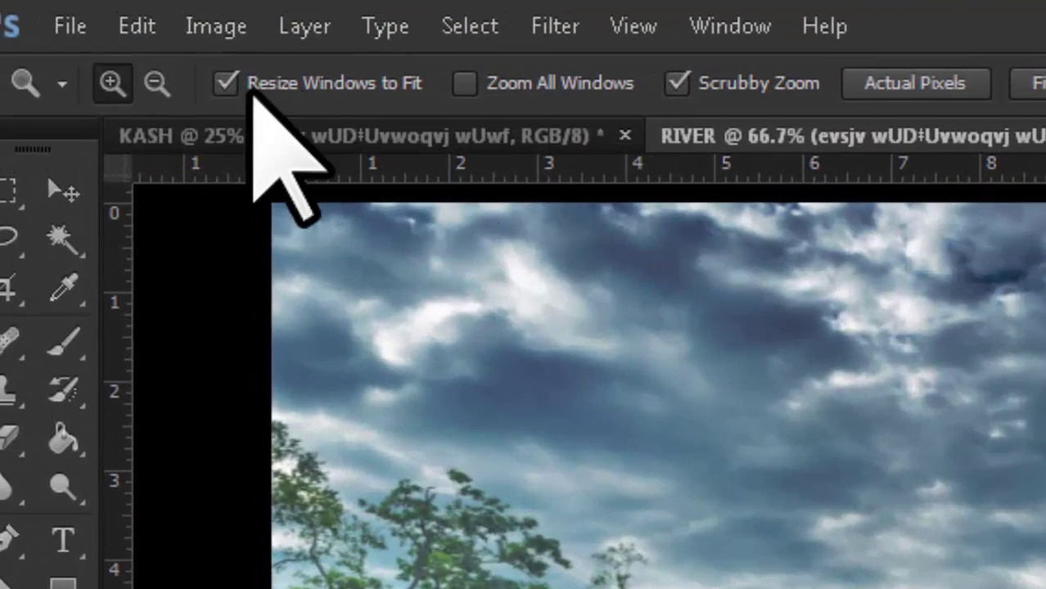
click(224, 82)
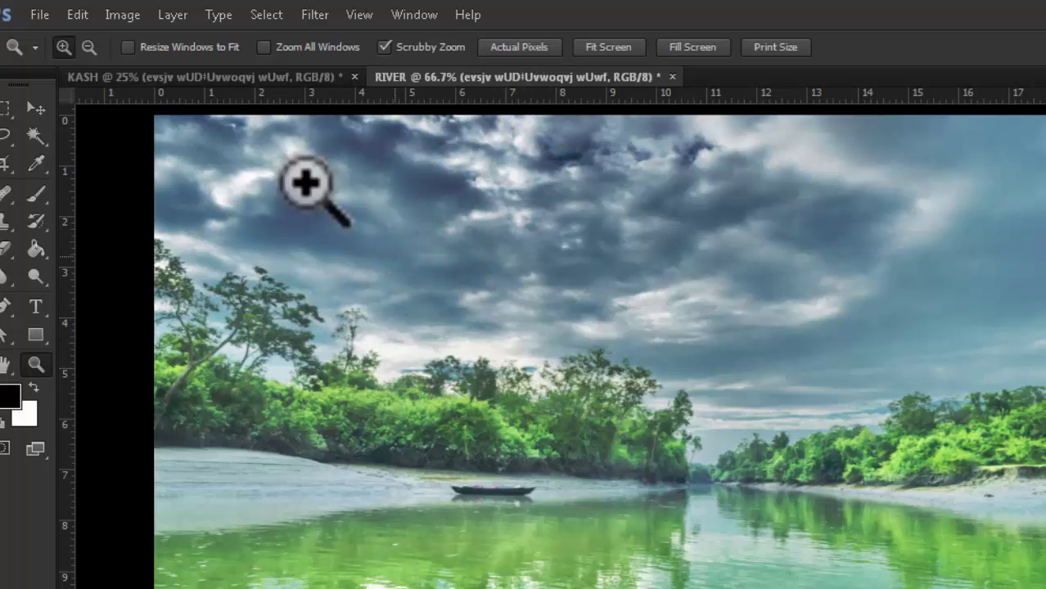
- Switch to KASH, zoom the boat photo in four steps to 66.7%, then return to RIVER
click(234, 76)
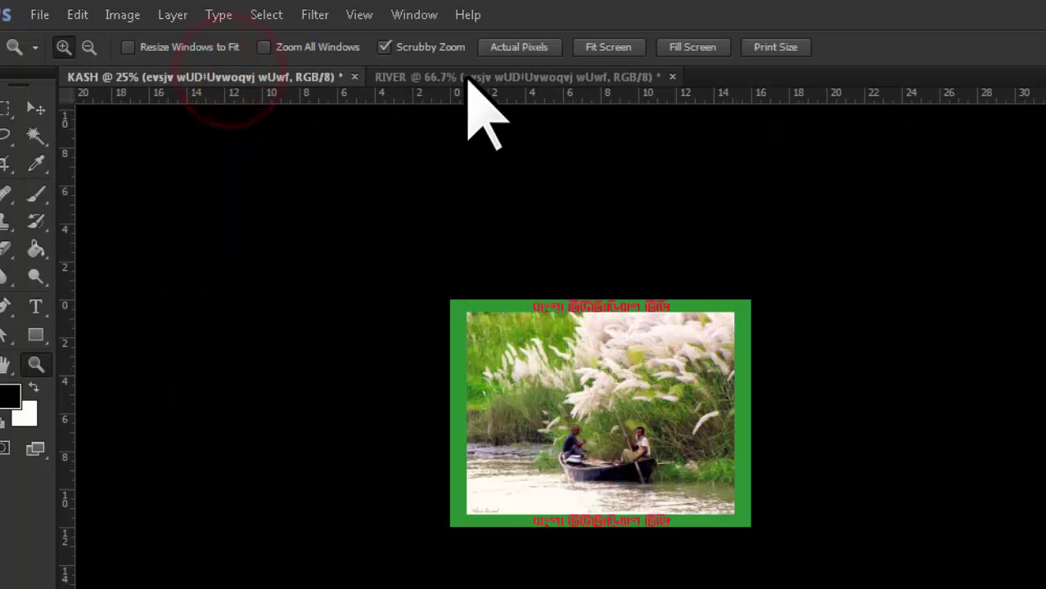
click(467, 77)
click(255, 77)
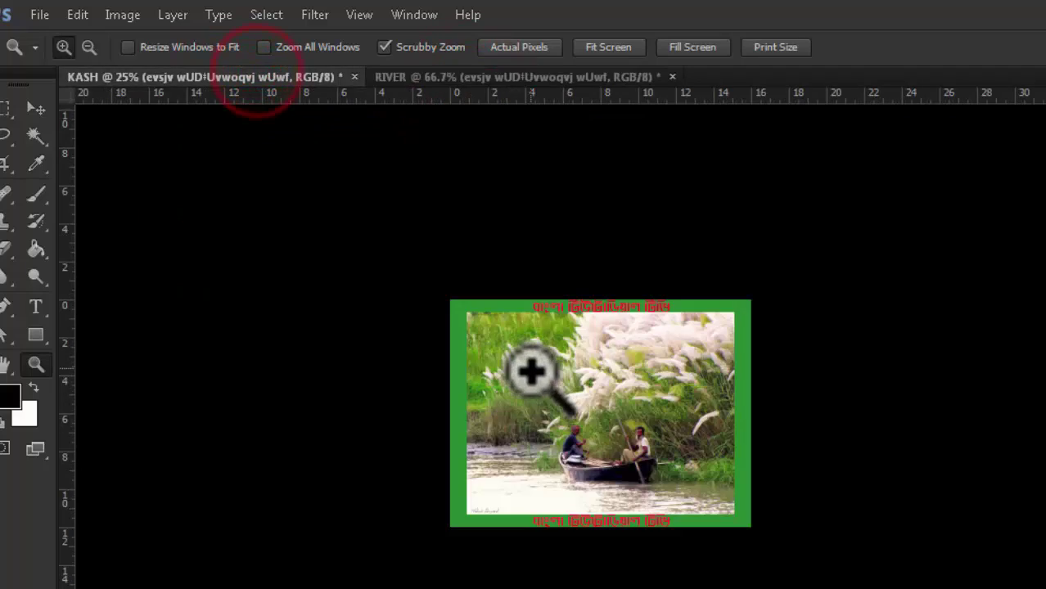
click(542, 382)
click(544, 385)
click(561, 393)
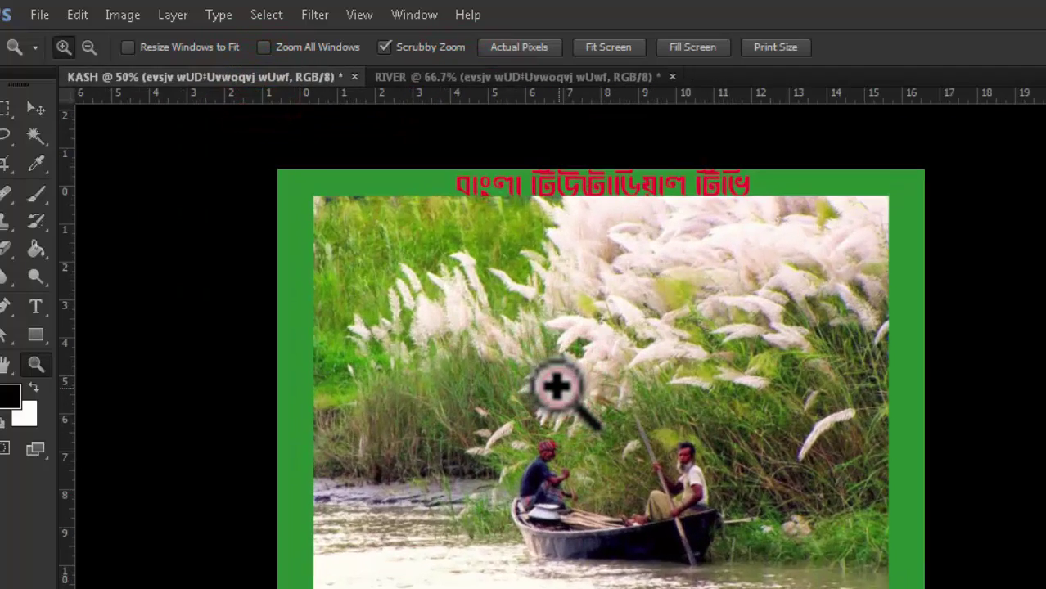
click(561, 392)
click(471, 78)
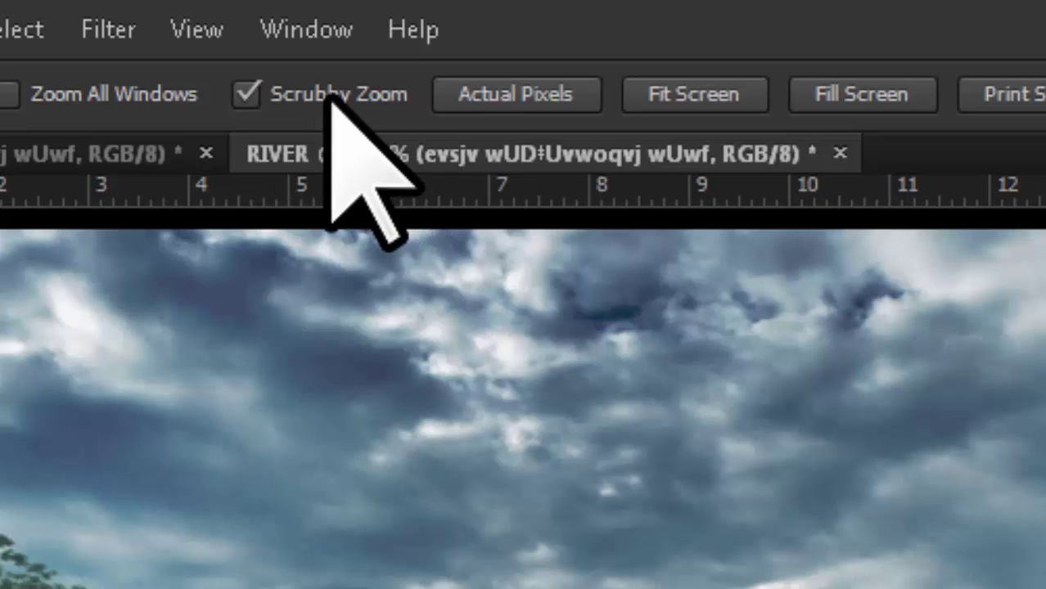
- Toggle Scrubby Zoom off, on and off again, leaving it unchecked
click(244, 93)
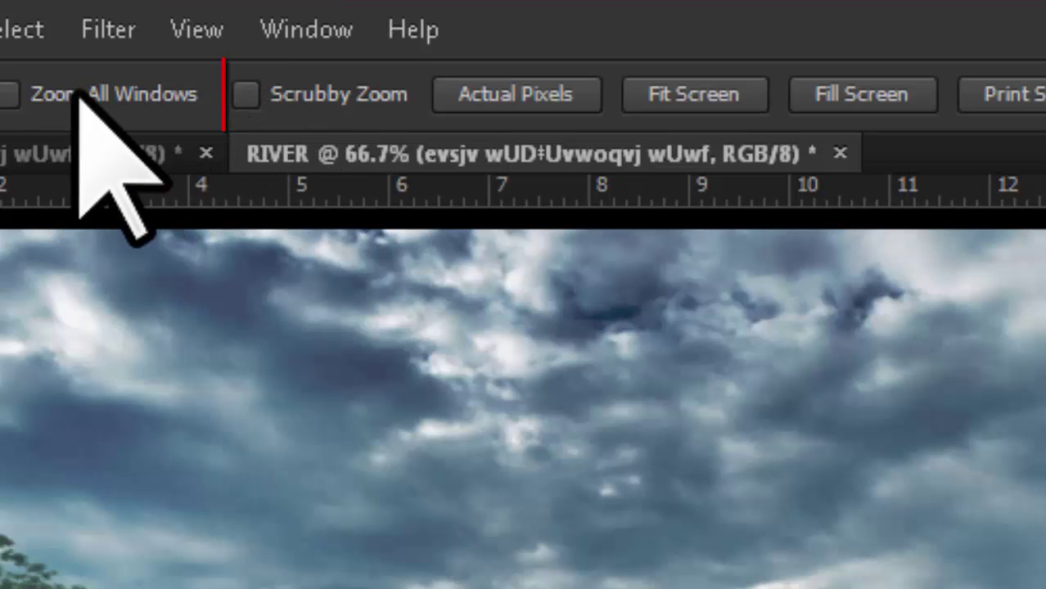
click(245, 93)
click(246, 93)
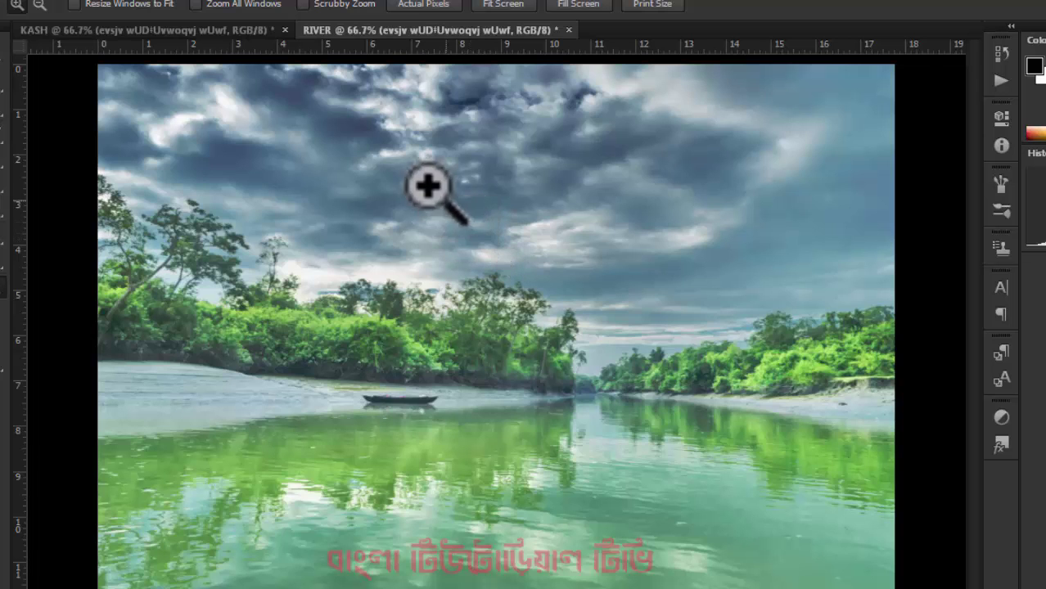
- Zoom RIVER in to 100% on the clouds, then Alt-click twice back out through 66.7% to 50%
click(478, 256)
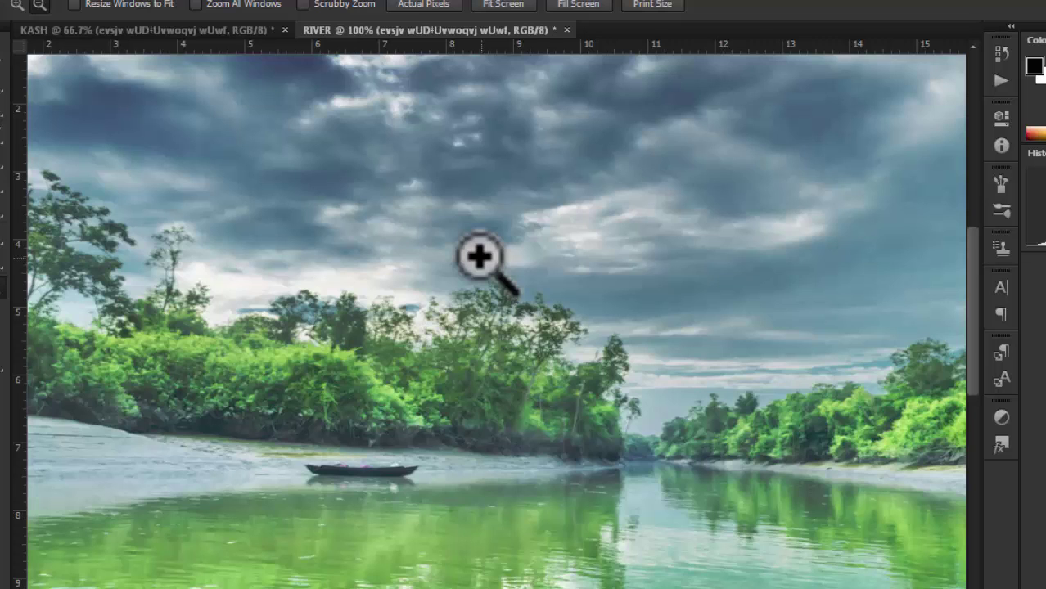
key(alt)
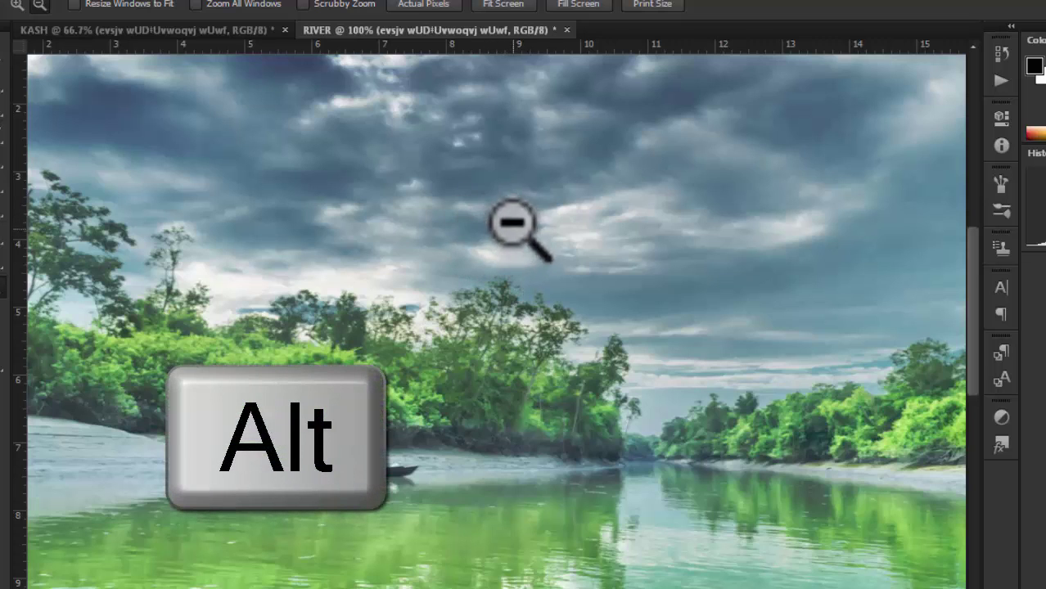
alt+click(499, 238)
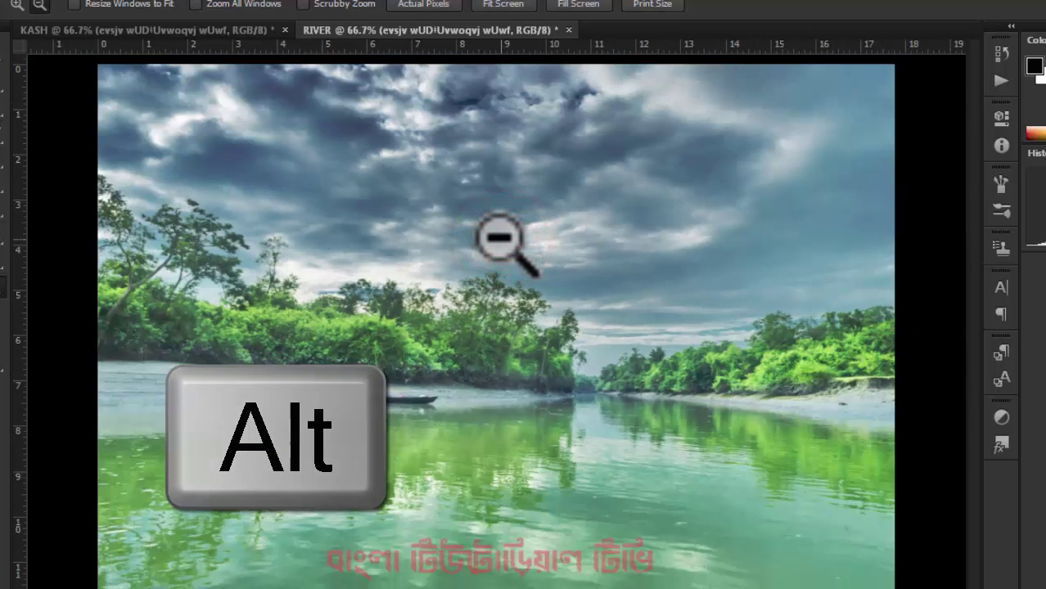
alt+click(500, 238)
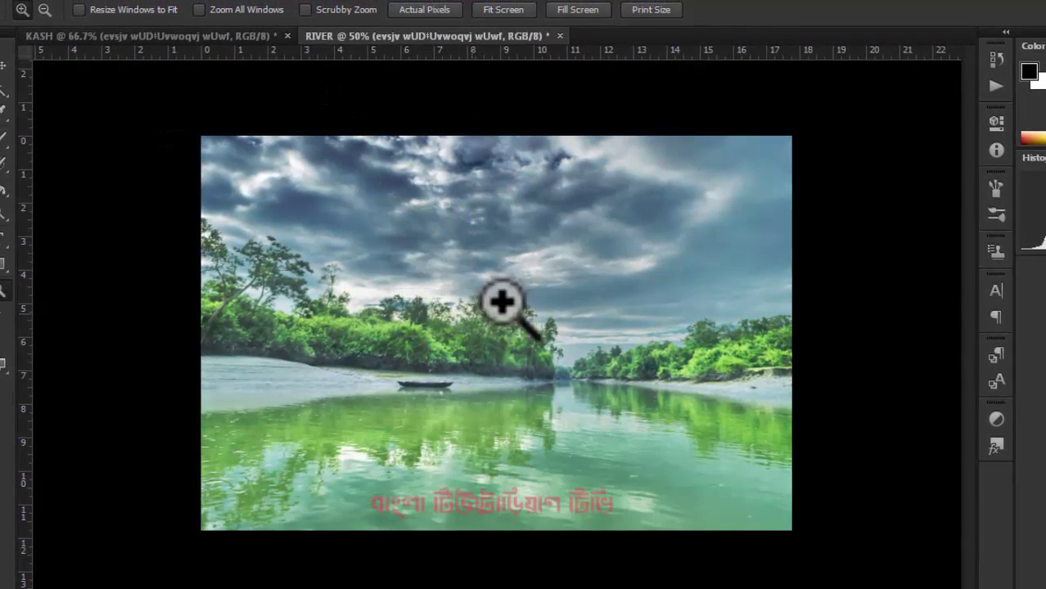
- Drag zoom marquees in the RIVER sky, ending with a tiny one that reaches 3200%
drag(352, 239, 402, 306)
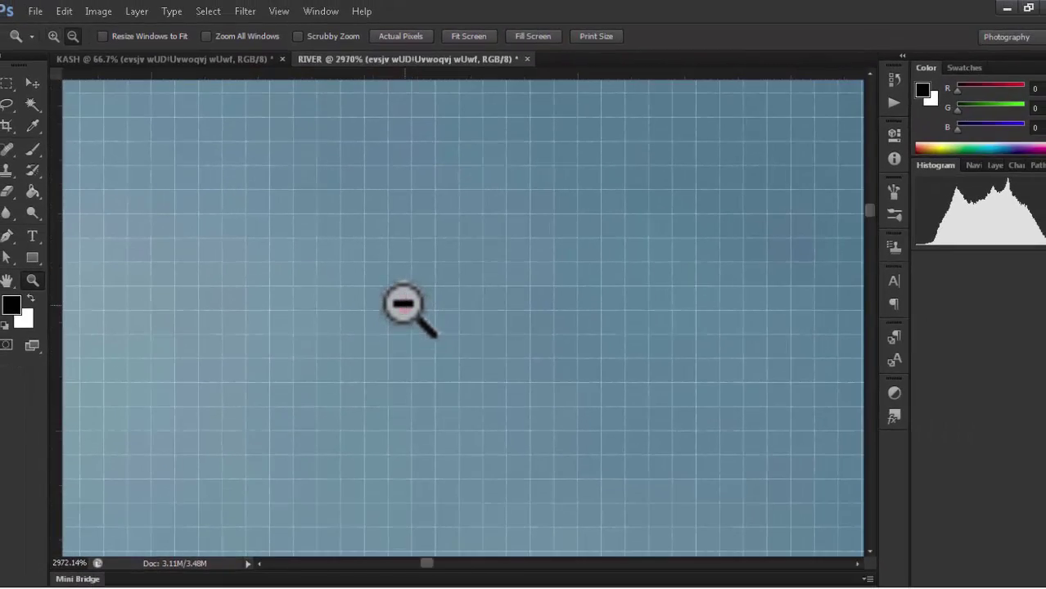
drag(403, 305, 408, 269)
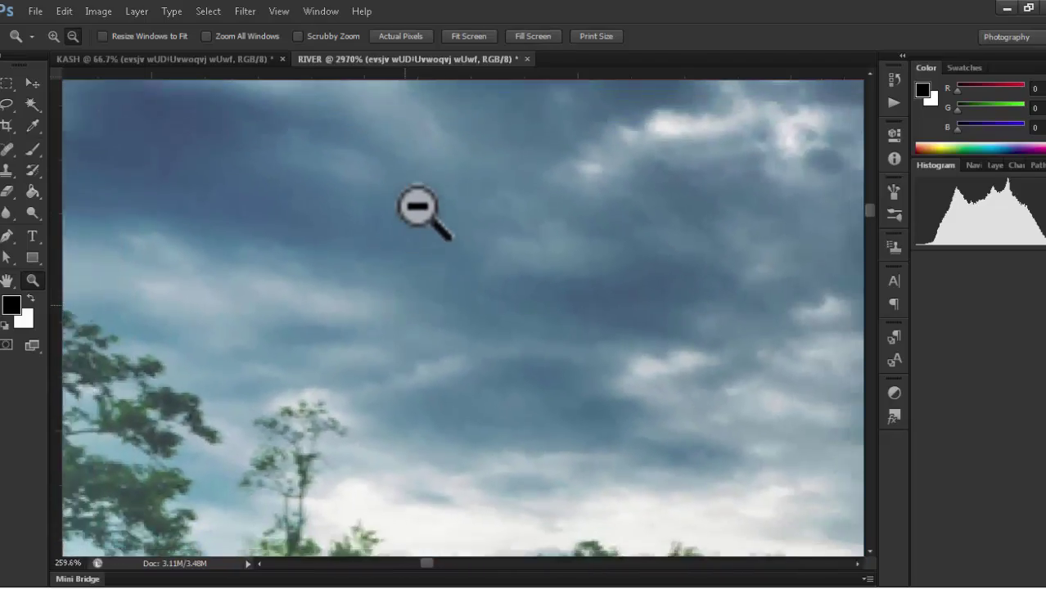
drag(417, 207, 422, 188)
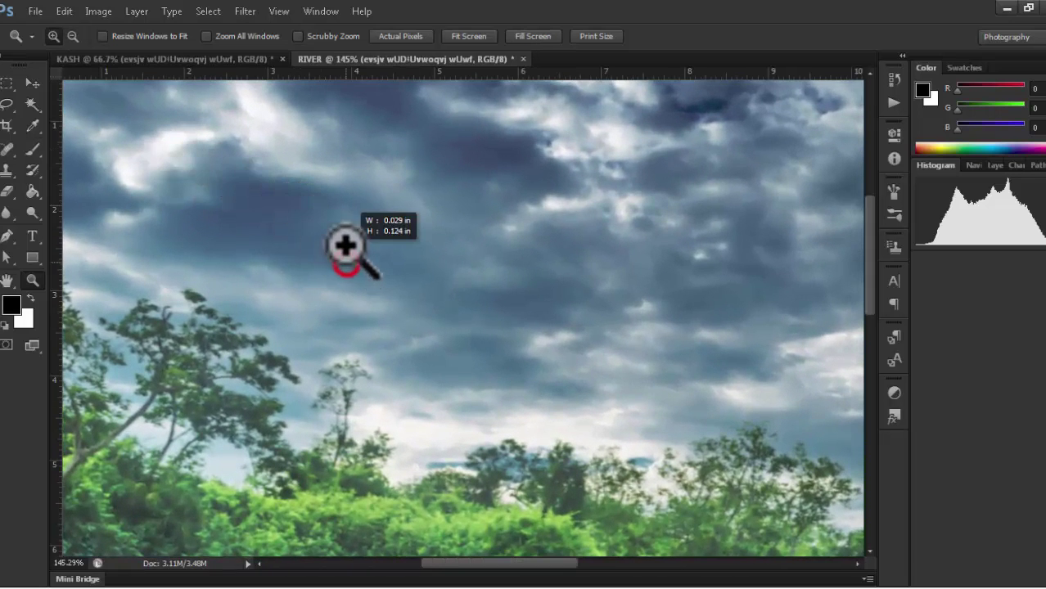
drag(345, 245, 343, 247)
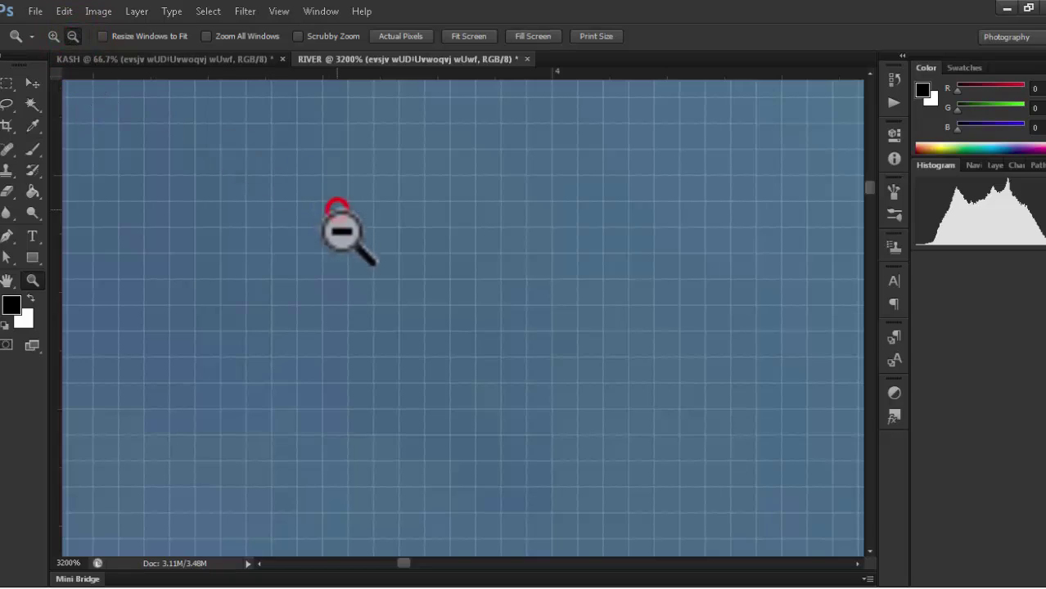
- Zoom RIVER back out step by step through 1600% and 800% to 50%
alt+click(337, 206)
alt+click(302, 233)
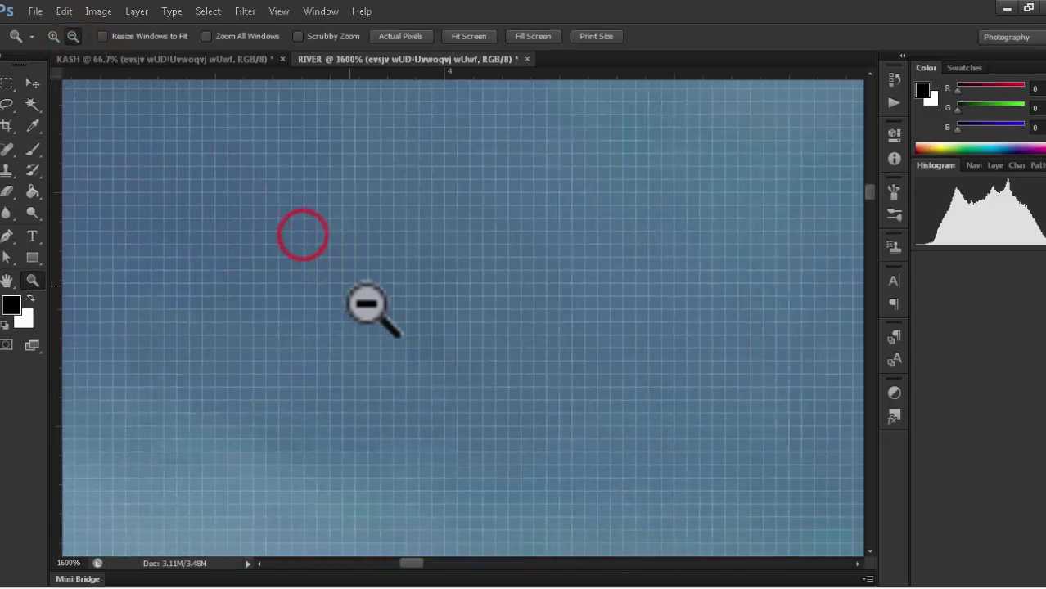
alt+click(476, 374)
alt+click(476, 374)
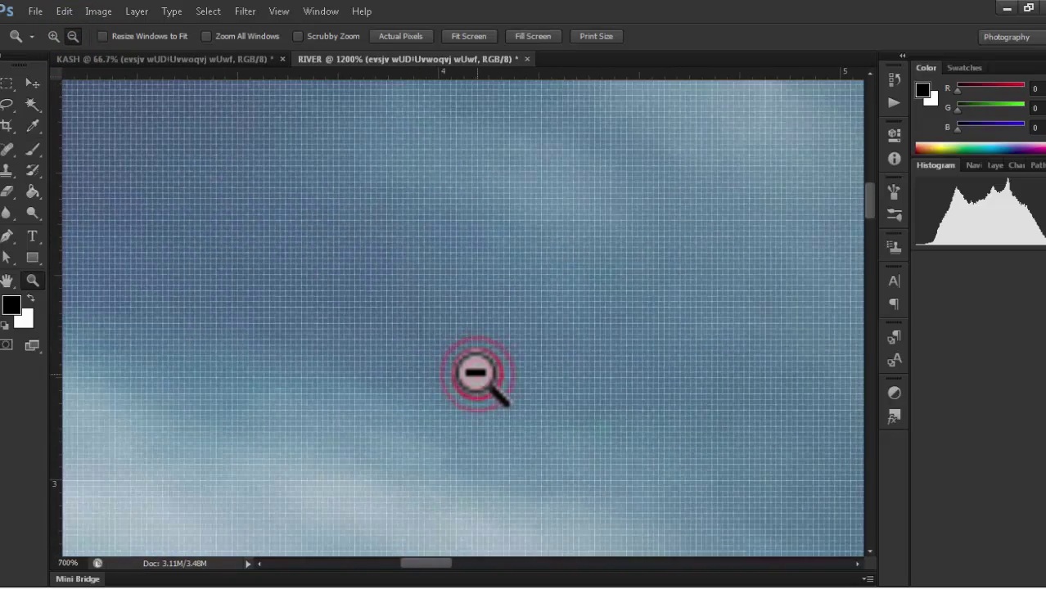
alt+click(474, 369)
alt+click(475, 369)
alt+click(469, 364)
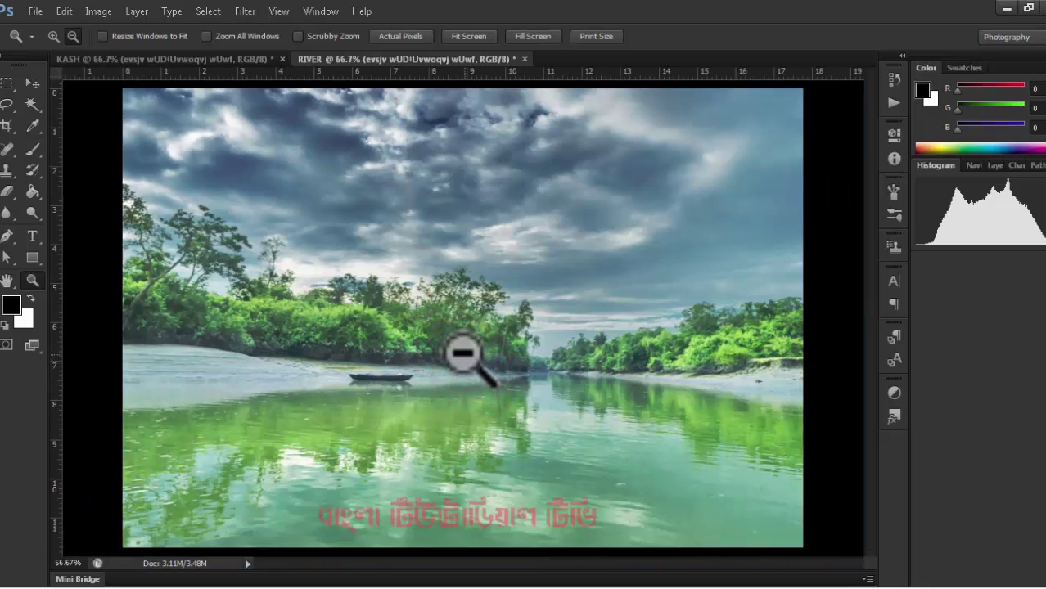
alt+click(461, 347)
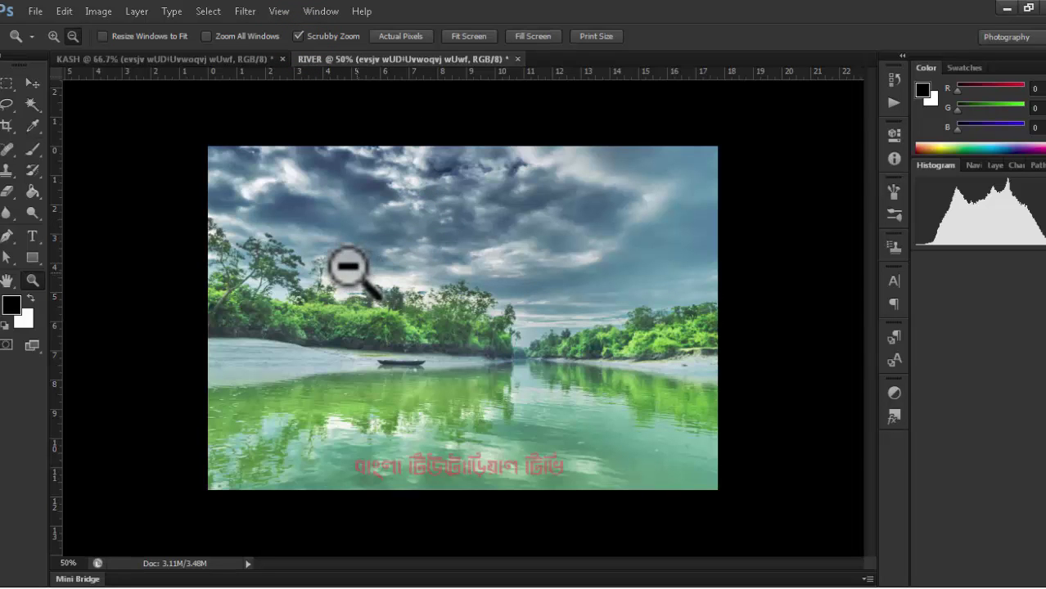
- Scrubby-drag on RIVER to about 110%, 73%, down to 44%, then up to about 389%
drag(347, 267, 483, 450)
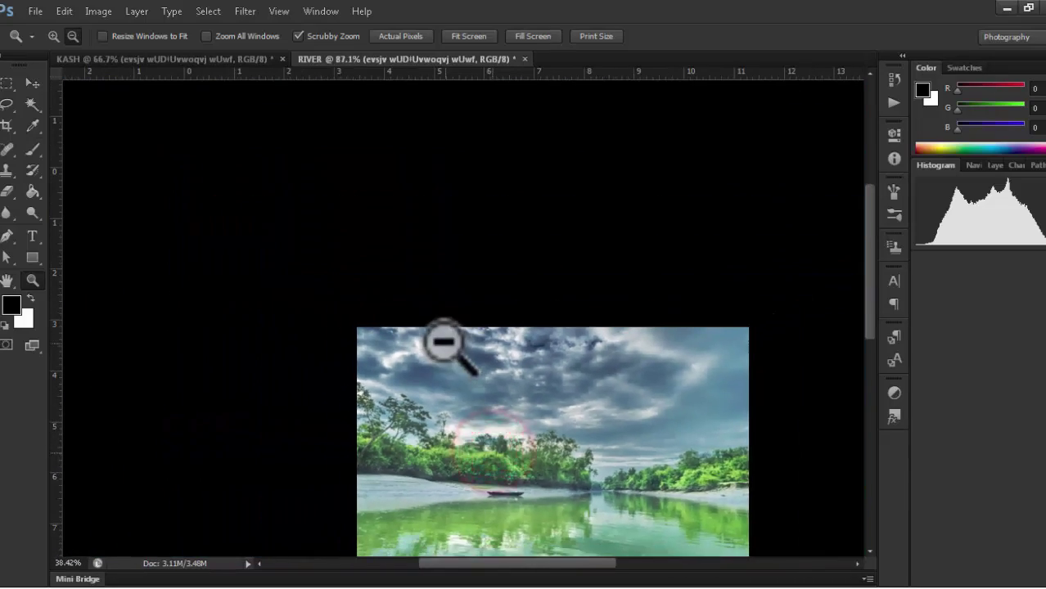
drag(436, 355, 482, 456)
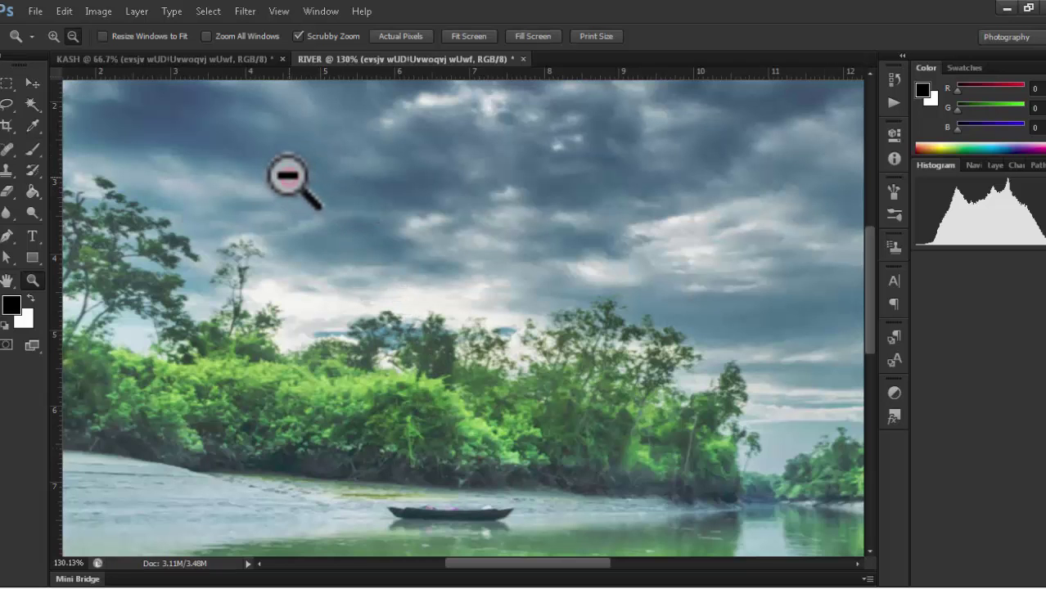
drag(291, 176, 460, 311)
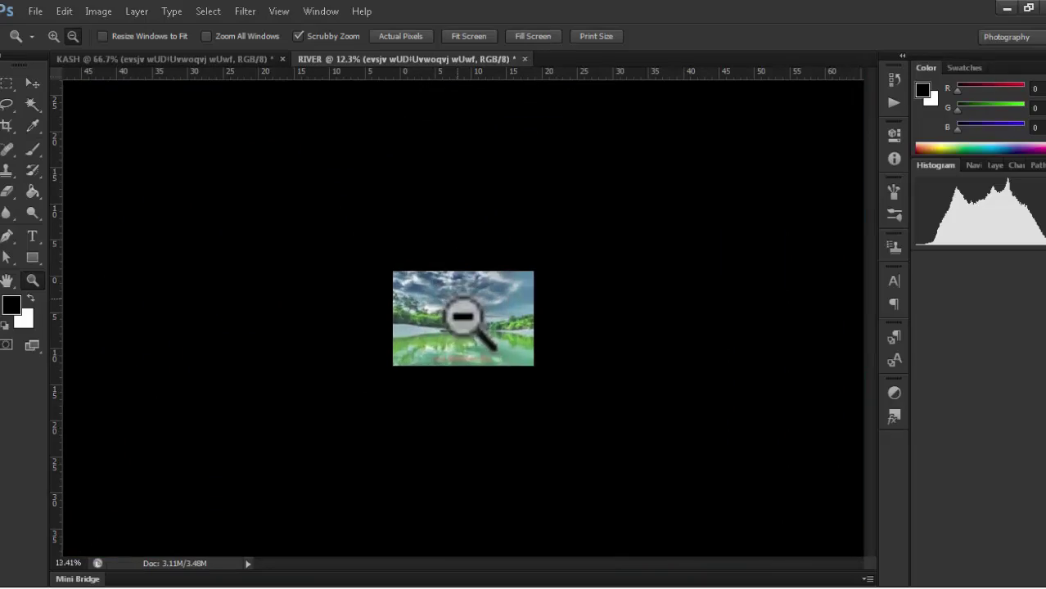
drag(509, 385, 518, 364)
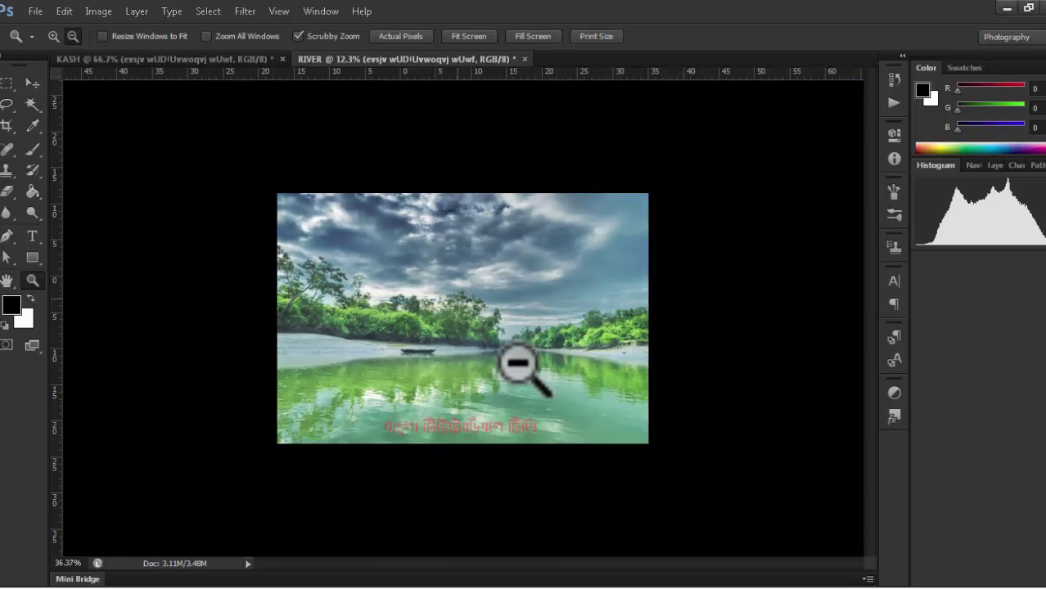
- Select Zoom In and scrubby-drag RIVER between about 19% and 166%, ending near 70%
click(53, 36)
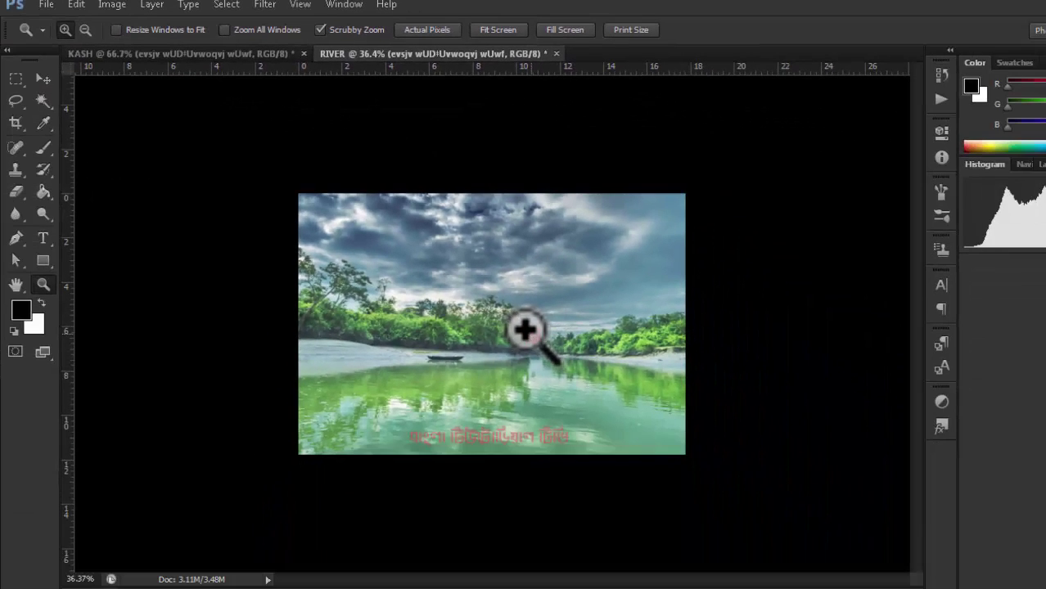
drag(647, 580, 563, 483)
drag(477, 274, 539, 325)
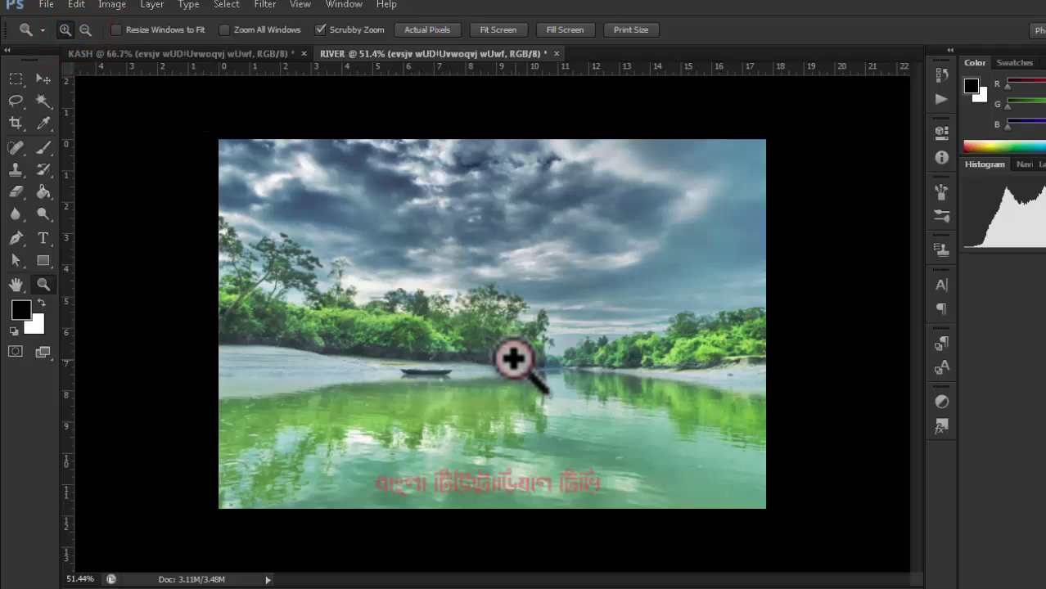
drag(513, 358, 361, 112)
mouse_move(458, 286)
mouse_down()
mouse_move(392, 164)
mouse_move(485, 332)
mouse_move(423, 216)
mouse_move(409, 235)
mouse_move(504, 363)
mouse_move(451, 280)
mouse_up()
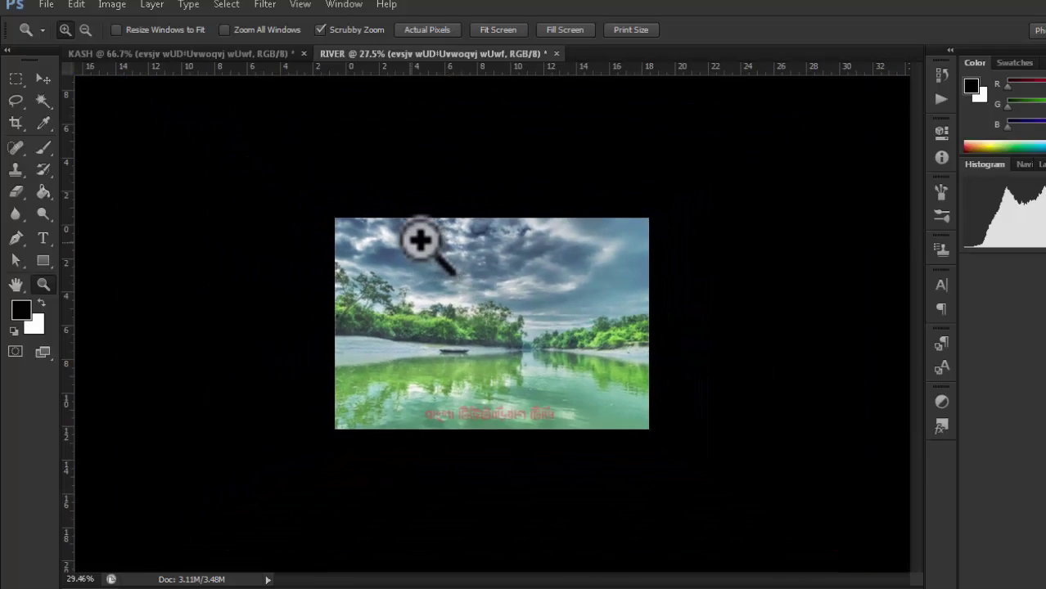
drag(479, 328, 367, 231)
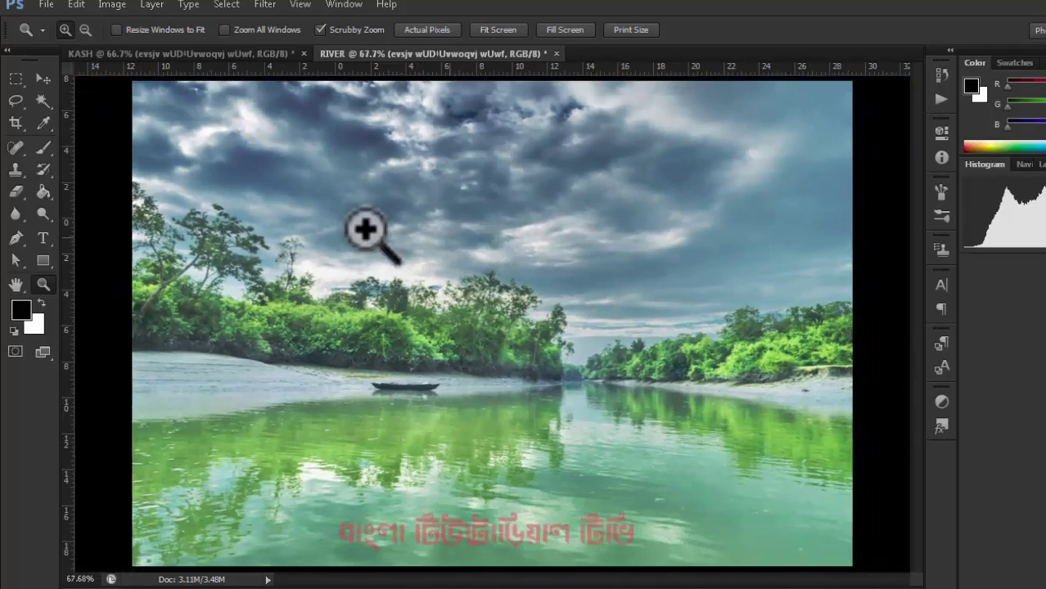
- Reselect Zoom In and scrubby-drag on the clouds to about 86%, then 94.4%
click(64, 30)
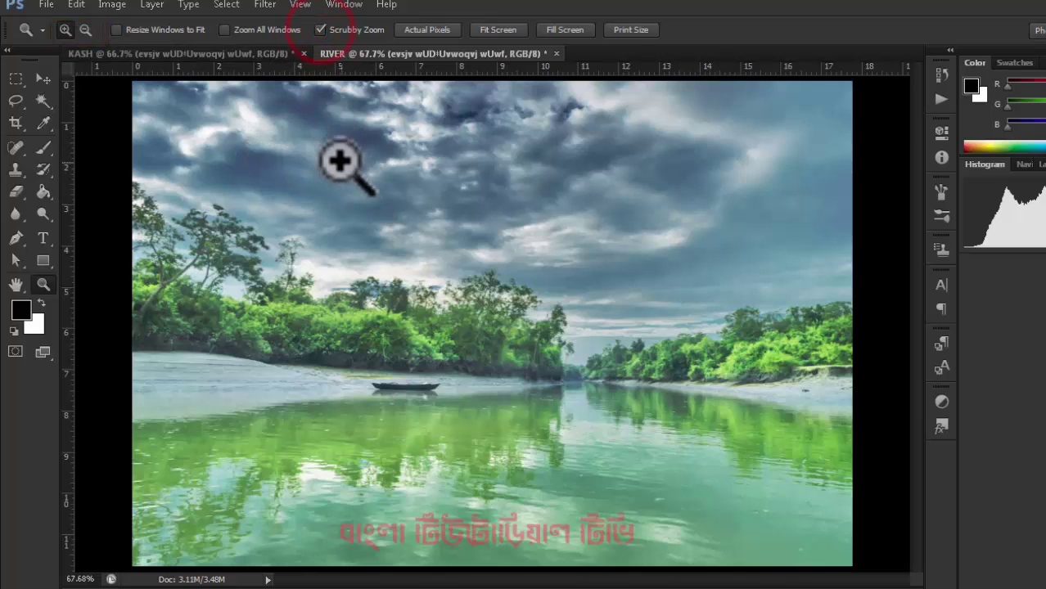
drag(339, 162, 419, 249)
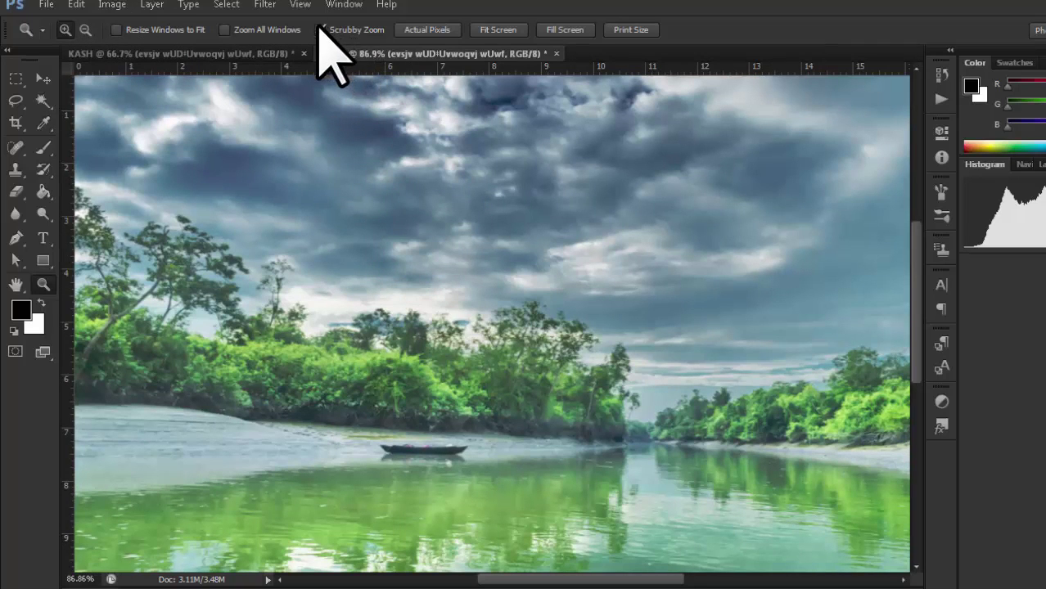
drag(430, 240, 432, 246)
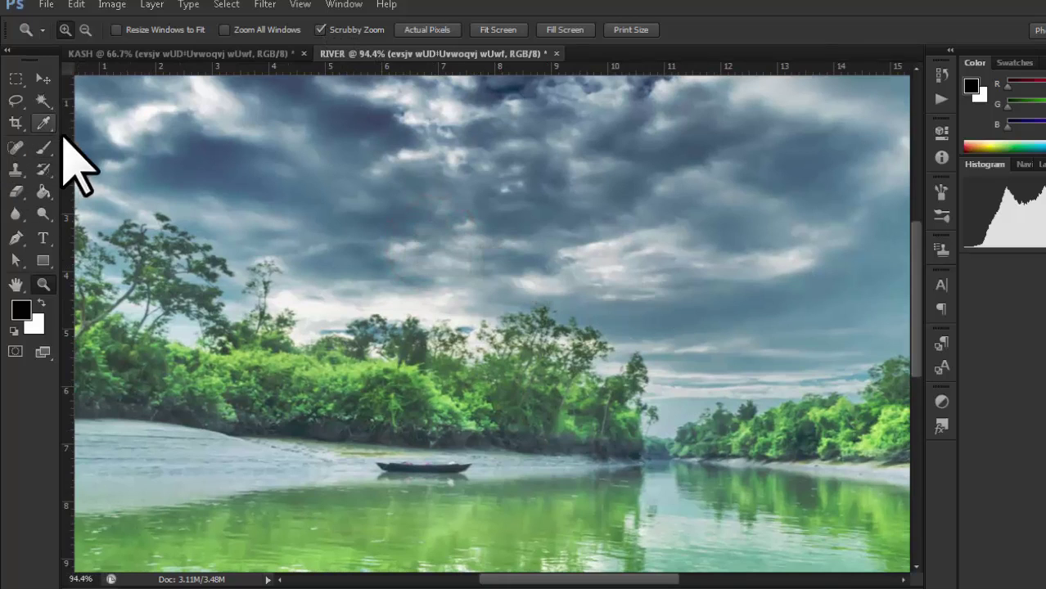
- Turn off Scrubby Zoom, marquee-zoom a strip of sky, then zoom back out
click(320, 29)
drag(342, 163, 375, 177)
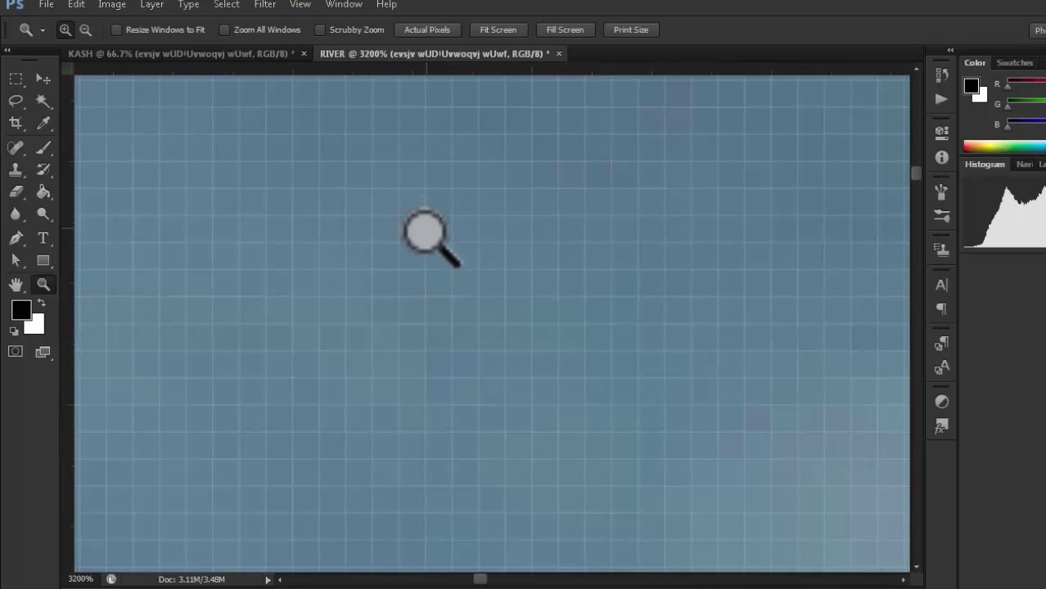
drag(914, 174, 918, 291)
alt+click(475, 318)
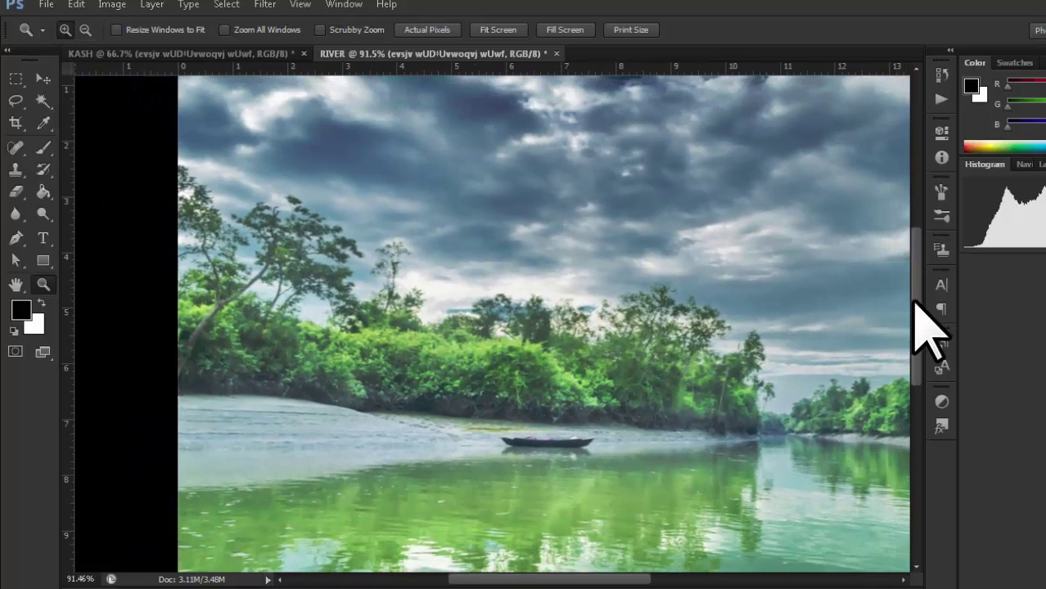
- Marquee the boat to magnify RIVER to 498%, then zoom out to 66.7% showing the whole photo
drag(915, 314, 918, 349)
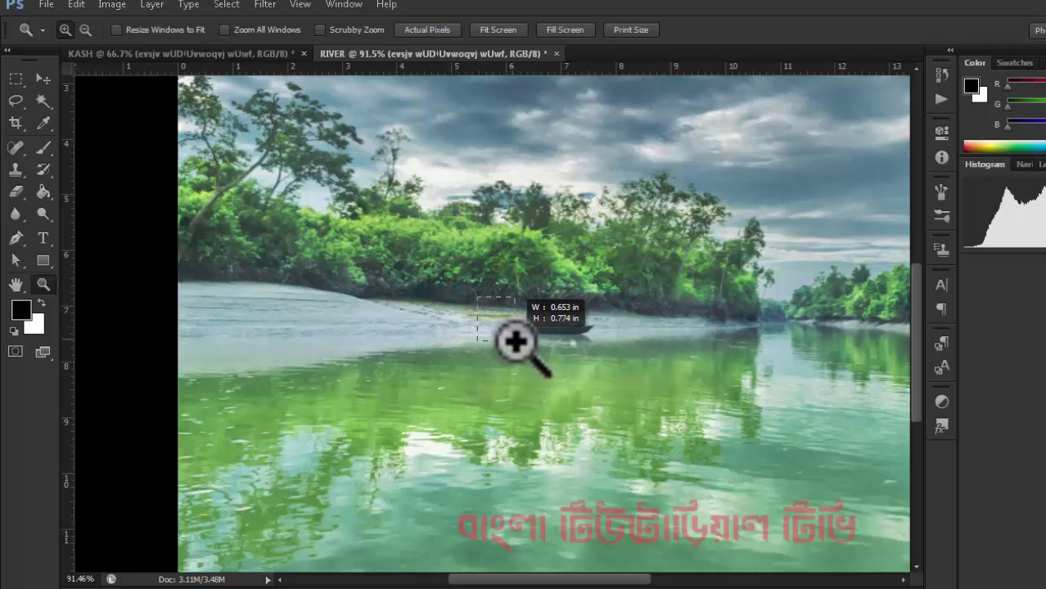
drag(550, 354, 630, 367)
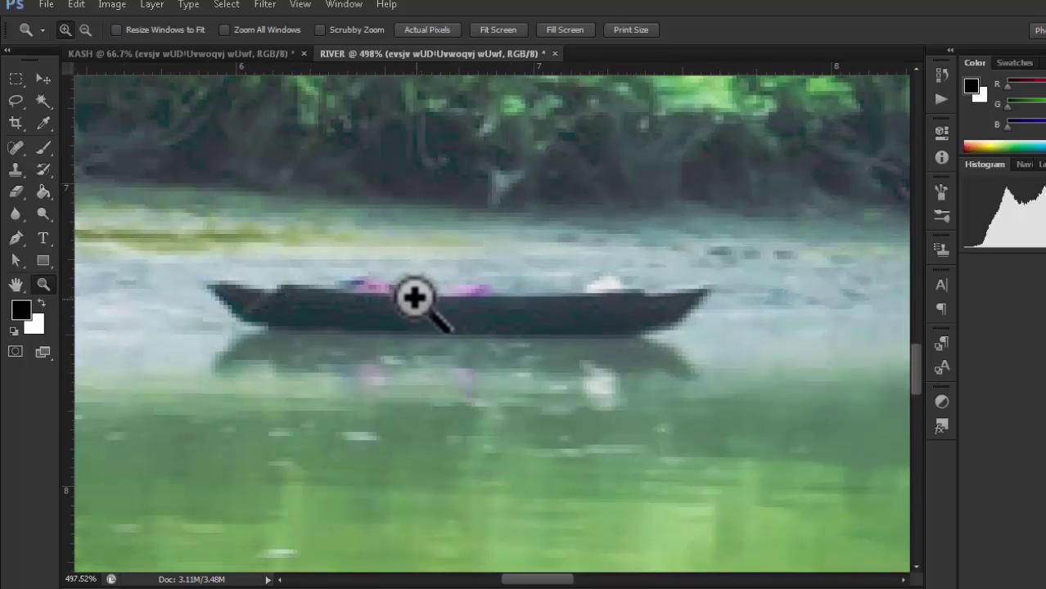
alt+click(442, 308)
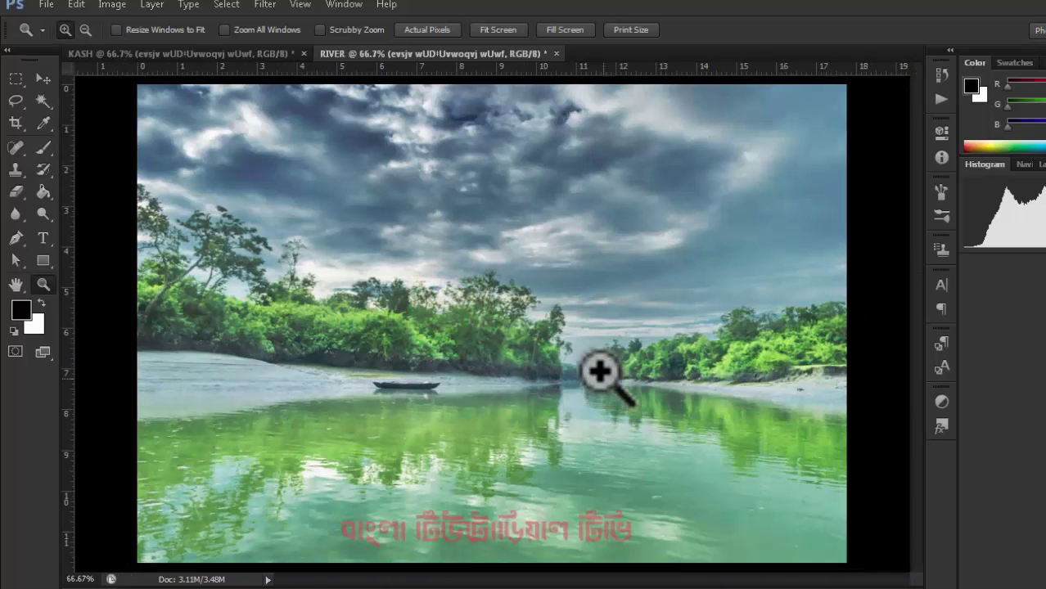
- Switch to Zoom Out, reduce RIVER to 50%, then switch back to Zoom In
click(86, 30)
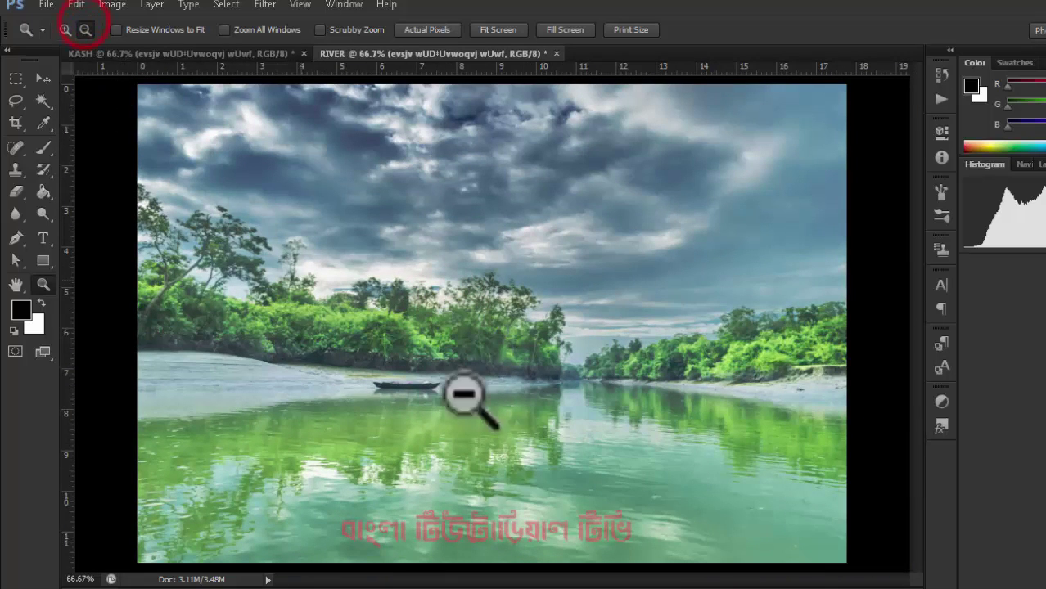
click(520, 265)
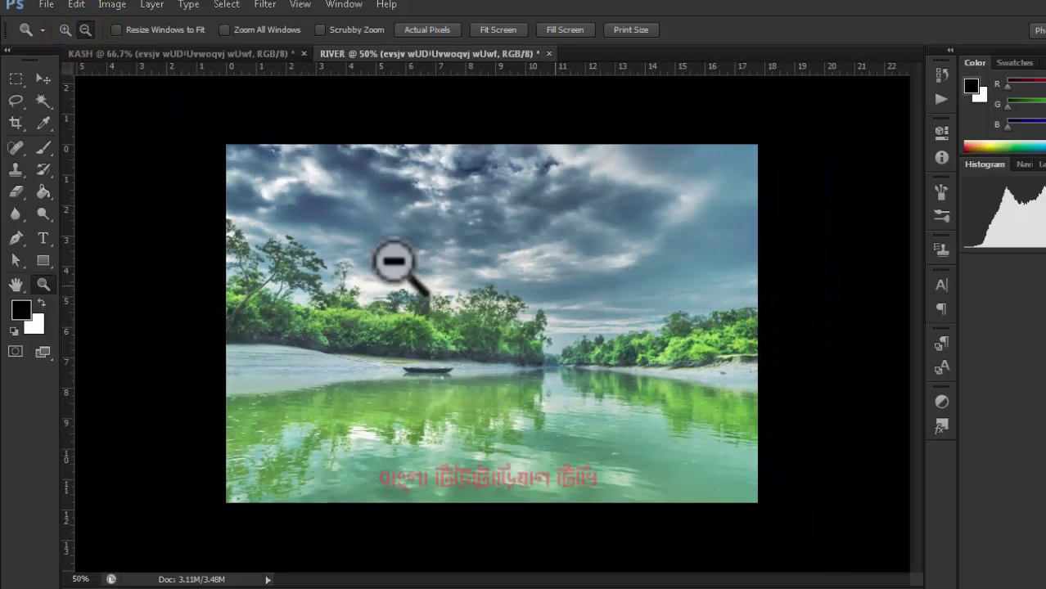
click(66, 30)
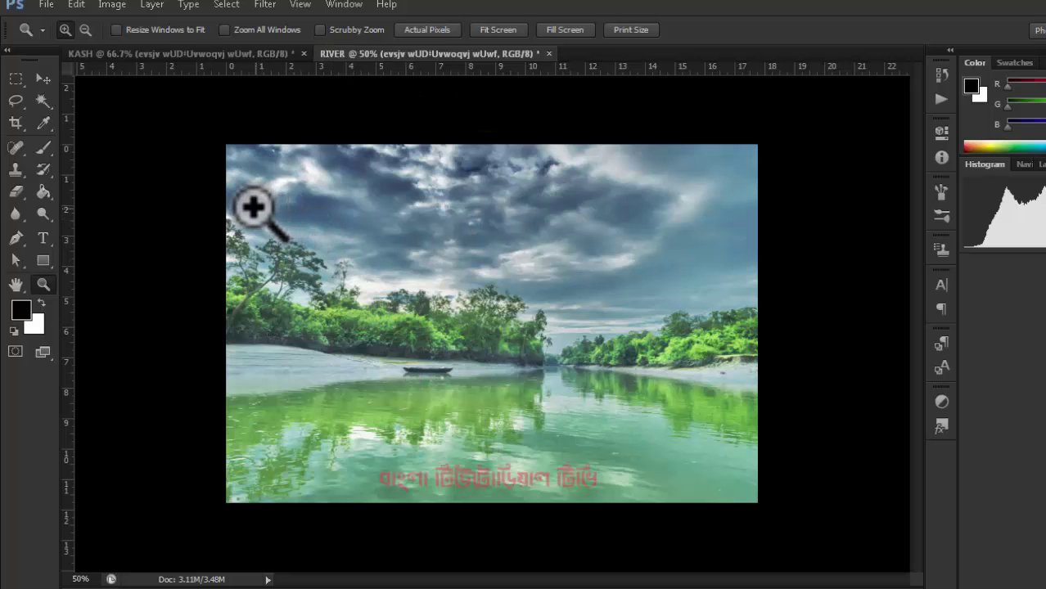
- Marquee-zoom the sky and left trees, then zoom back out to the whole photo
drag(271, 239, 378, 304)
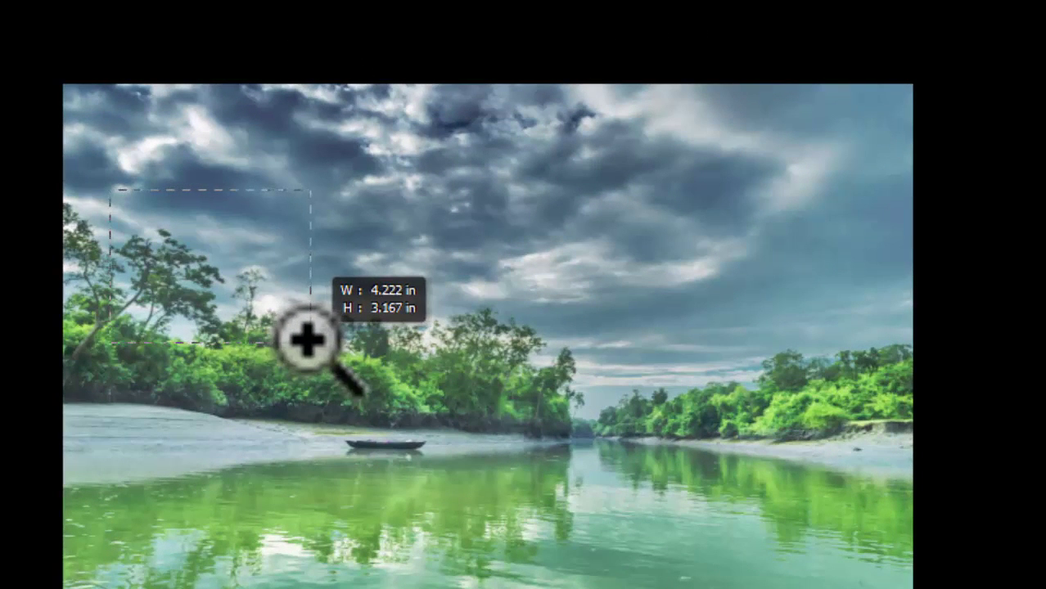
drag(311, 343, 325, 329)
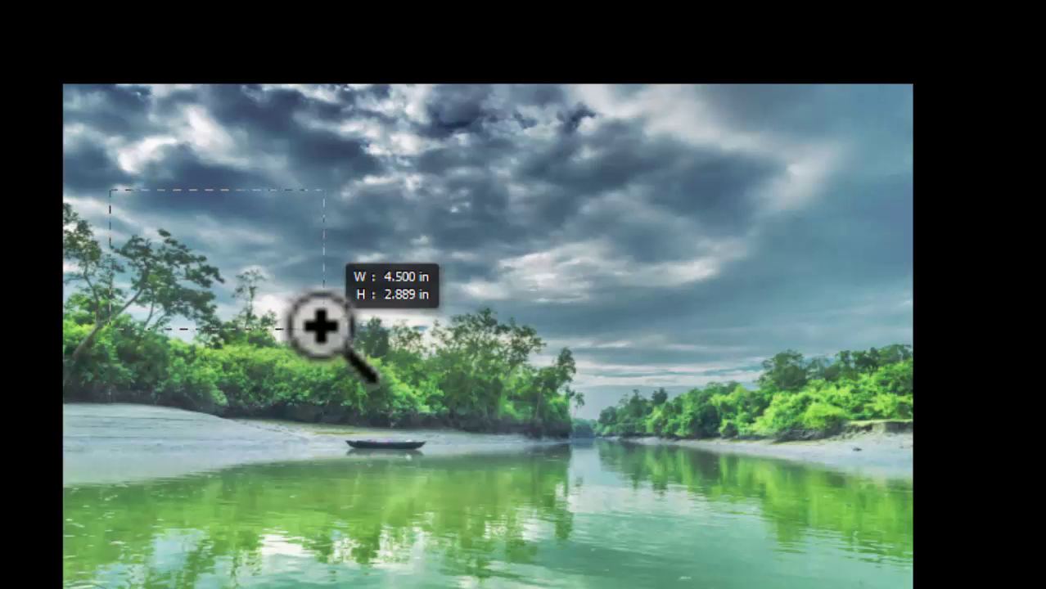
drag(321, 326, 320, 327)
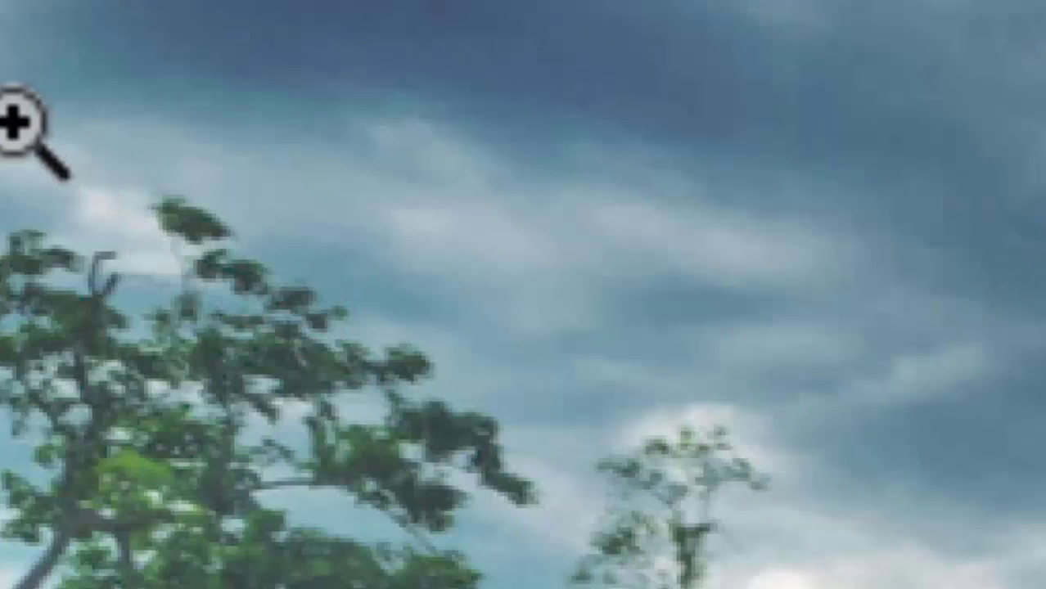
alt+click(464, 442)
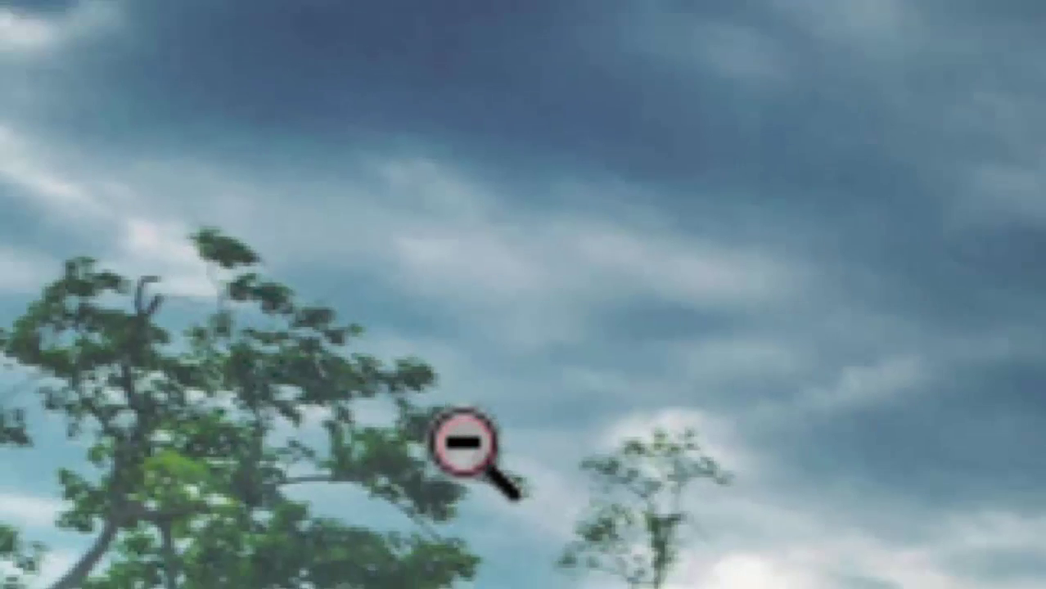
alt+click(464, 442)
alt+click(466, 439)
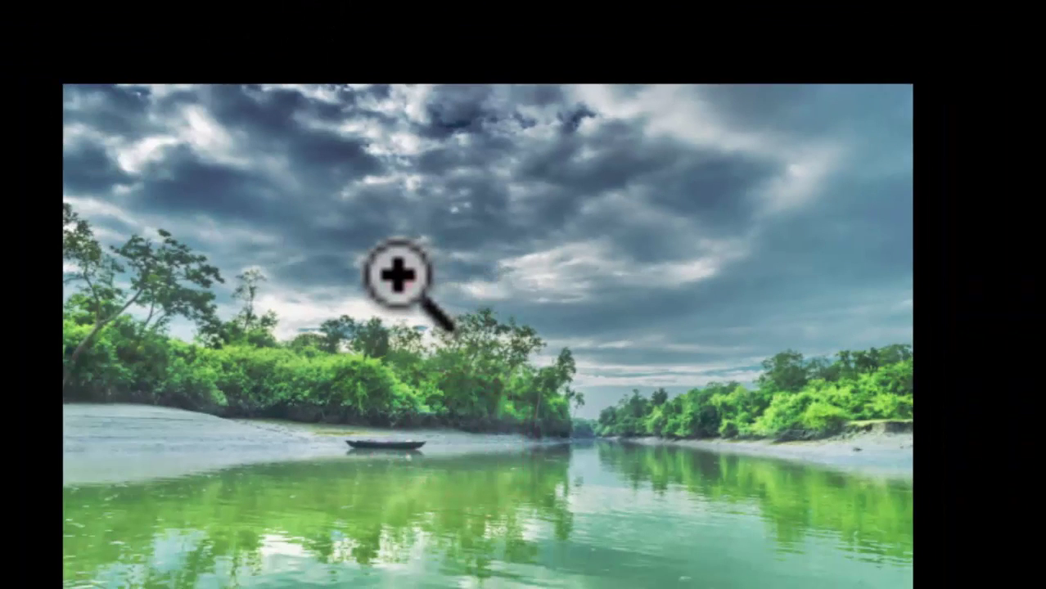
- Marquee-zoom an area of the trees, then zoom out in four steps to the full landscape
drag(400, 278, 584, 398)
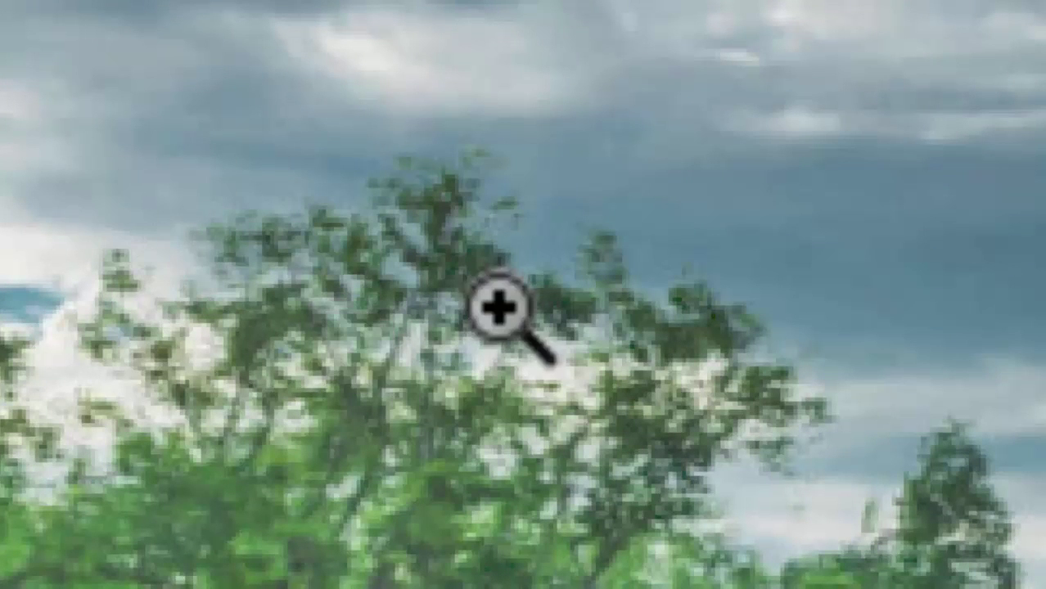
click(383, 332)
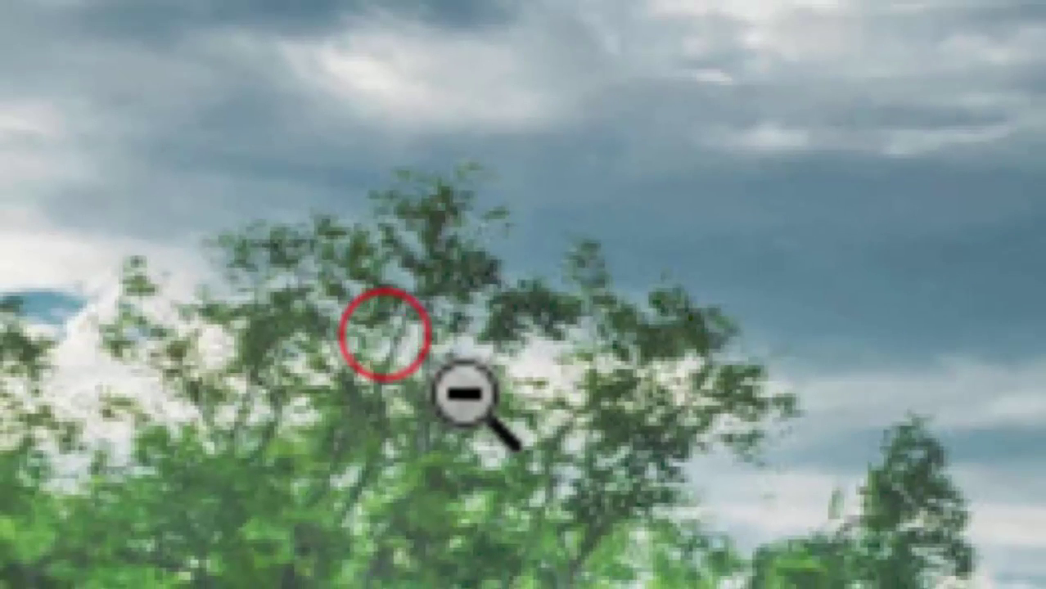
click(467, 396)
click(471, 395)
click(471, 395)
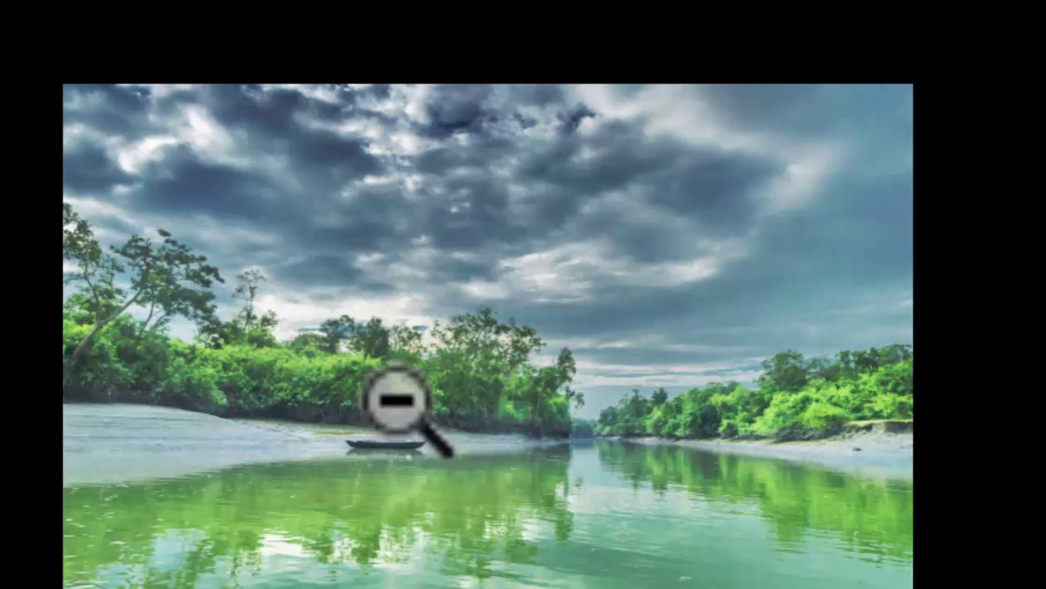
- Zoom in on the treetops step by step until RIVER reaches 400%
click(459, 292)
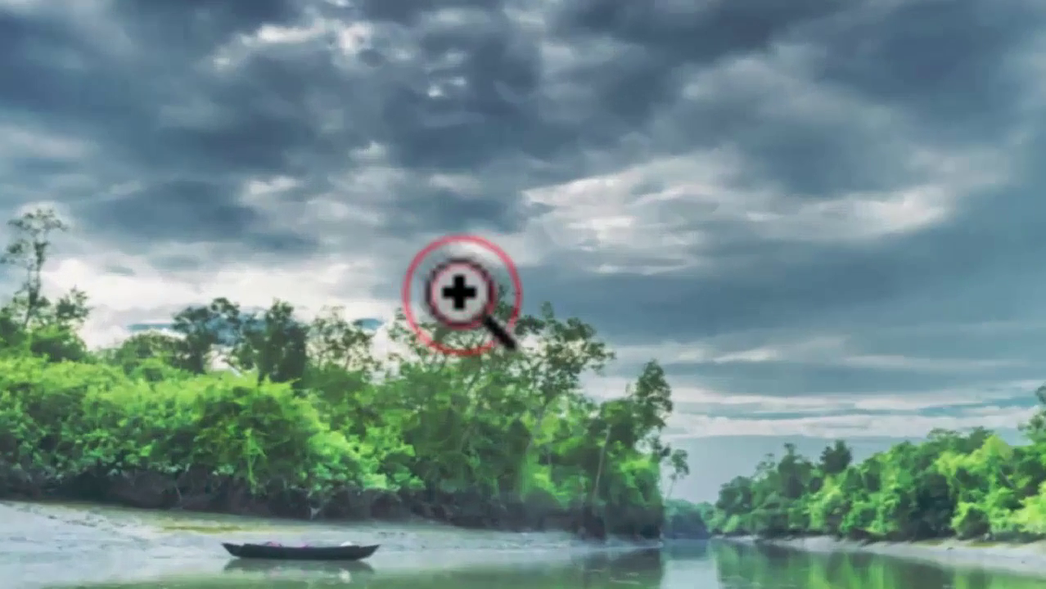
click(461, 297)
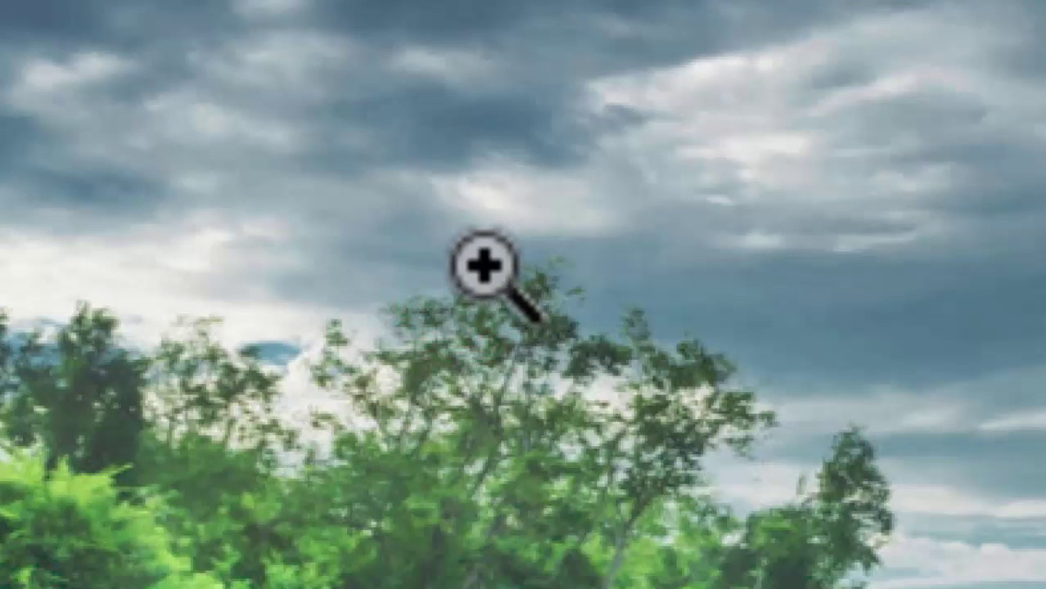
key(v)
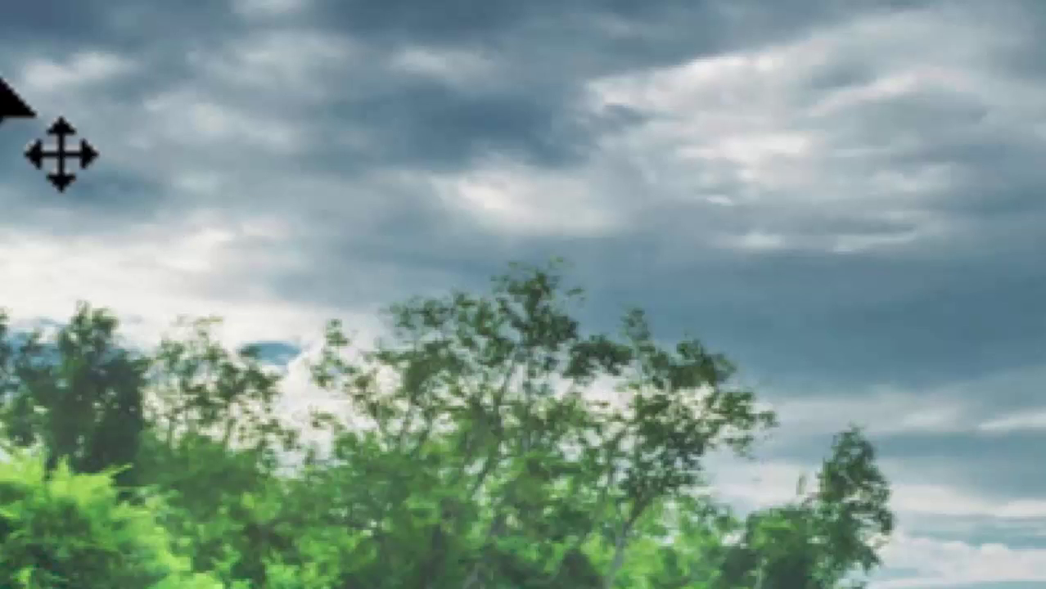
key(z)
click(509, 413)
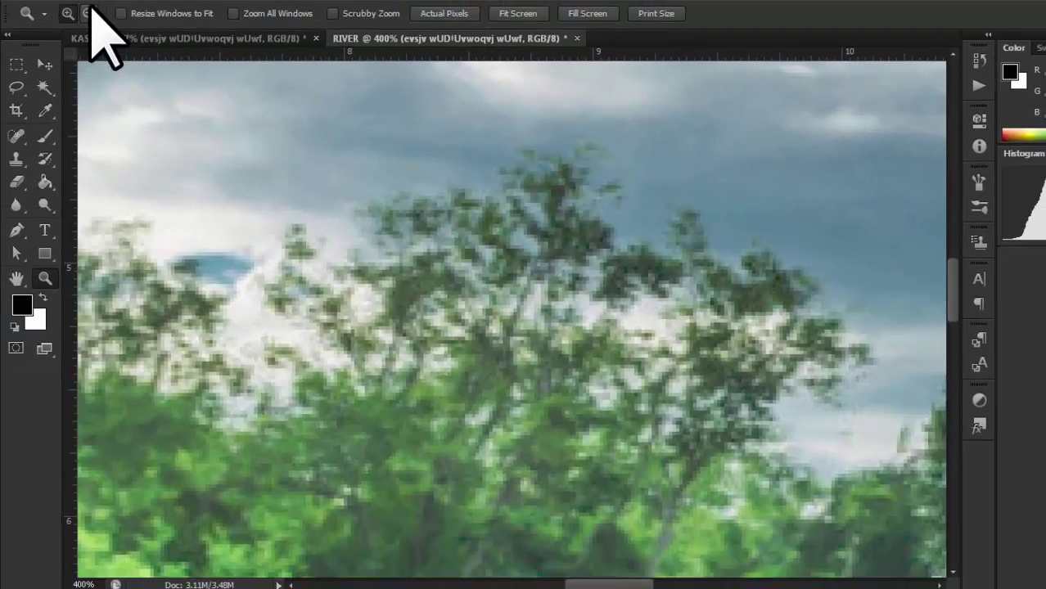
- Zoom RIVER out, magnify the boat area to 549%, then fit the image to the window with Ctrl+0
alt+click(399, 257)
alt+click(400, 257)
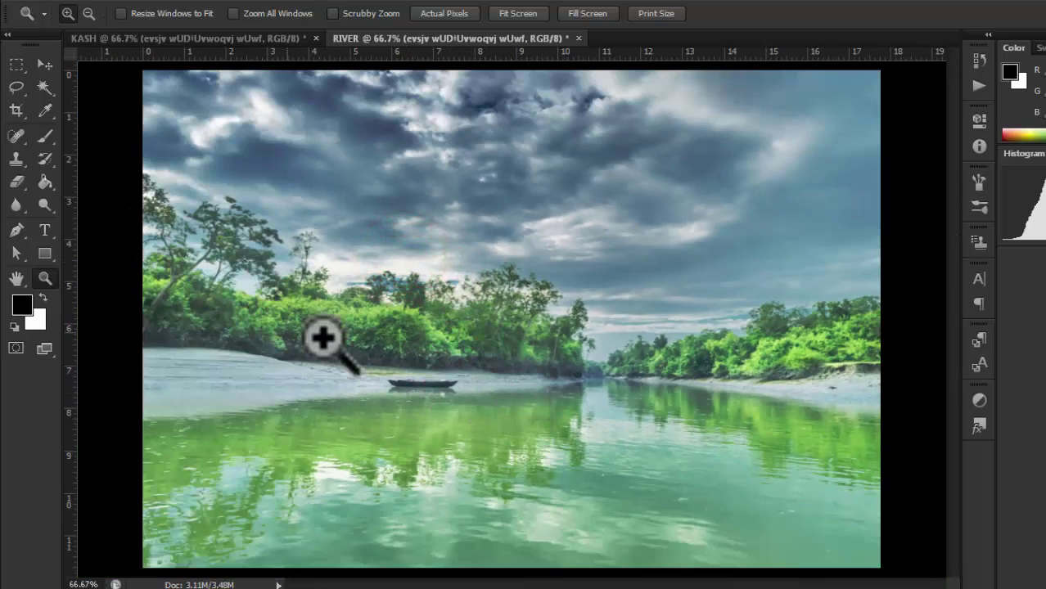
click(366, 342)
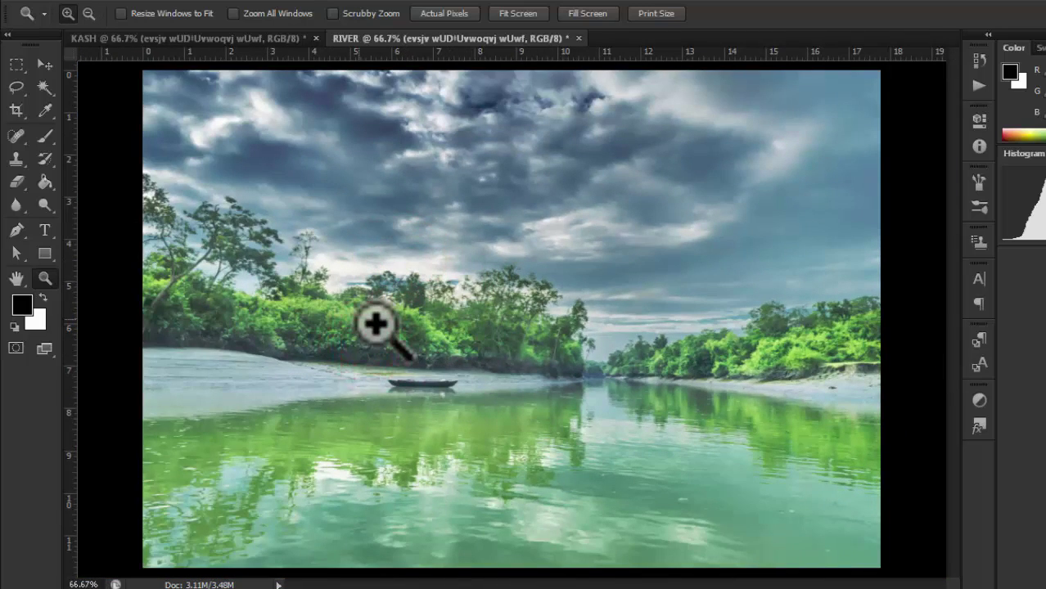
drag(379, 367, 478, 413)
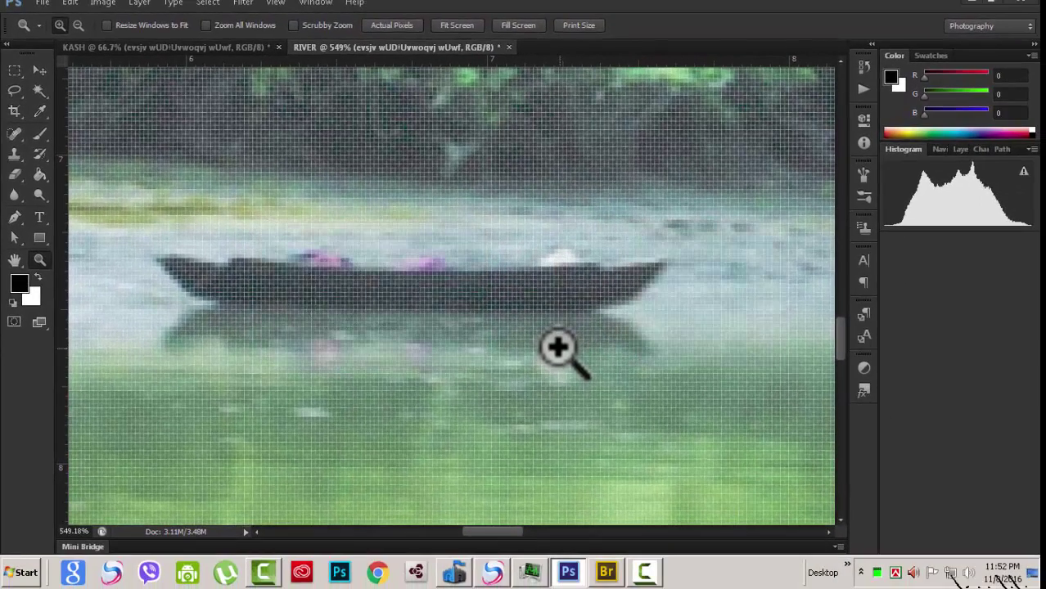
key(ctrl+0)
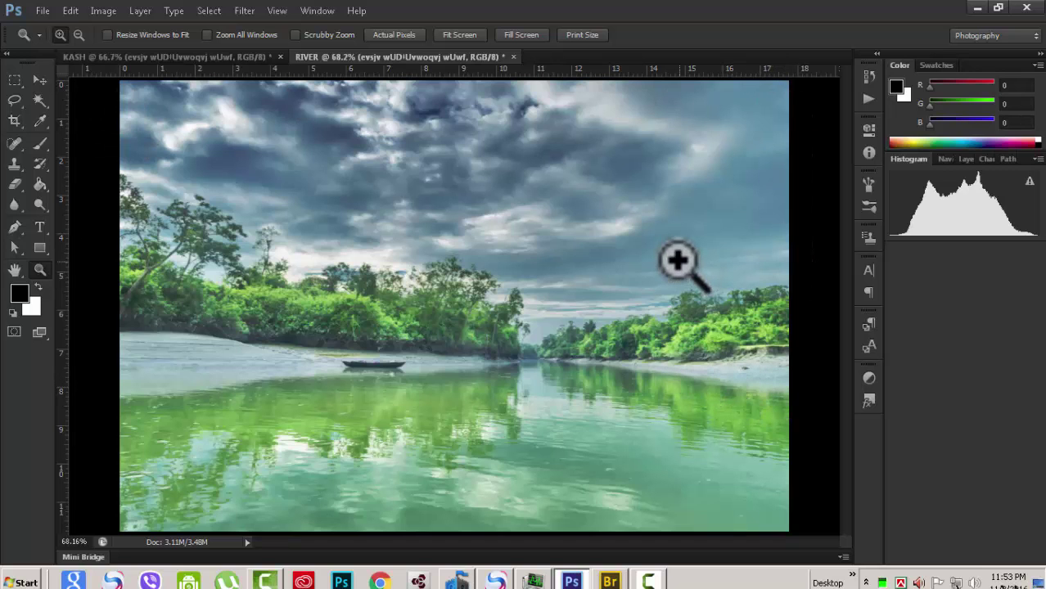
- Zoom the sky in to 300%, drop to 12.5%, then fit RIVER to the window again at 68.2%
click(490, 239)
click(490, 237)
click(490, 241)
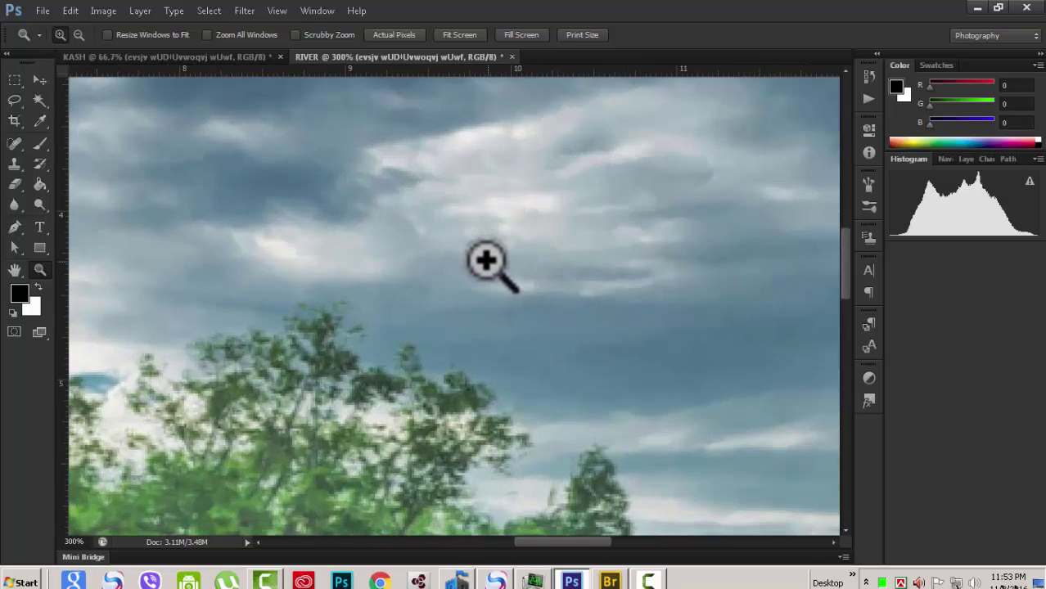
alt+click(402, 291)
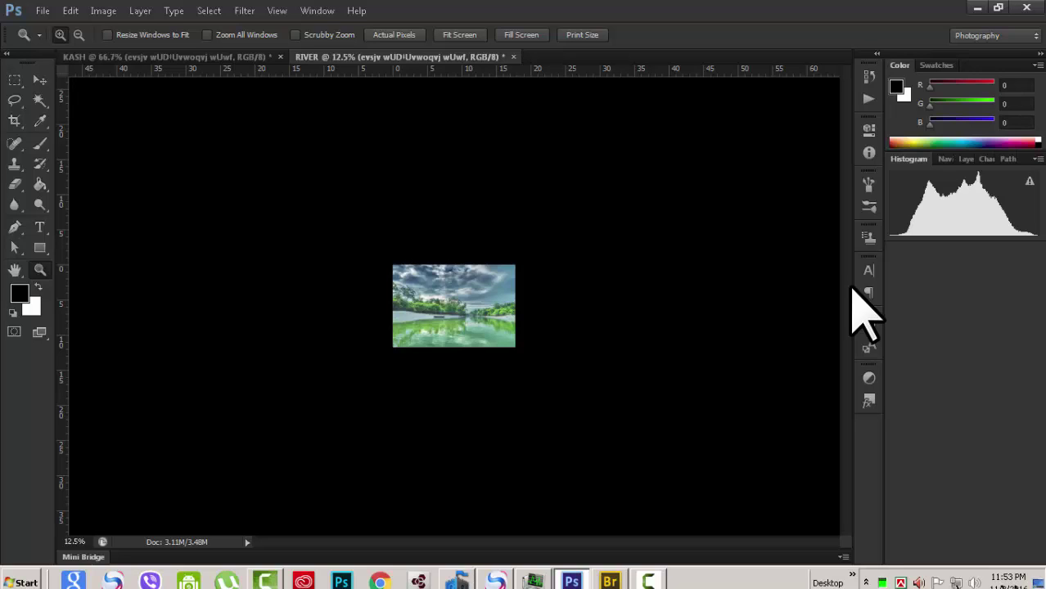
key(ctrl+0)
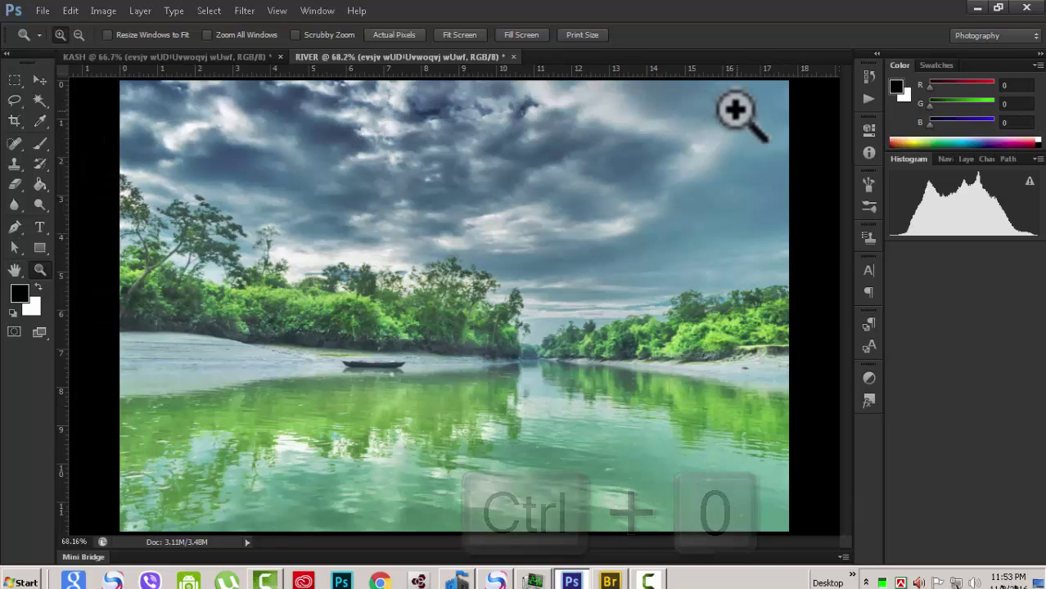
click(276, 11)
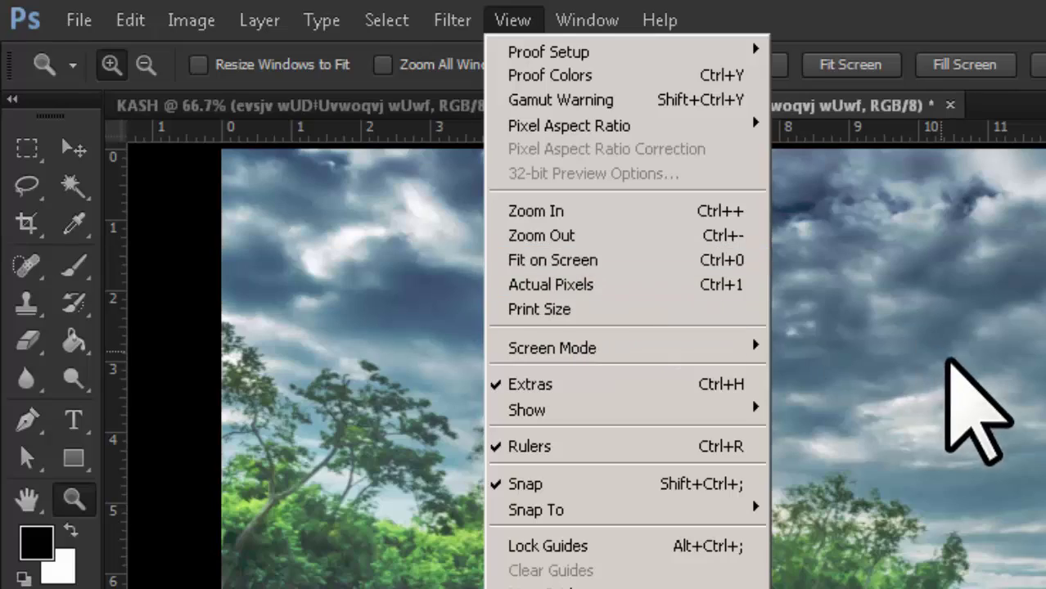
click(981, 409)
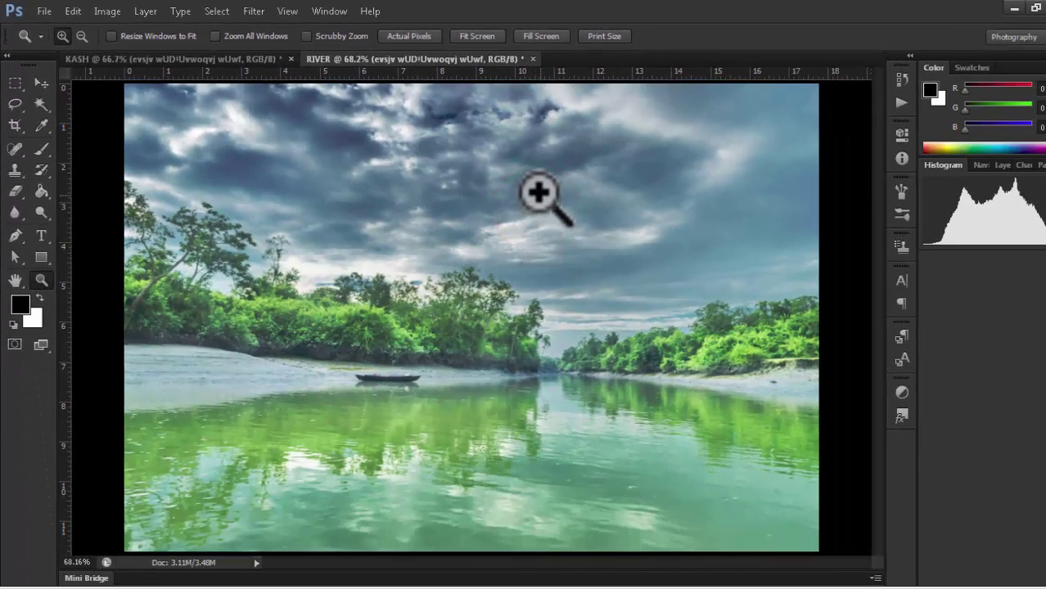
alt+click(444, 329)
alt+click(440, 323)
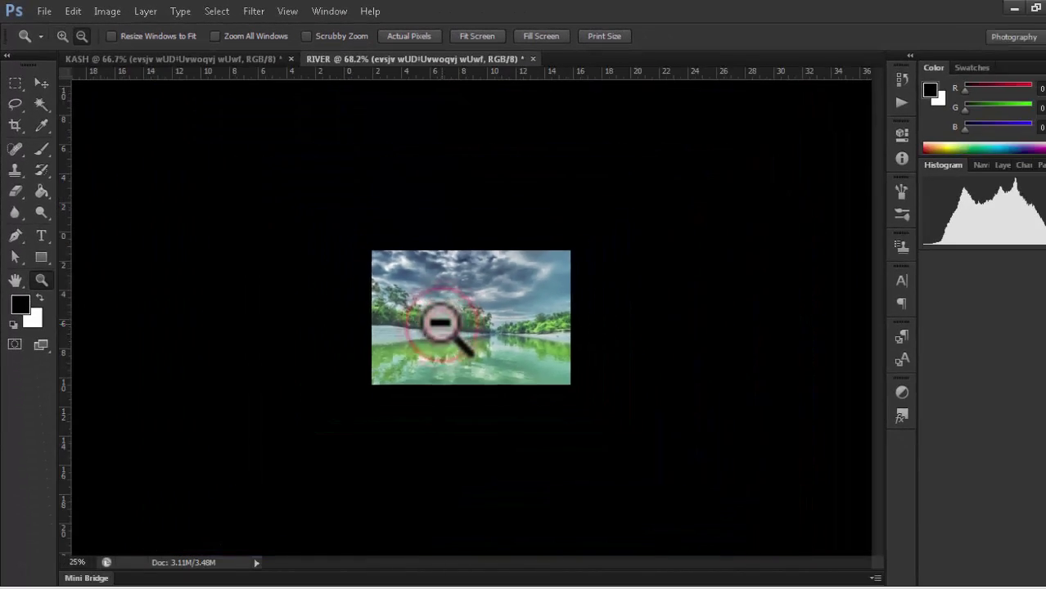
alt+click(439, 323)
click(288, 10)
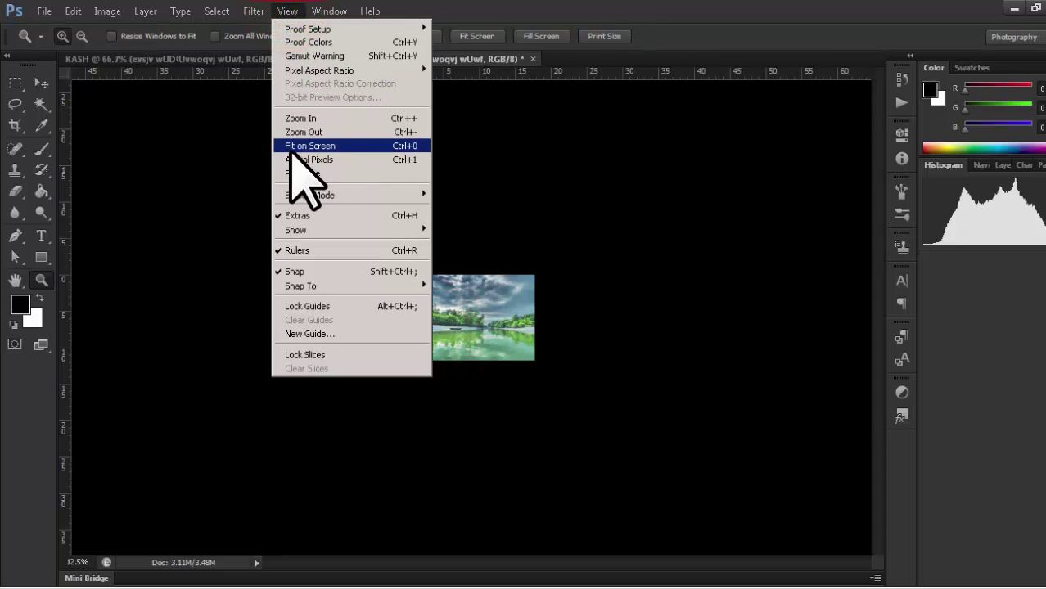
click(346, 146)
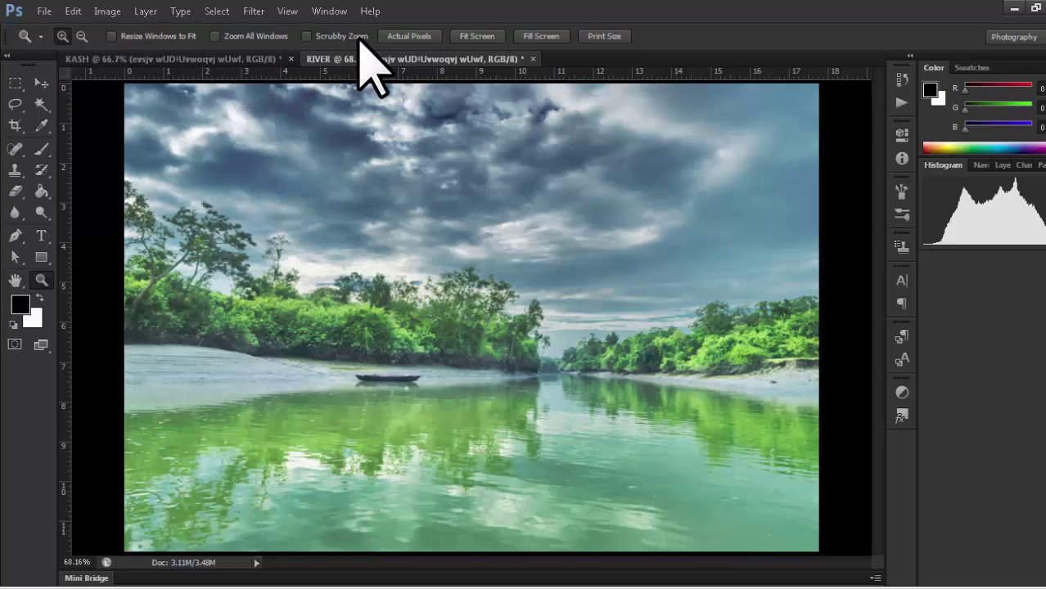
- Re-enable Scrubby Zoom, drag RIVER up to pixel level, then select Zoom In, leaving it at 56.14%
click(307, 37)
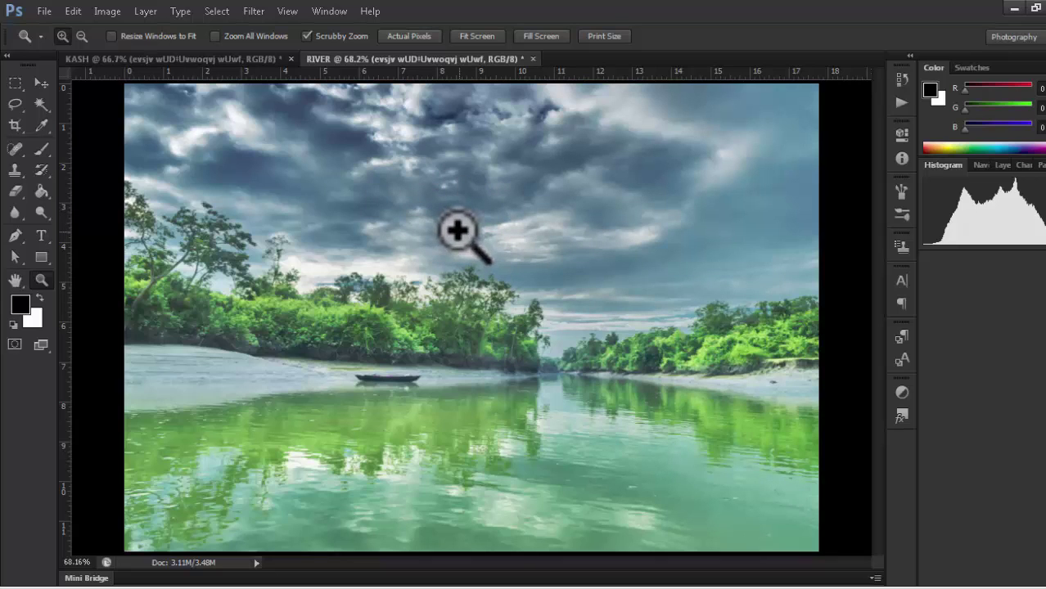
drag(468, 242, 462, 180)
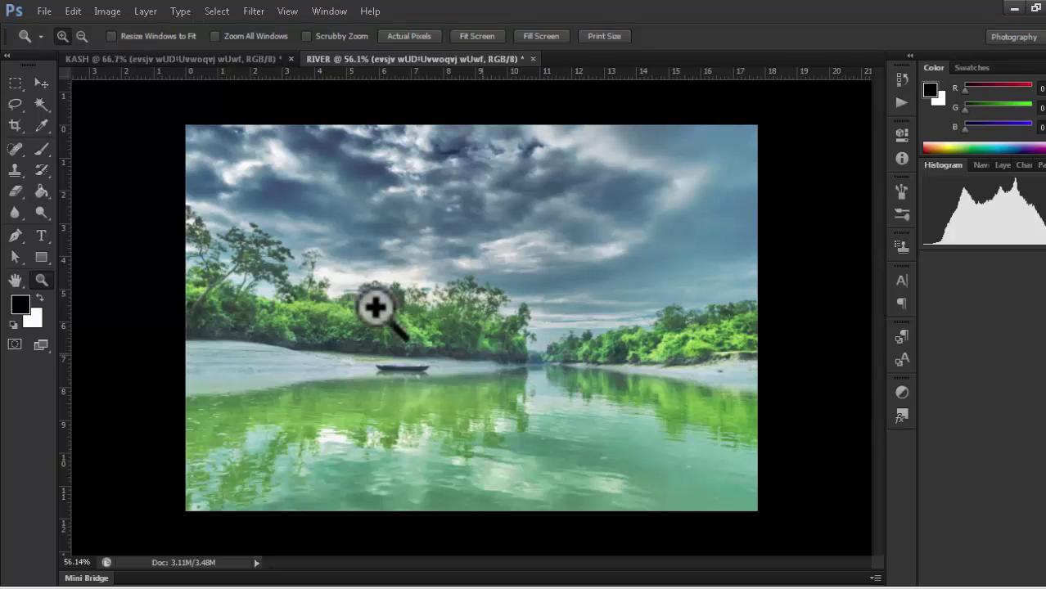
click(62, 36)
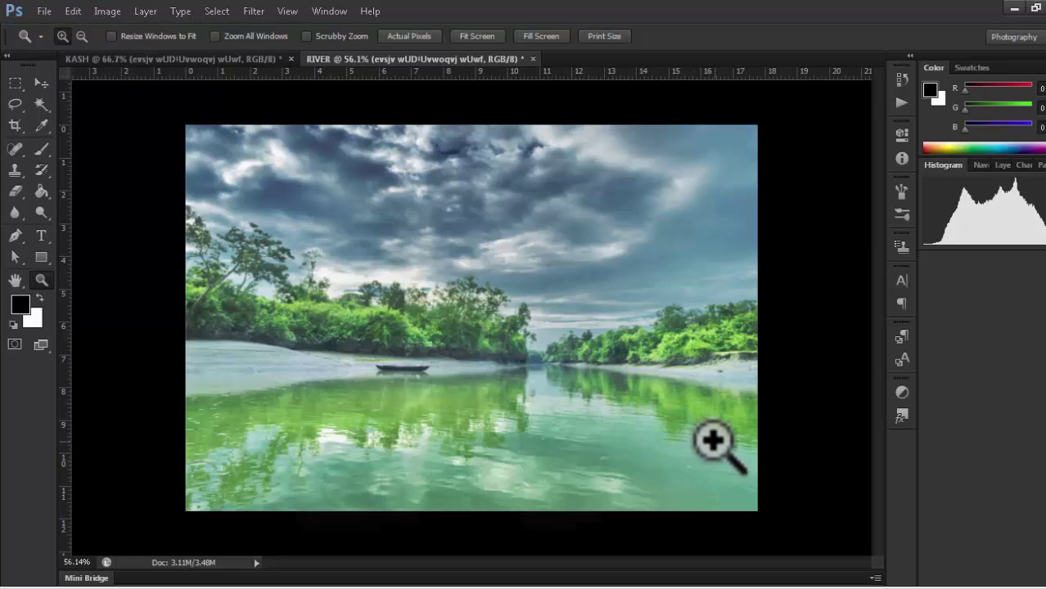
- Step RIVER's zoom in and out with Ctrl++ and Ctrl+-, reaching 300%
key(ctrl+plus)
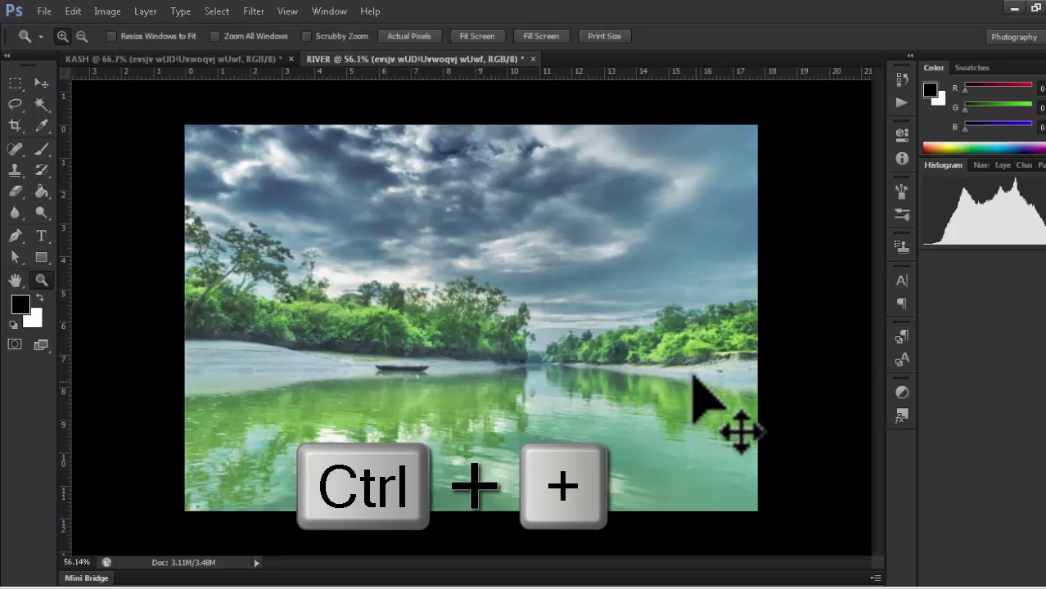
key(ctrl+plus)
key(ctrl+plus)
key(ctrl+plus)
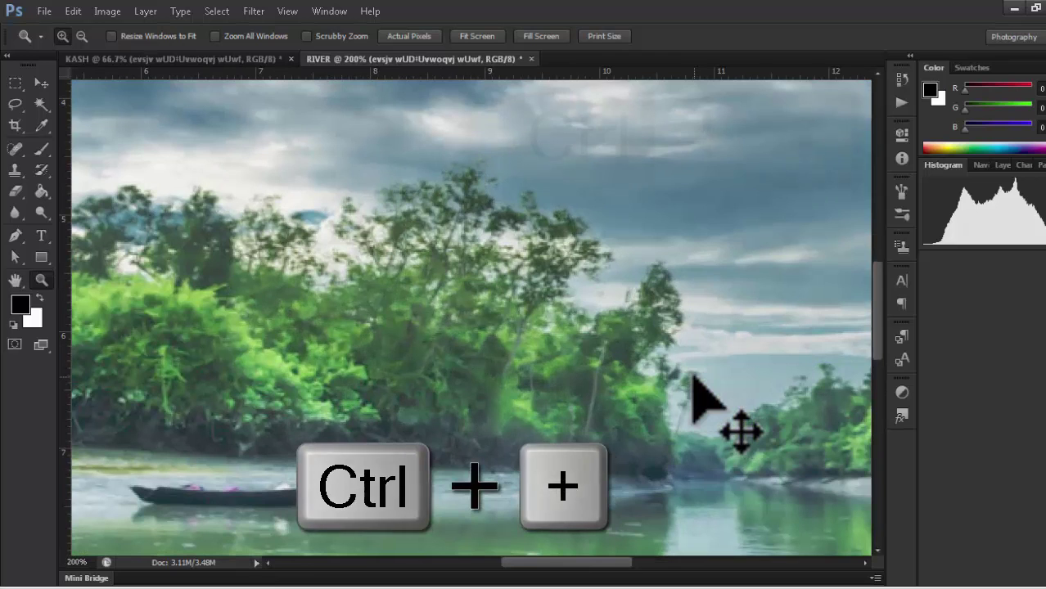
key(ctrl+minus)
key(ctrl+minus)
key(ctrl+minus)
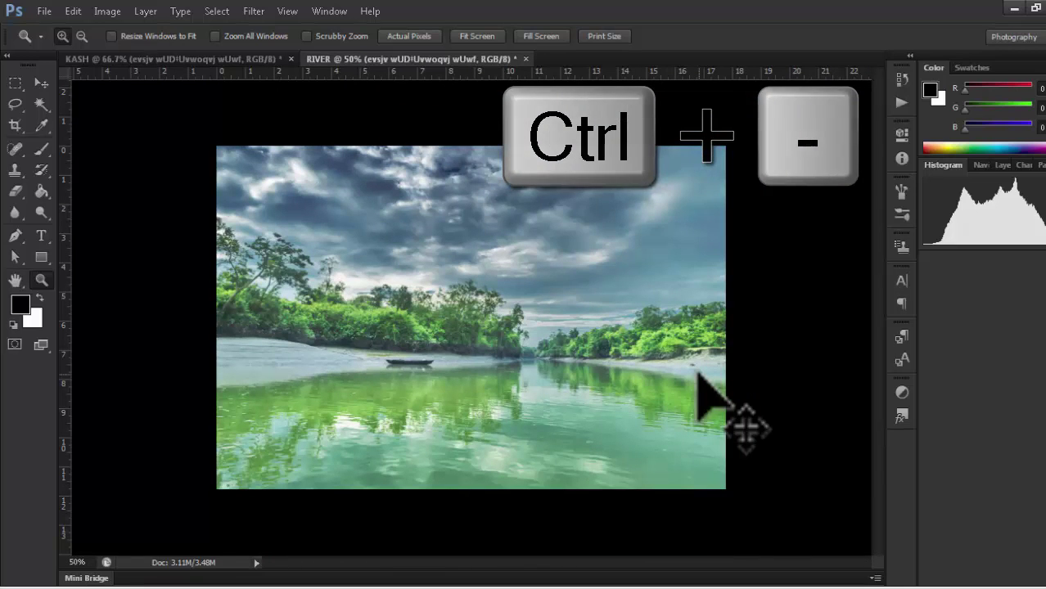
key(ctrl+plus)
key(ctrl+plus)
key(ctrl+plus)
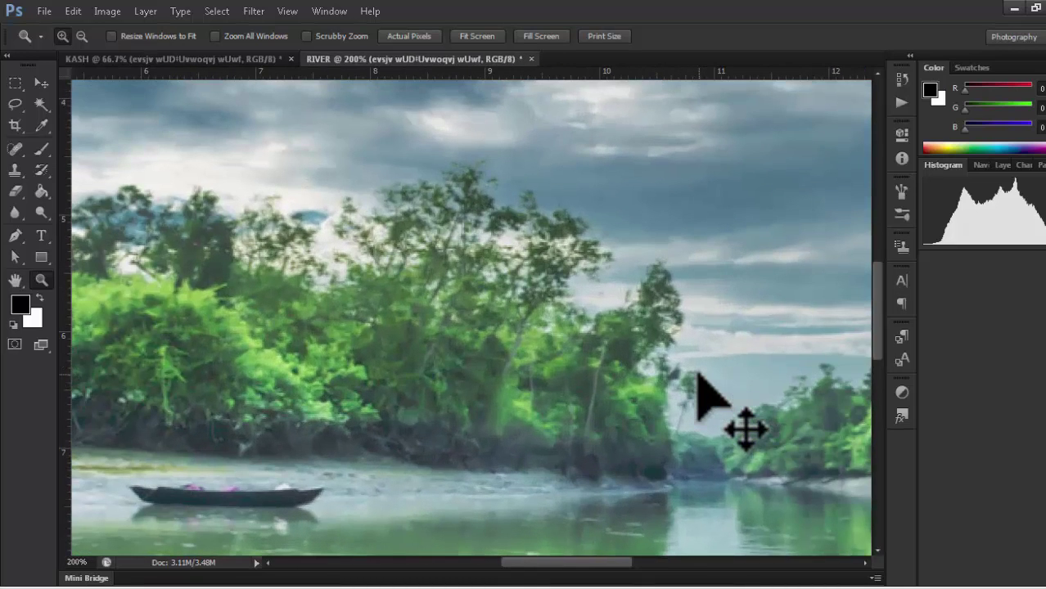
key(ctrl+plus)
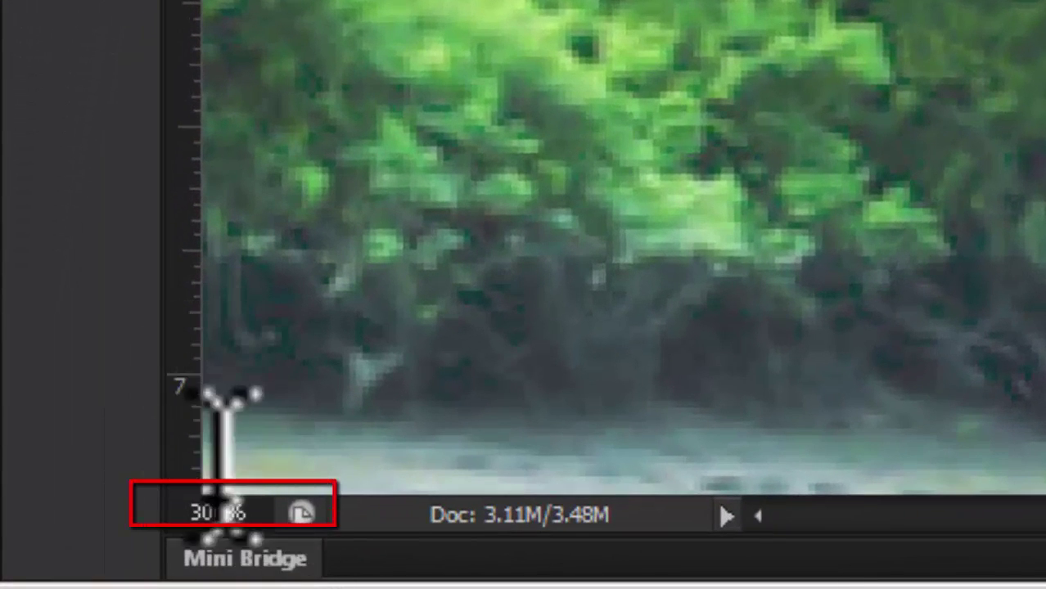
- Magnify the trees to 400% with the Zoom tool, then step back out to 66.67%
key(z)
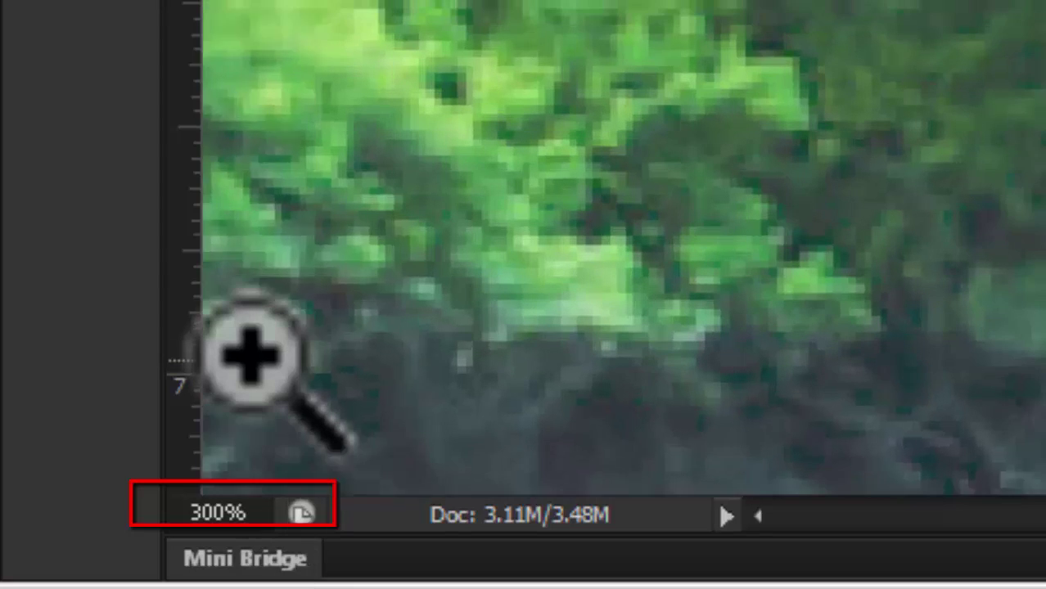
click(250, 354)
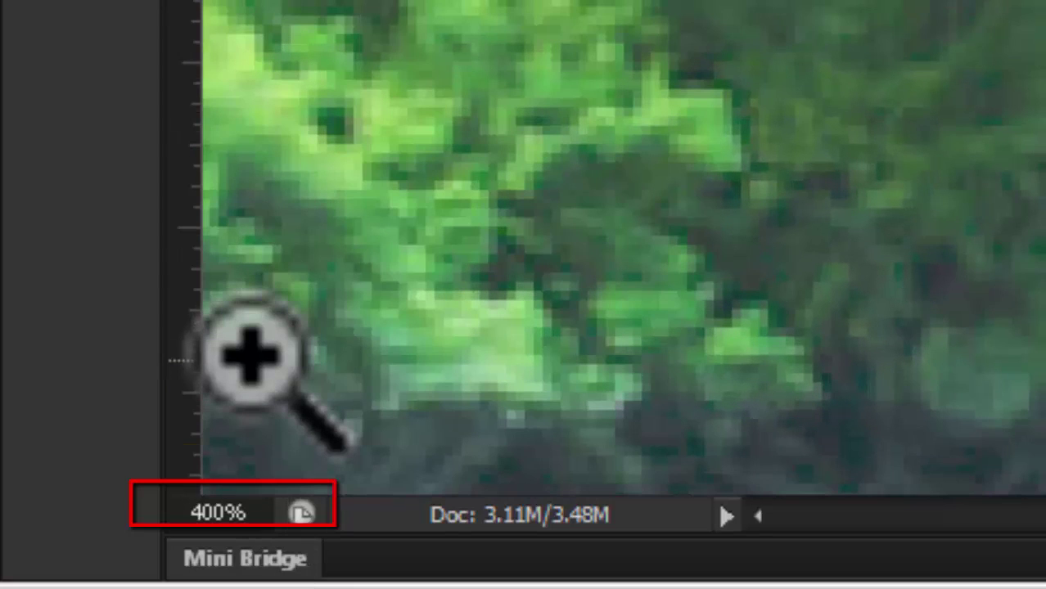
key(ctrl+minus)
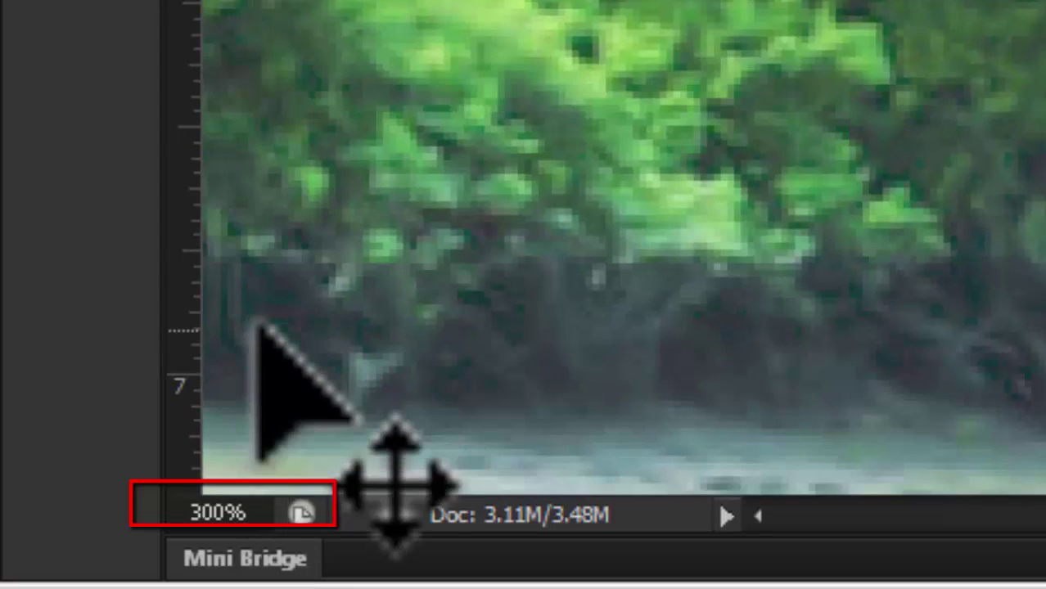
key(ctrl+minus)
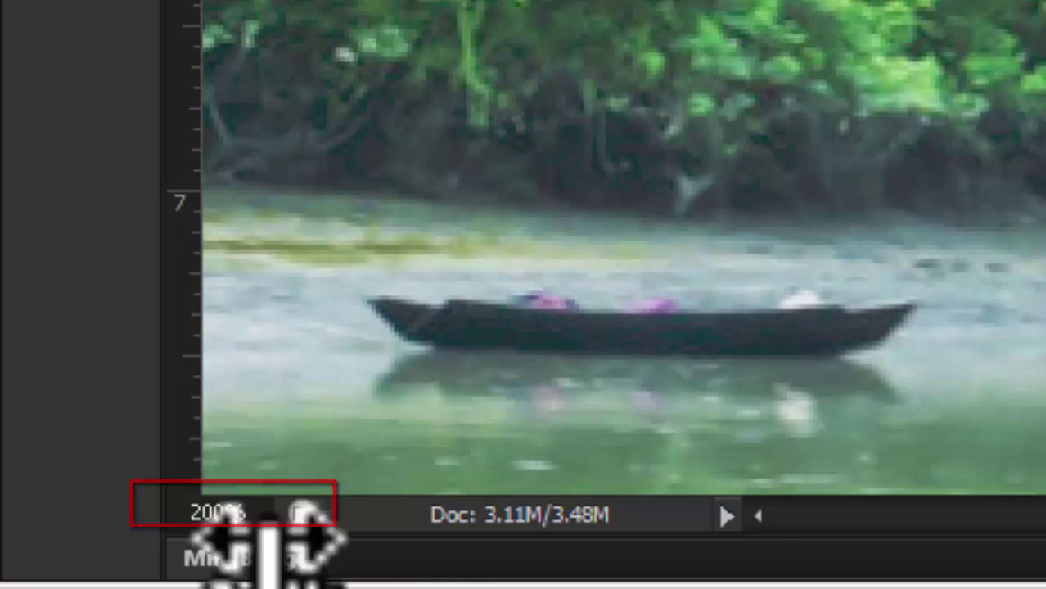
key(ctrl+minus)
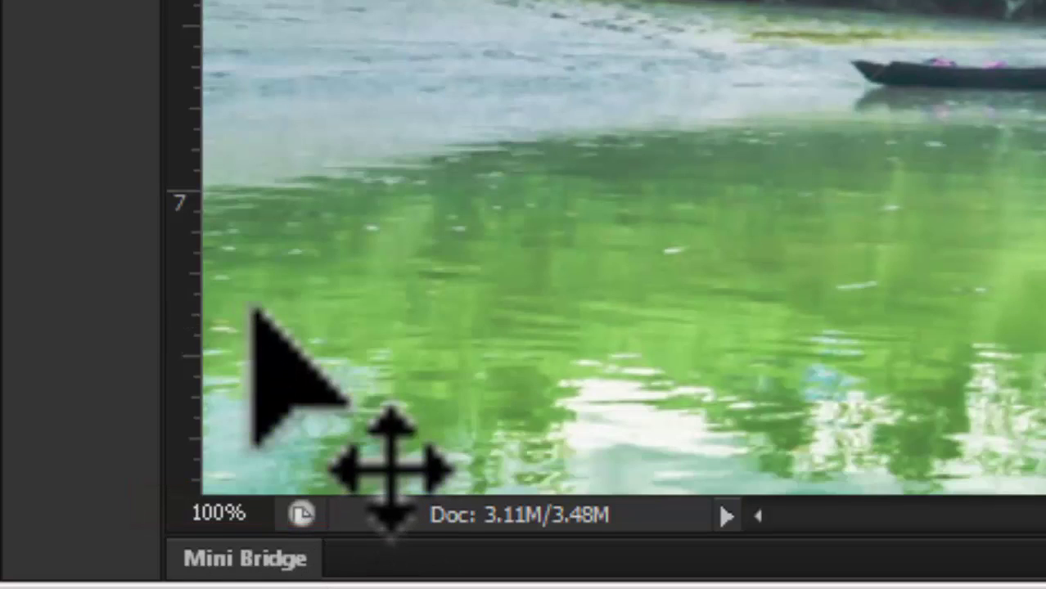
key(ctrl+minus)
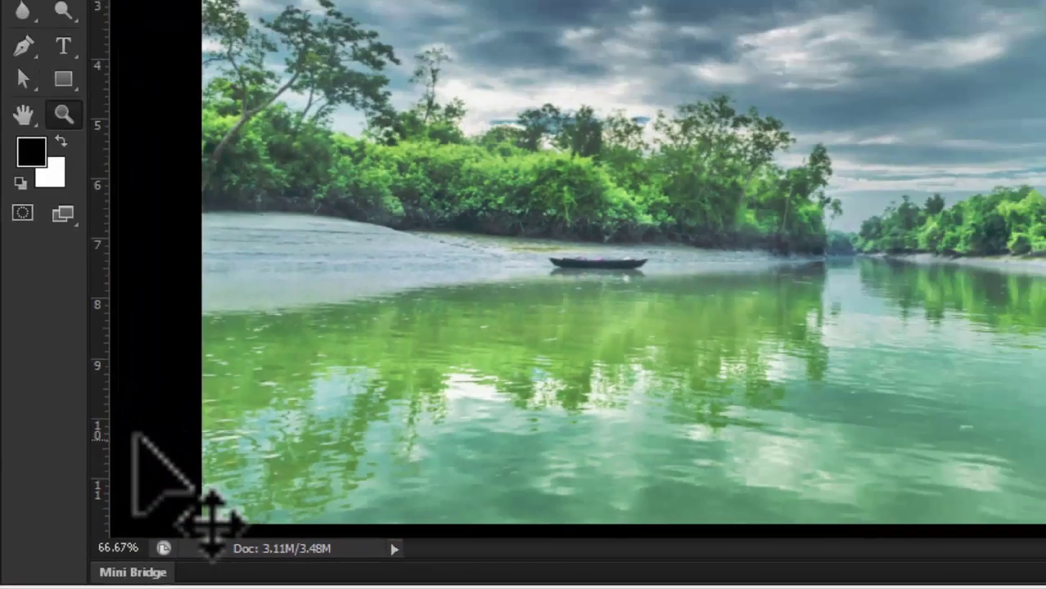
key(z)
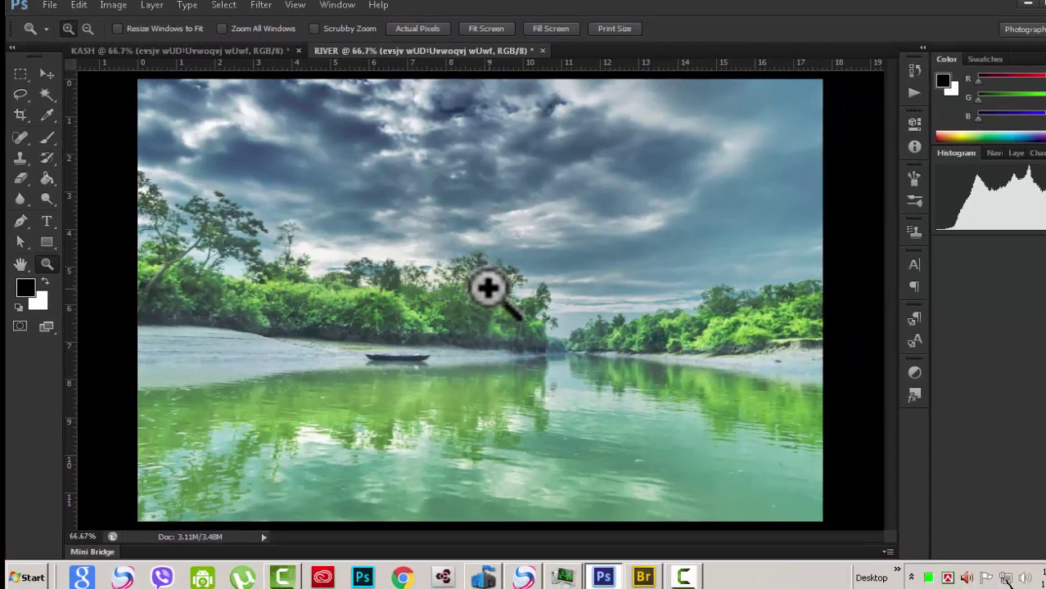
- Enable Scrubby Zoom and drag to magnify RIVER continuously to about 247%
click(315, 29)
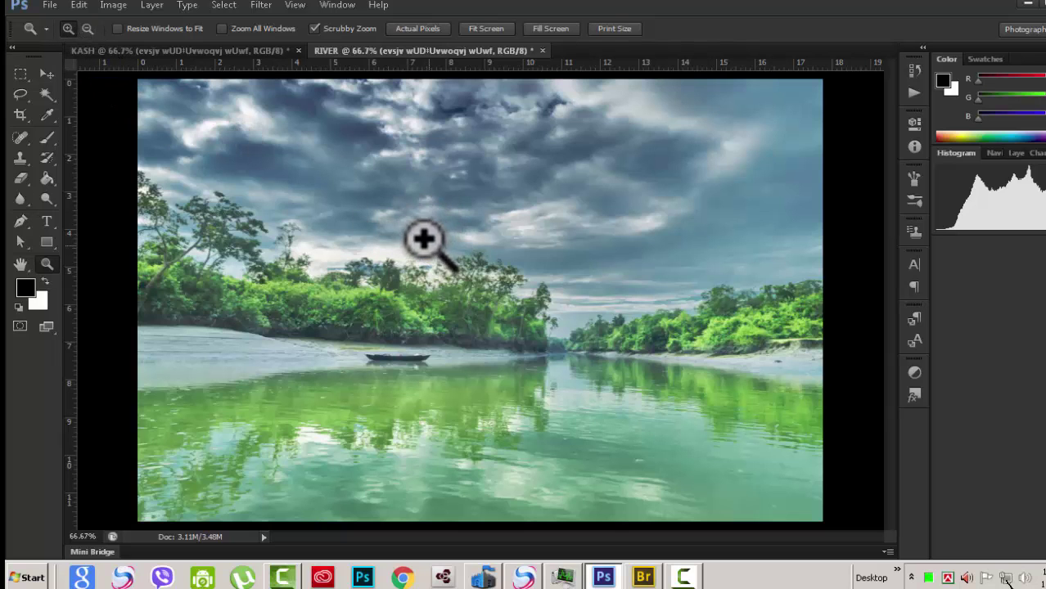
drag(396, 207, 441, 262)
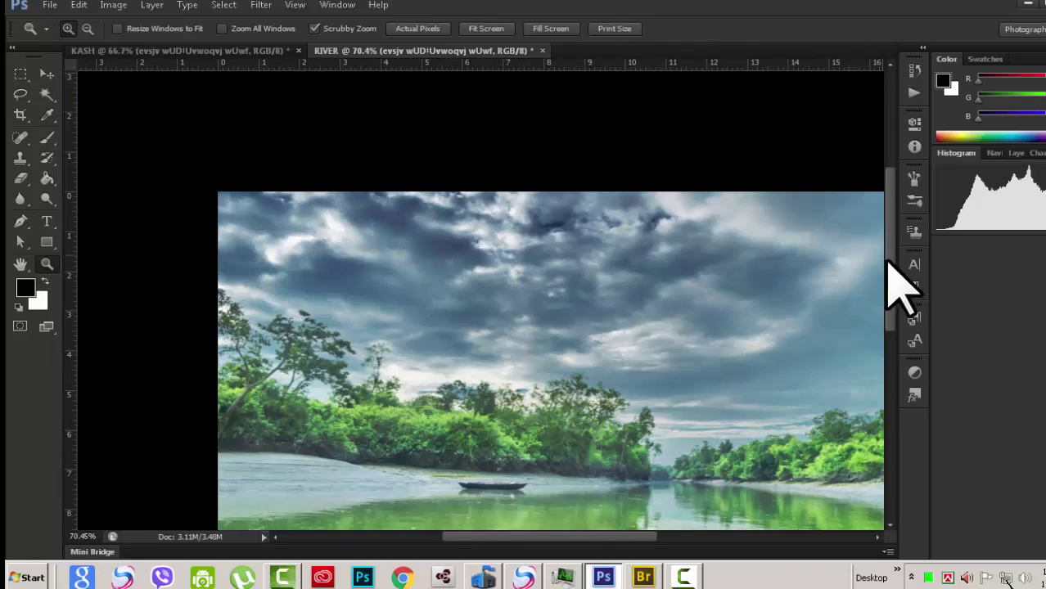
drag(889, 266, 892, 310)
drag(640, 537, 664, 537)
- Scroll-zoom RIVER in and out between about 85% and 52%, settling at 63.52%
scroll(580, 366, down, 2)
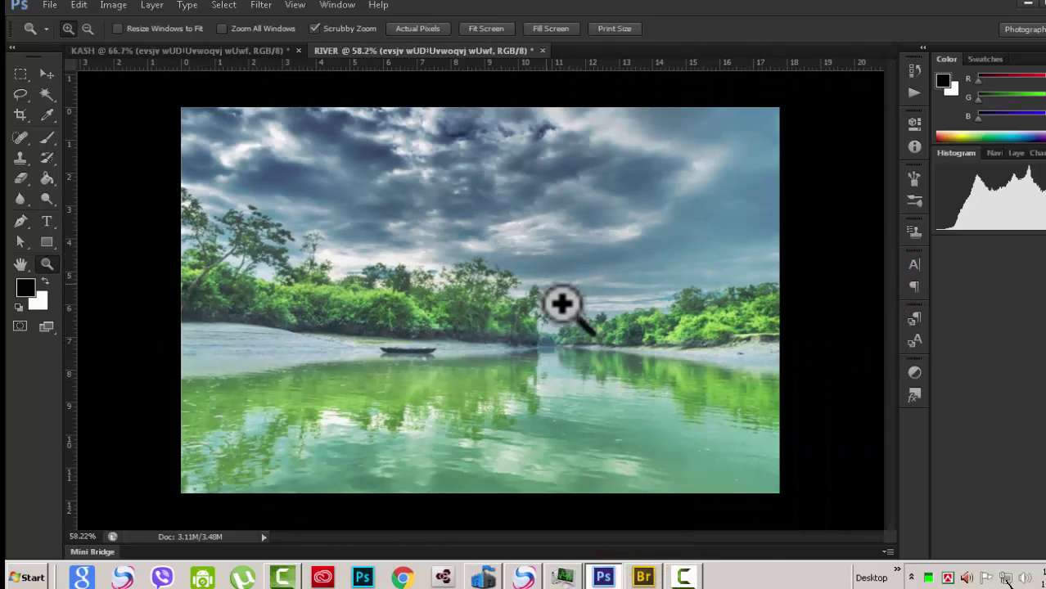
scroll(573, 306, down, 1)
scroll(569, 304, up, 2)
scroll(571, 301, down, 1)
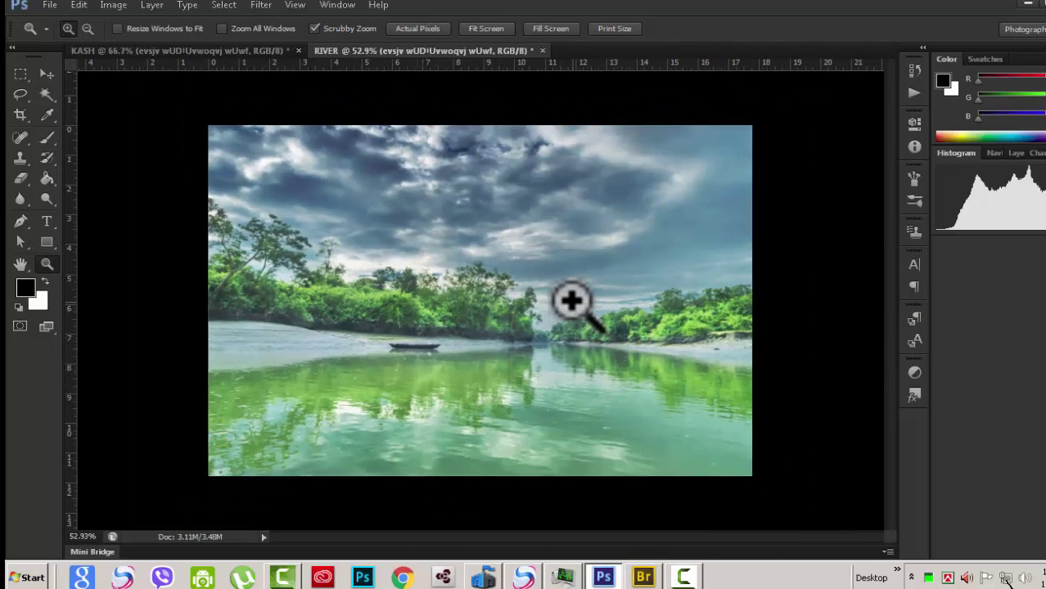
scroll(571, 301, up, 2)
scroll(570, 302, down, 2)
scroll(570, 301, up, 2)
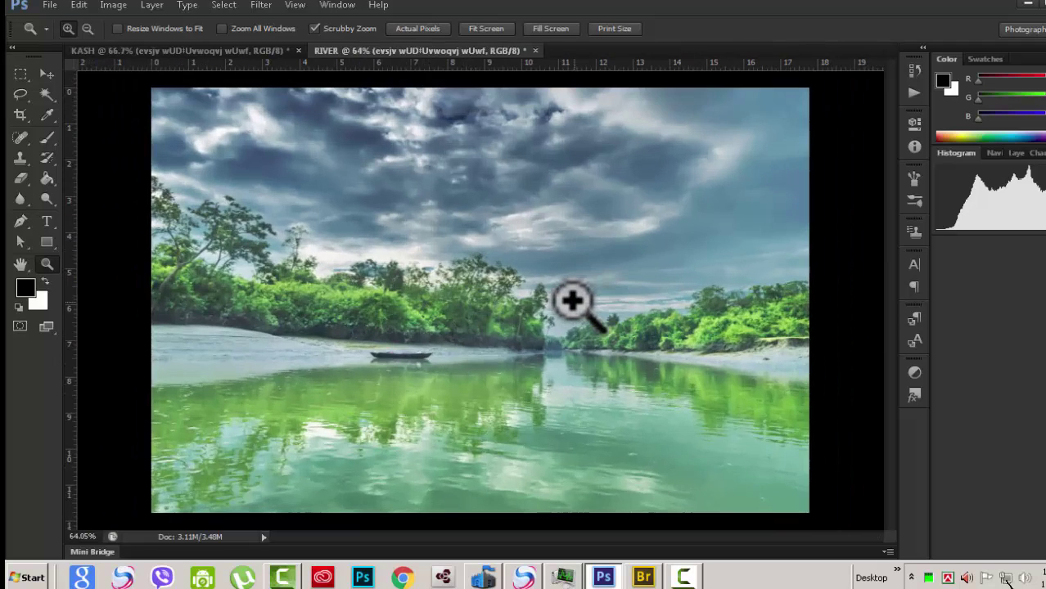
scroll(571, 302, down, 2)
scroll(570, 301, up, 1)
scroll(572, 301, up, 2)
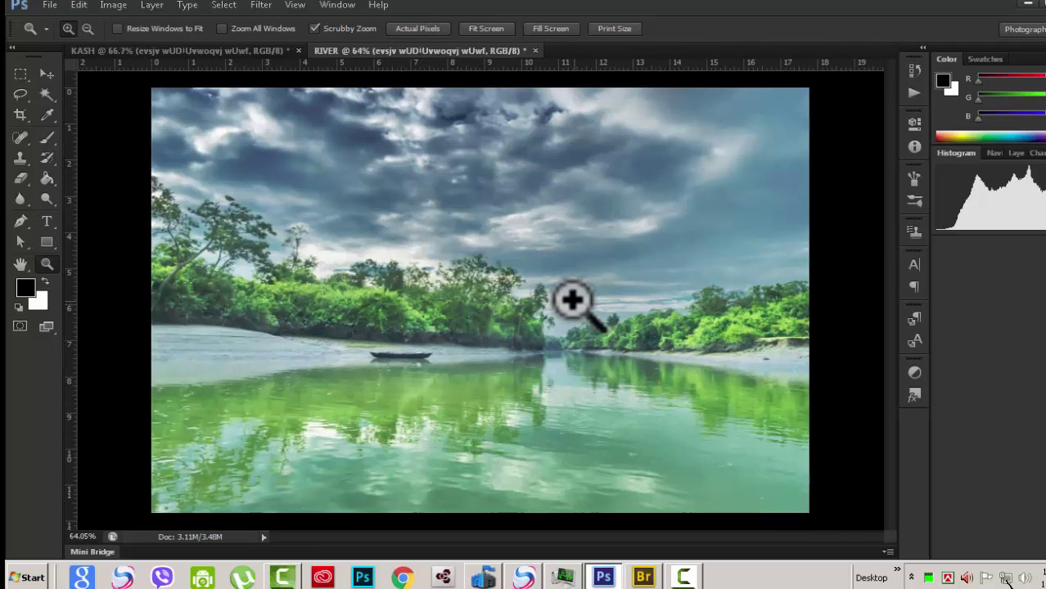
scroll(573, 299, down, 1)
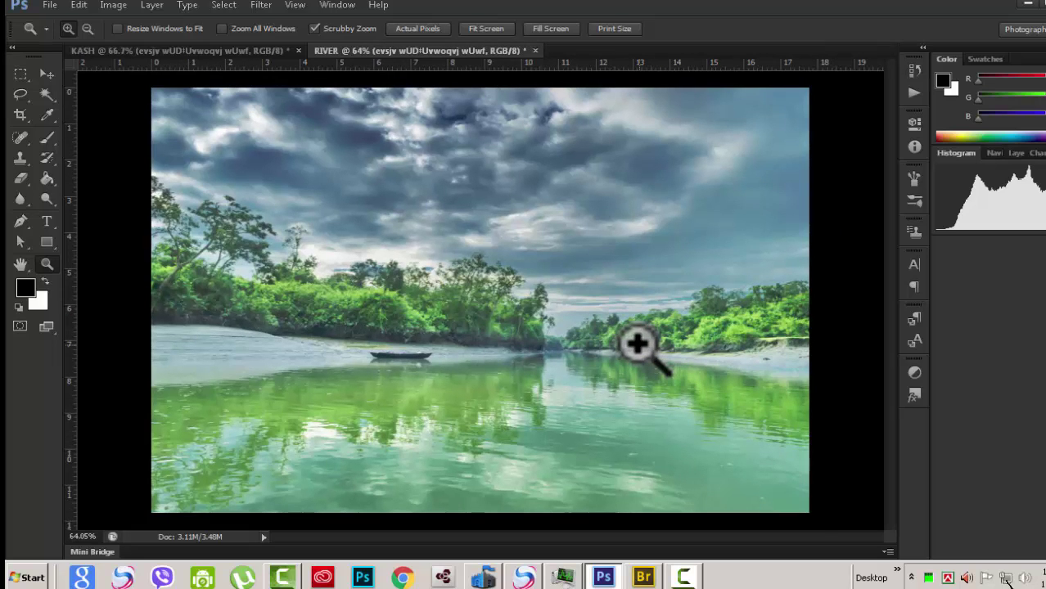
scroll(637, 344, up, 1)
scroll(637, 343, down, 2)
scroll(637, 344, up, 4)
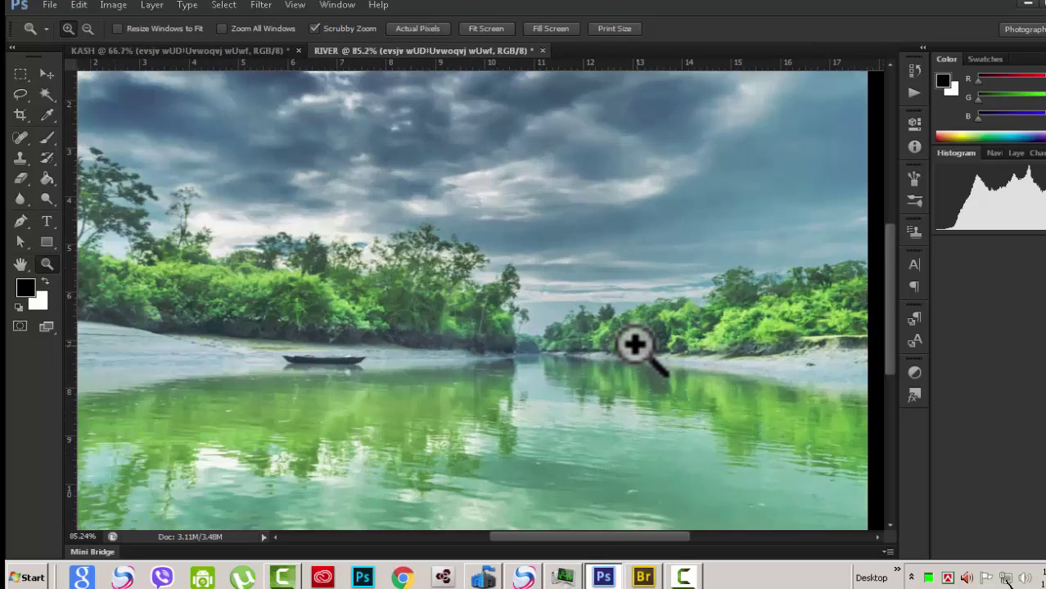
scroll(637, 344, down, 3)
scroll(637, 344, up, 2)
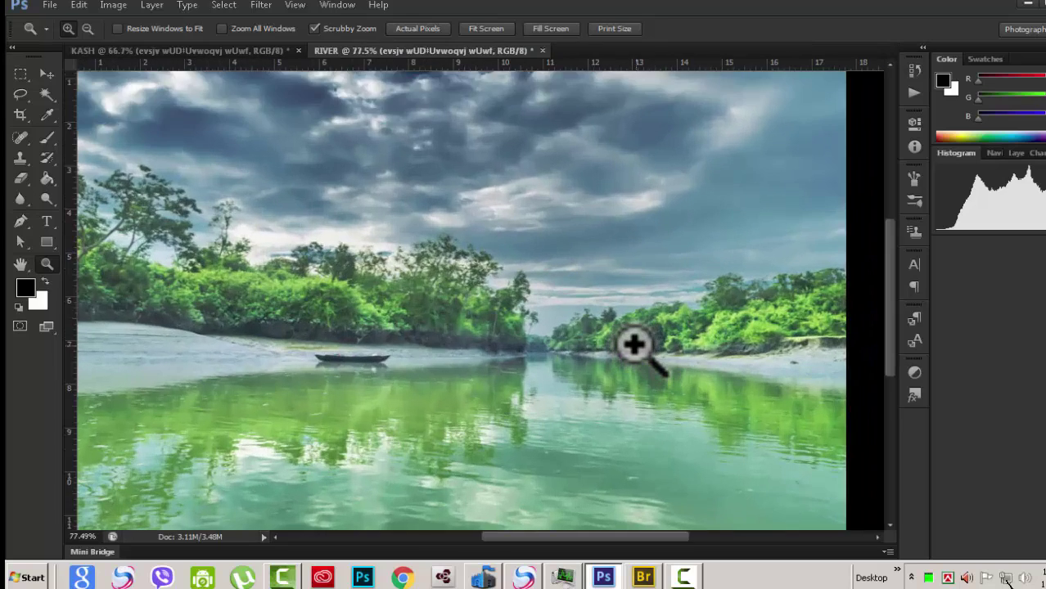
scroll(634, 345, down, 4)
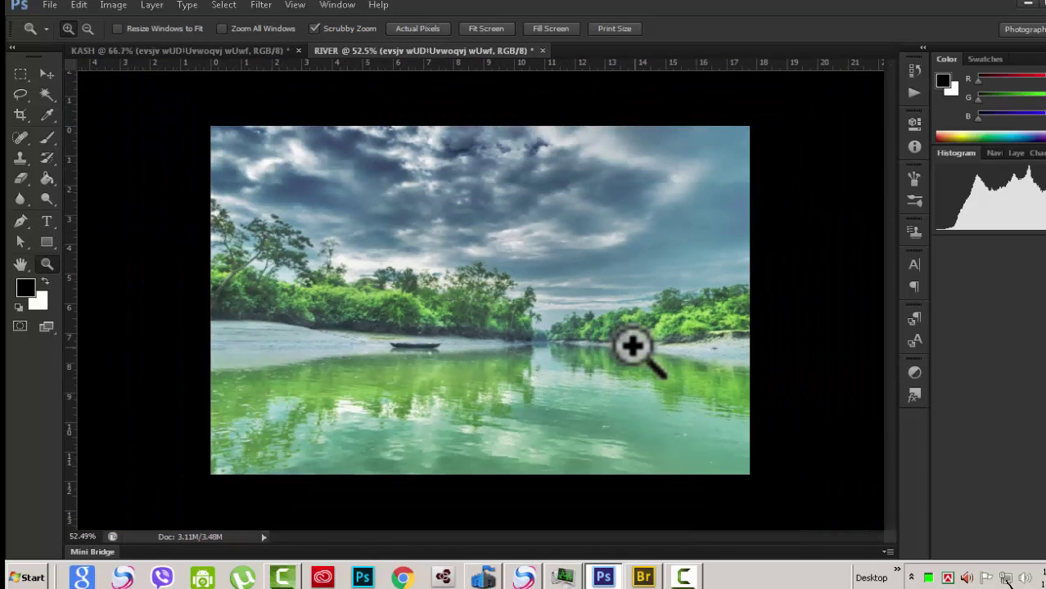
scroll(633, 346, up, 2)
scroll(626, 356, down, 1)
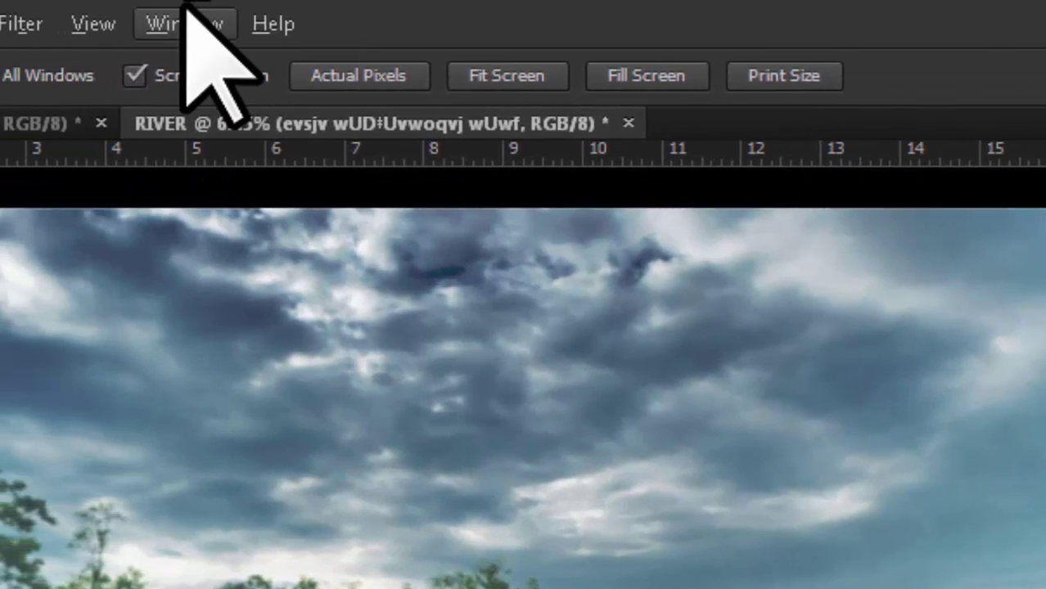
click(185, 18)
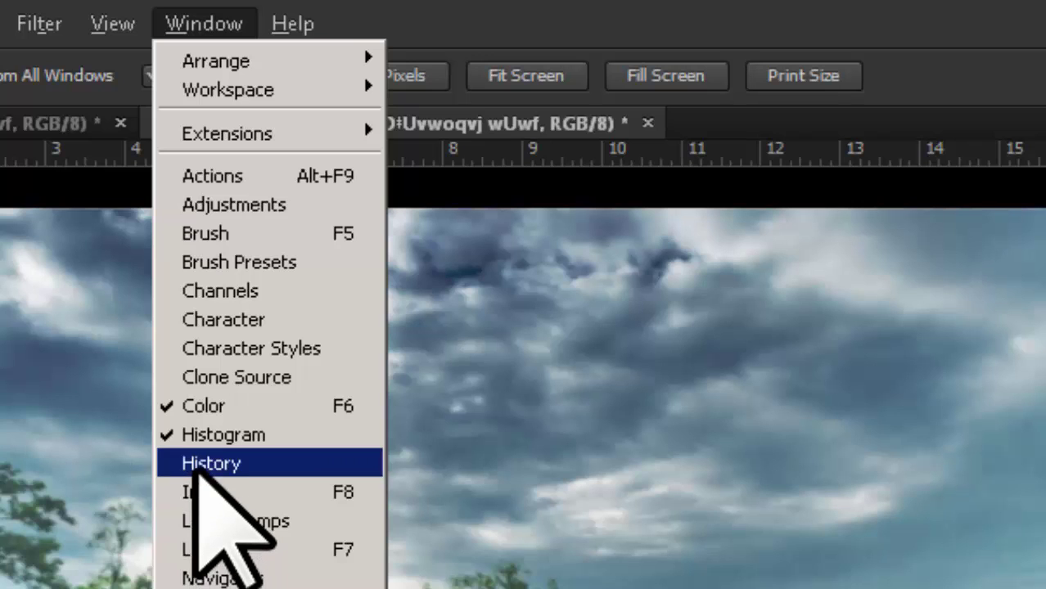
mouse_move(100, 18)
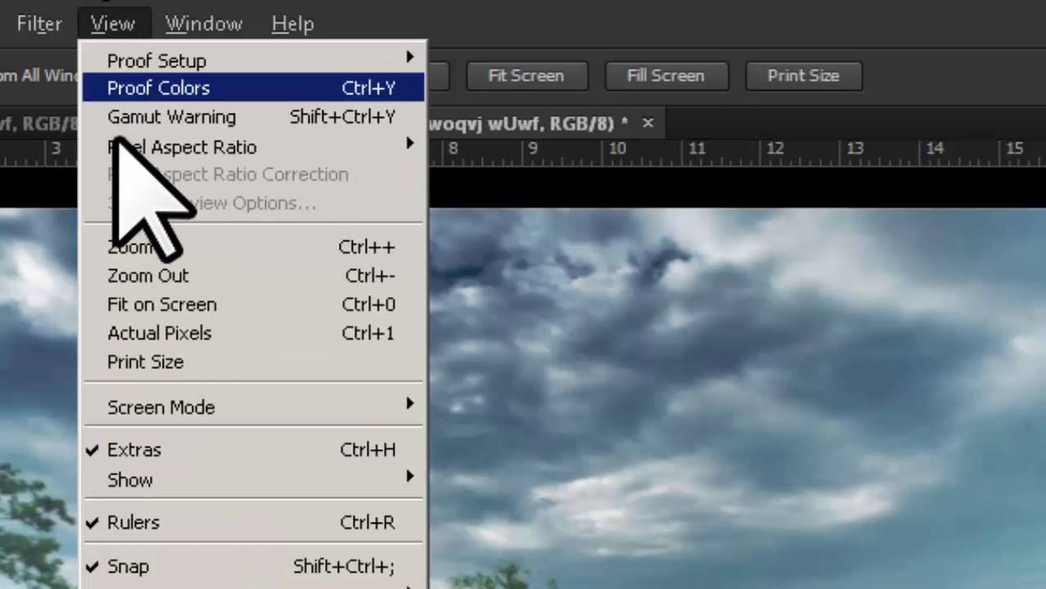
click(90, 524)
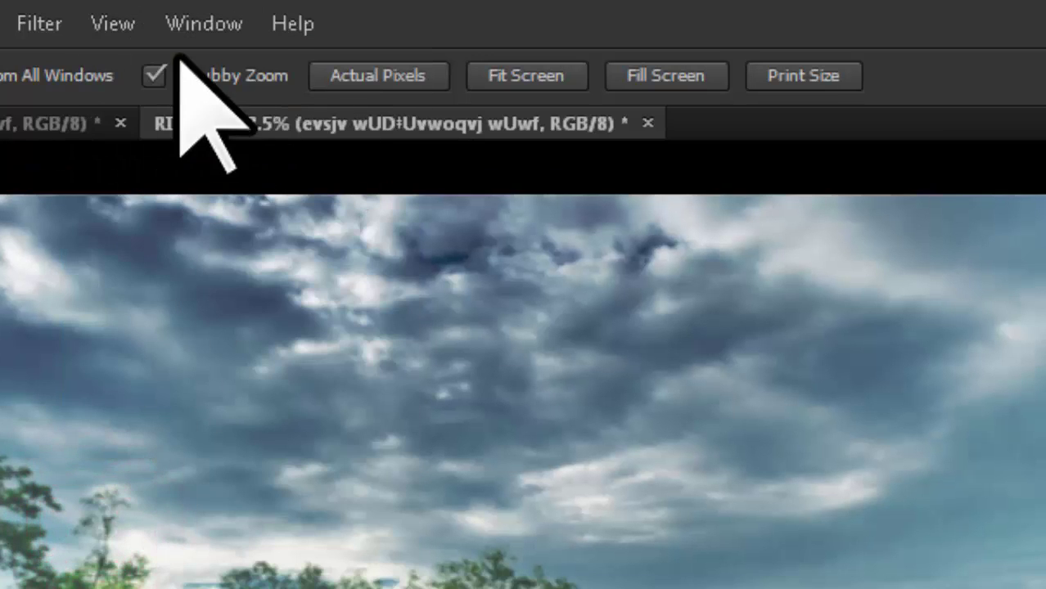
click(126, 21)
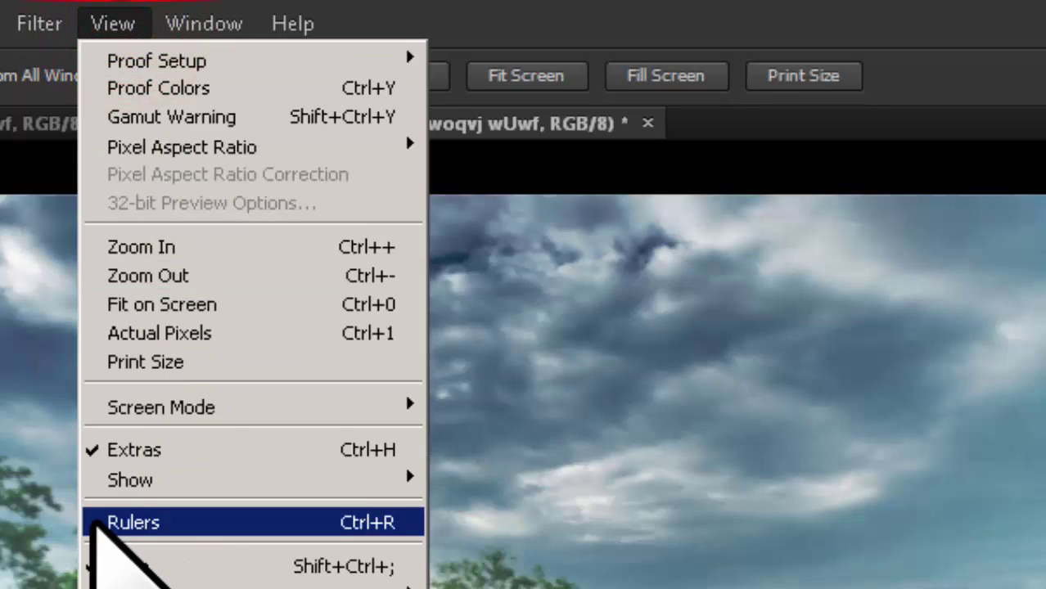
click(97, 521)
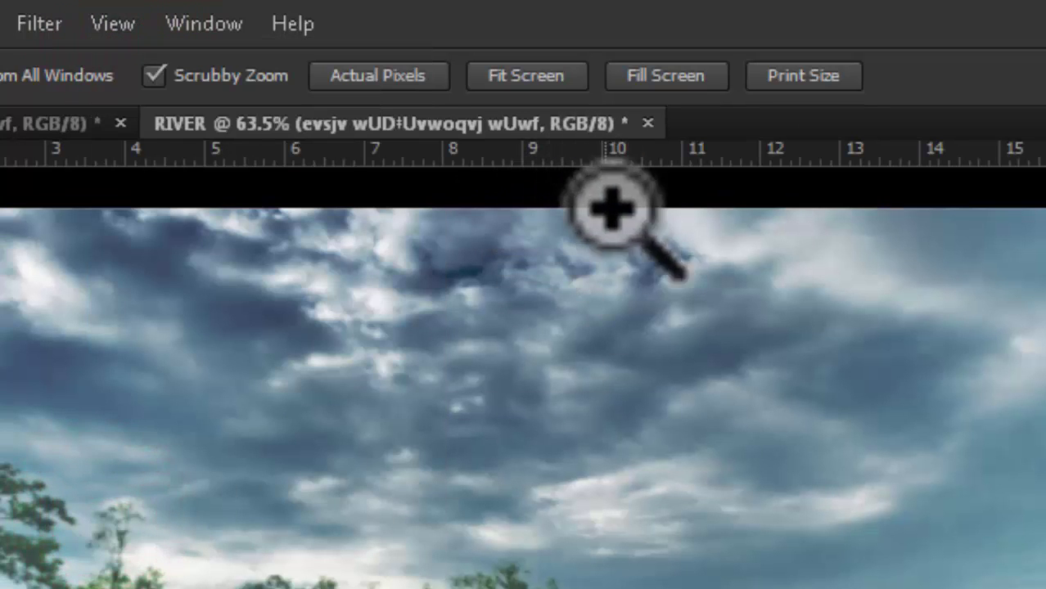
key(ctrl+r)
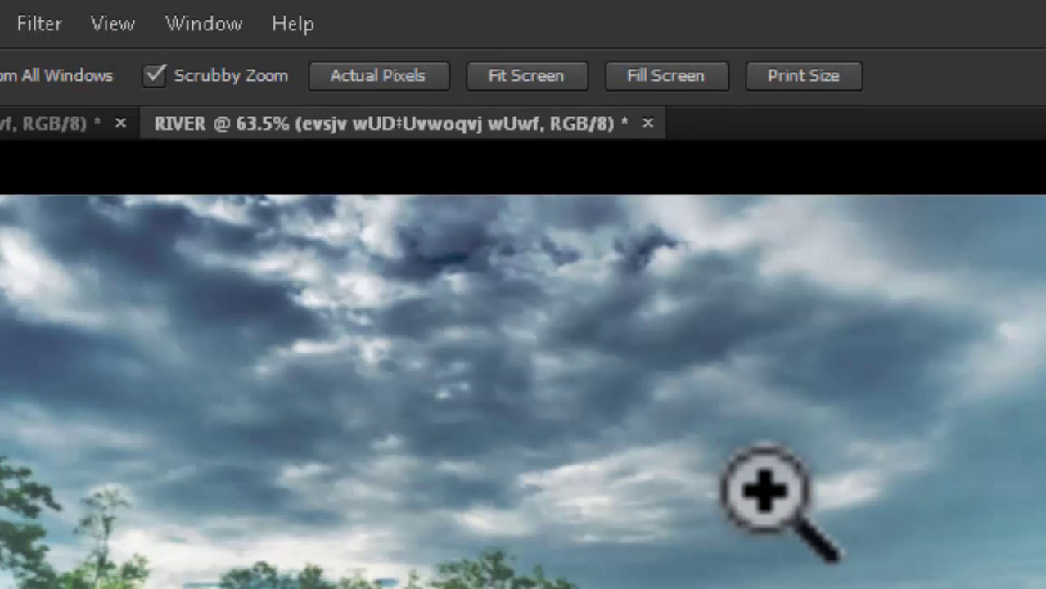
key(ctrl+r)
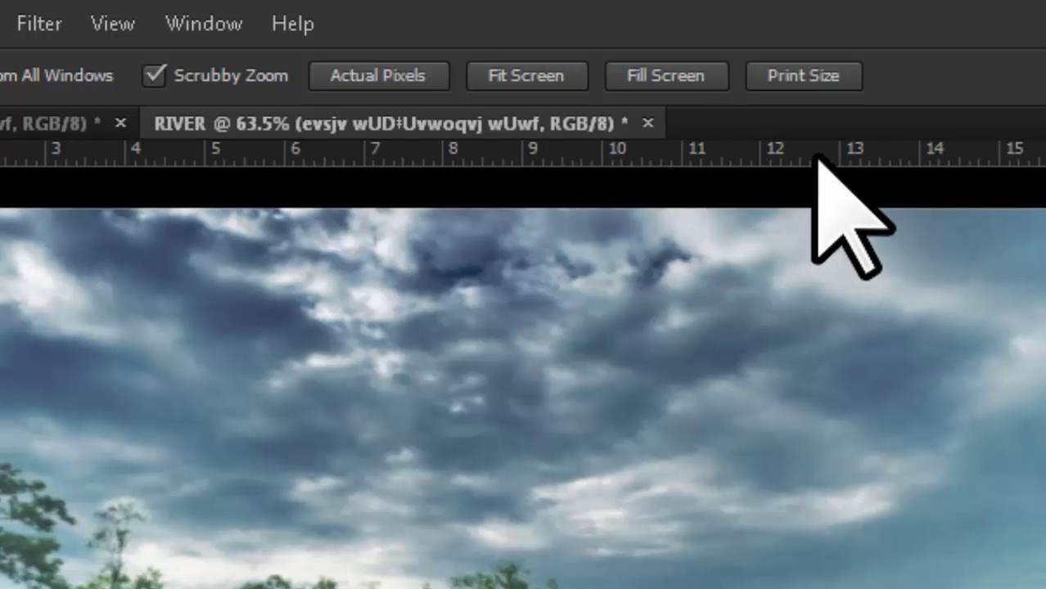
key(alt)
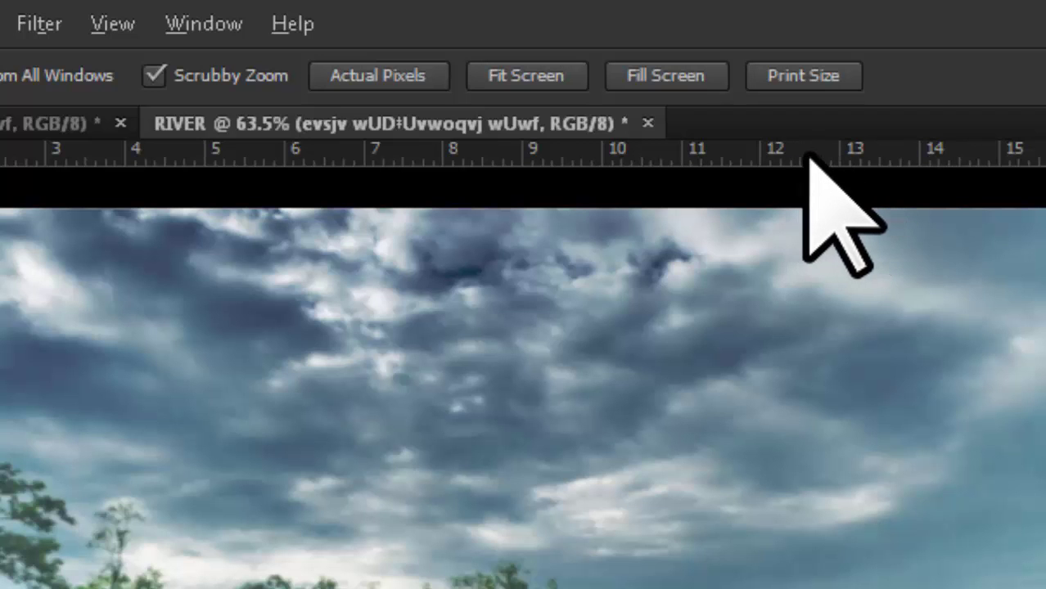
- Open Preferences from the ruler, browse a few pages, and enable Zoom with Scroll Wheel in General
double_click(817, 152)
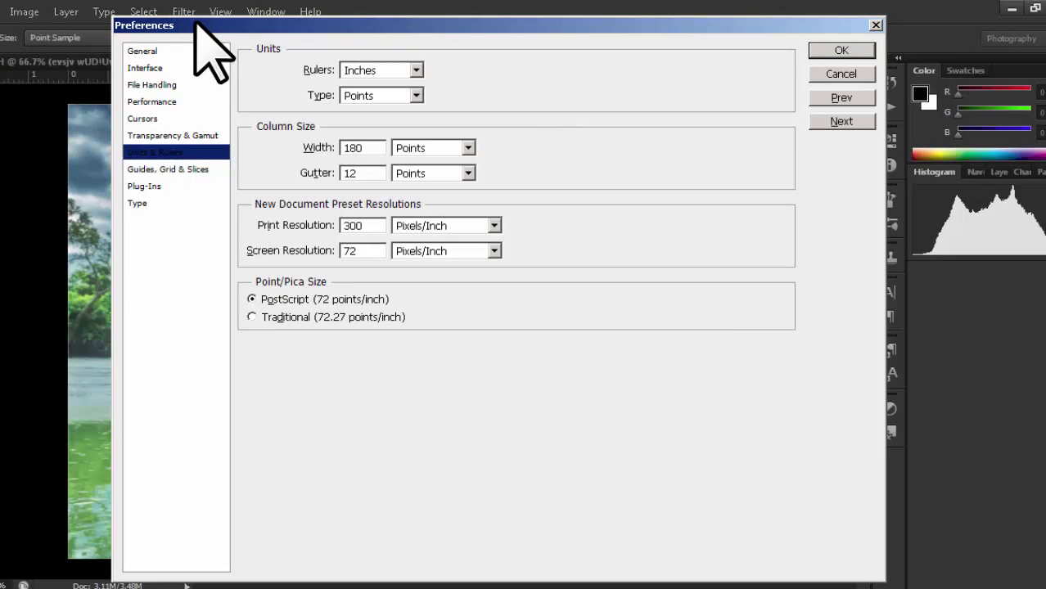
click(144, 50)
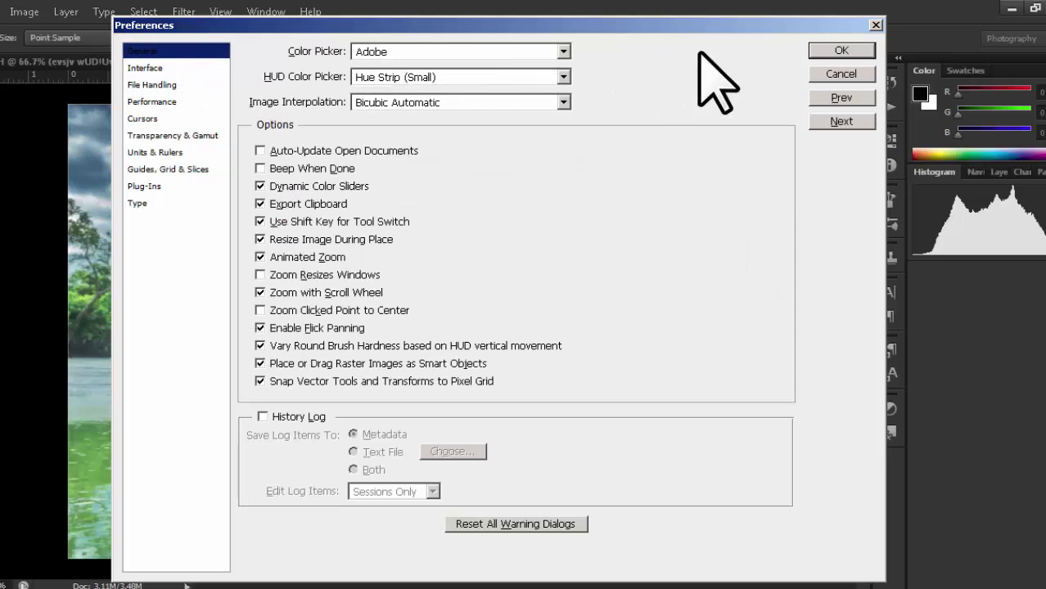
click(152, 135)
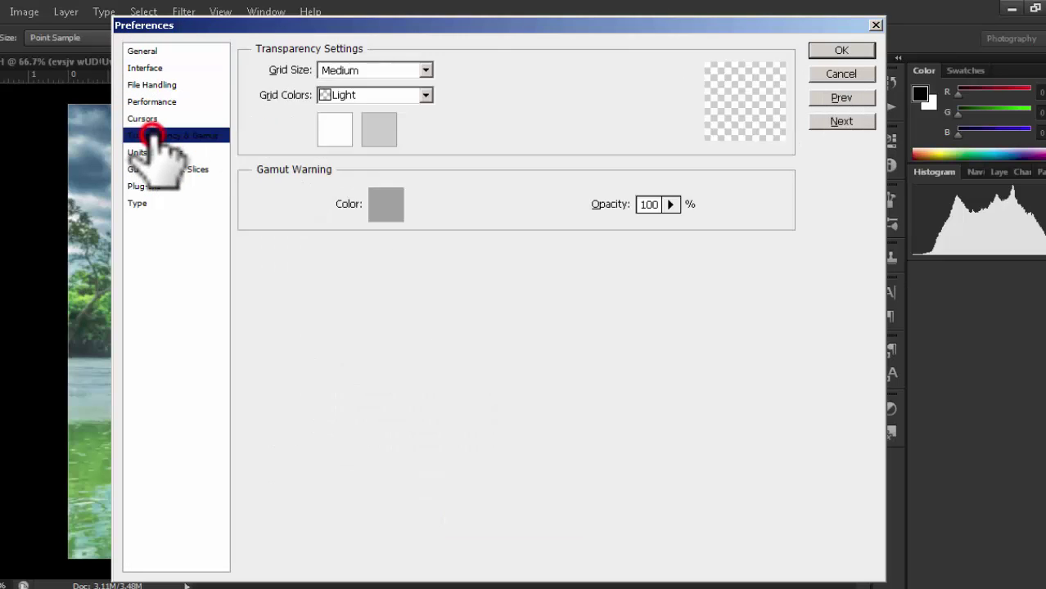
click(142, 51)
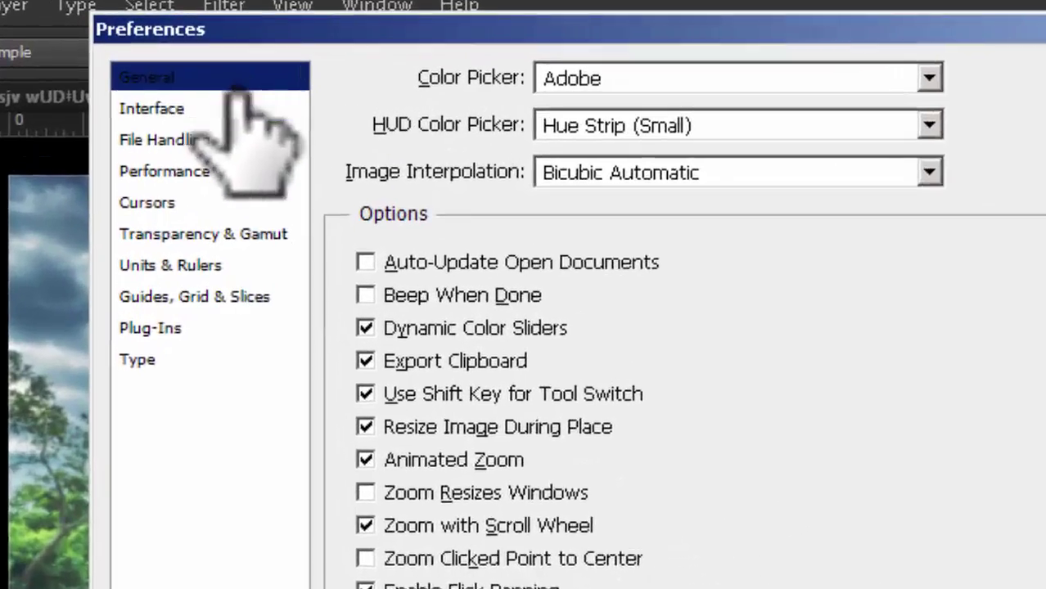
click(168, 265)
click(155, 77)
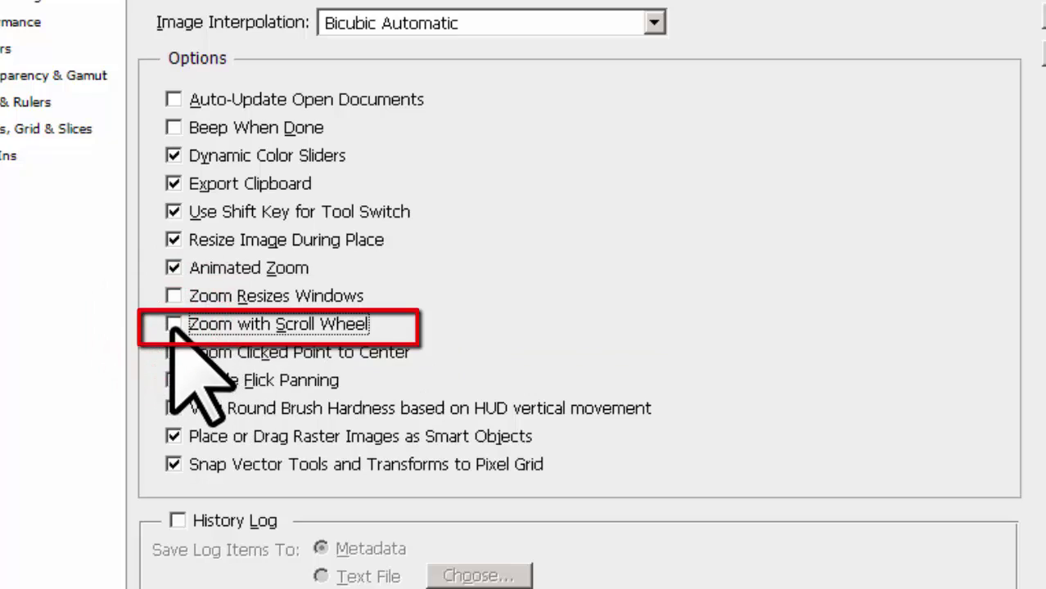
click(173, 325)
click(989, 46)
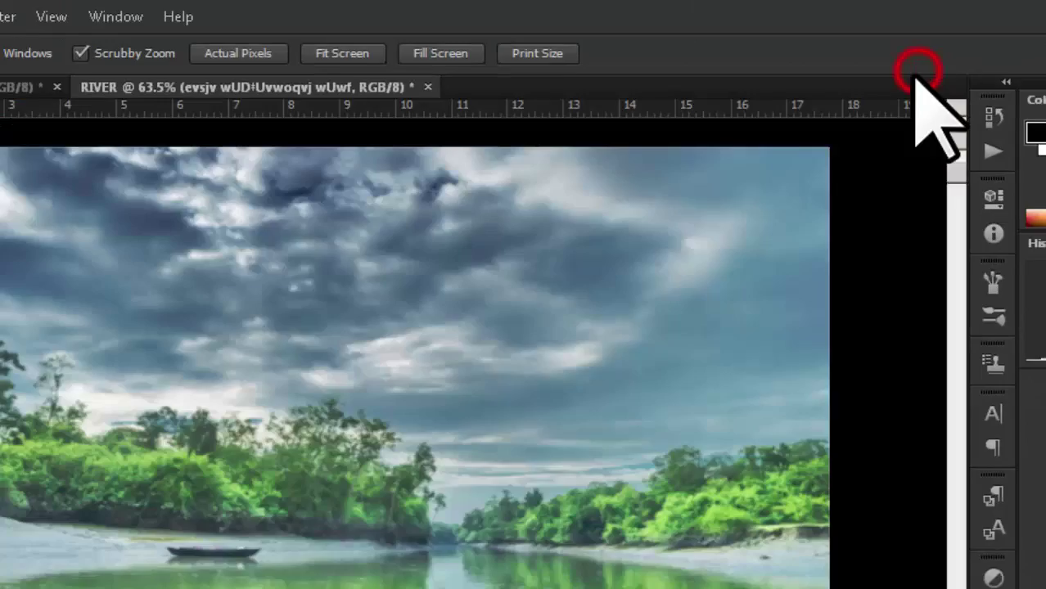
scroll(633, 405, down, 2)
scroll(633, 406, up, 2)
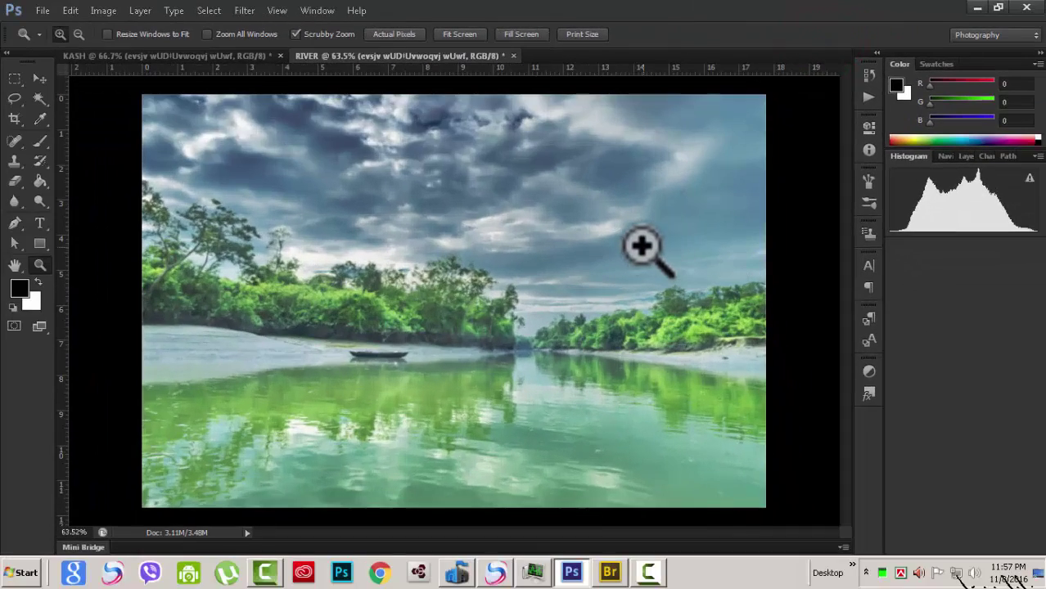
scroll(642, 245, down, 1)
scroll(643, 245, up, 3)
scroll(644, 243, down, 3)
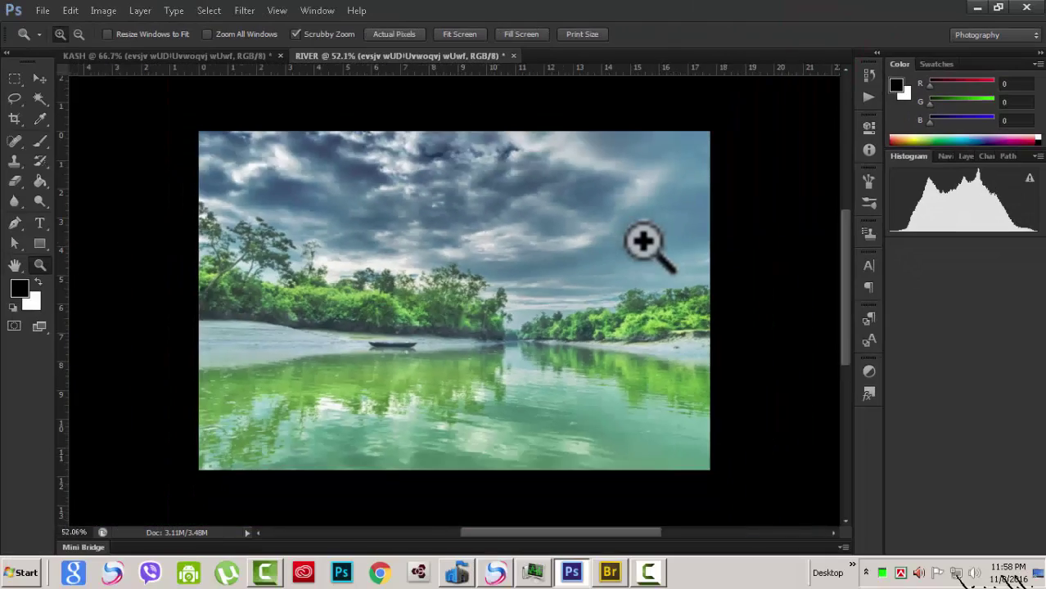
scroll(642, 241, down, 1)
scroll(643, 240, up, 3)
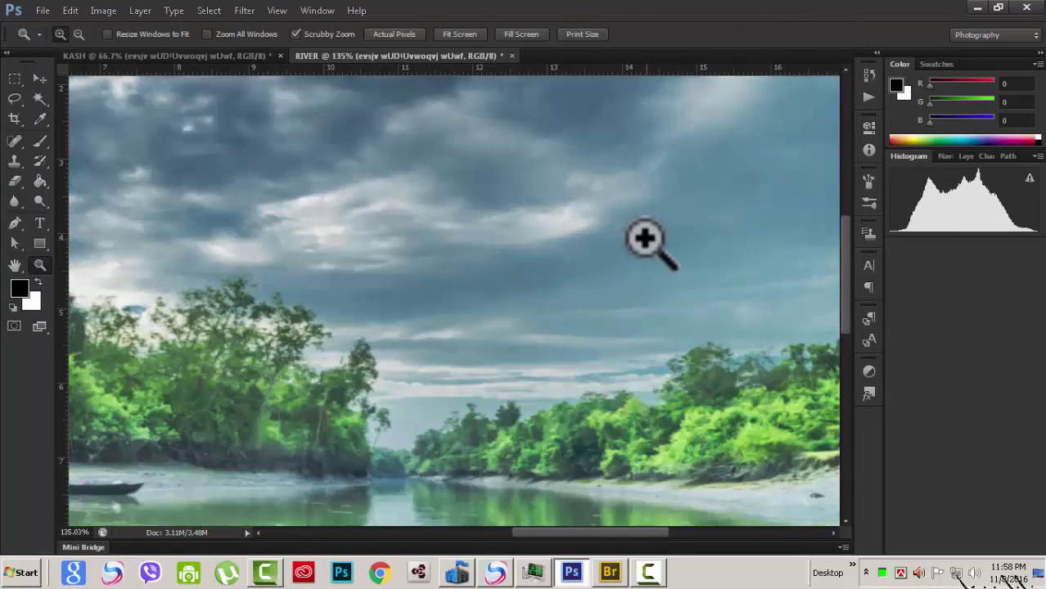
scroll(645, 238, up, 5)
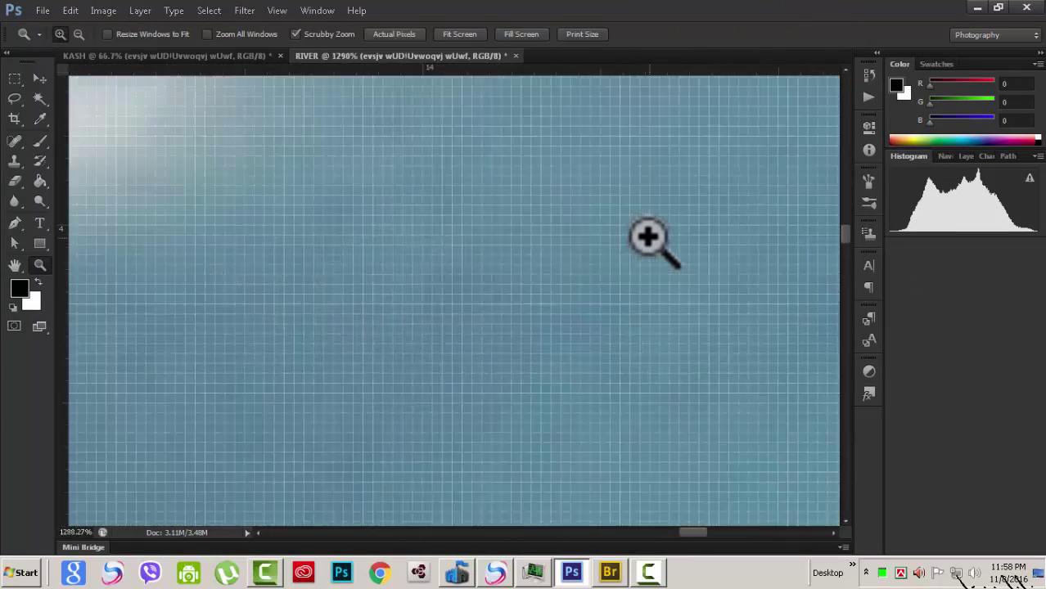
scroll(647, 237, down, 5)
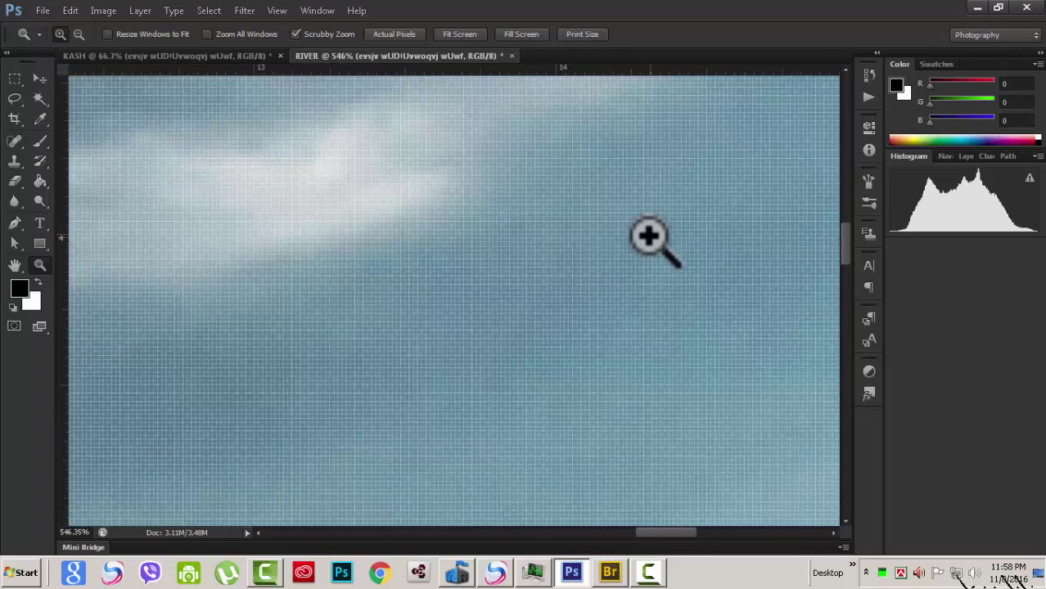
scroll(648, 238, down, 5)
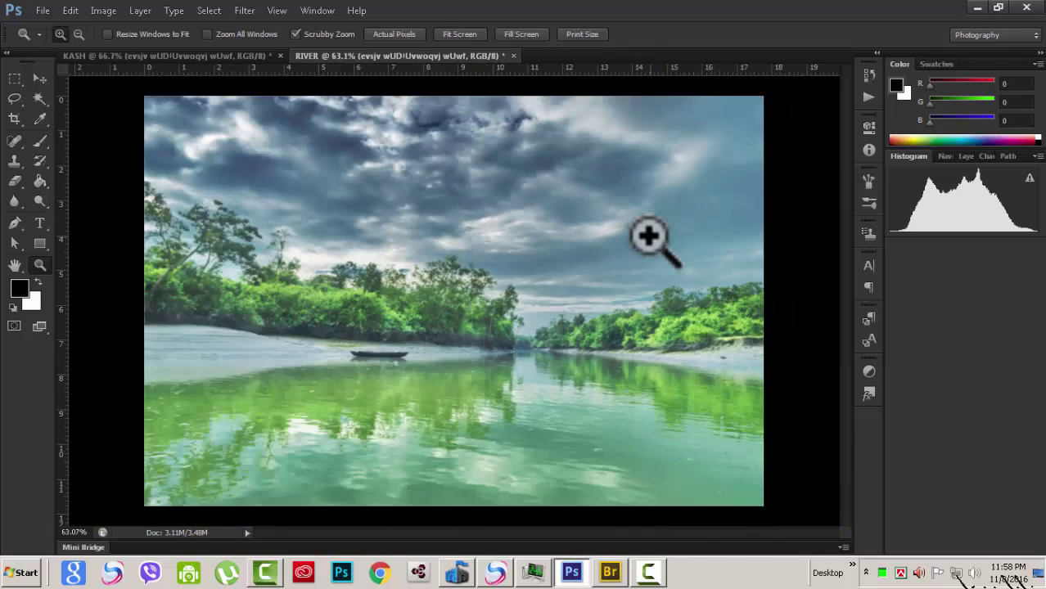
scroll(648, 237, down, 2)
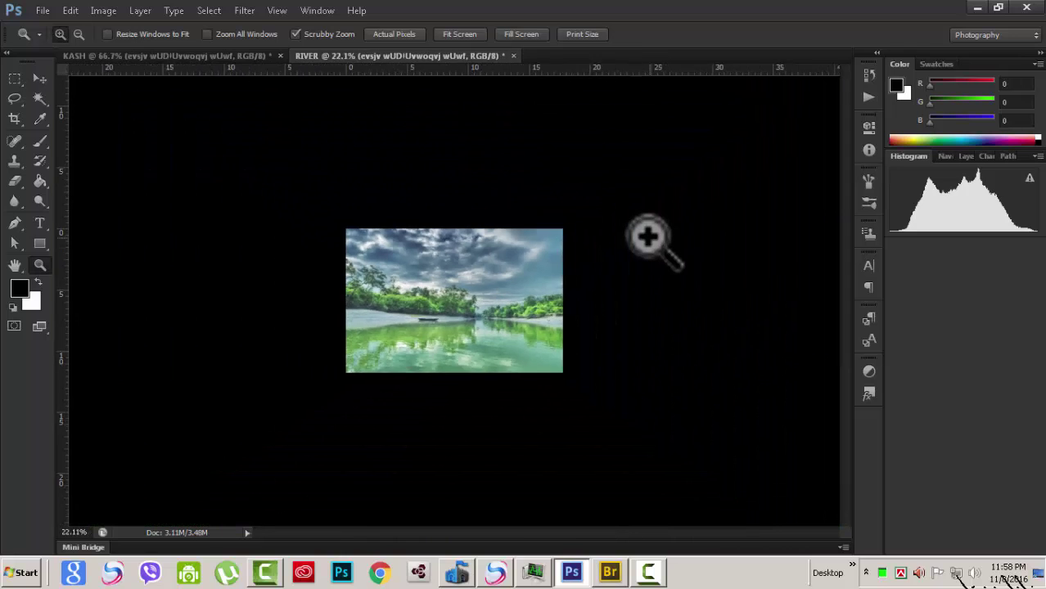
scroll(649, 237, up, 4)
scroll(647, 237, up, 1)
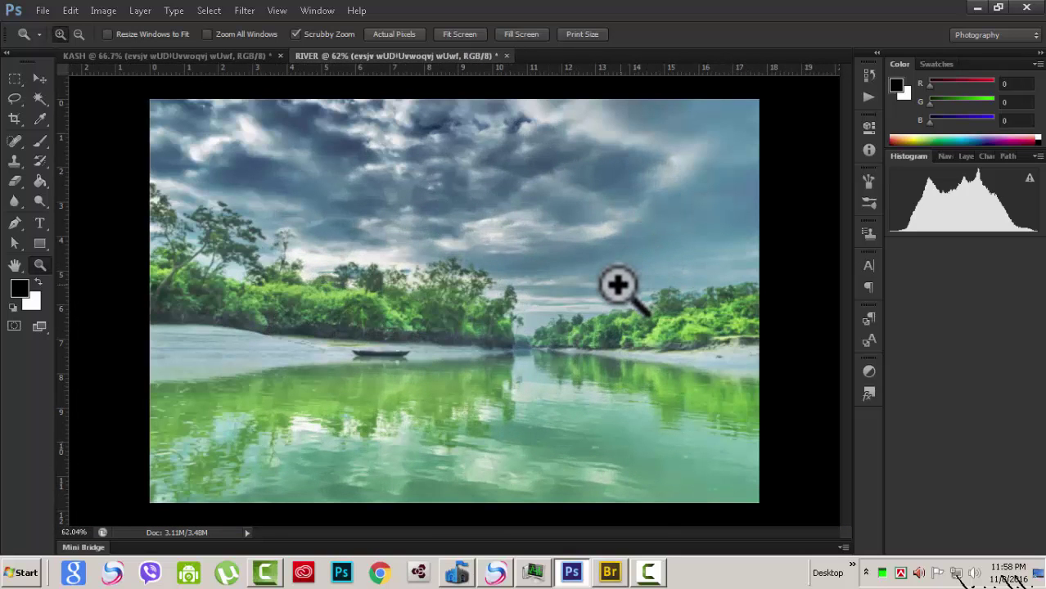
scroll(616, 283, up, 1)
scroll(618, 280, down, 1)
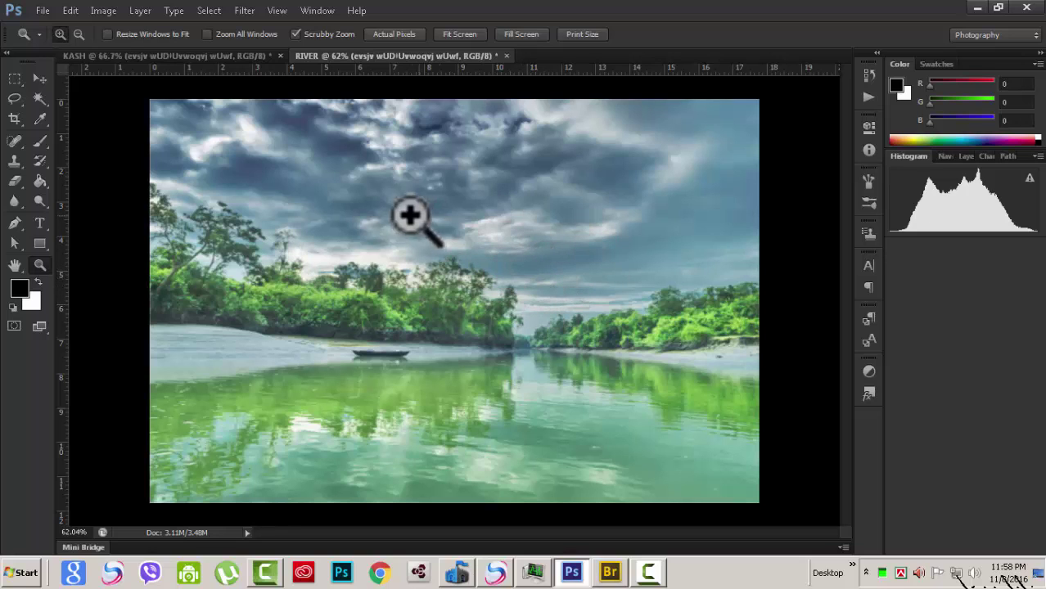
- Scrubby-zoom RIVER in and out around the trees, then switch to the KASH image at 61.11%
drag(528, 290, 525, 291)
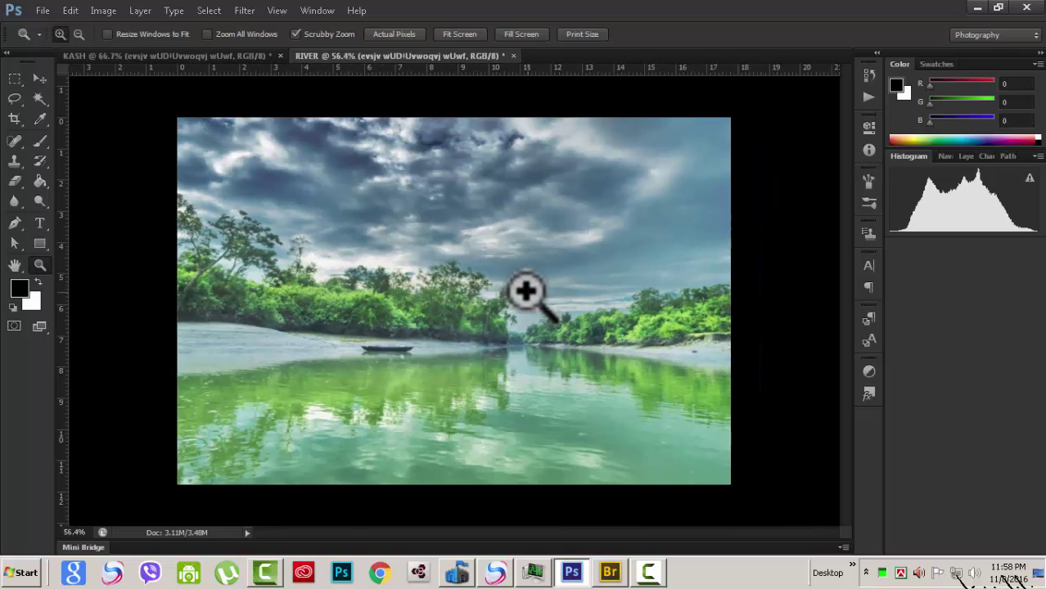
click(528, 292)
alt+click(532, 294)
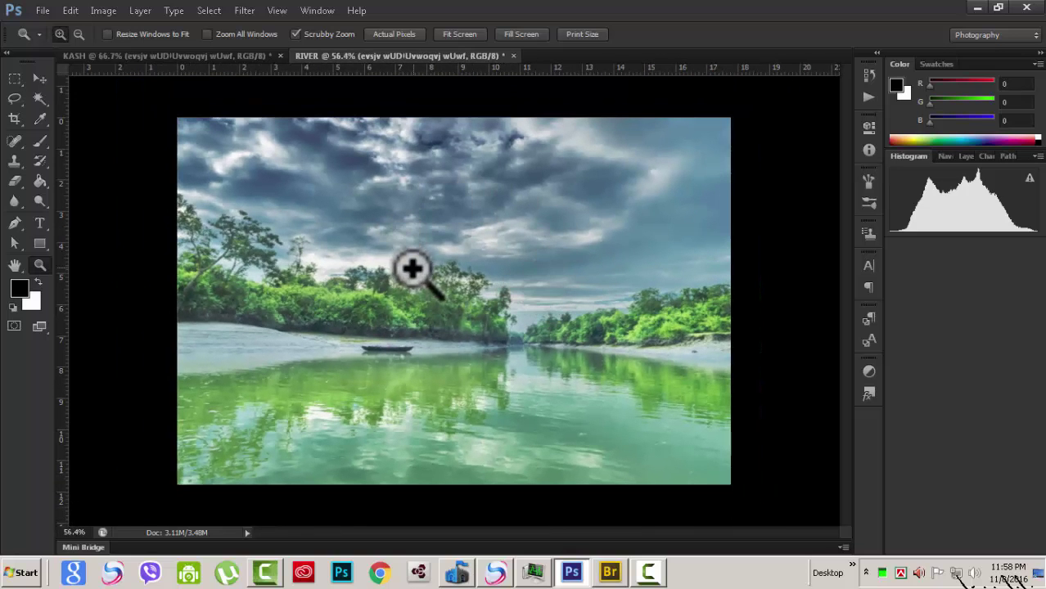
drag(497, 290, 495, 290)
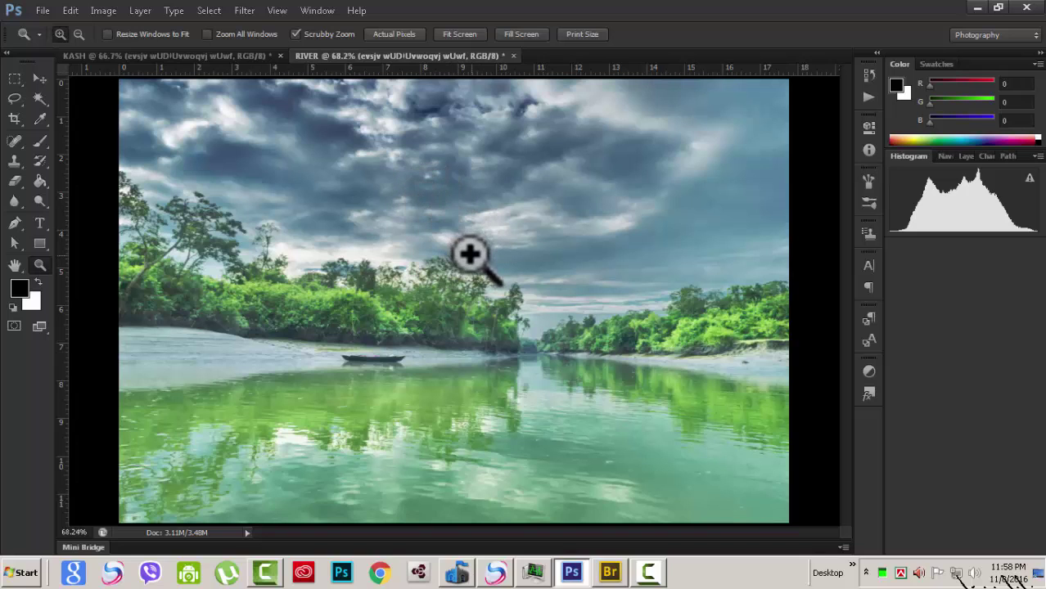
drag(446, 213, 444, 209)
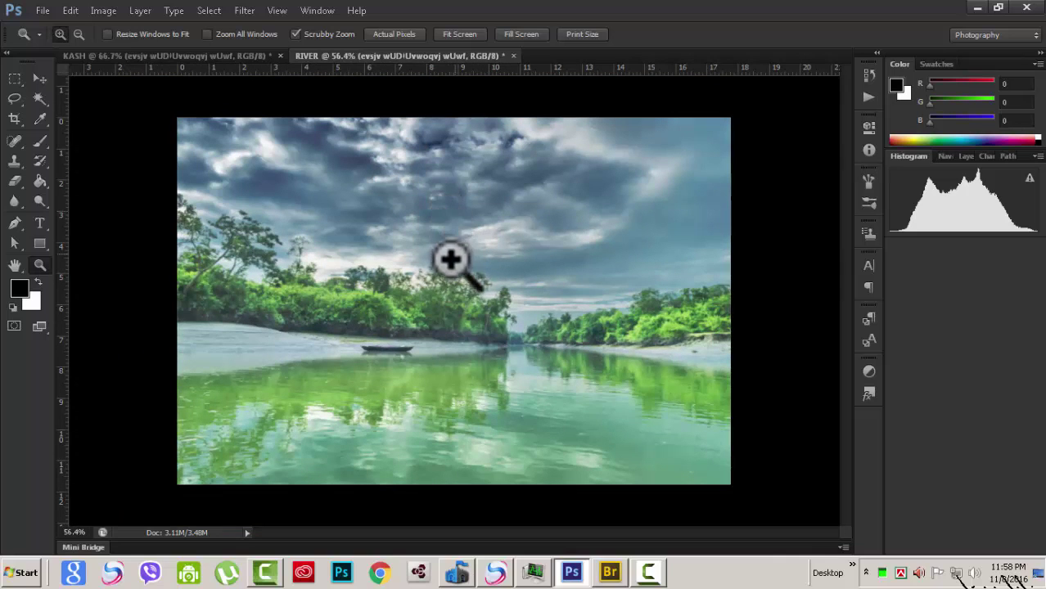
drag(451, 286, 451, 296)
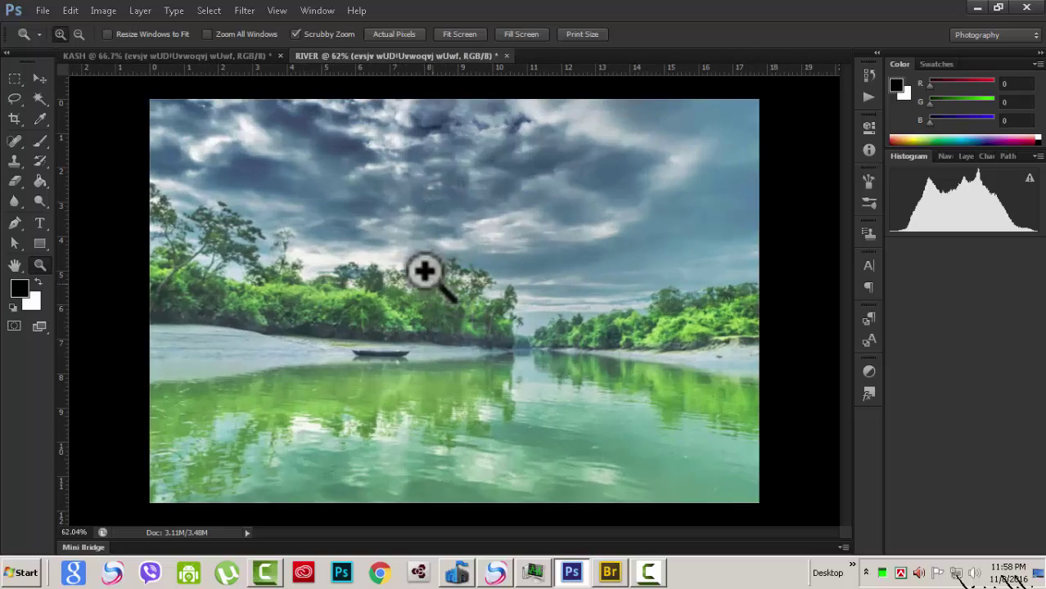
click(211, 57)
drag(542, 350, 541, 347)
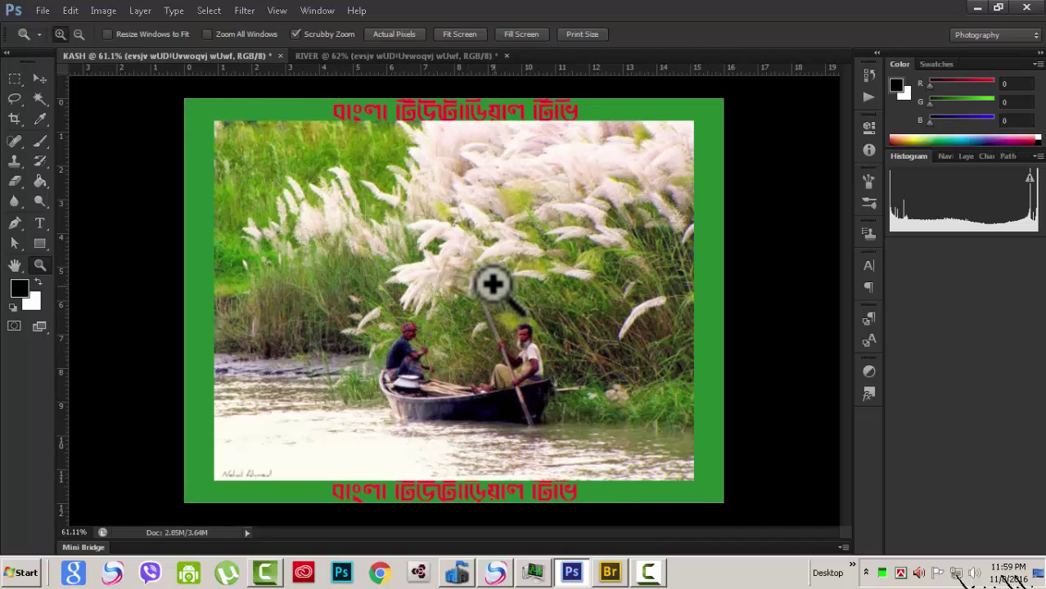
- Scrubby-zoom into the KASH boat scene, closing in on the man's red turban
drag(491, 284, 491, 288)
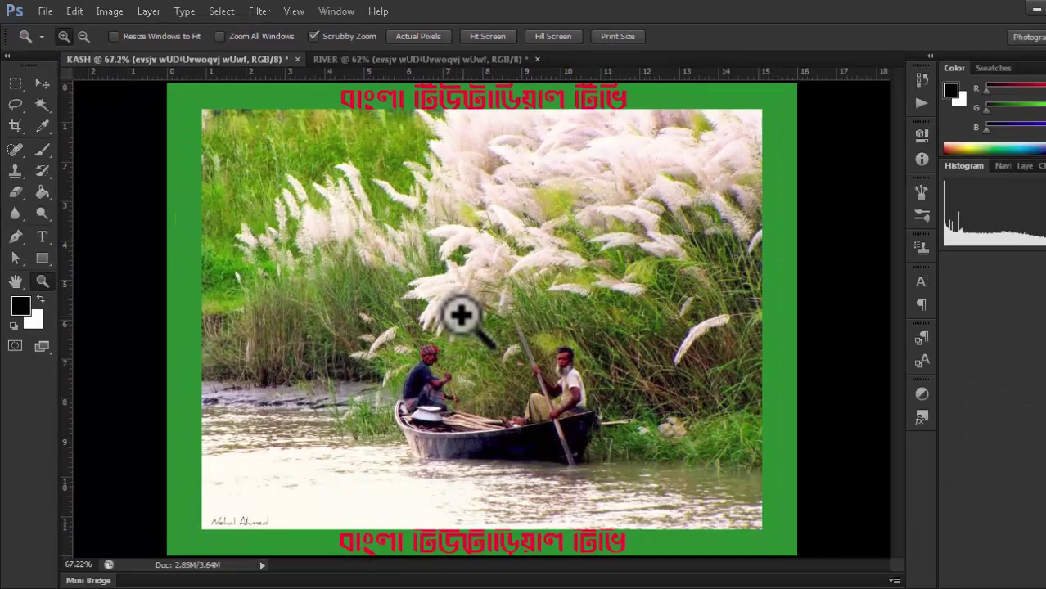
drag(461, 314, 466, 286)
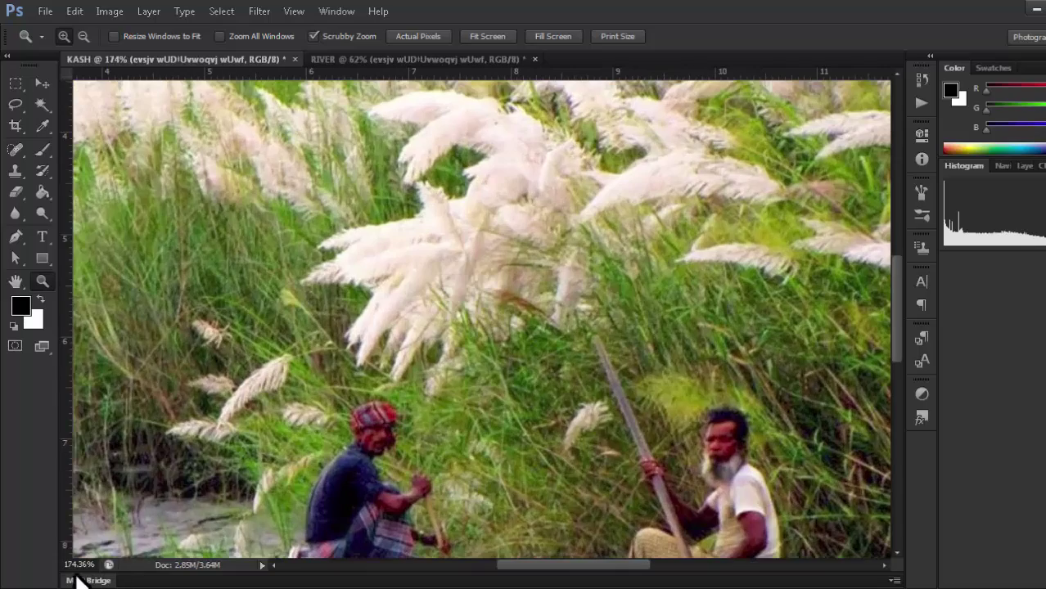
drag(402, 428, 402, 408)
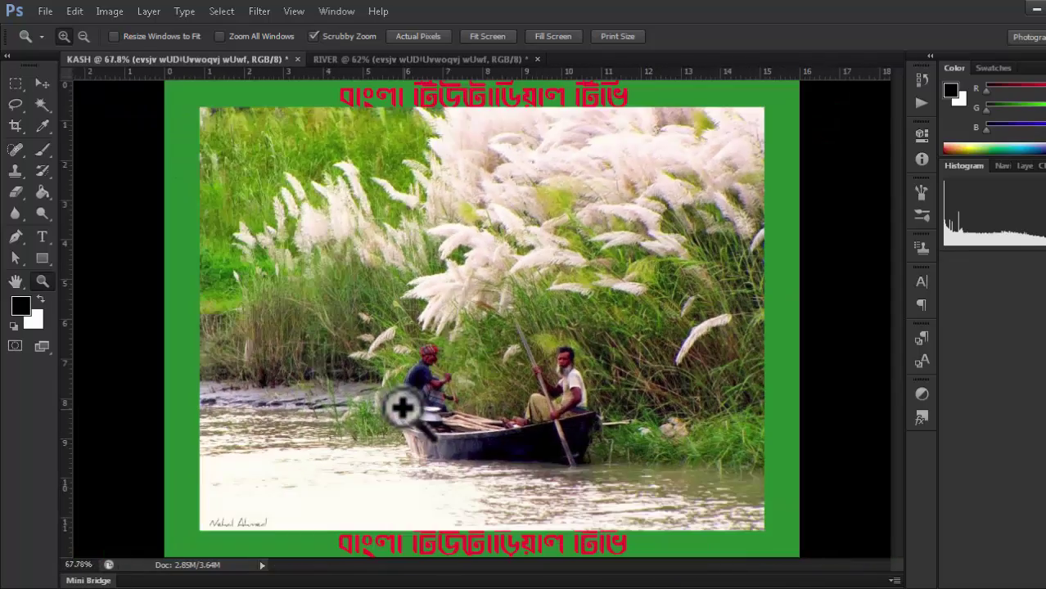
- Show KASH at 100% with Actual Pixels, then use Fit Screen to return to 66.9%
click(421, 36)
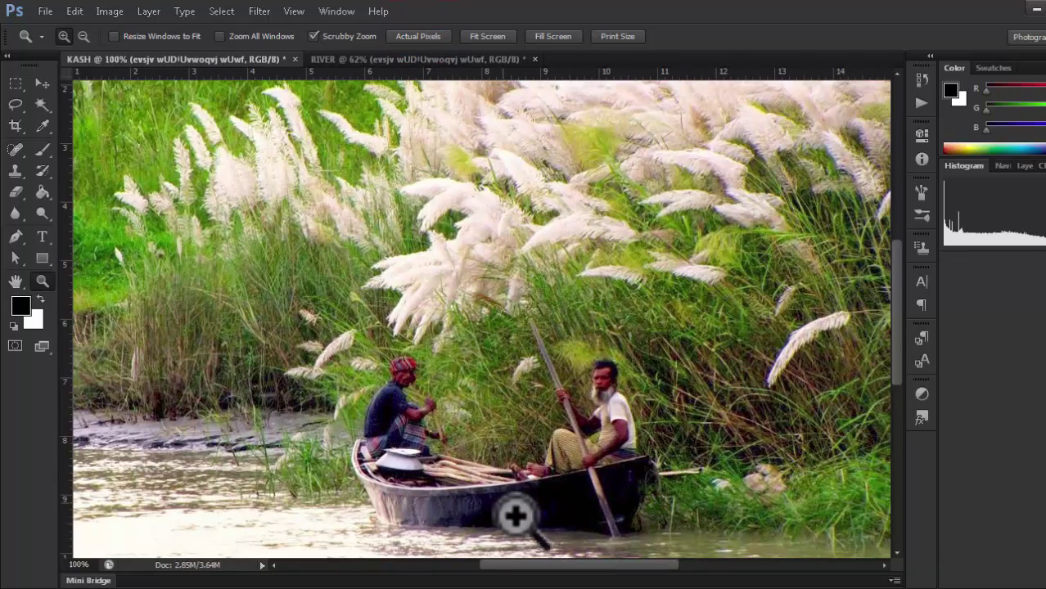
mouse_move(559, 567)
mouse_down()
mouse_move(437, 563)
mouse_move(633, 564)
mouse_move(579, 573)
mouse_up()
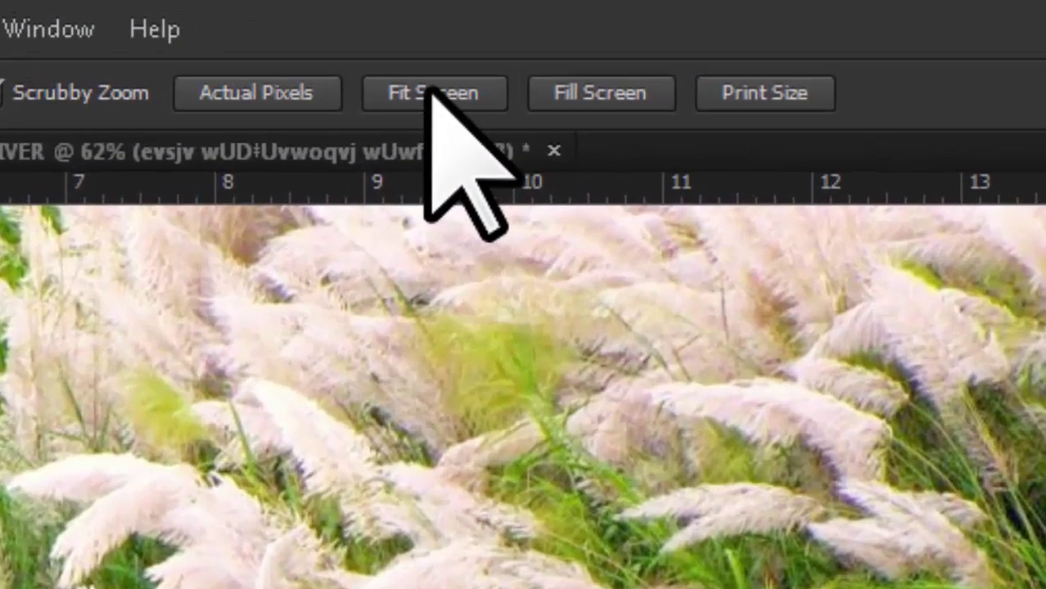
click(429, 90)
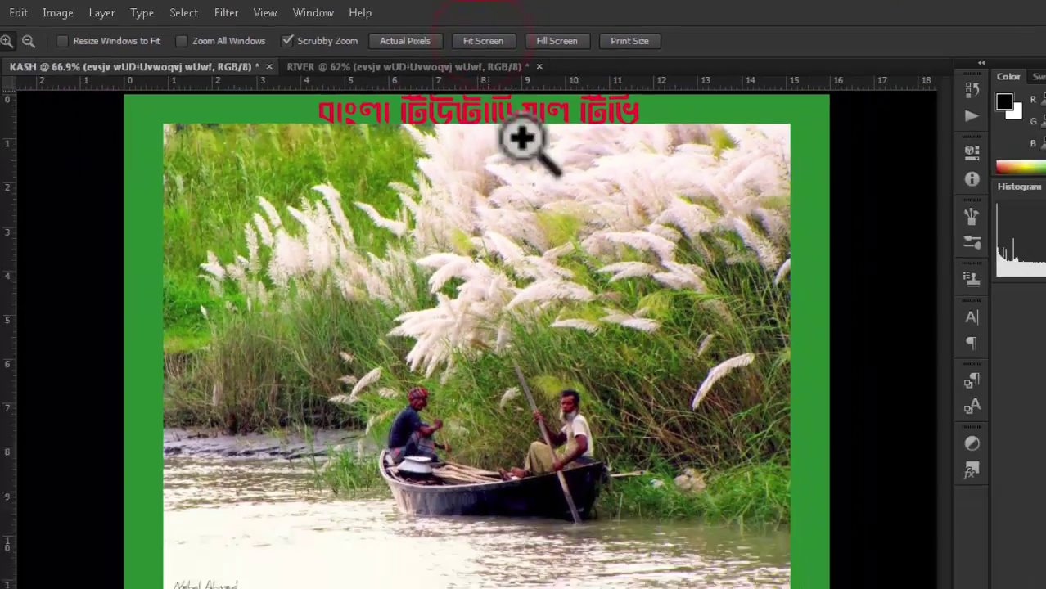
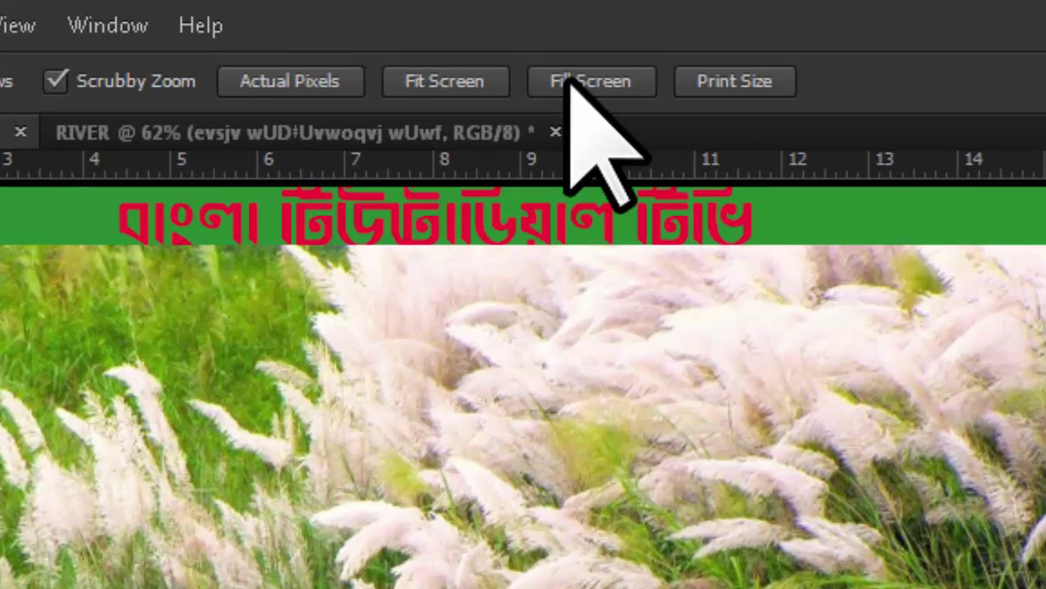
- Toggle KASH between Fill Screen and Print Size, then zoom out to show the whole green-bordered photo
click(587, 81)
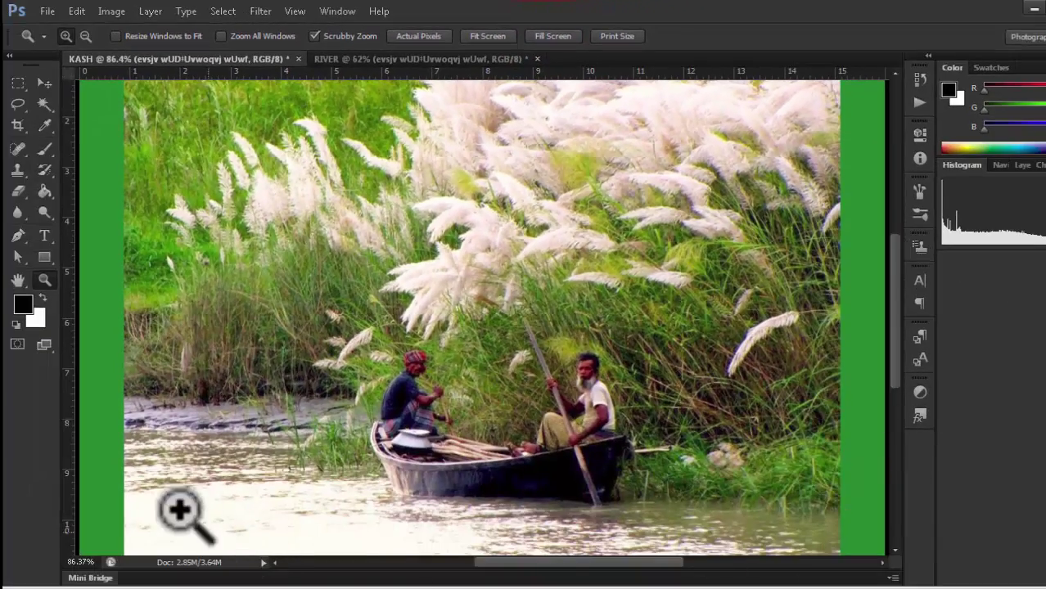
drag(899, 379, 889, 498)
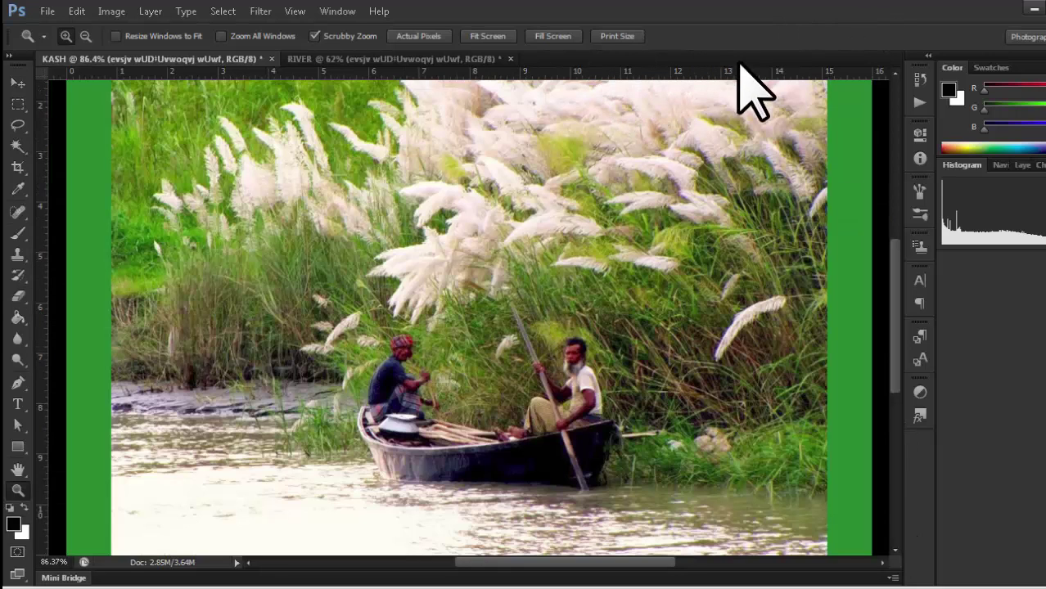
click(614, 36)
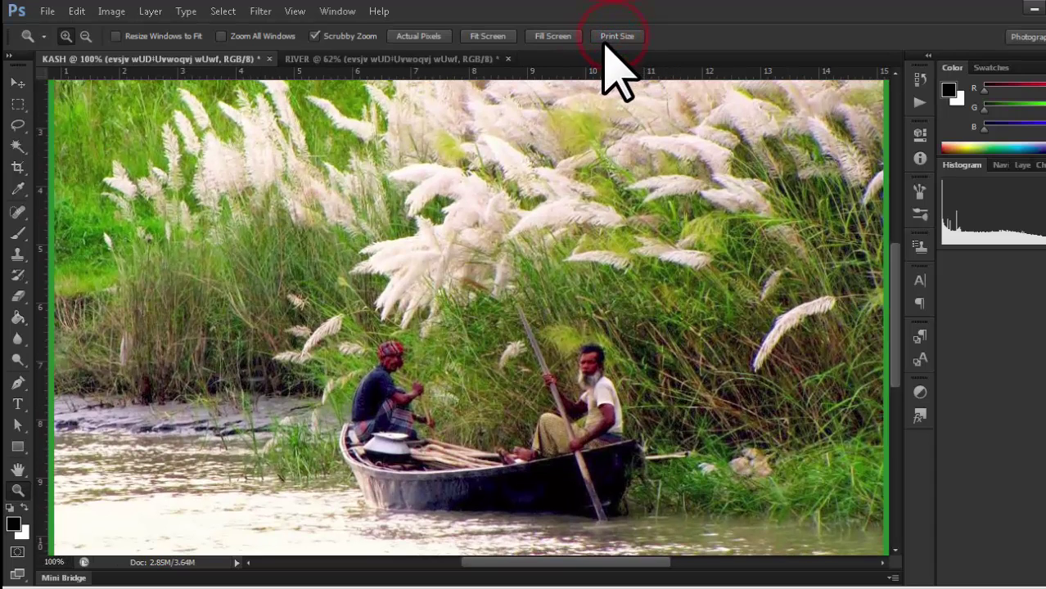
click(567, 38)
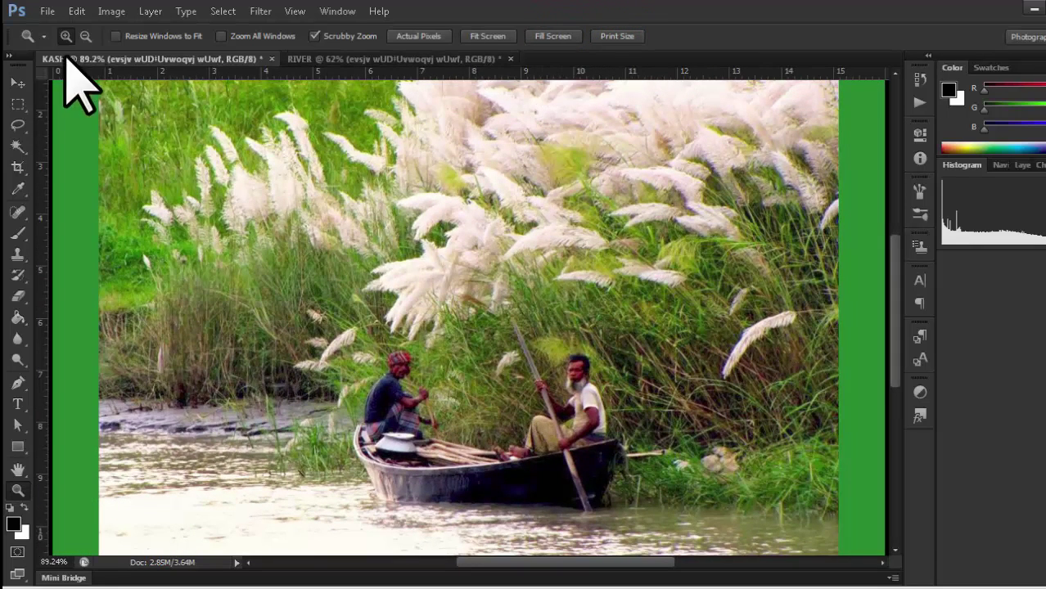
click(619, 37)
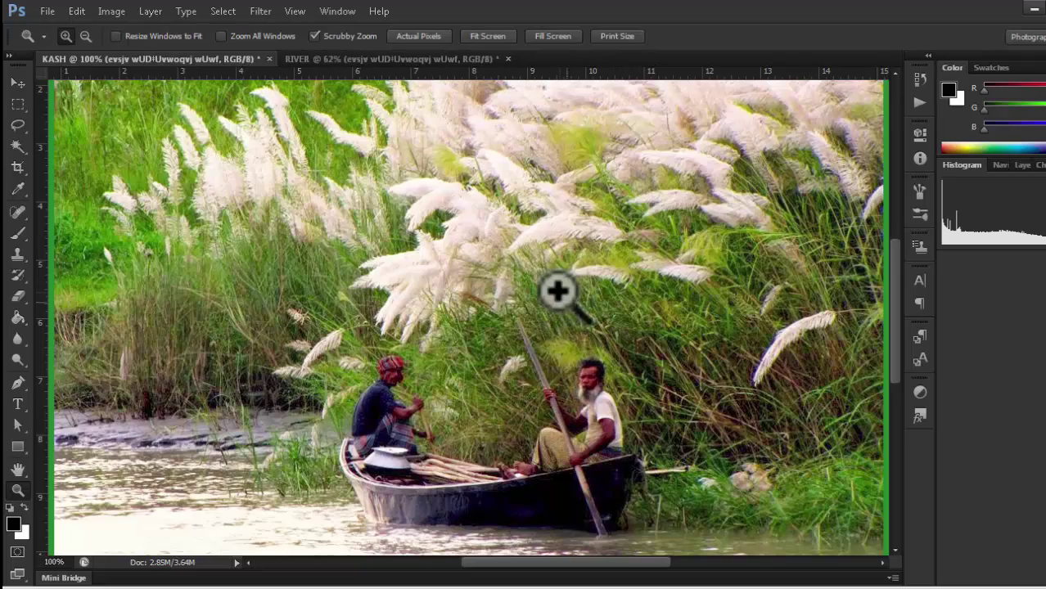
drag(558, 287, 561, 318)
click(562, 318)
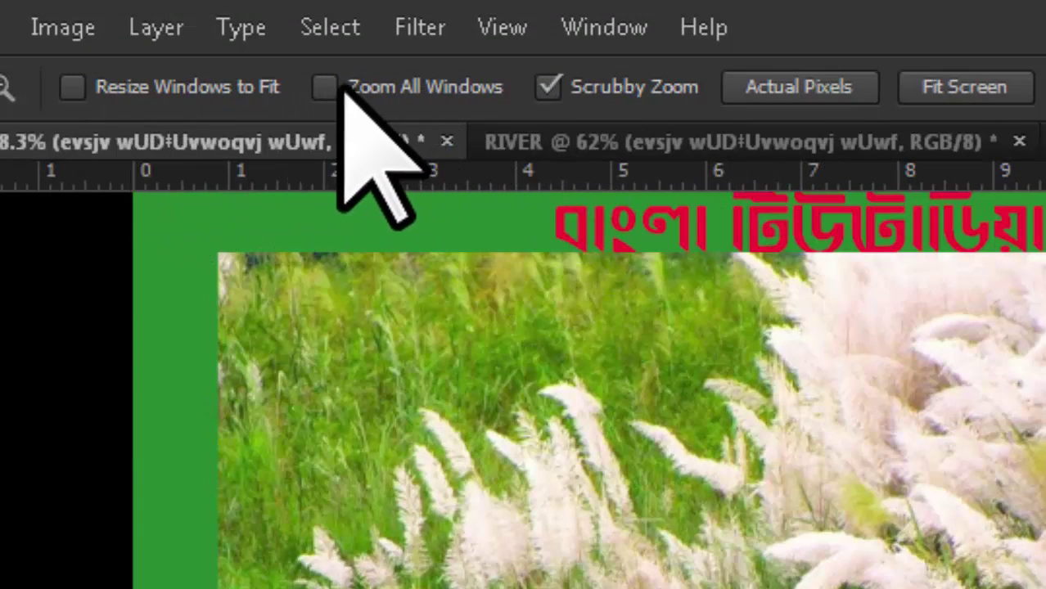
- Turn on Zoom All Windows, enlarge KASH and RIVER side by side, and magnify both to about 400%
click(324, 87)
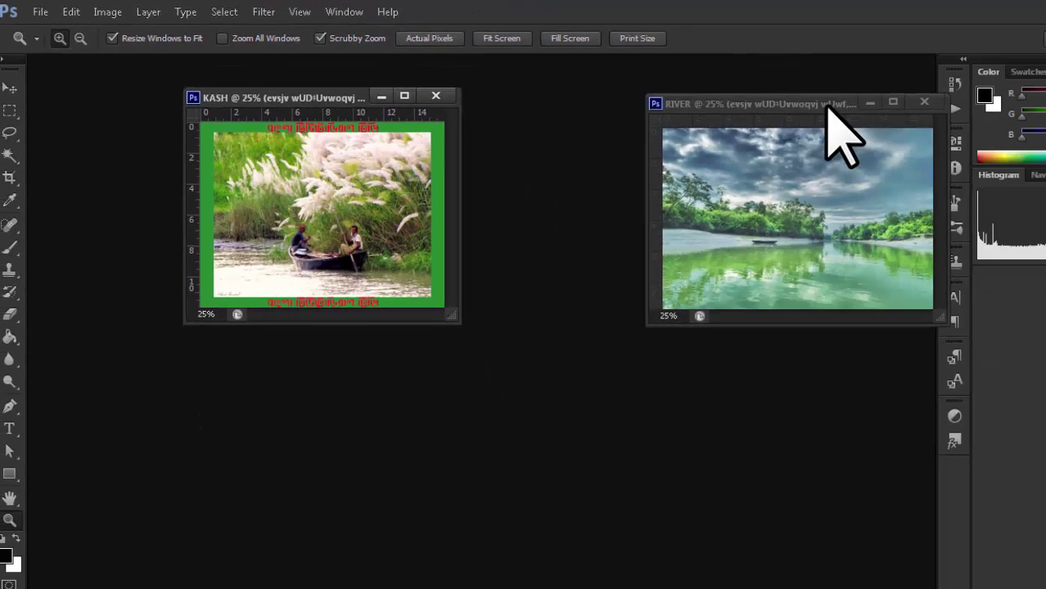
drag(825, 101, 662, 102)
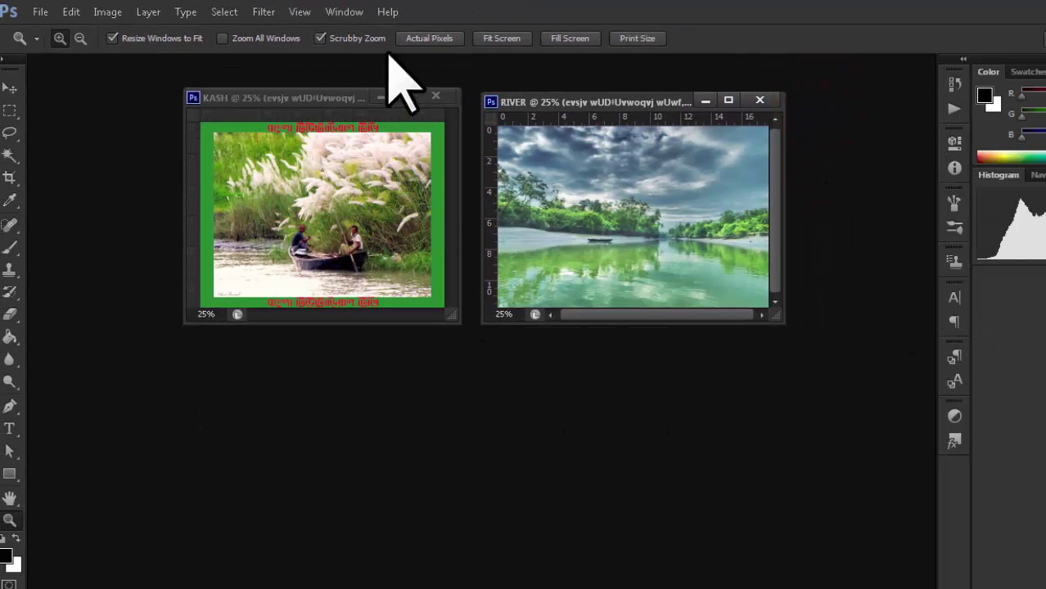
shift+click(272, 110)
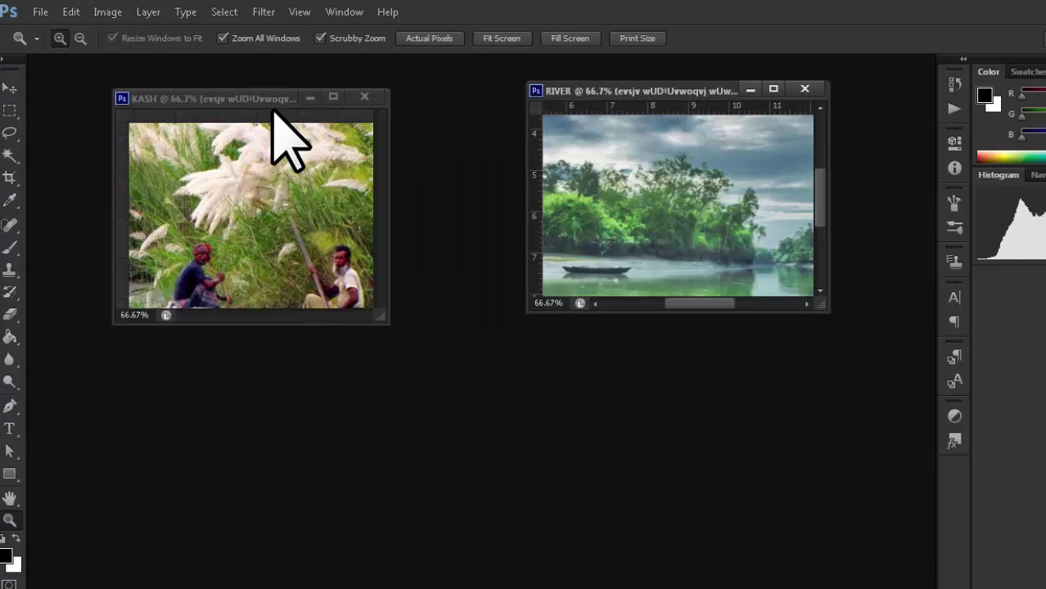
drag(276, 95, 323, 93)
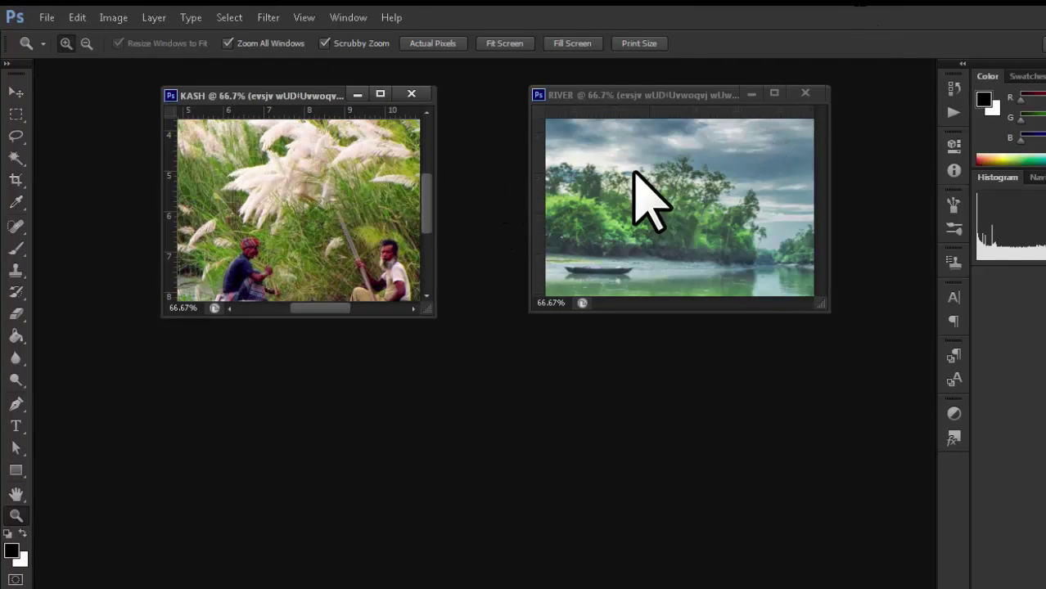
drag(823, 312, 918, 436)
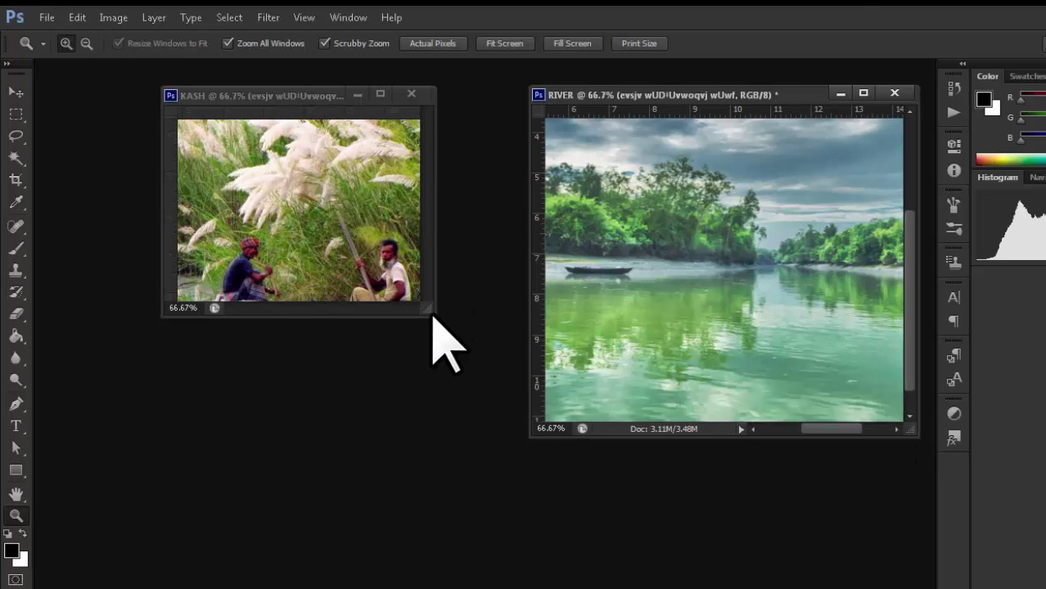
drag(436, 312, 524, 437)
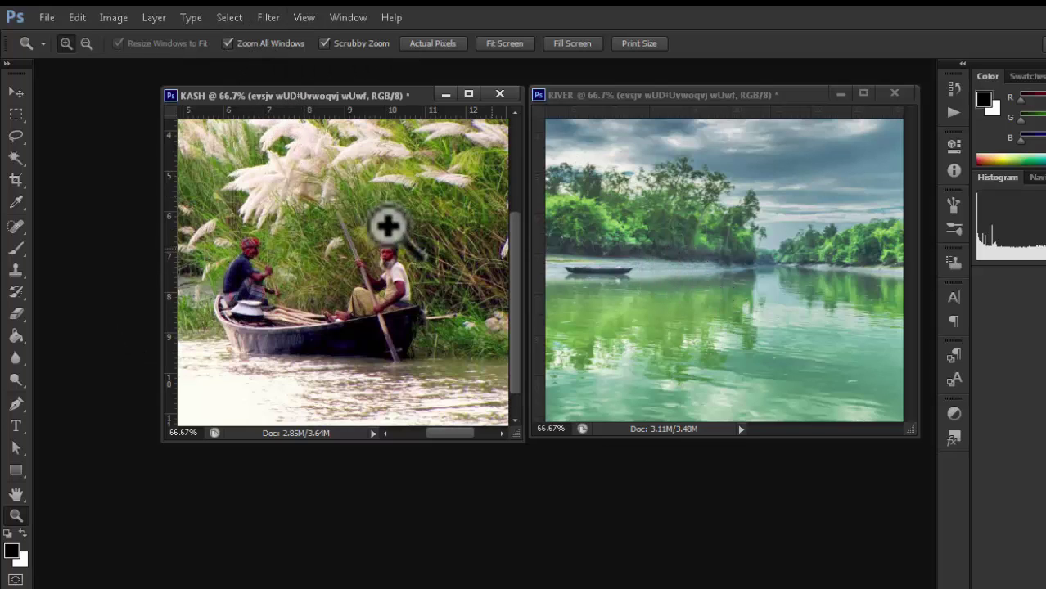
drag(347, 229, 348, 229)
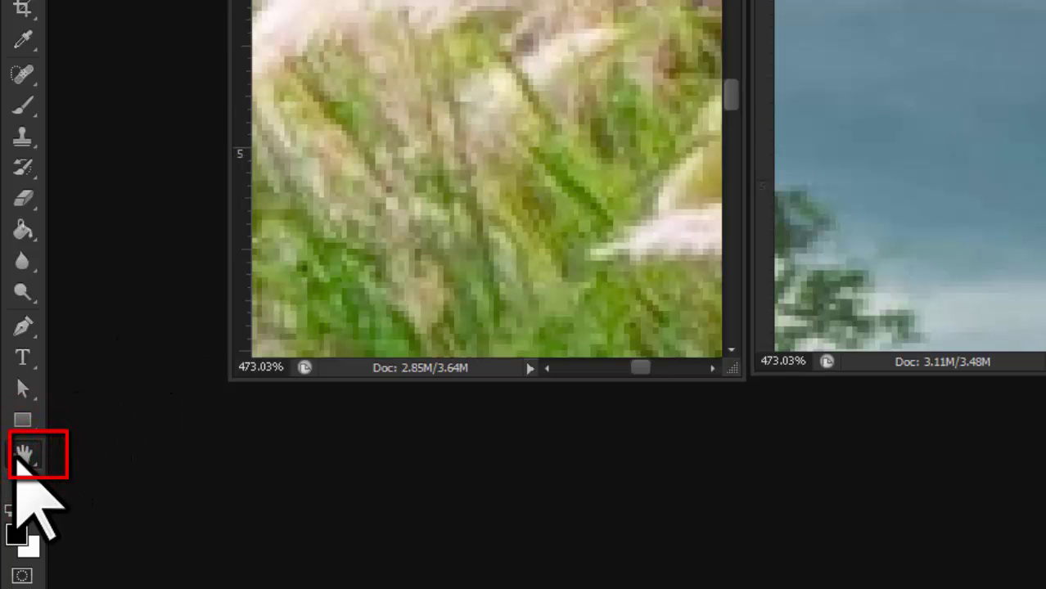
- Switch to the Hand tool and pan KASH down through the grass to the bearded man
click(31, 458)
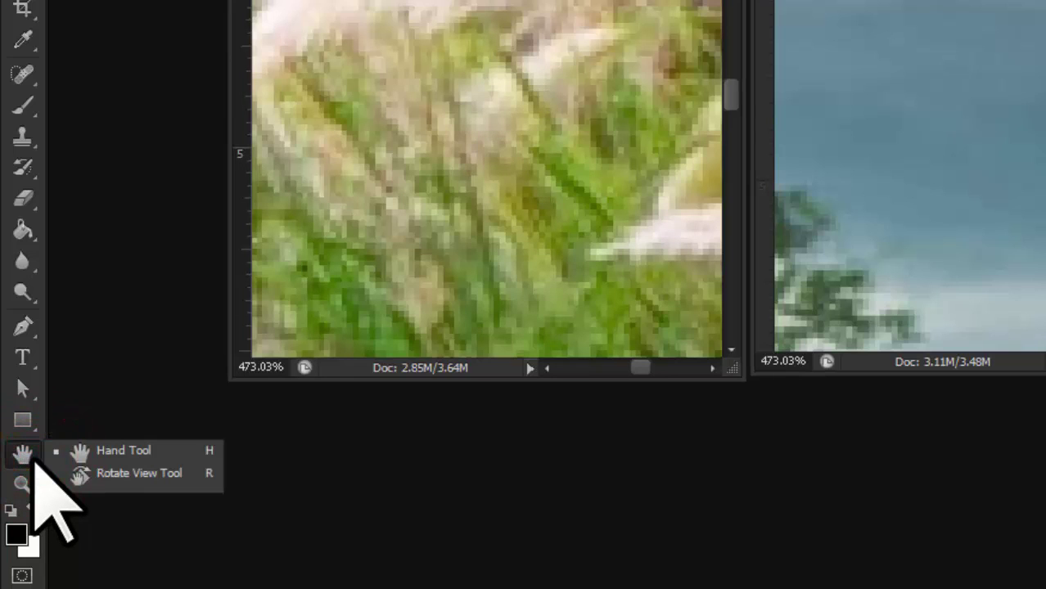
click(84, 444)
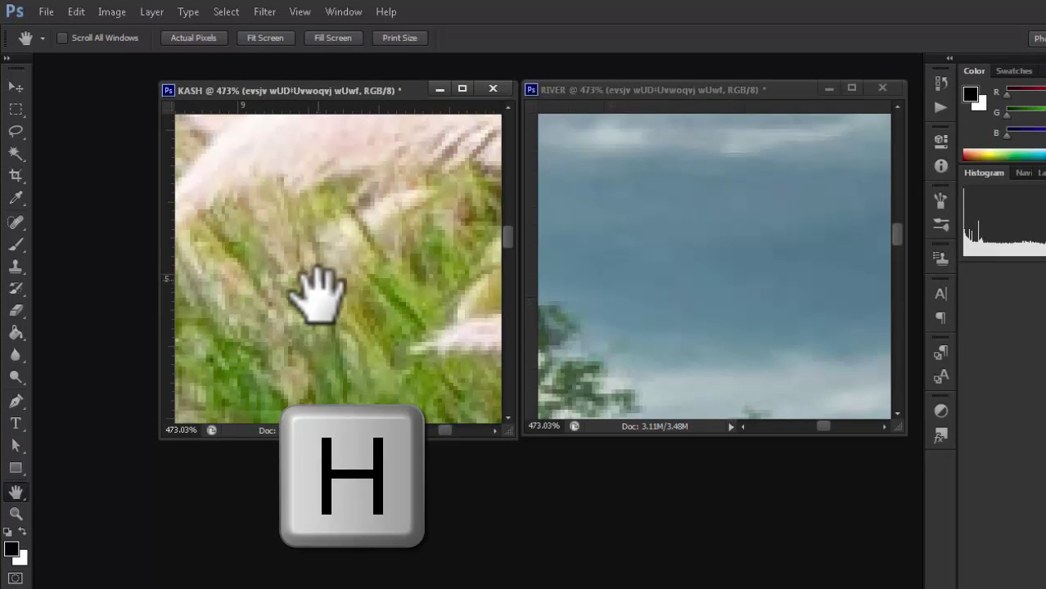
drag(319, 331, 323, 241)
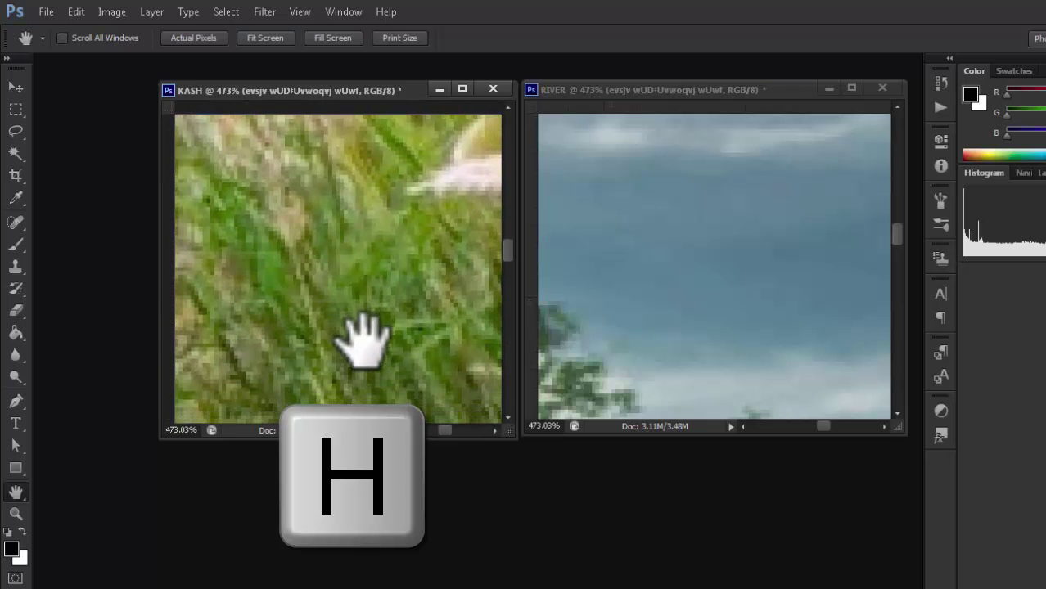
drag(362, 339, 345, 306)
drag(360, 360, 393, 299)
- Pan RIVER to the trees and KASH to the man's face, then dock both as tabs
click(759, 292)
drag(708, 299, 514, 303)
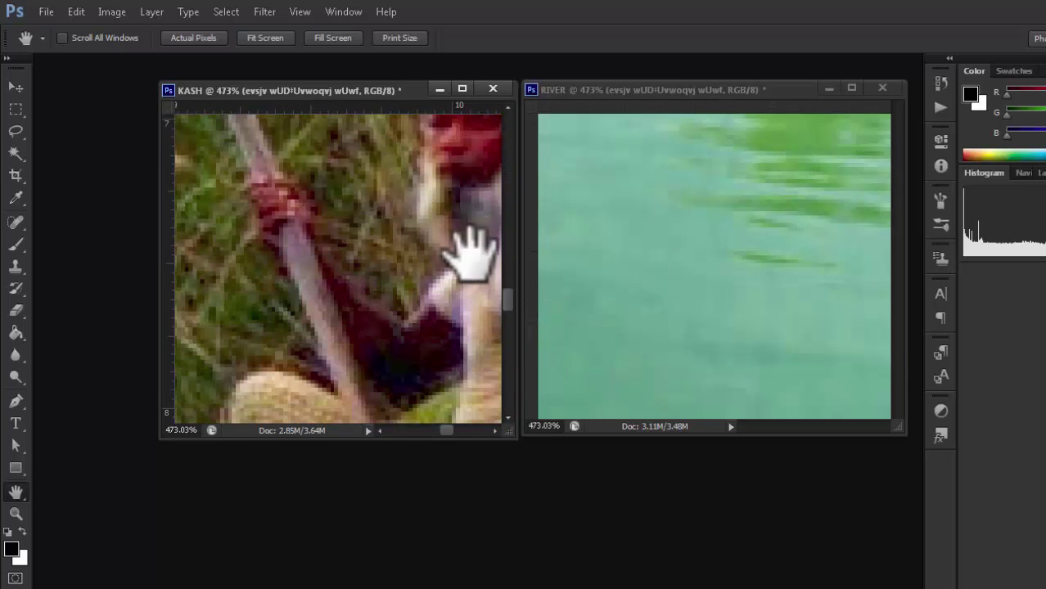
mouse_move(451, 432)
mouse_down()
mouse_move(432, 430)
mouse_move(451, 432)
mouse_up()
drag(401, 291, 356, 254)
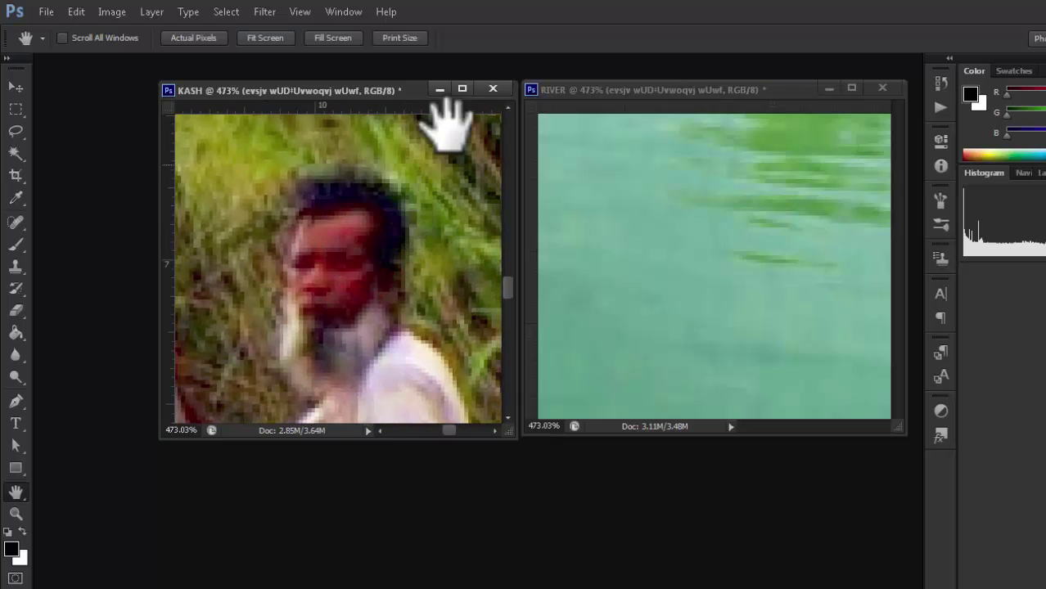
drag(393, 90, 262, 69)
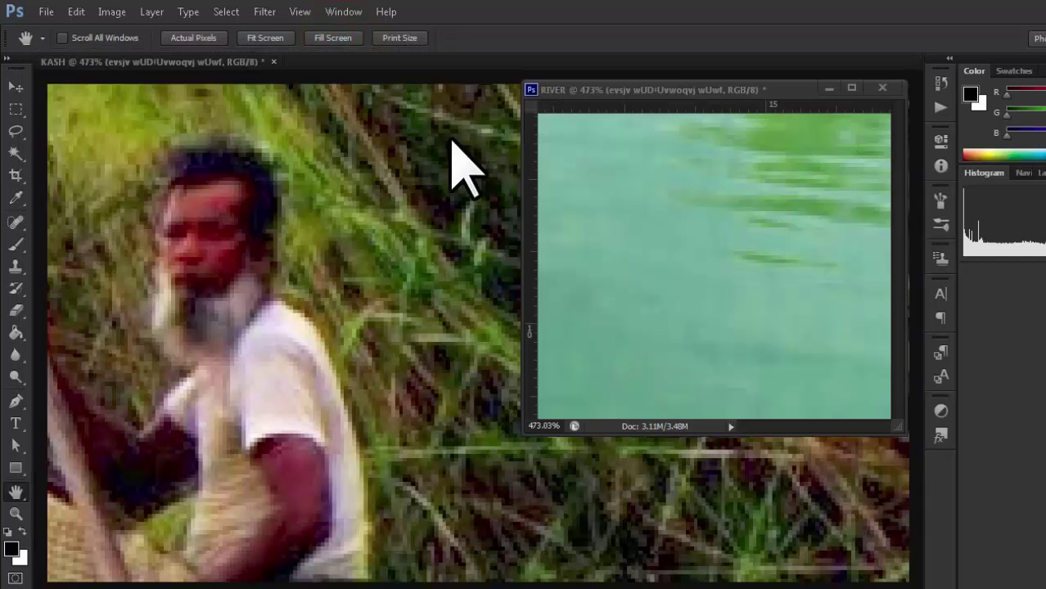
drag(633, 90, 451, 129)
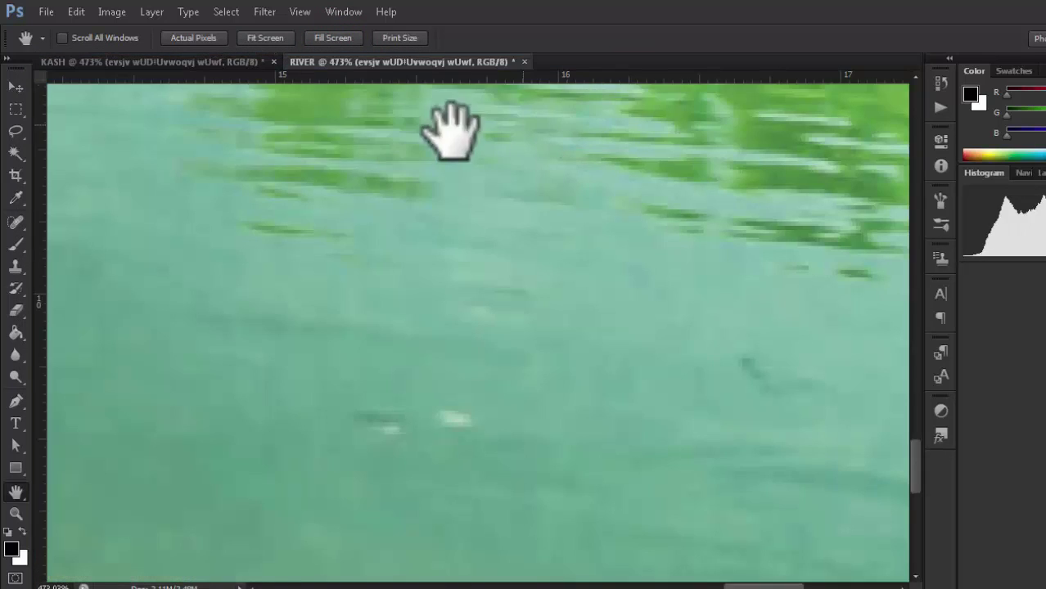
- Switch between the KASH and RIVER tabs and toggle the Scroll All Windows option
click(160, 63)
click(366, 64)
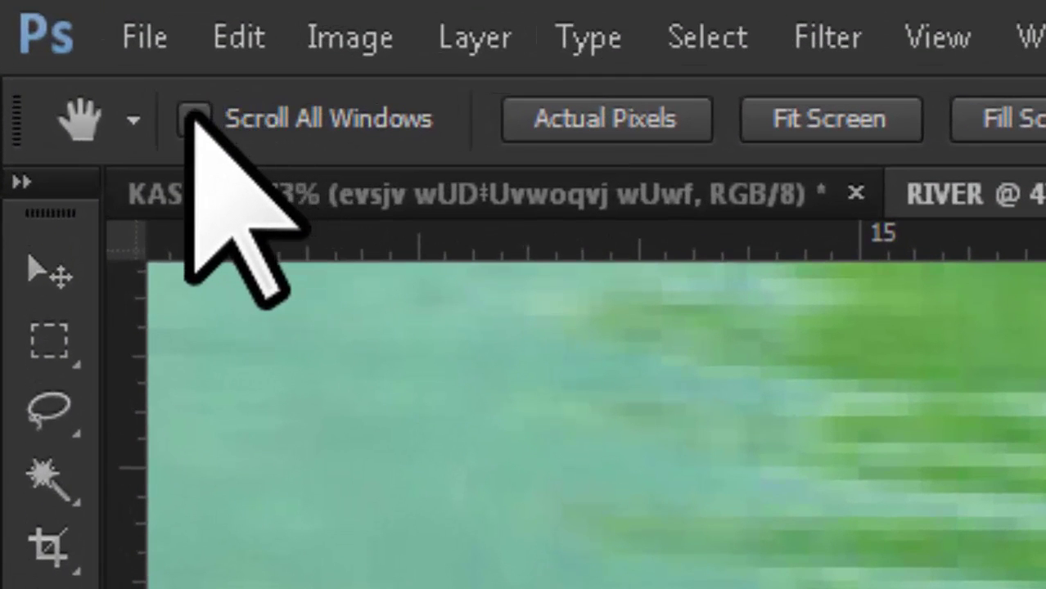
click(192, 117)
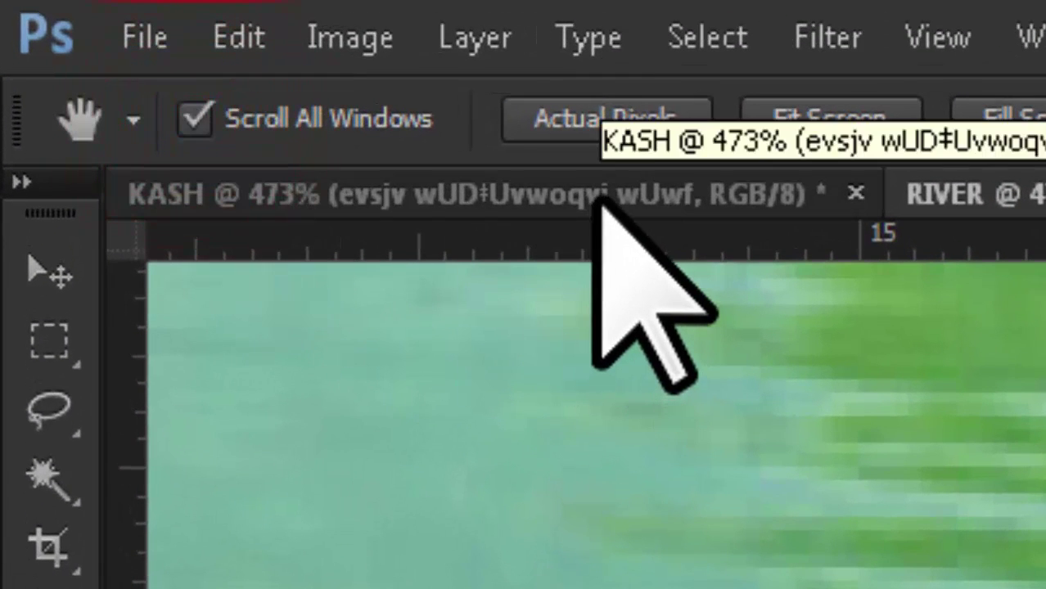
- Float KASH and RIVER in separate side-by-side windows and select the Hand tool
click(595, 196)
drag(462, 159, 898, 250)
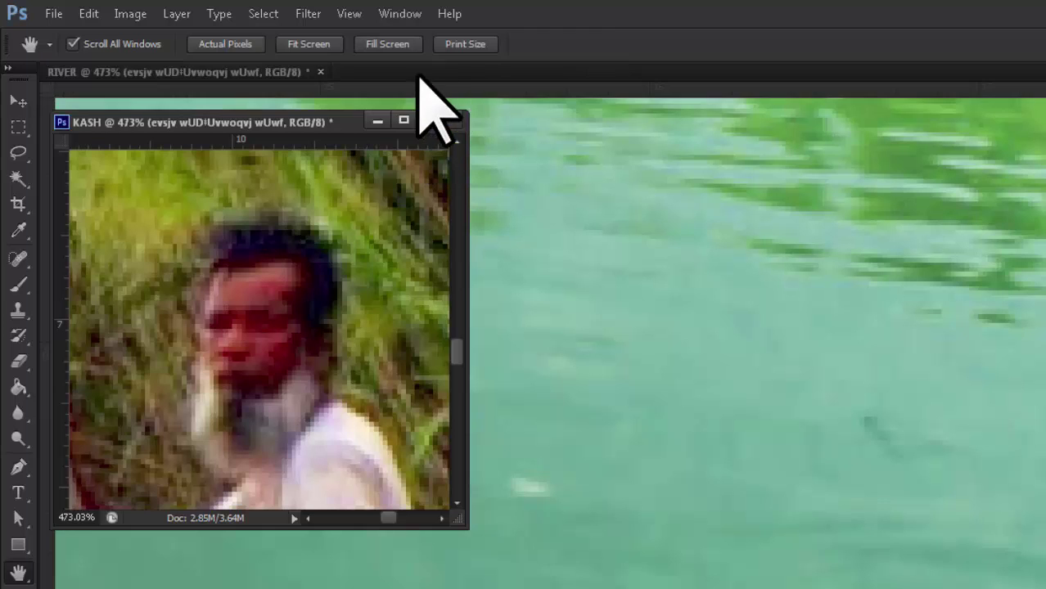
drag(231, 123, 535, 147)
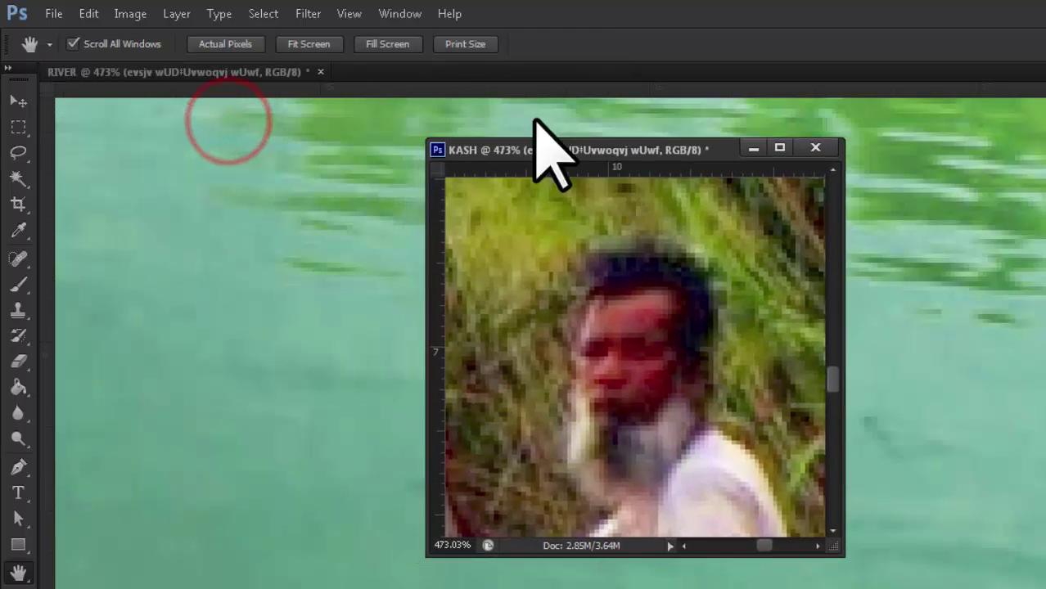
drag(192, 71, 209, 131)
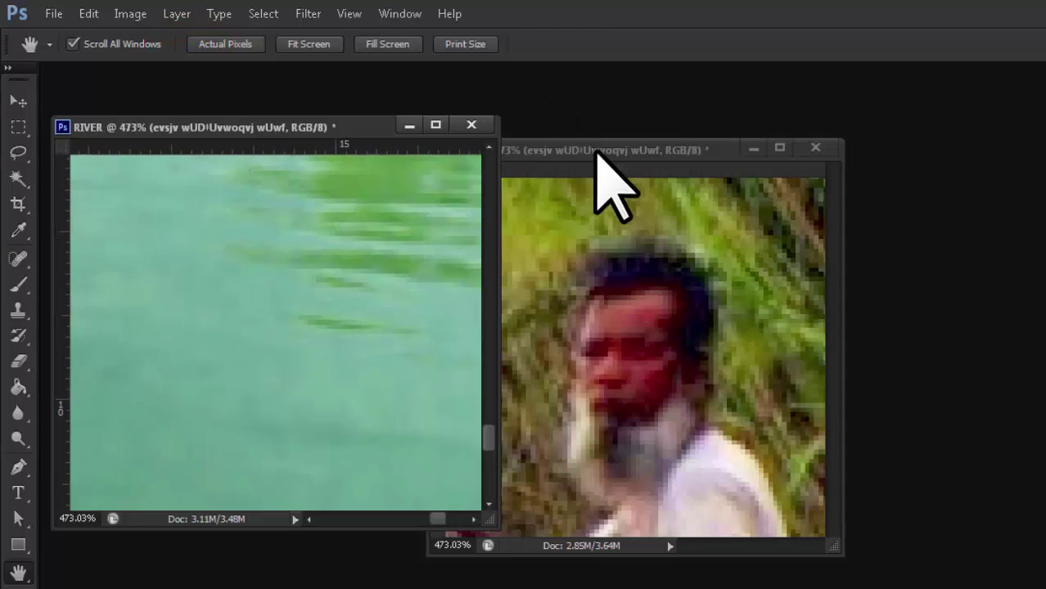
drag(620, 153, 750, 105)
drag(268, 130, 301, 99)
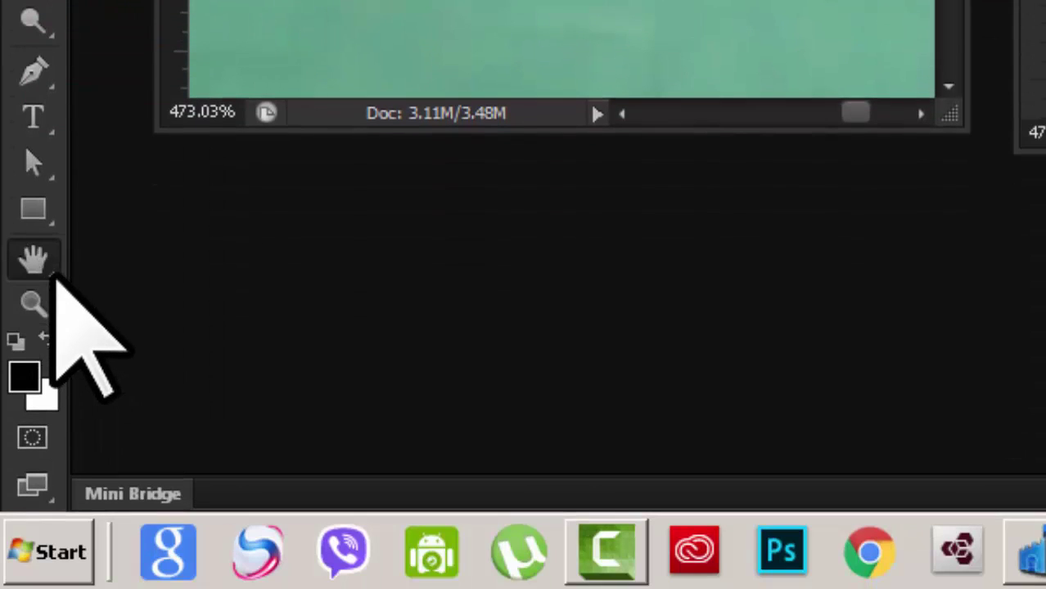
click(40, 266)
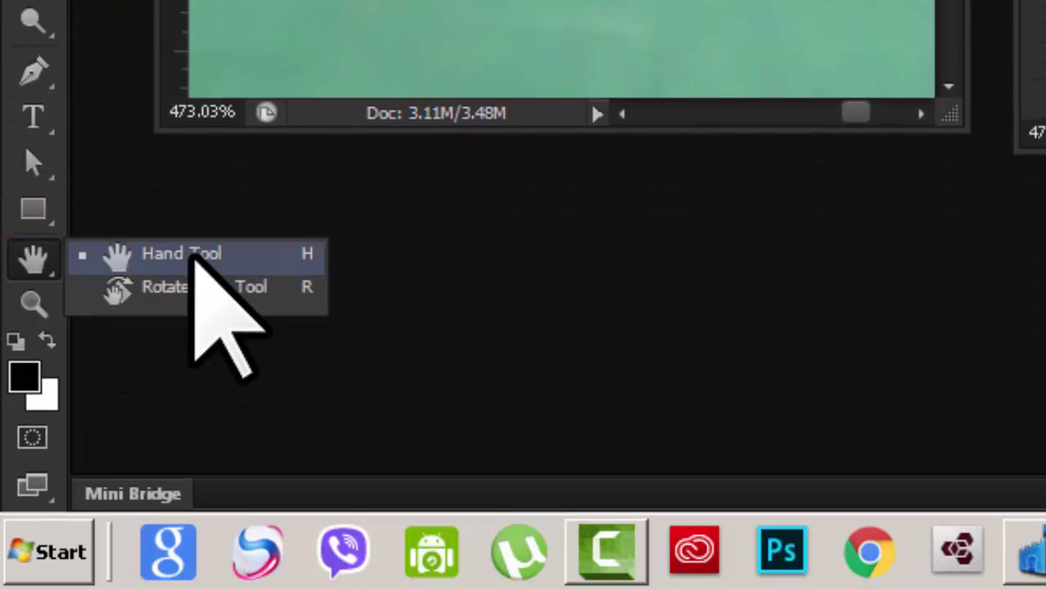
click(36, 260)
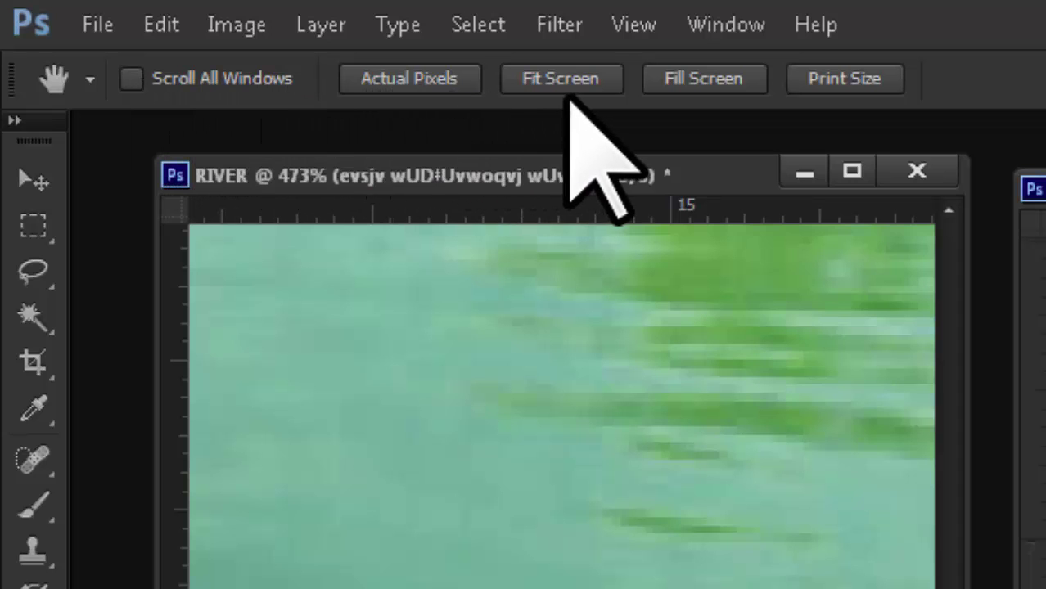
- Cycle RIVER through Actual Pixels, Fit Screen, Fill Screen, Print Size, then Fit Screen again
click(414, 75)
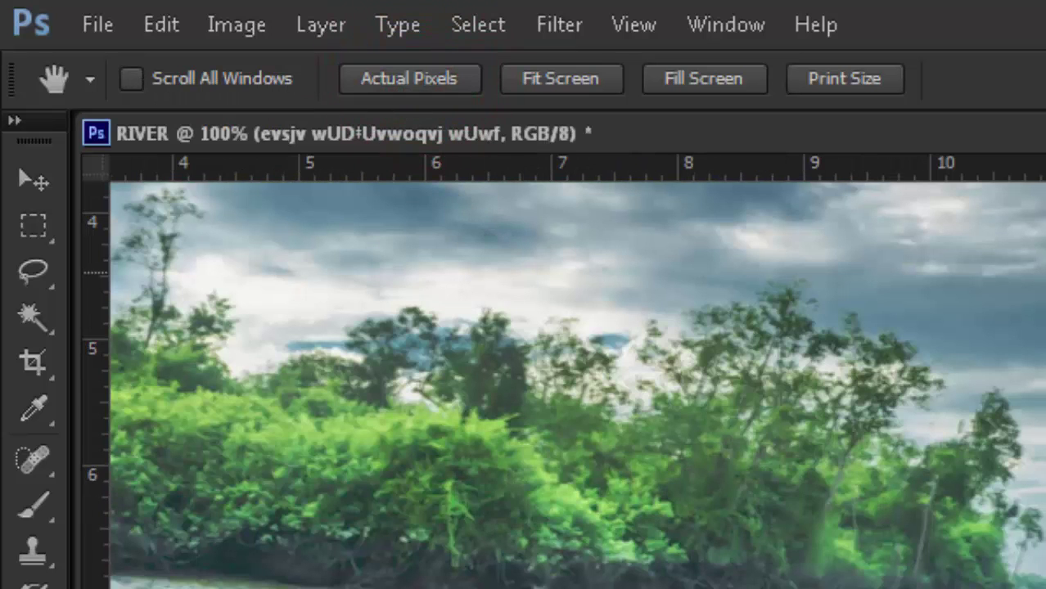
click(537, 82)
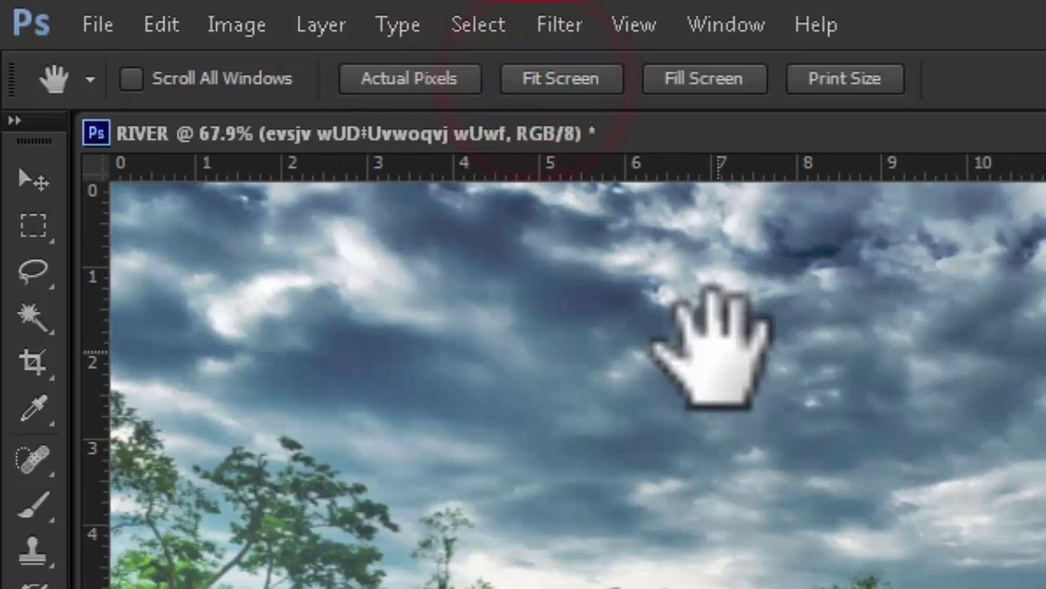
click(678, 80)
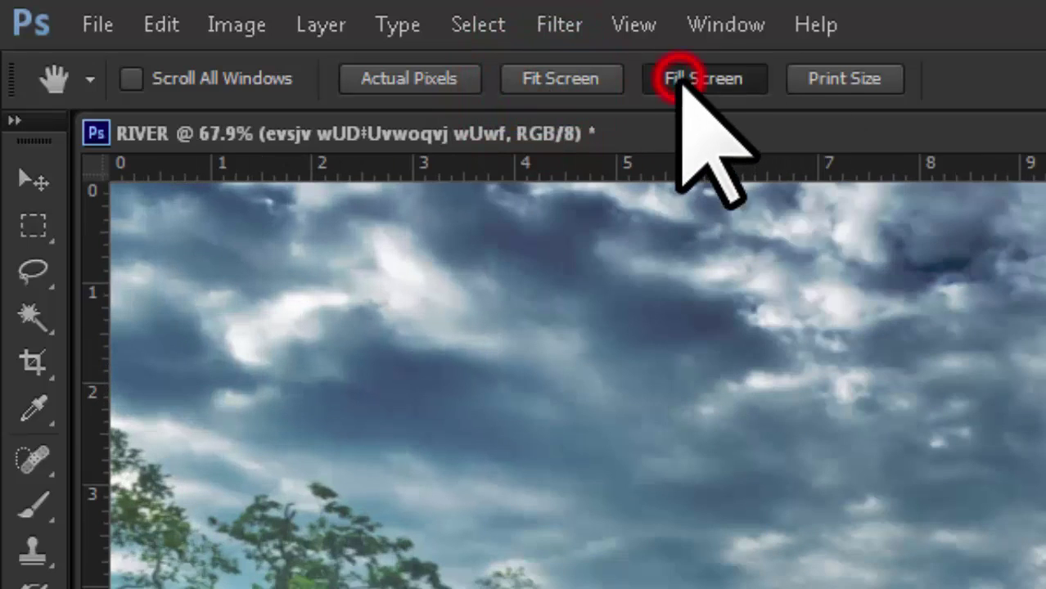
click(839, 78)
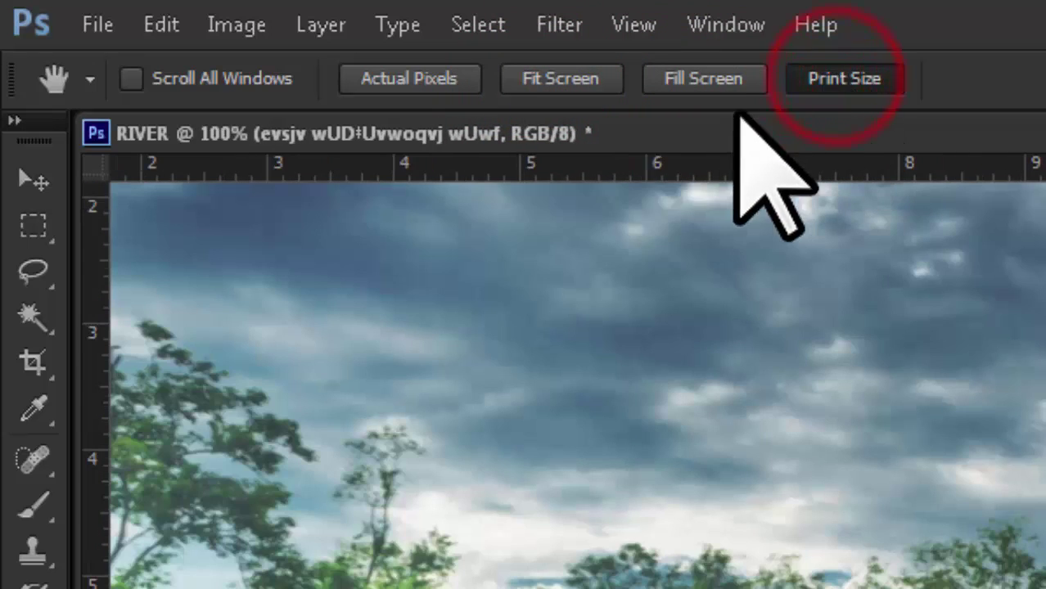
click(553, 75)
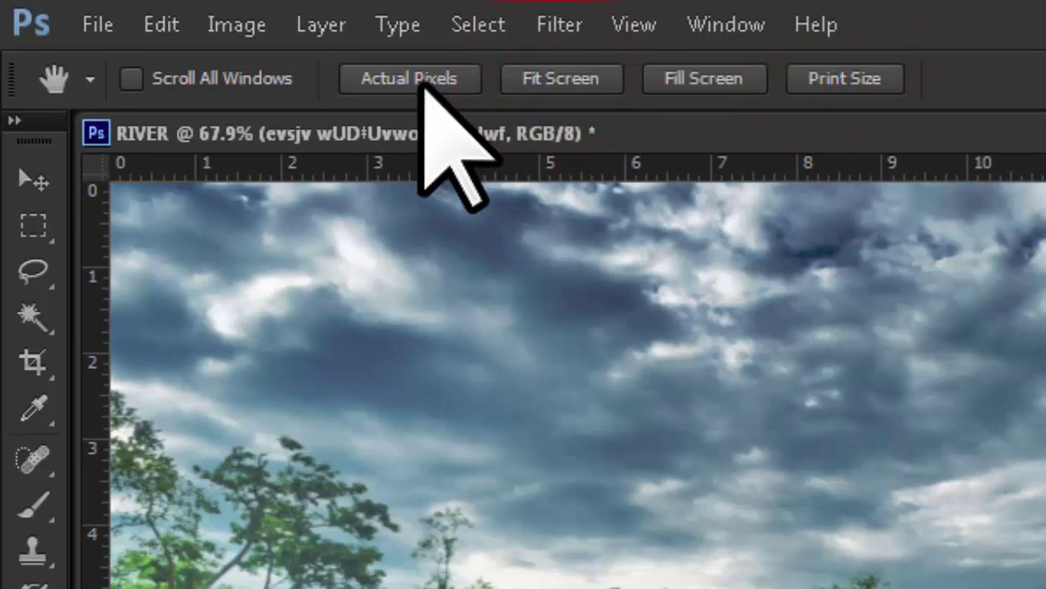
- Float RIVER in its own window at 100%, then zoom it out to 33.3% revealing KASH
drag(610, 131, 842, 190)
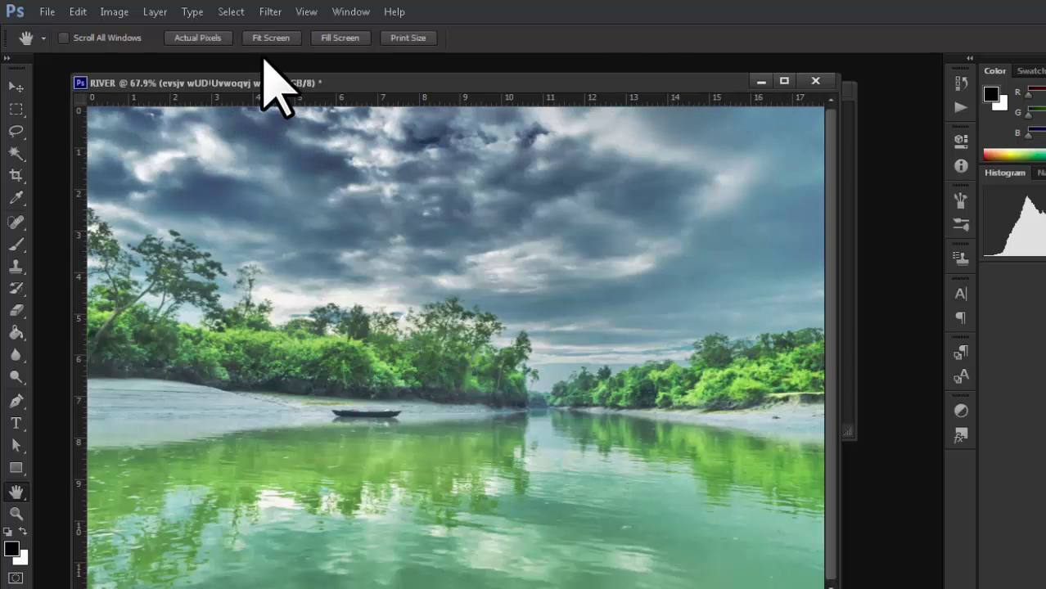
click(269, 36)
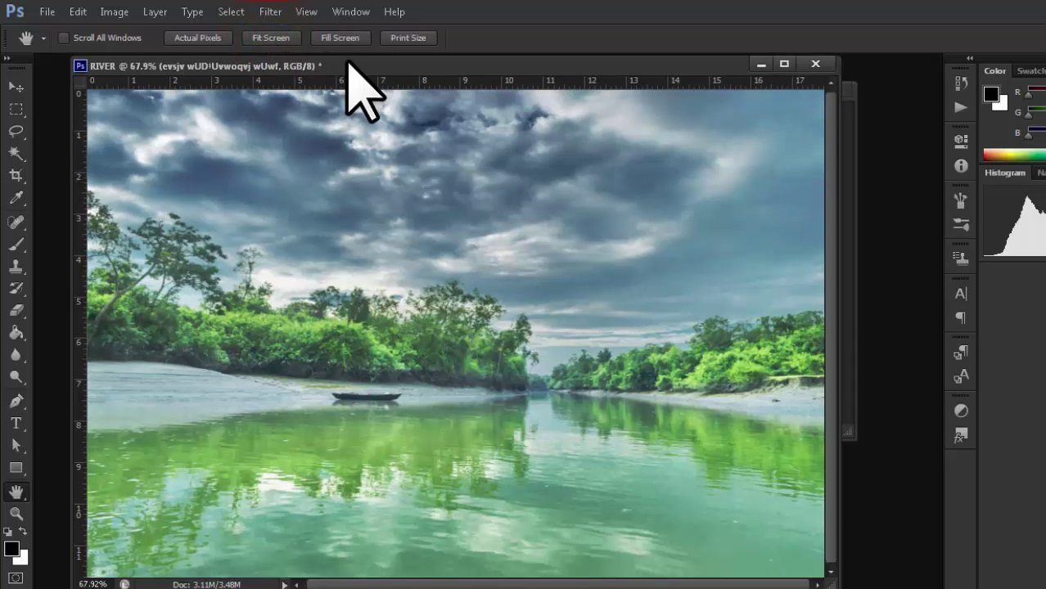
drag(347, 64, 315, 153)
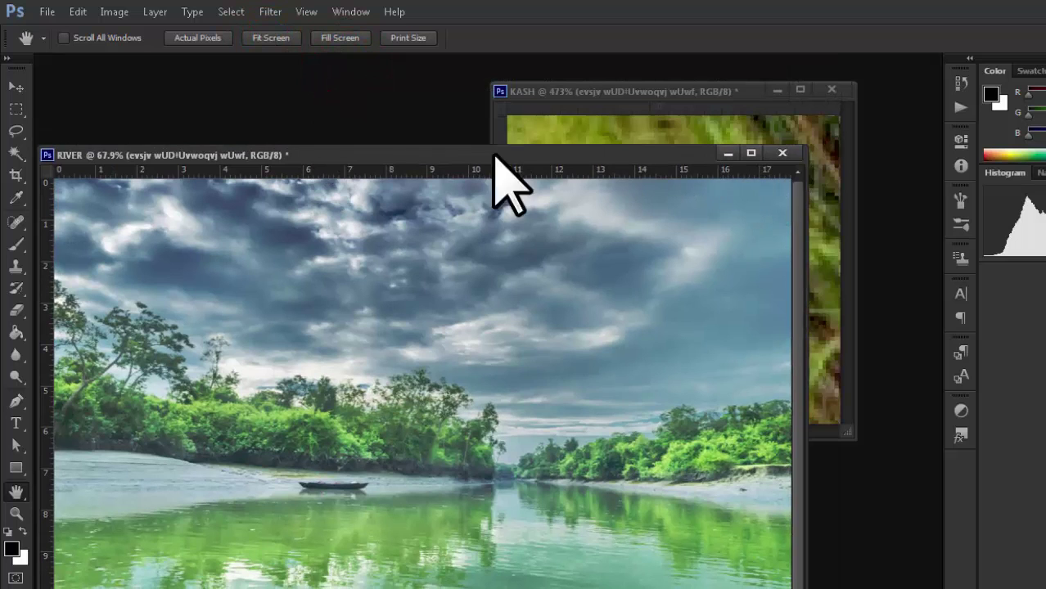
click(201, 38)
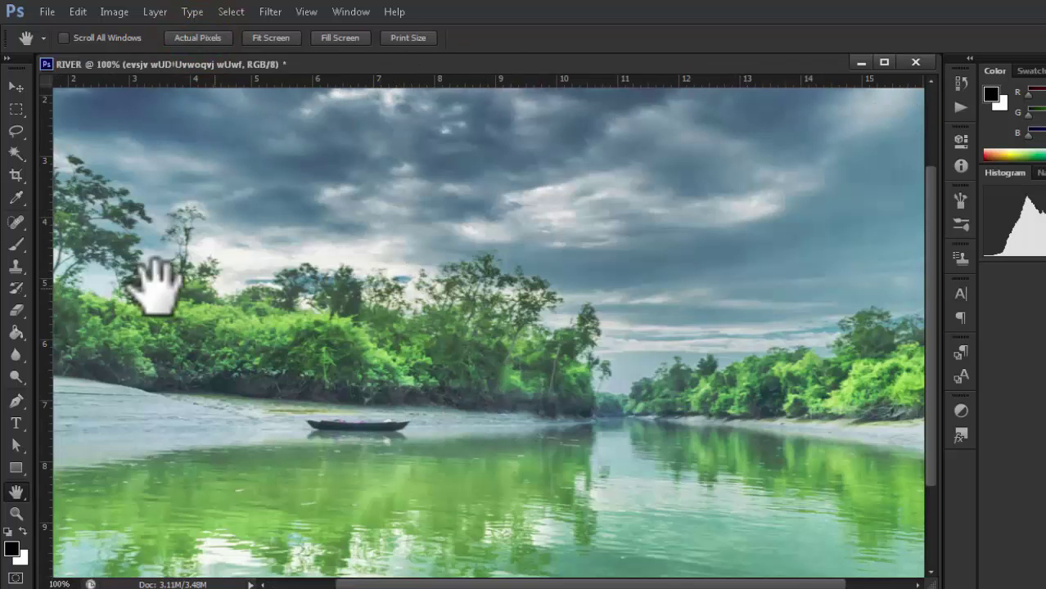
click(15, 514)
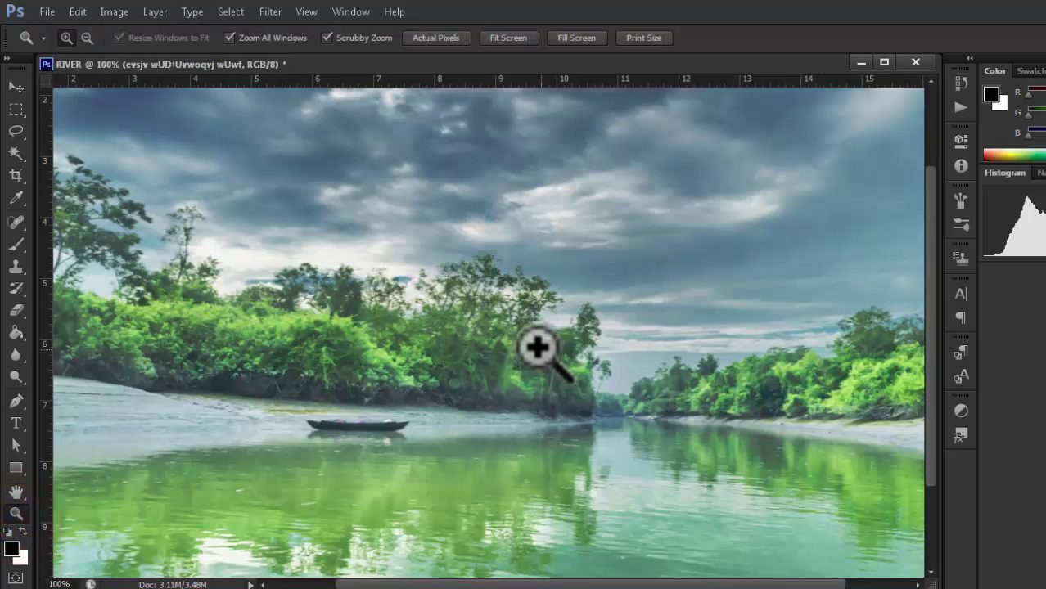
alt+click(535, 346)
alt+click(534, 347)
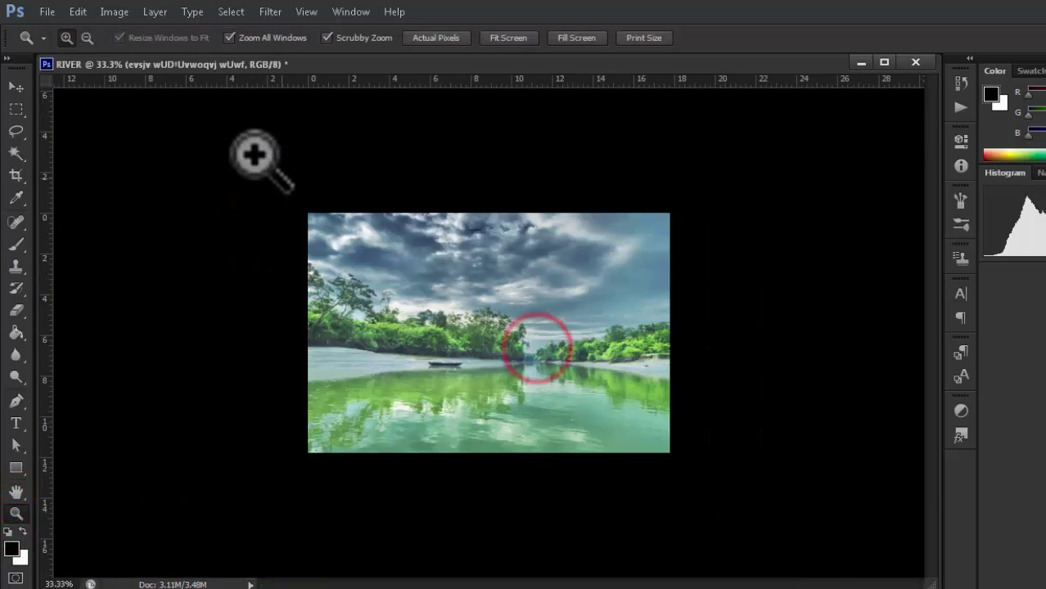
drag(211, 66, 248, 144)
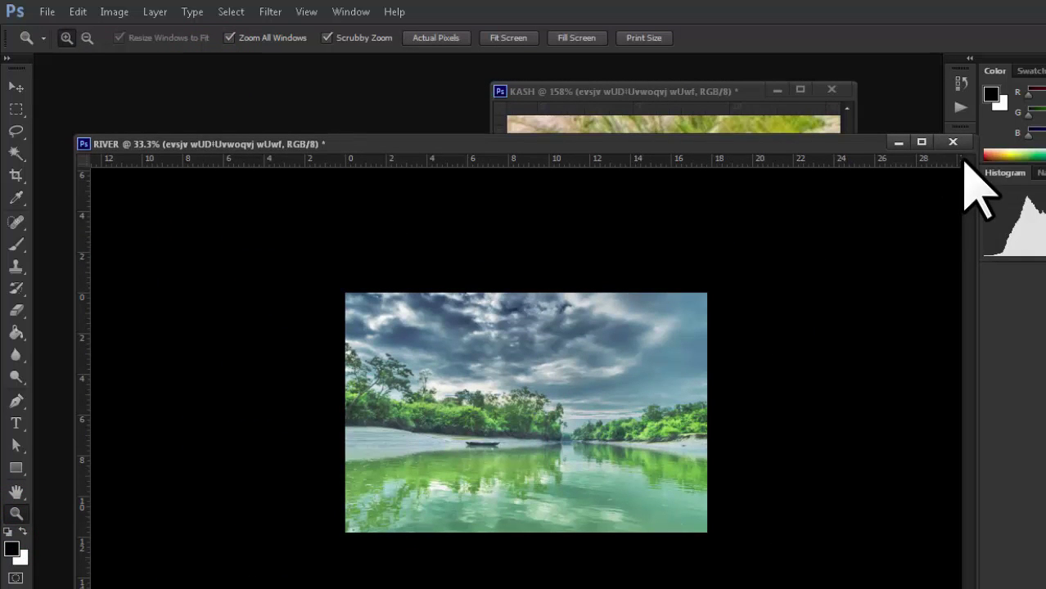
- Resize RIVER beside KASH and zoom both together, RIVER to 300% and KASH to about 1420%
drag(962, 139, 390, 242)
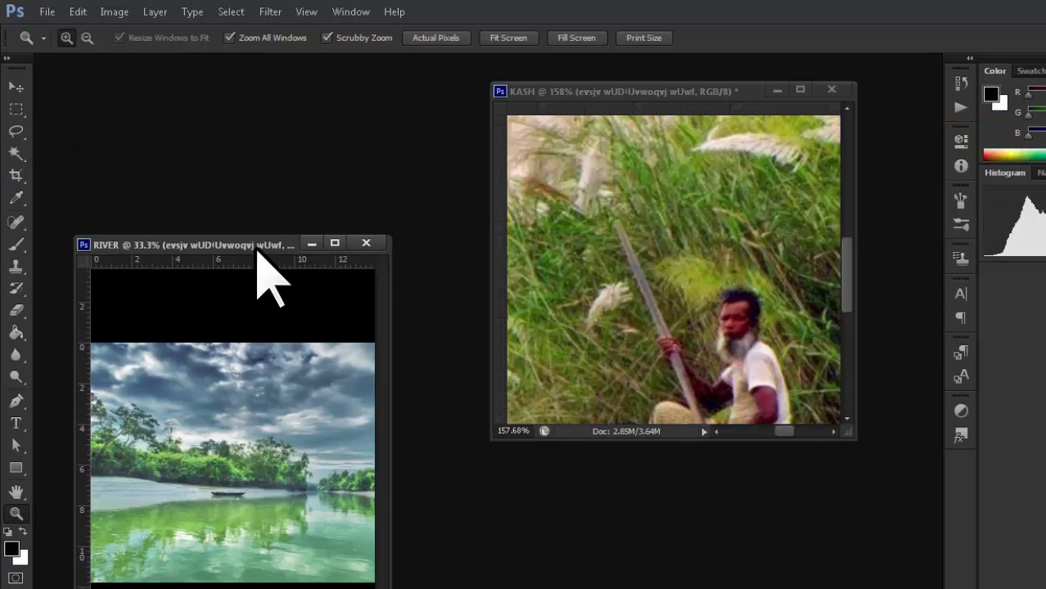
drag(254, 241, 310, 110)
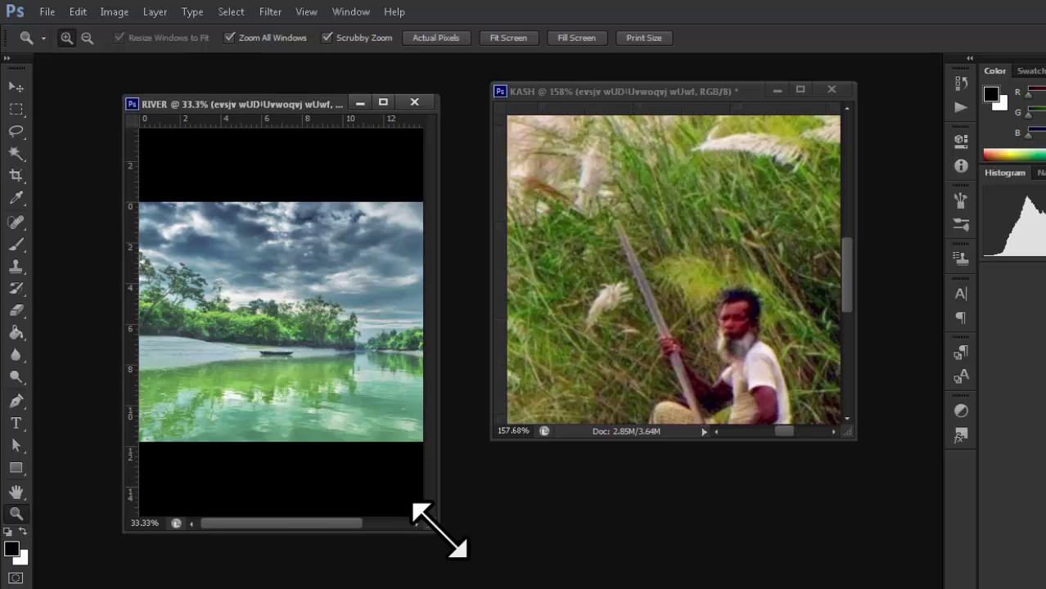
drag(438, 530, 445, 432)
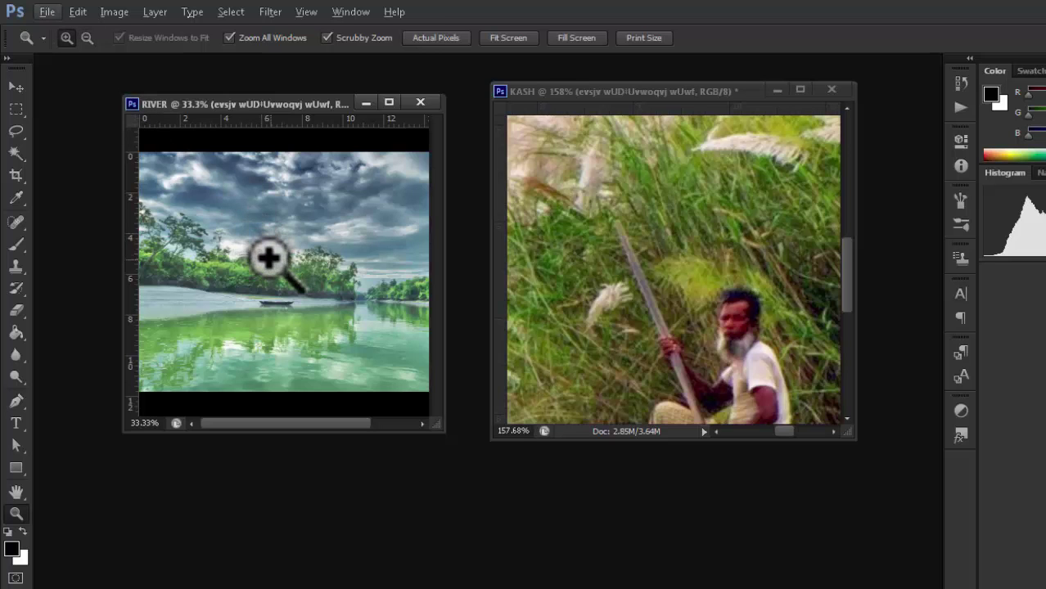
click(269, 259)
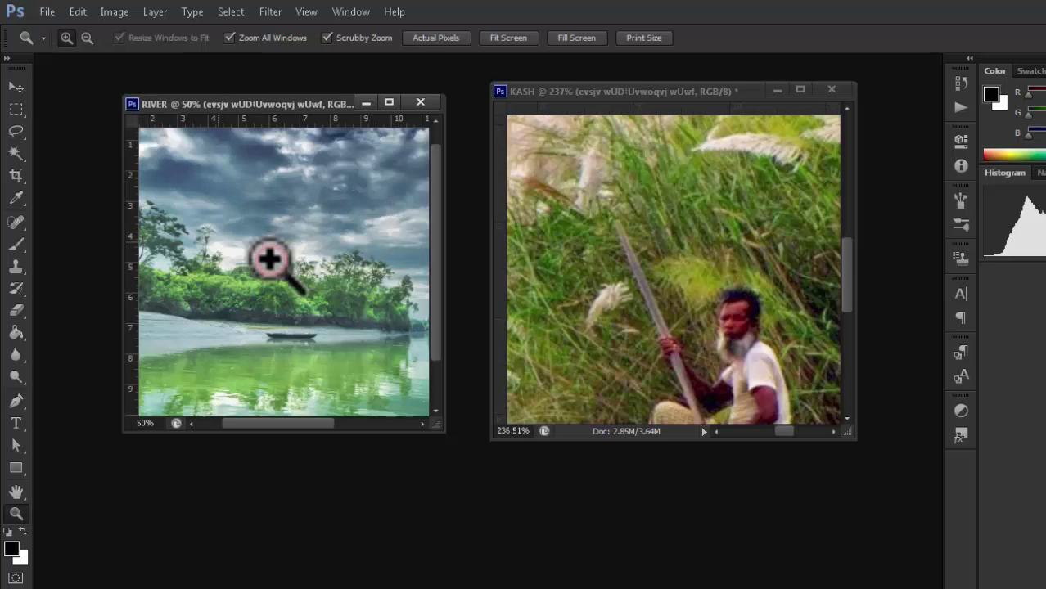
drag(270, 258, 273, 271)
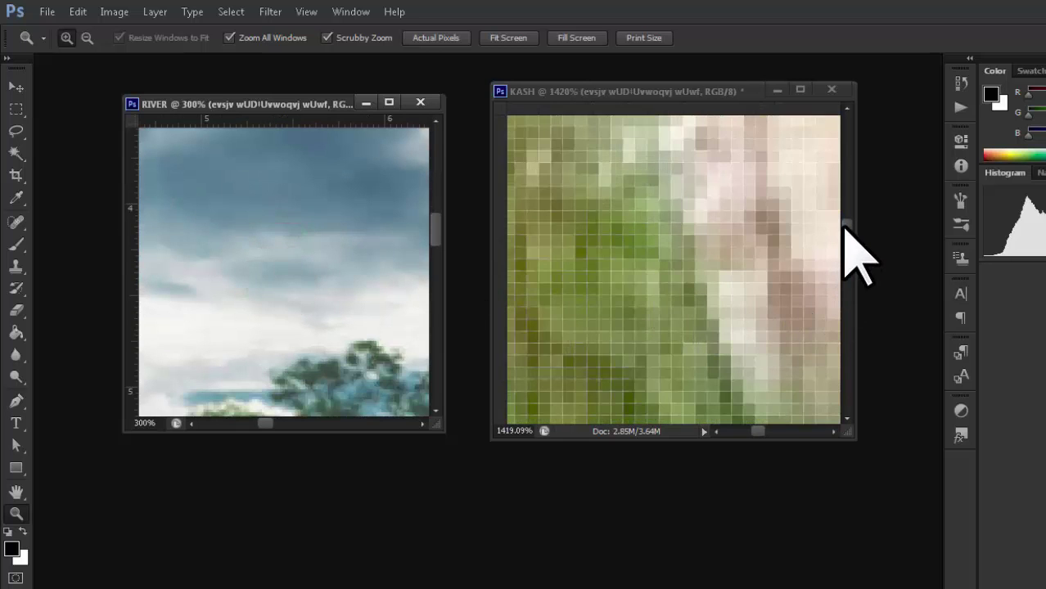
drag(845, 224, 846, 255)
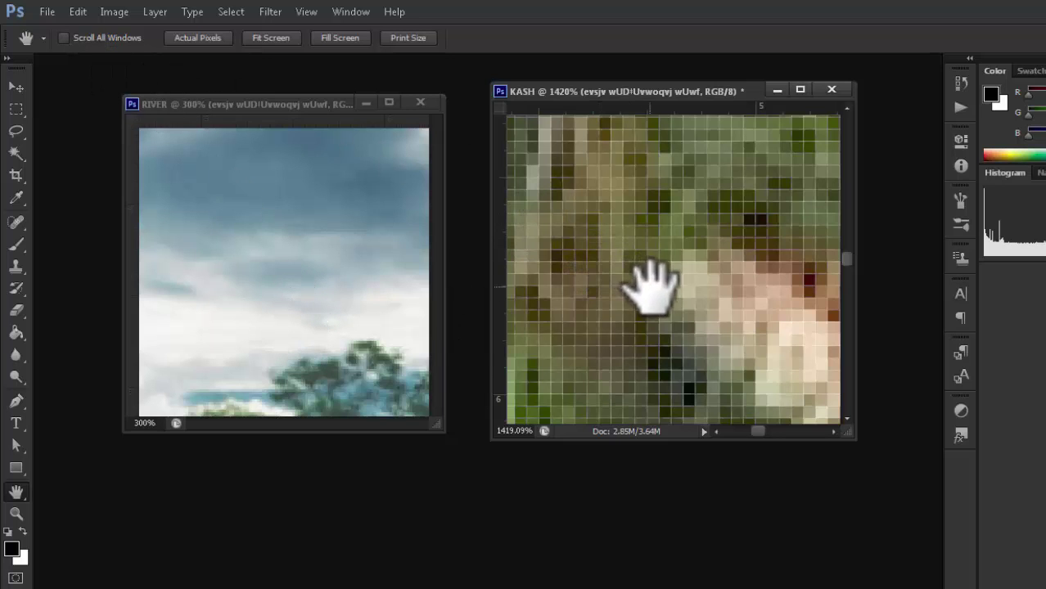
- Enable Scroll All Windows and pan the magnified KASH and RIVER photos together
drag(650, 282, 683, 259)
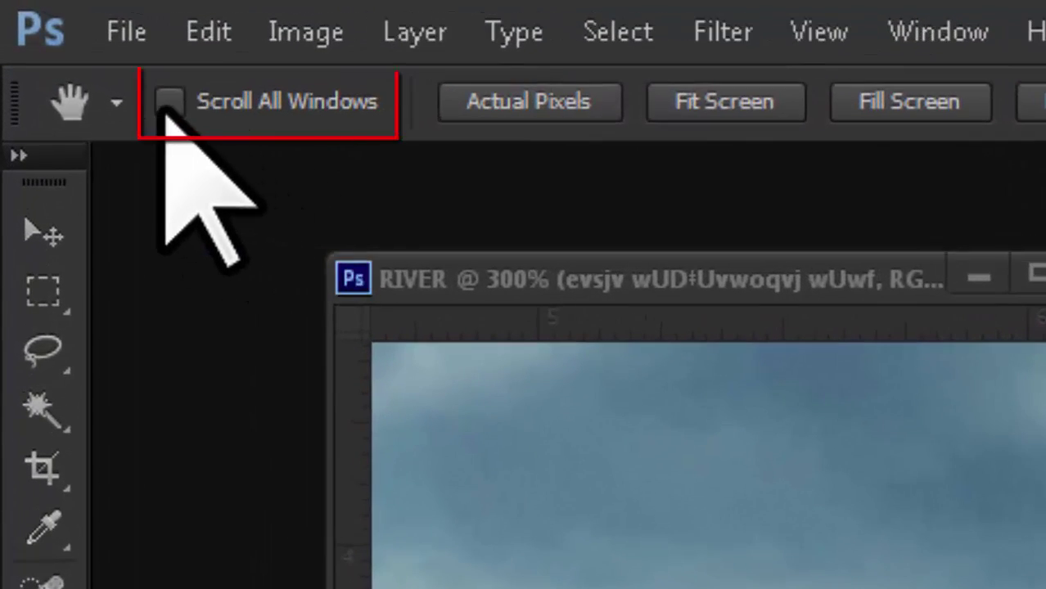
click(127, 76)
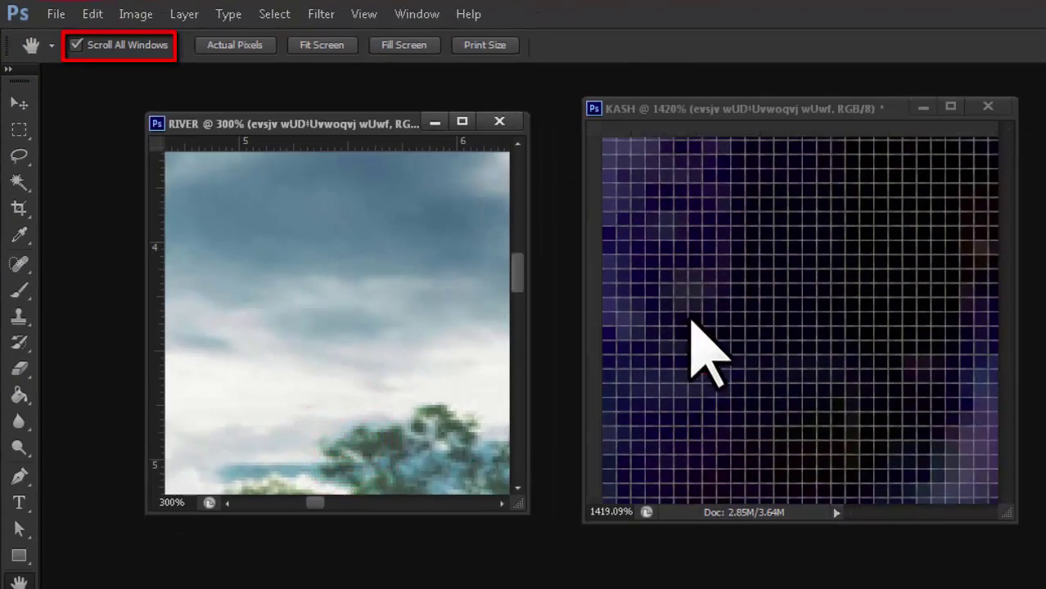
drag(701, 350, 775, 290)
drag(408, 339, 409, 367)
drag(635, 402, 713, 402)
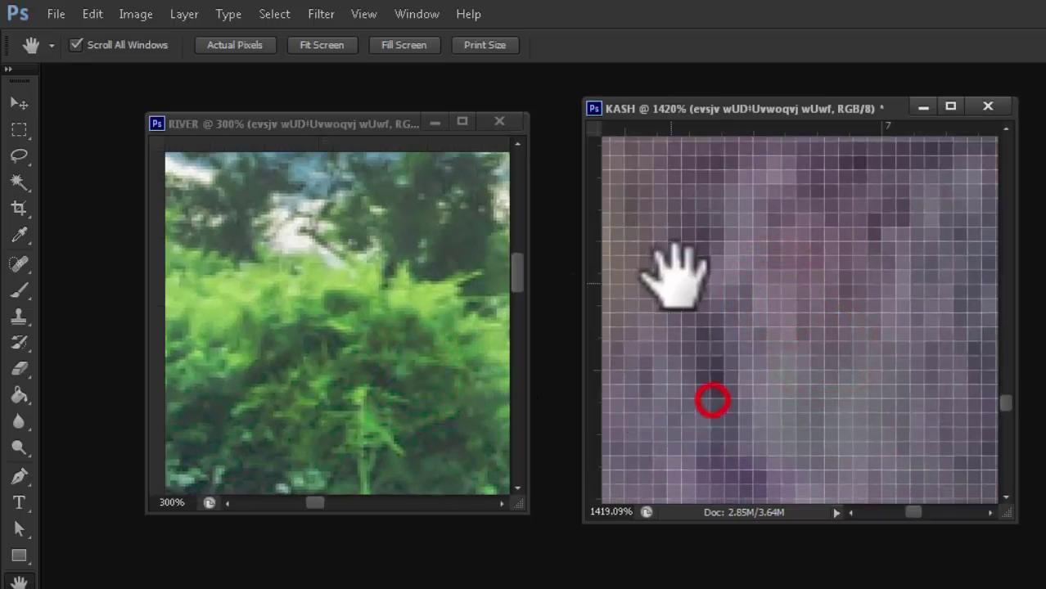
- Pan RIVER from the boat up past the treetops to the cloudy sky
click(332, 122)
drag(339, 348, 340, 262)
drag(378, 320, 246, 170)
click(788, 343)
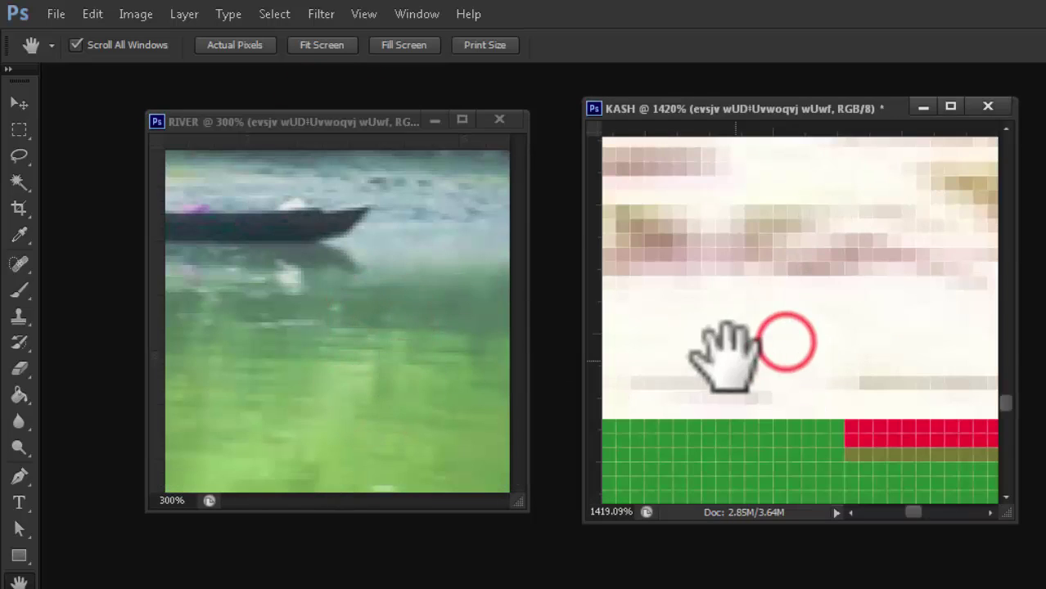
click(334, 374)
click(763, 331)
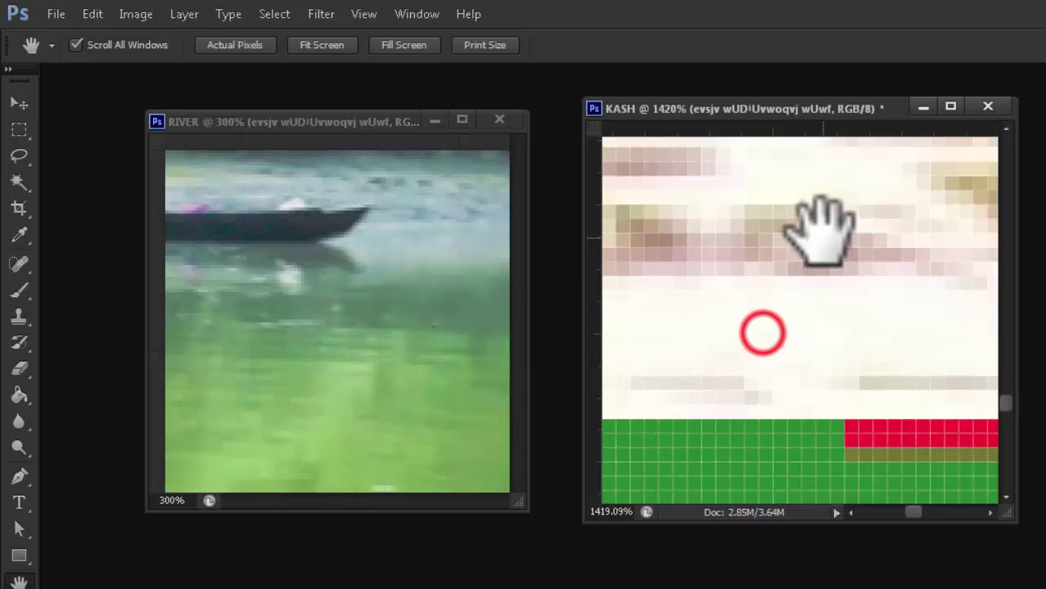
click(342, 304)
drag(307, 184, 312, 245)
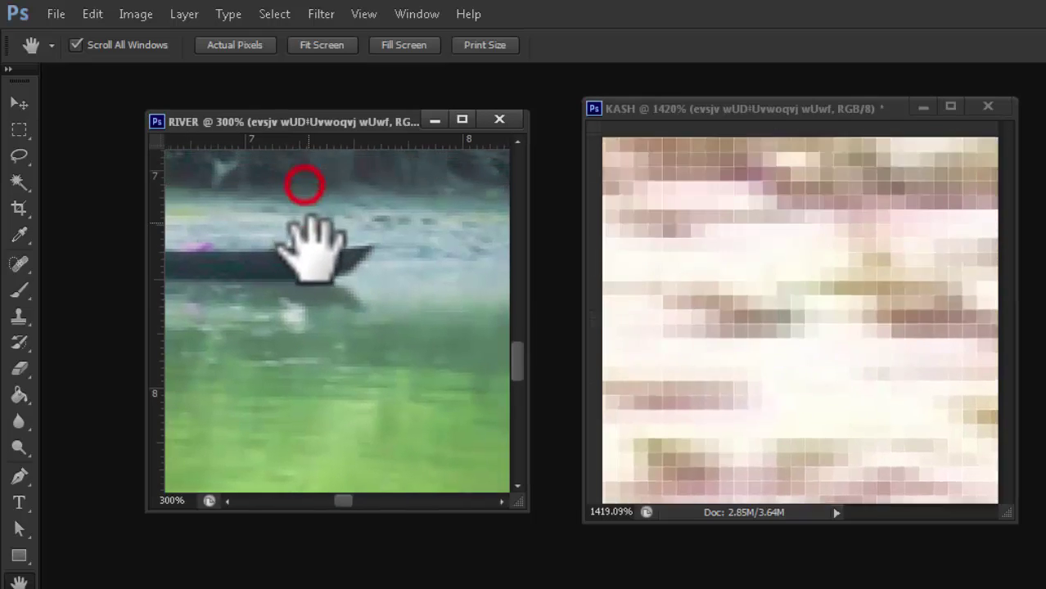
drag(322, 176, 391, 283)
drag(353, 230, 369, 285)
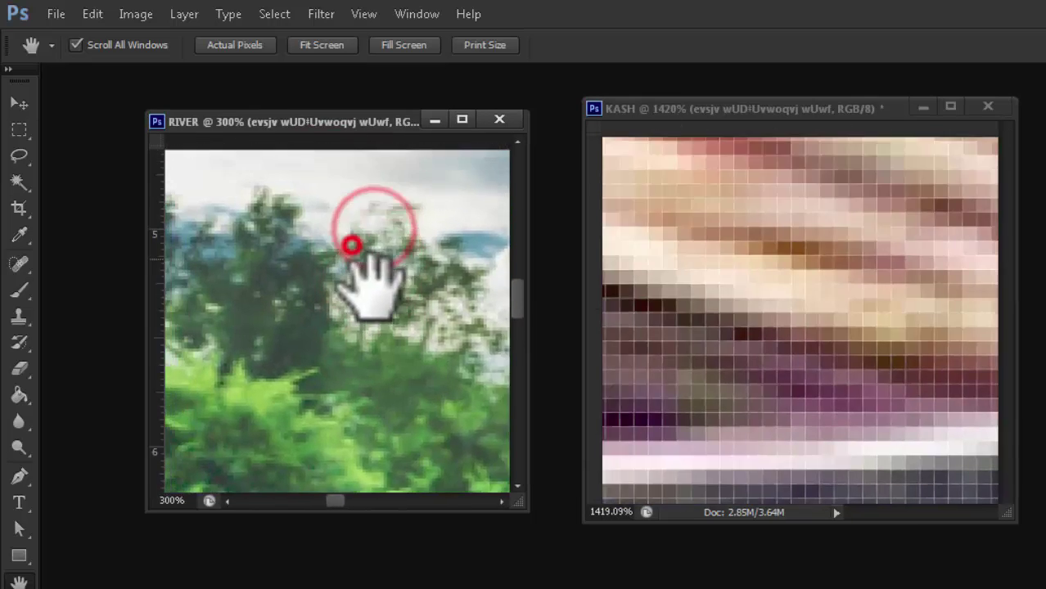
drag(351, 188, 379, 287)
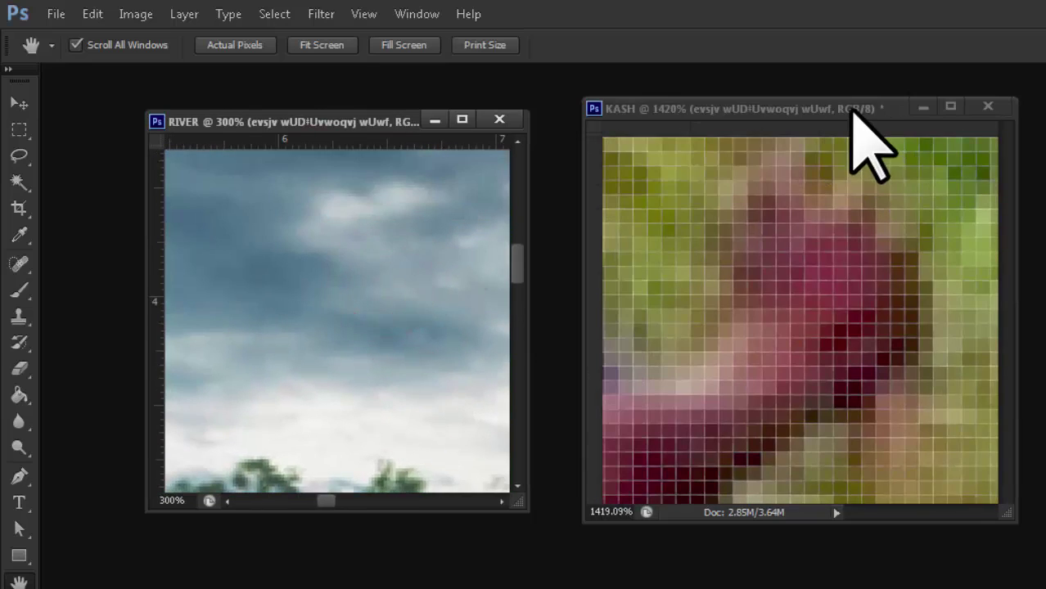
- Drag the KASH and RIVER windows by their title bars into side-by-side positions
drag(853, 109, 899, 71)
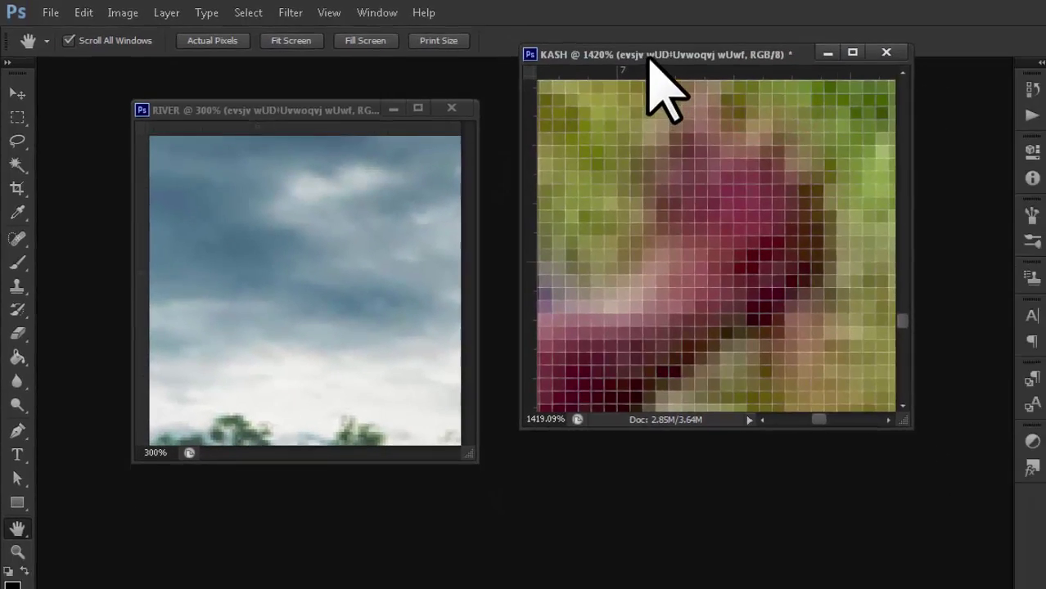
drag(779, 58, 633, 53)
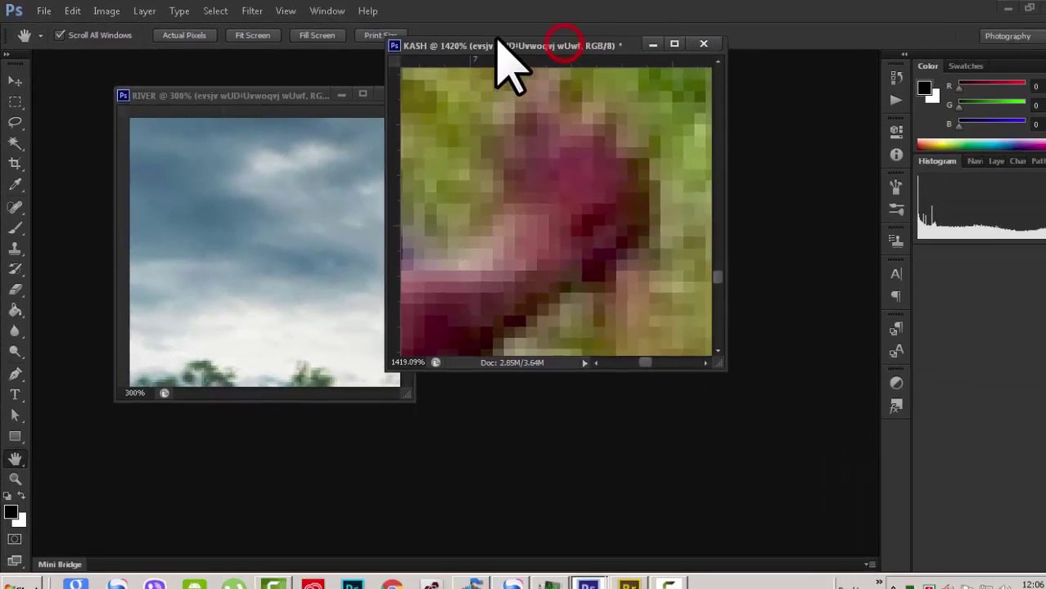
drag(497, 40, 498, 22)
drag(306, 95, 219, 45)
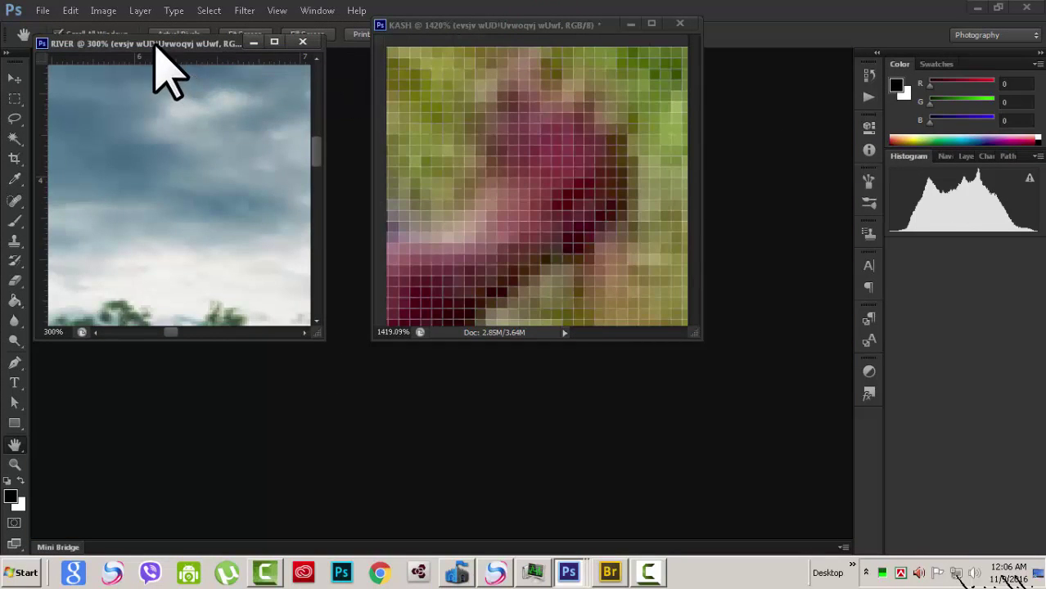
drag(155, 46, 162, 79)
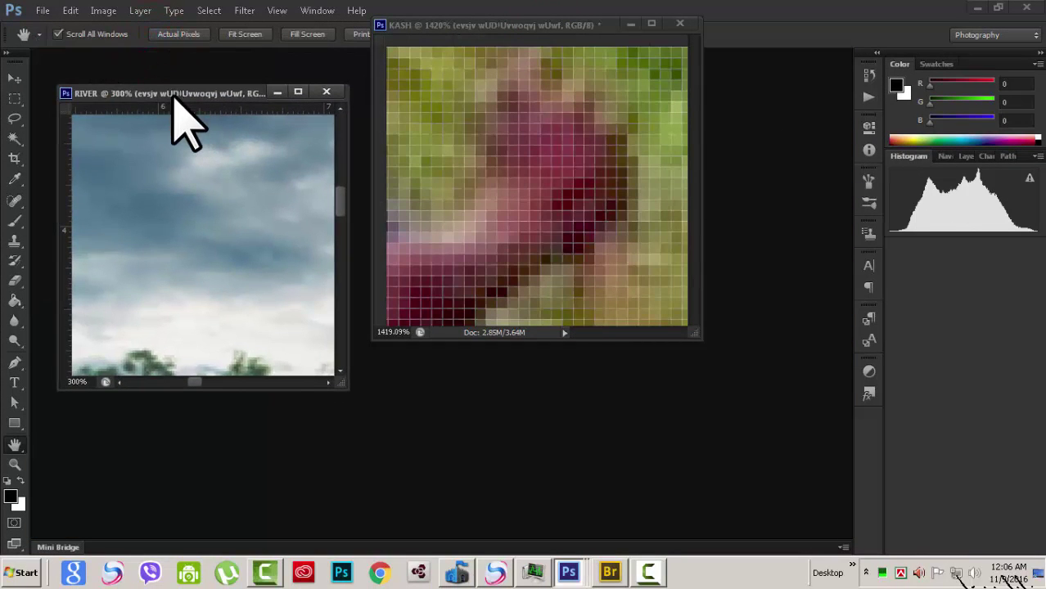
drag(485, 26, 502, 123)
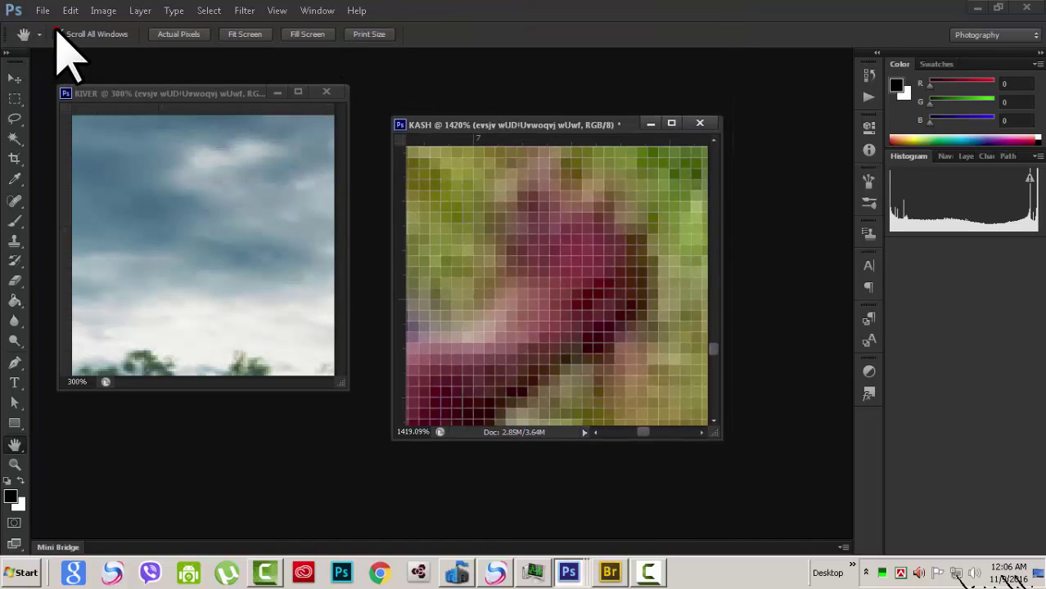
- Dock RIVER and KASH as tabs and zoom KASH out to 66.9%
drag(115, 88, 94, 57)
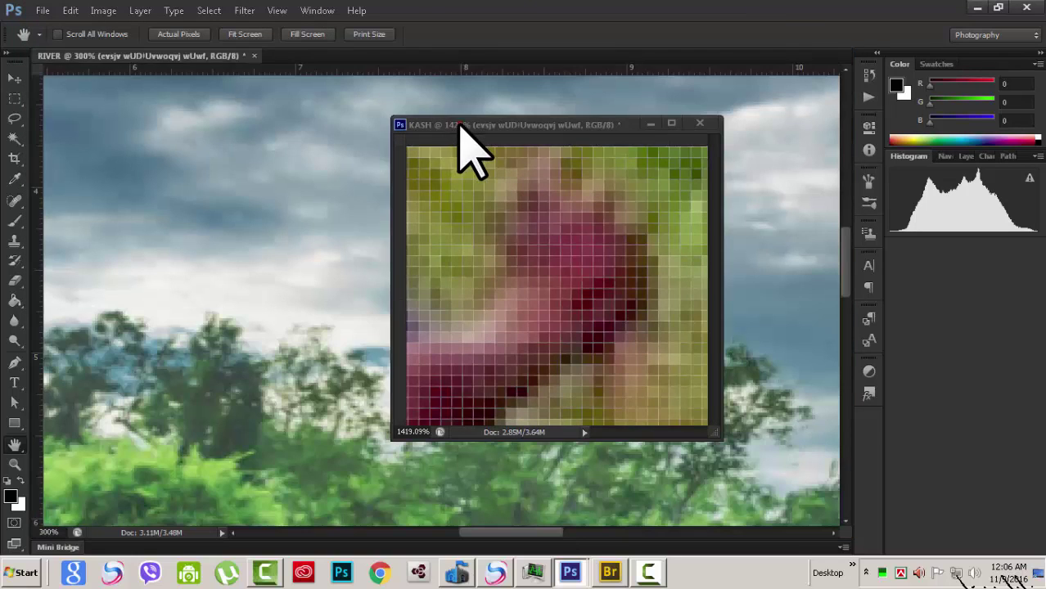
drag(459, 123, 360, 56)
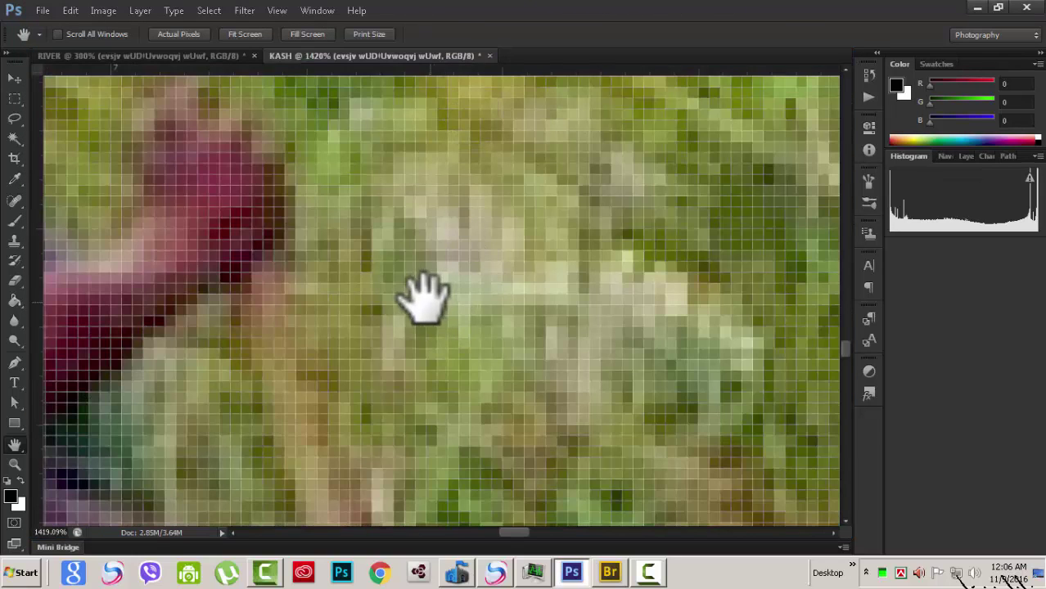
scroll(391, 318, down, 6)
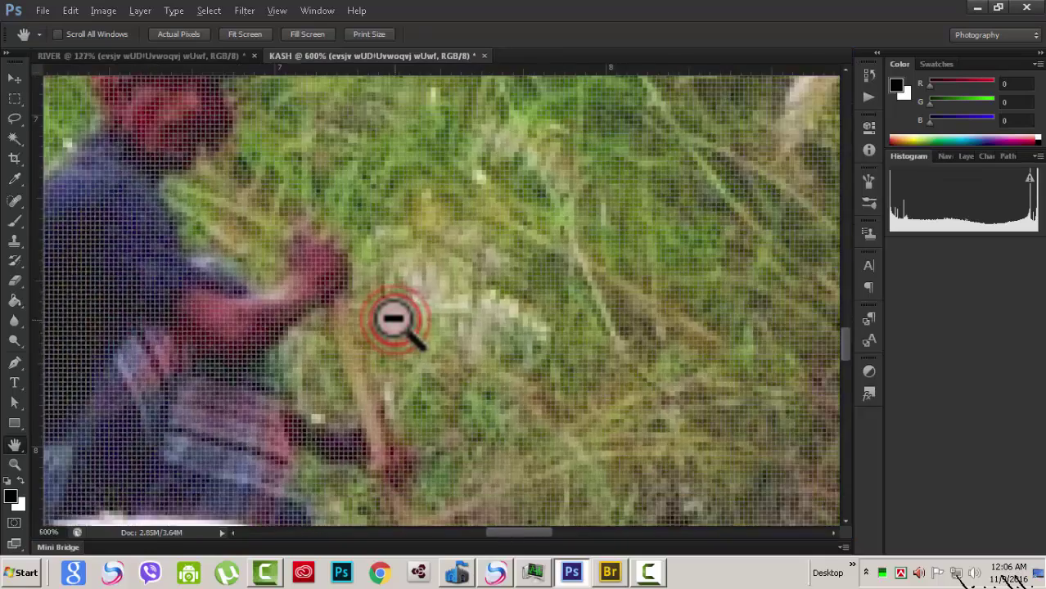
scroll(501, 197, down, 5)
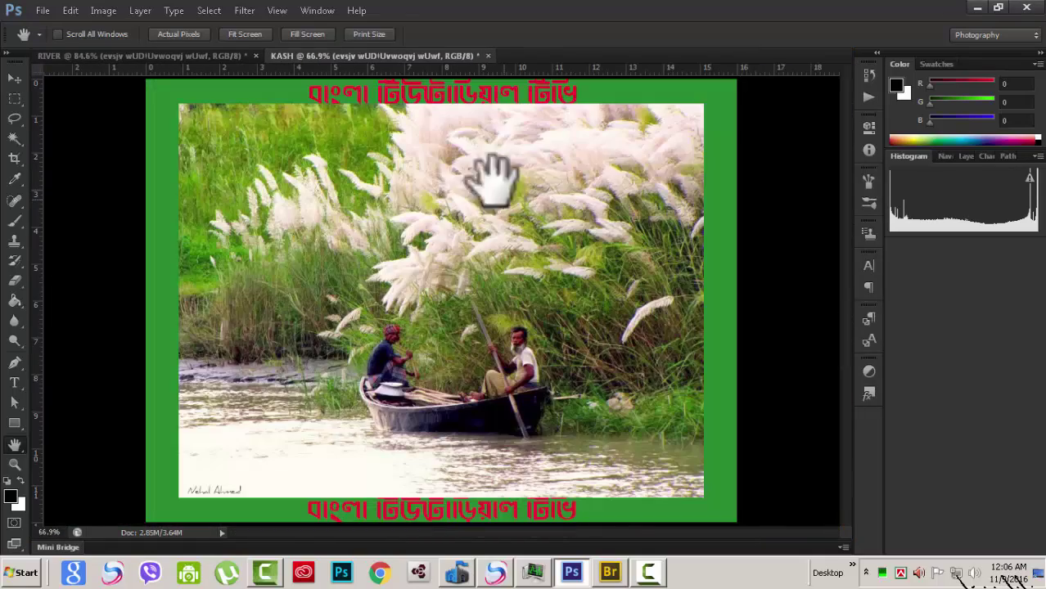
- Switch to RIVER at 84.6% and back to KASH showing its whole green-bordered boat photo
click(123, 57)
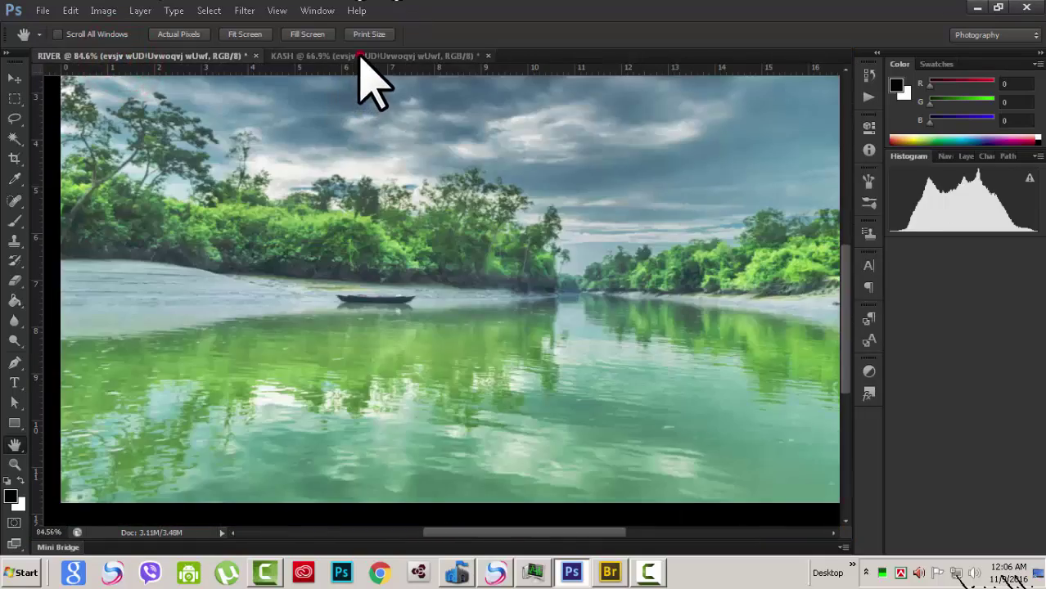
click(358, 55)
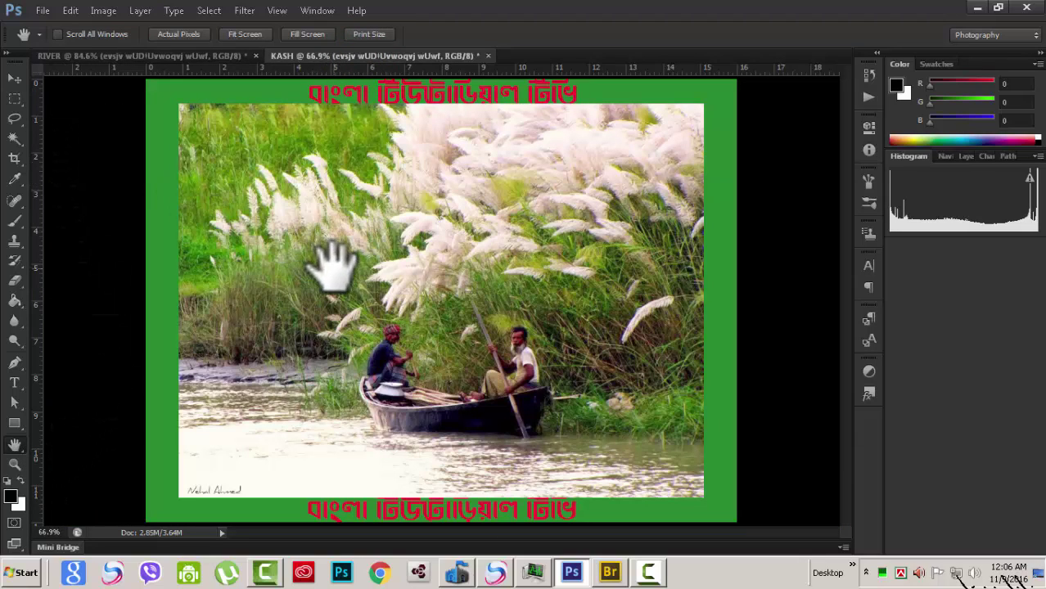
click(429, 319)
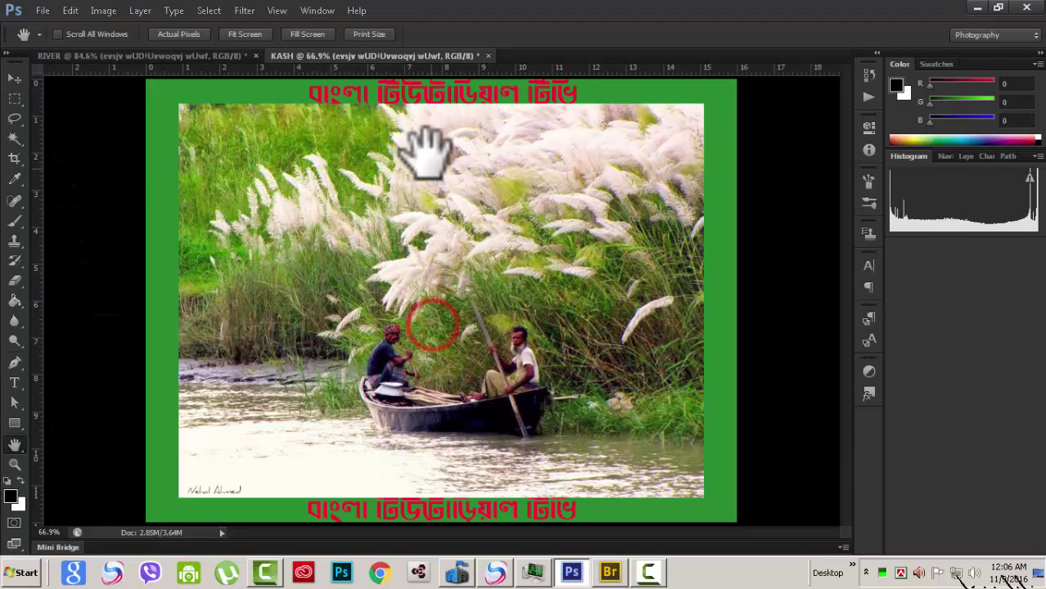
click(413, 149)
click(446, 393)
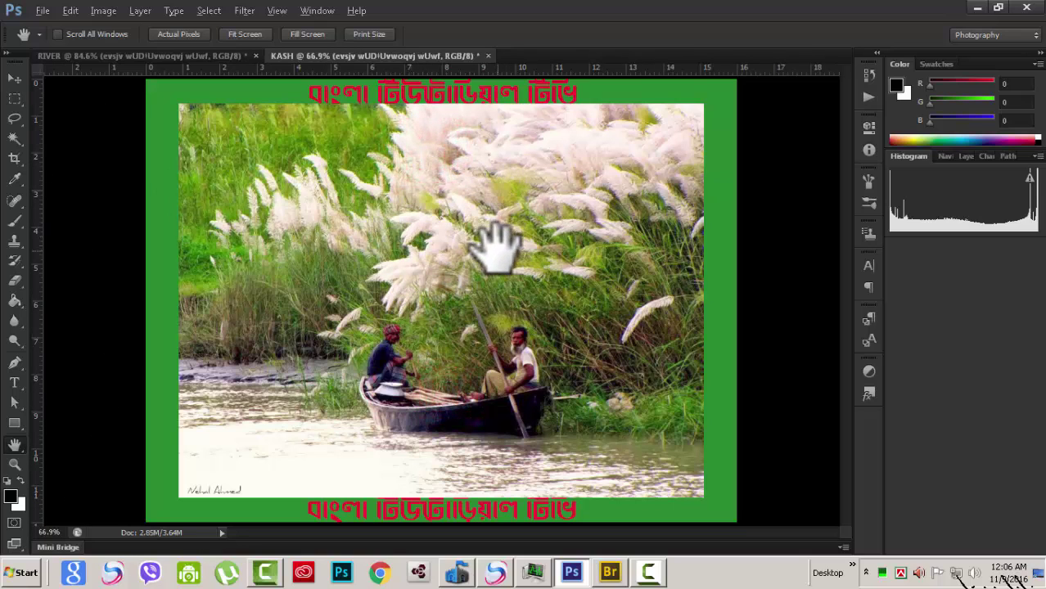
- Zoom KASH out to 25%, then zoom it back in continuously to 200%
click(16, 464)
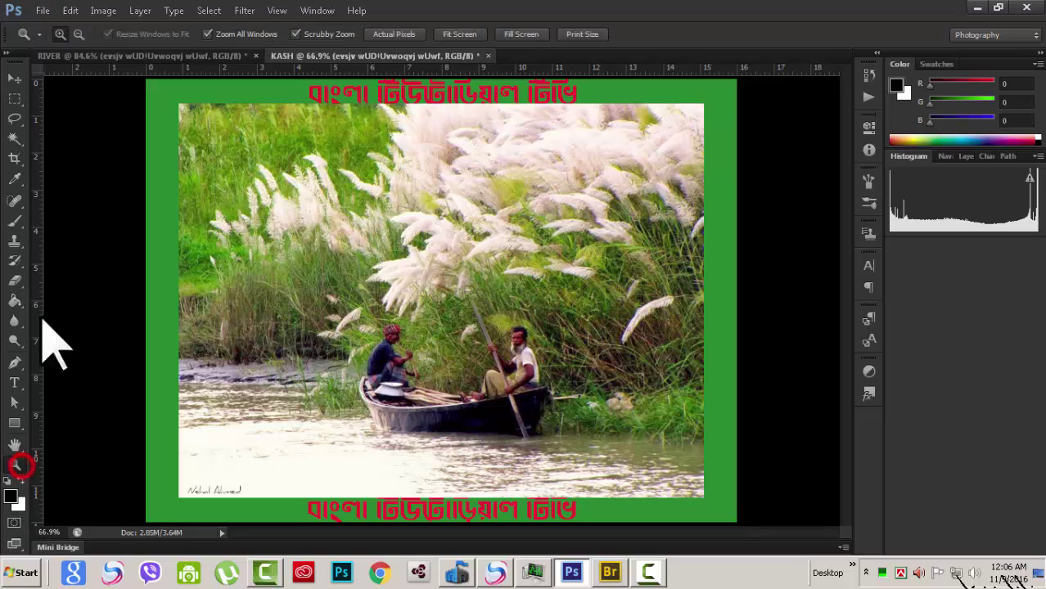
alt+click(456, 304)
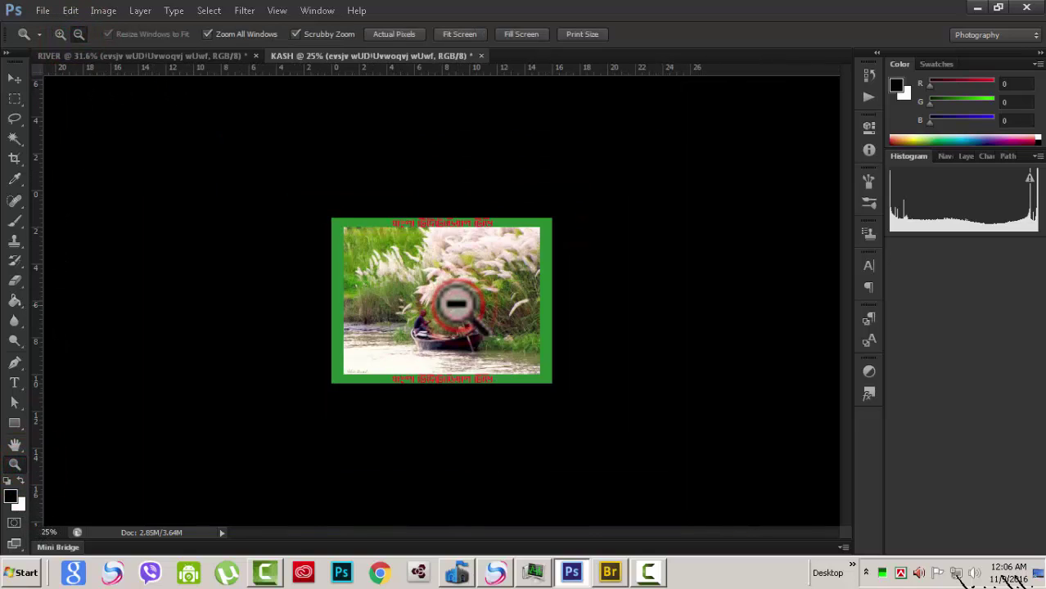
click(15, 444)
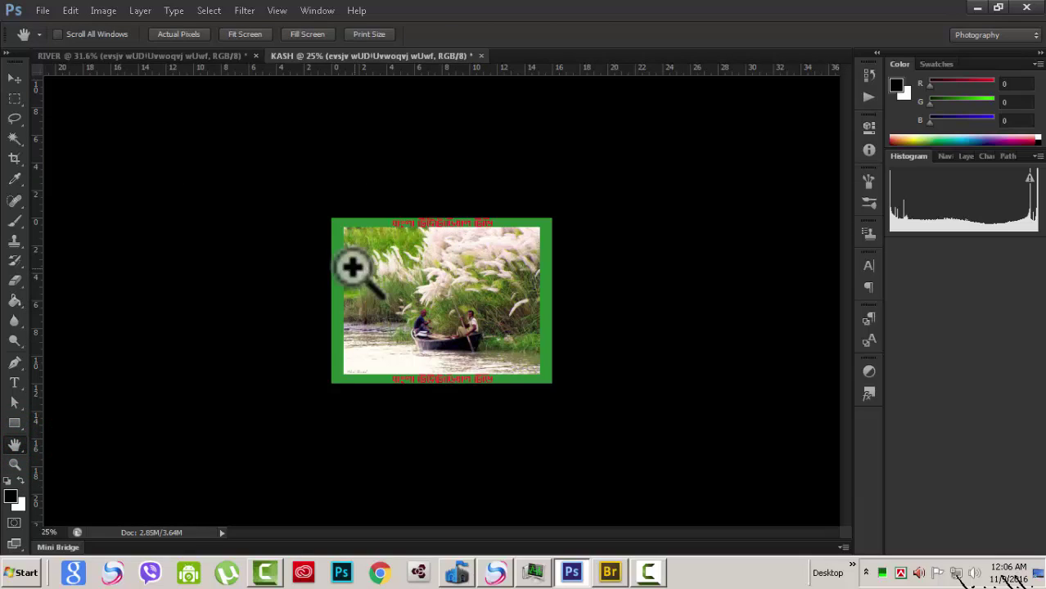
drag(353, 268, 433, 278)
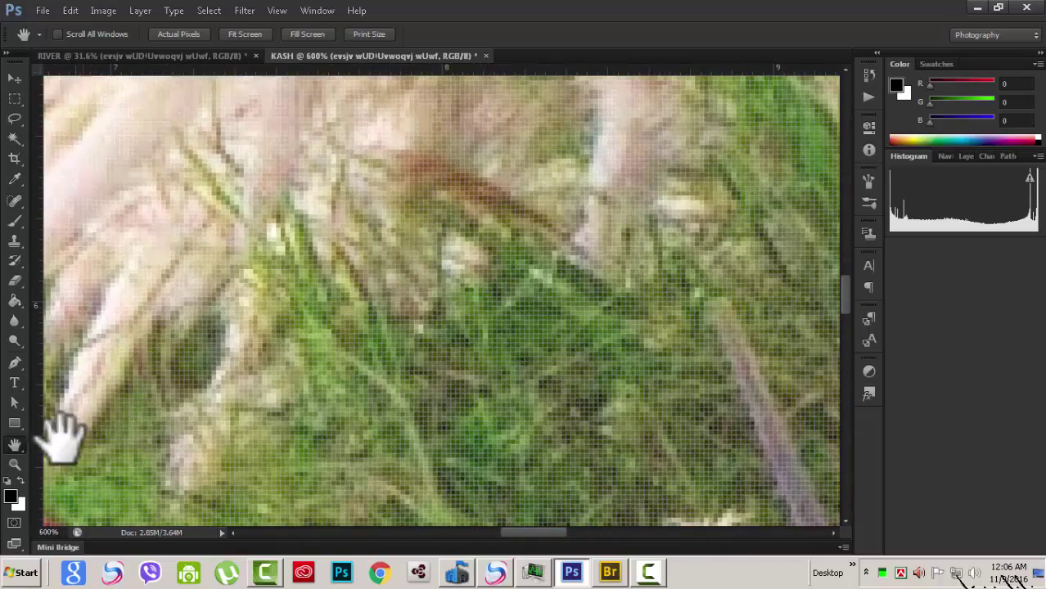
- Pan and magnify KASH to about 576% to inspect the grass pixels close up
drag(373, 334, 386, 175)
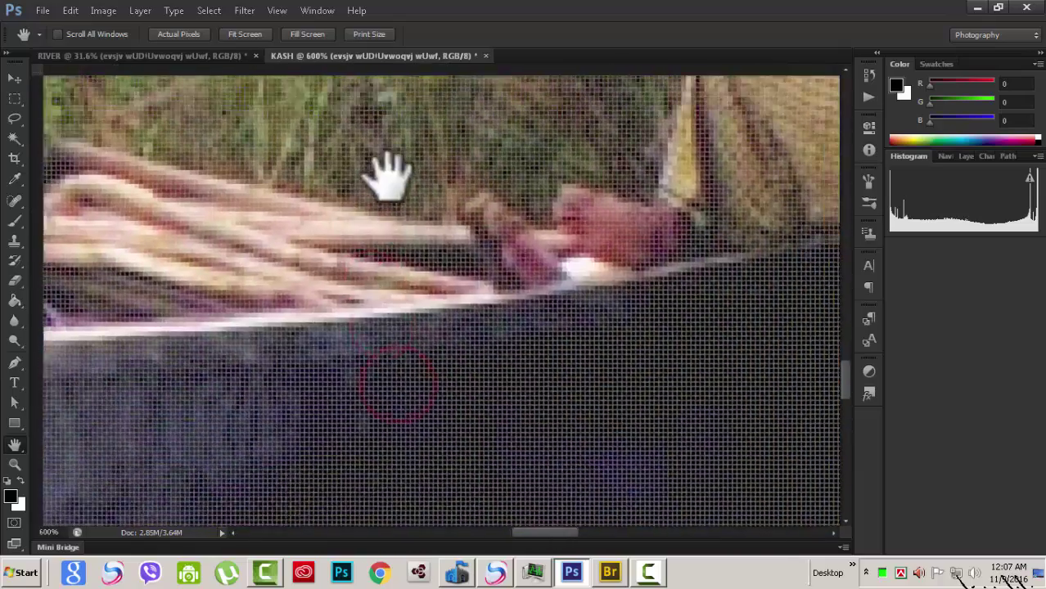
drag(409, 322, 452, 266)
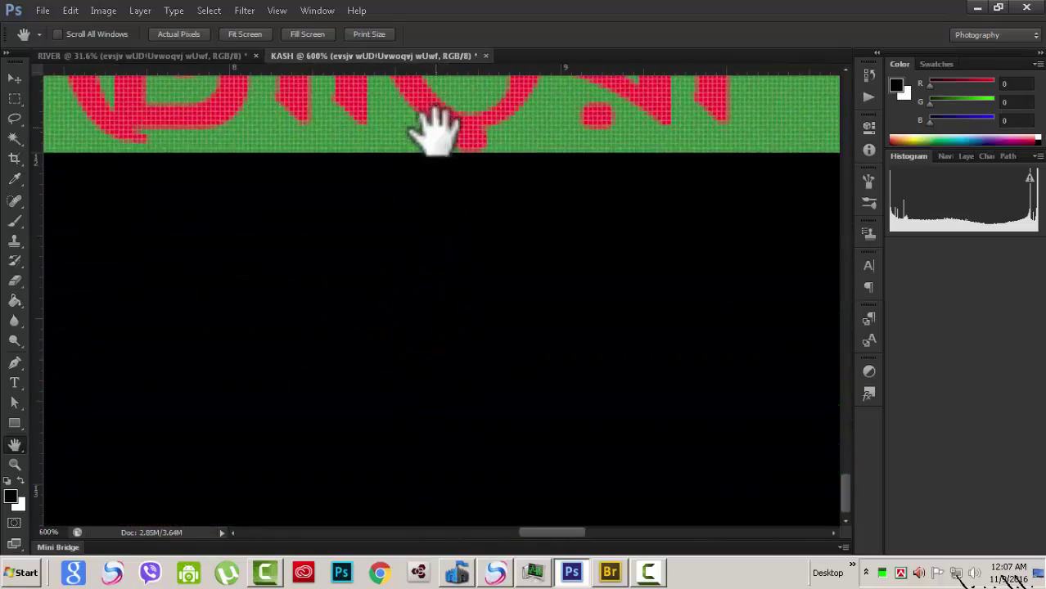
drag(436, 129, 579, 509)
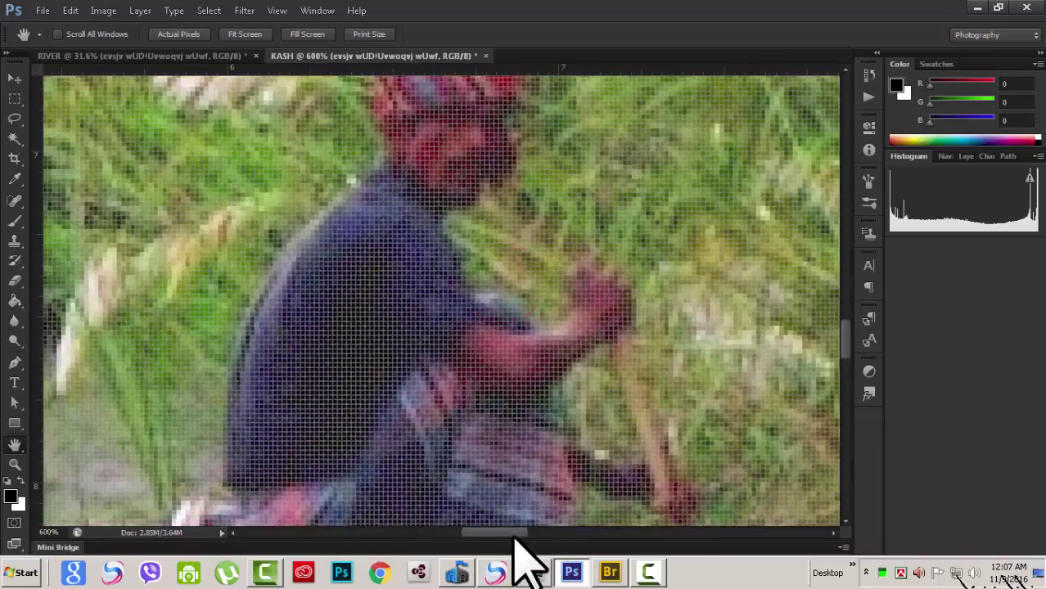
drag(514, 536, 571, 533)
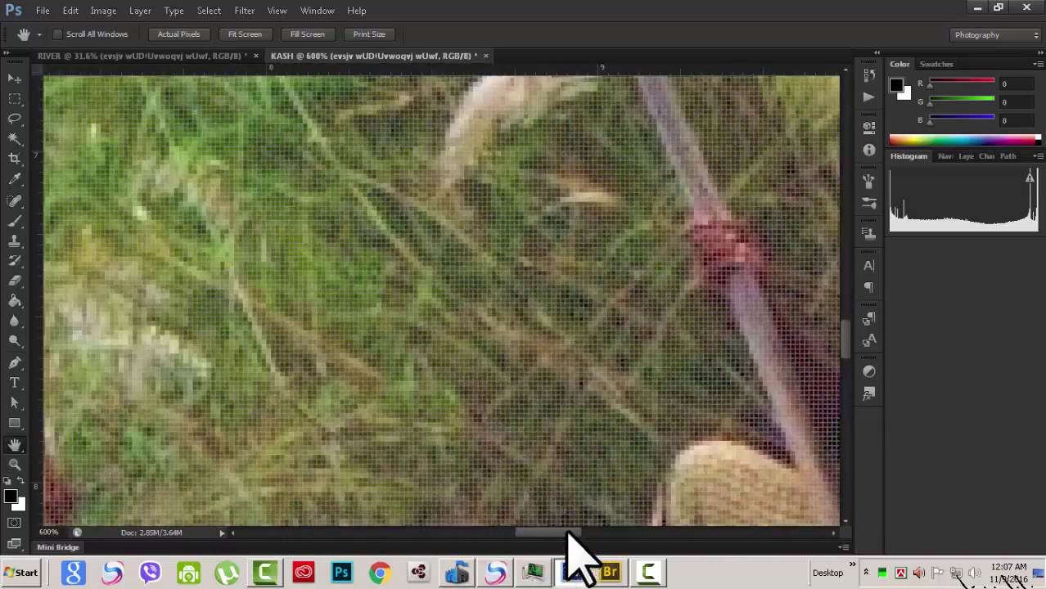
drag(491, 377, 340, 220)
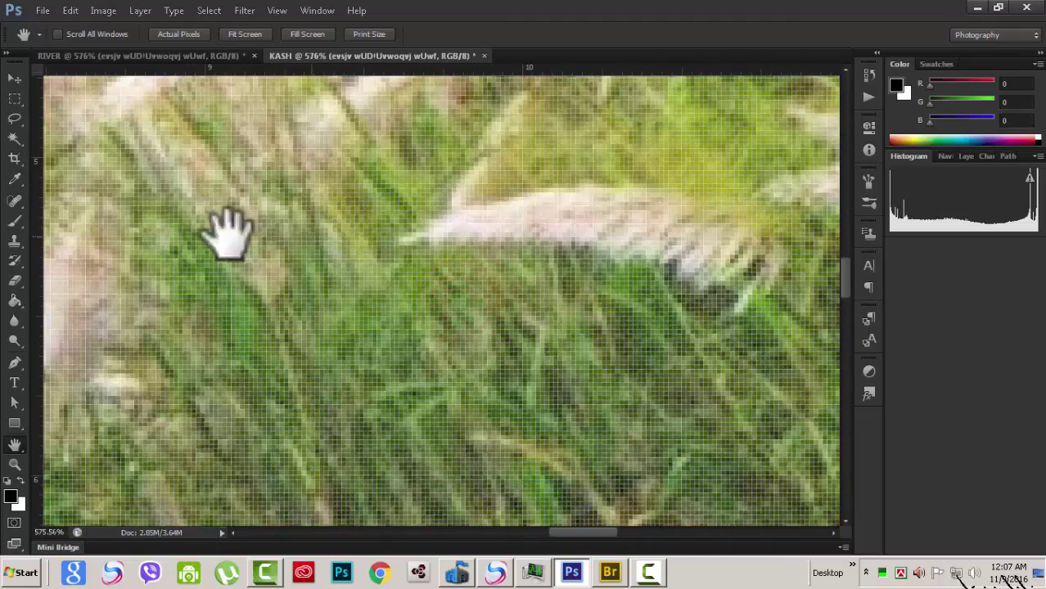
- Zoom KASH out step by step until the whole picture shows, then check RIVER and return
alt+click(413, 301)
alt+click(413, 300)
alt+click(413, 300)
alt+click(412, 300)
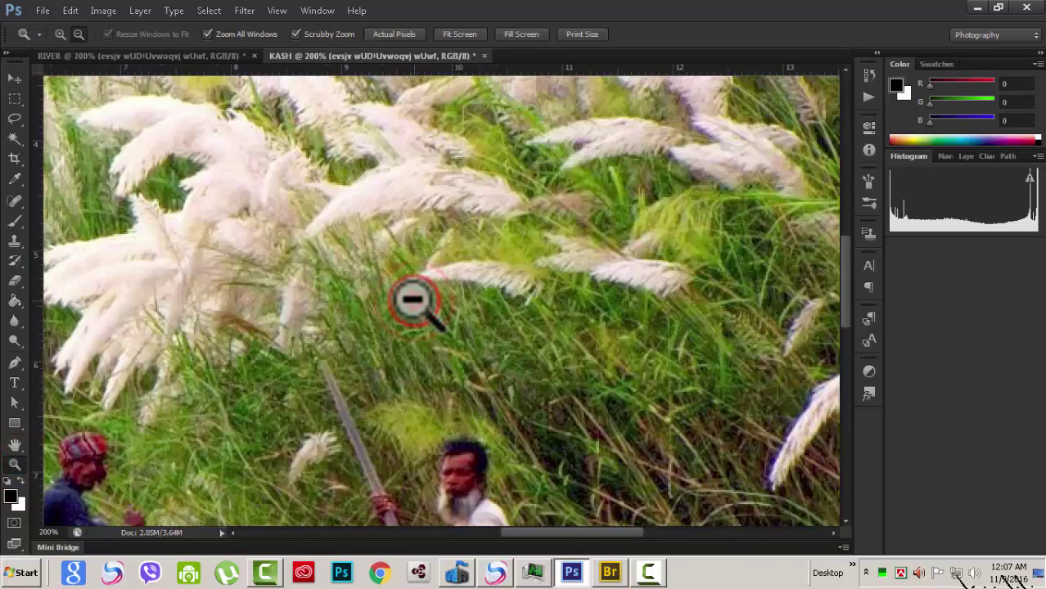
alt+click(413, 300)
alt+click(413, 300)
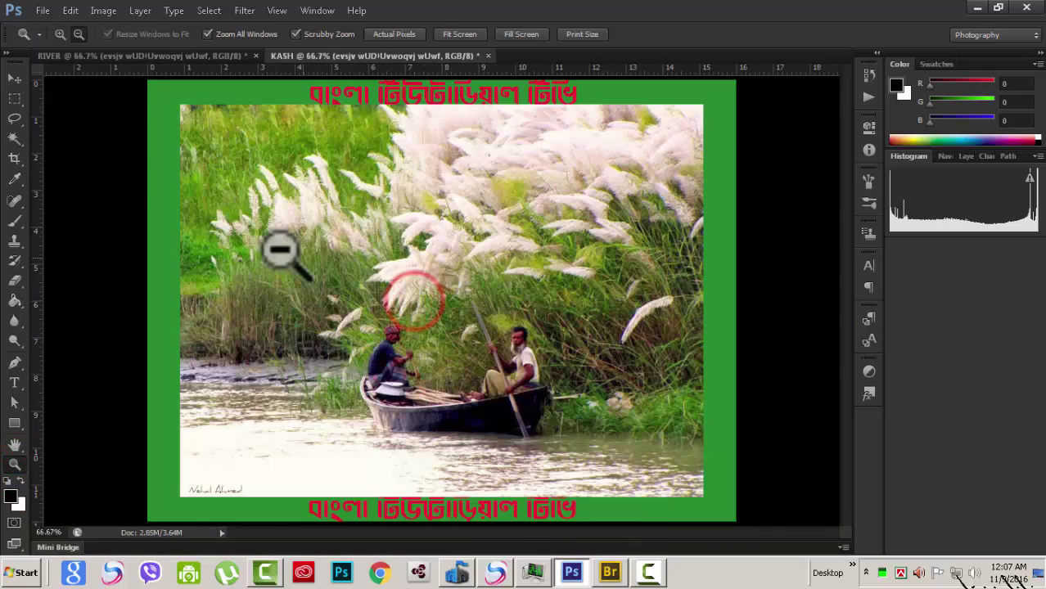
click(122, 56)
click(372, 55)
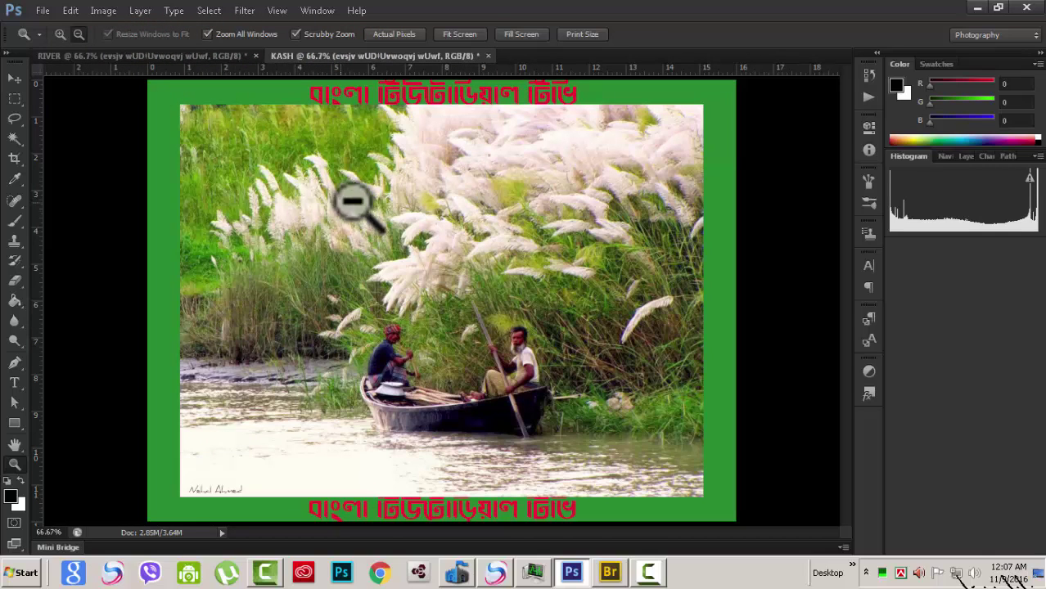
- Zoom KASH to 100% near the boatman and pan to reveal its green left border
scroll(424, 237, up, 1)
scroll(425, 236, down, 1)
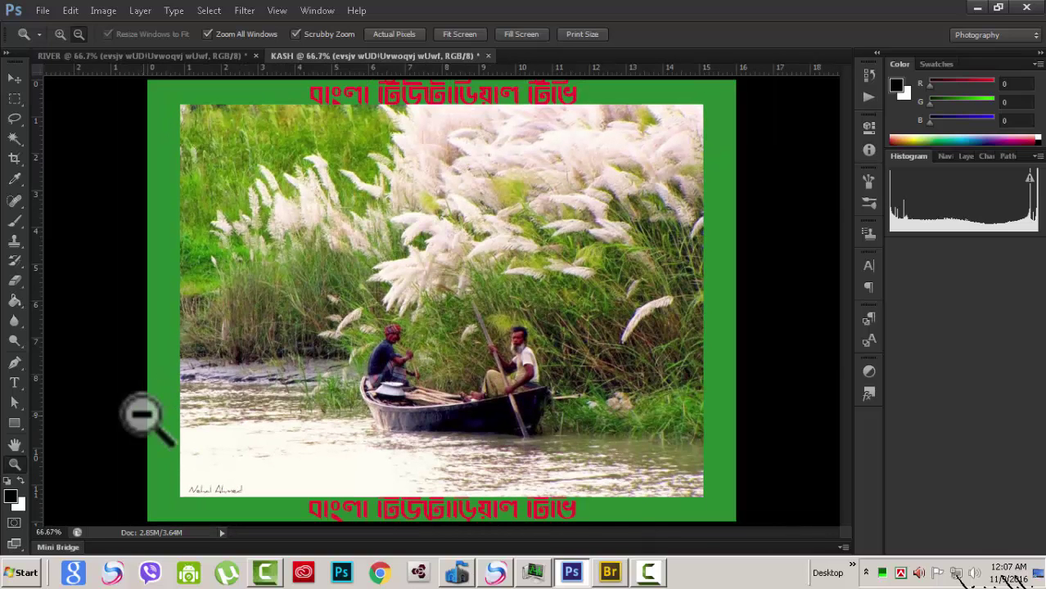
click(14, 447)
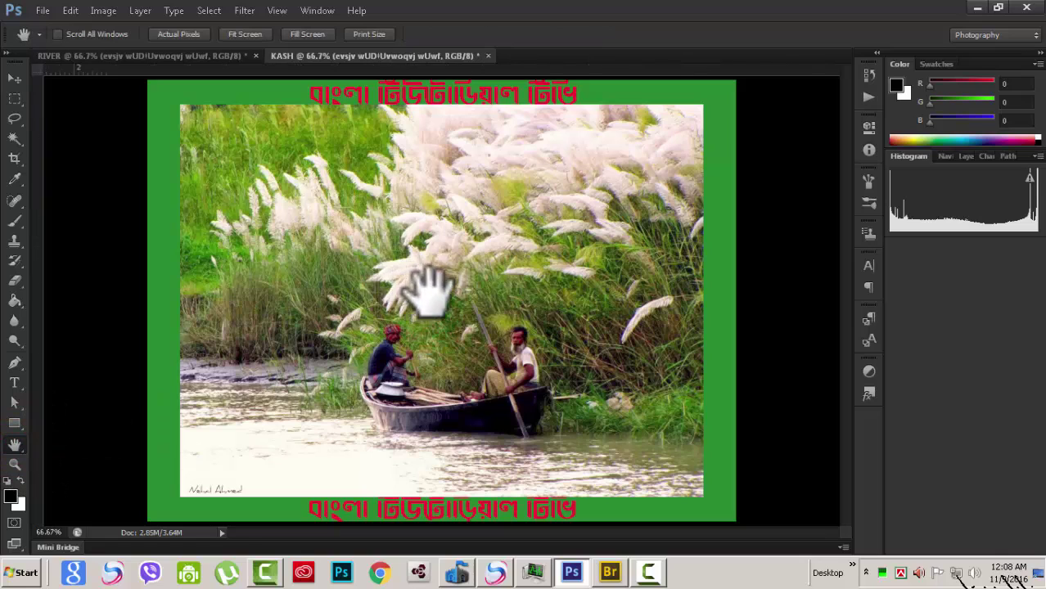
click(494, 315)
drag(216, 377, 446, 351)
drag(688, 468, 572, 455)
drag(530, 533, 565, 536)
drag(509, 403, 524, 323)
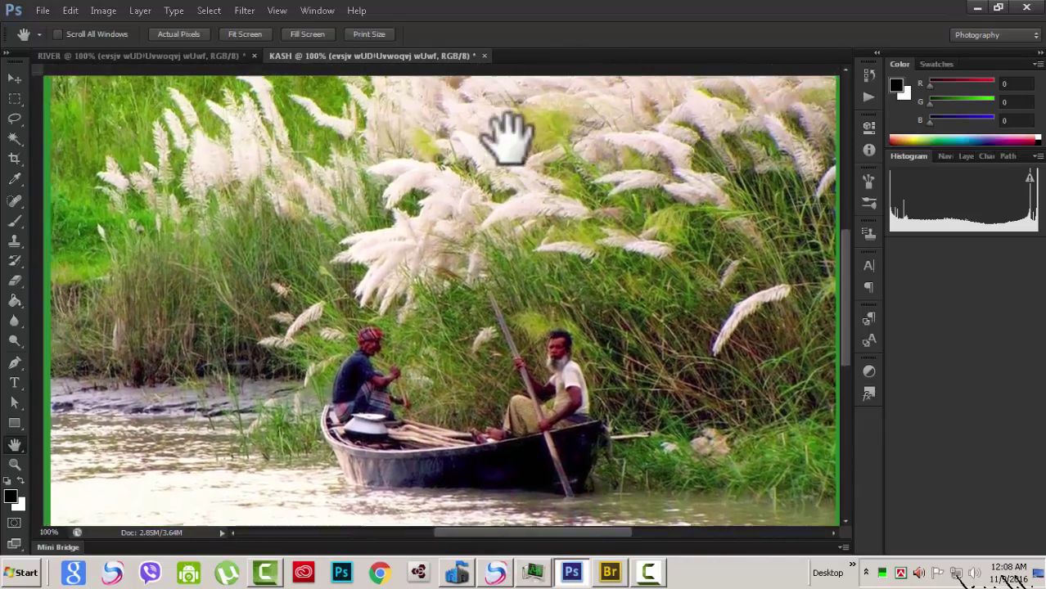
drag(506, 140, 437, 285)
scroll(573, 278, down, 5)
- Turn on rulers for the KASH document and pan around the 100% view to check the photo's edges and grass tops
scroll(786, 279, down, 3)
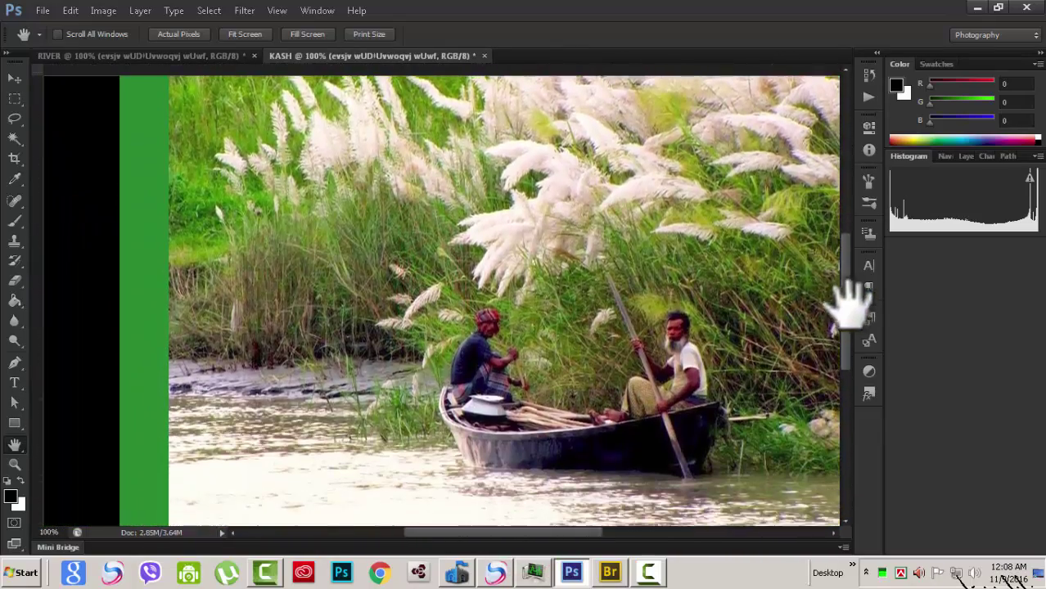
key(ctrl+r)
mouse_move(845, 320)
mouse_down()
mouse_move(836, 133)
mouse_move(835, 408)
mouse_move(835, 183)
mouse_move(832, 314)
mouse_up()
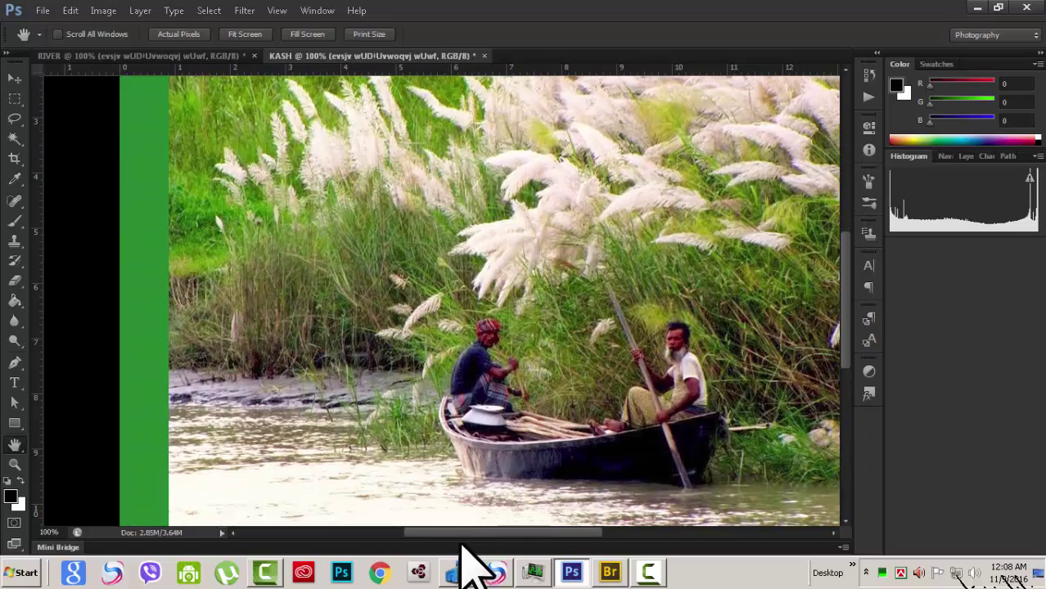
drag(460, 534, 507, 547)
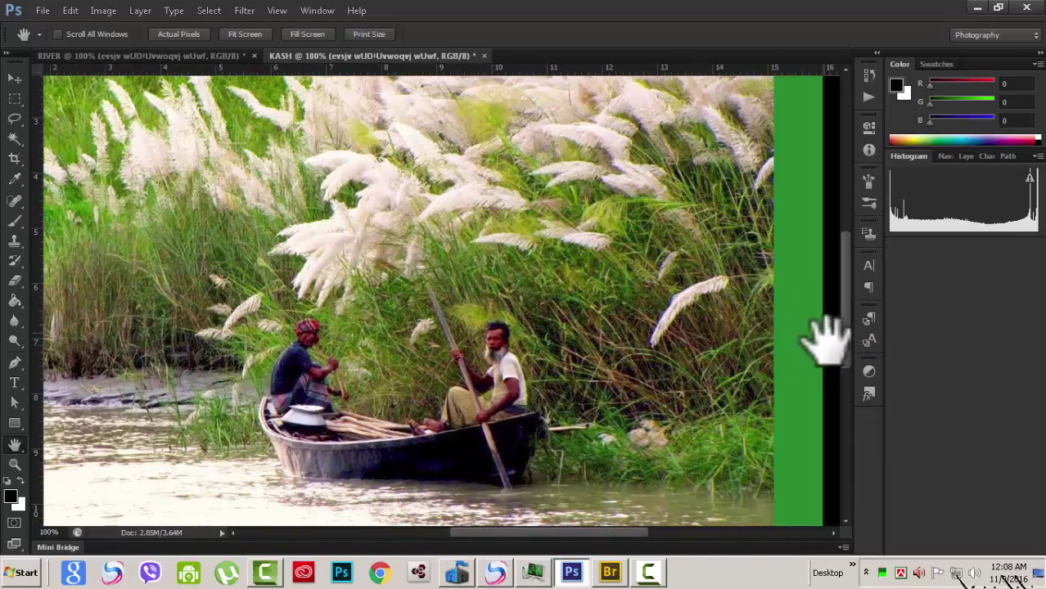
drag(849, 358, 822, 378)
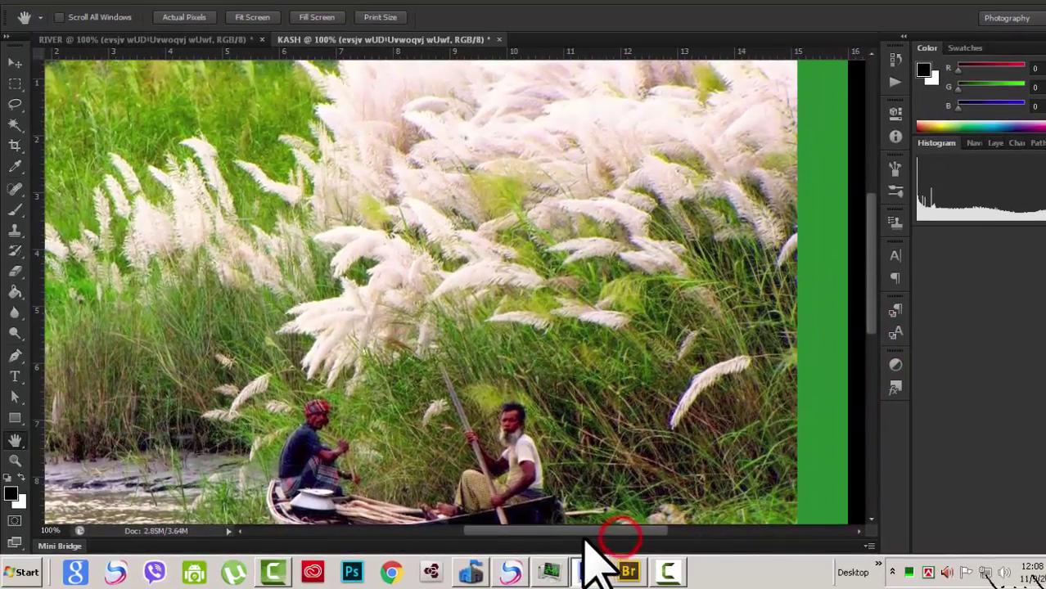
mouse_move(600, 557)
mouse_down()
mouse_move(591, 561)
mouse_move(605, 560)
mouse_up()
drag(561, 479, 581, 422)
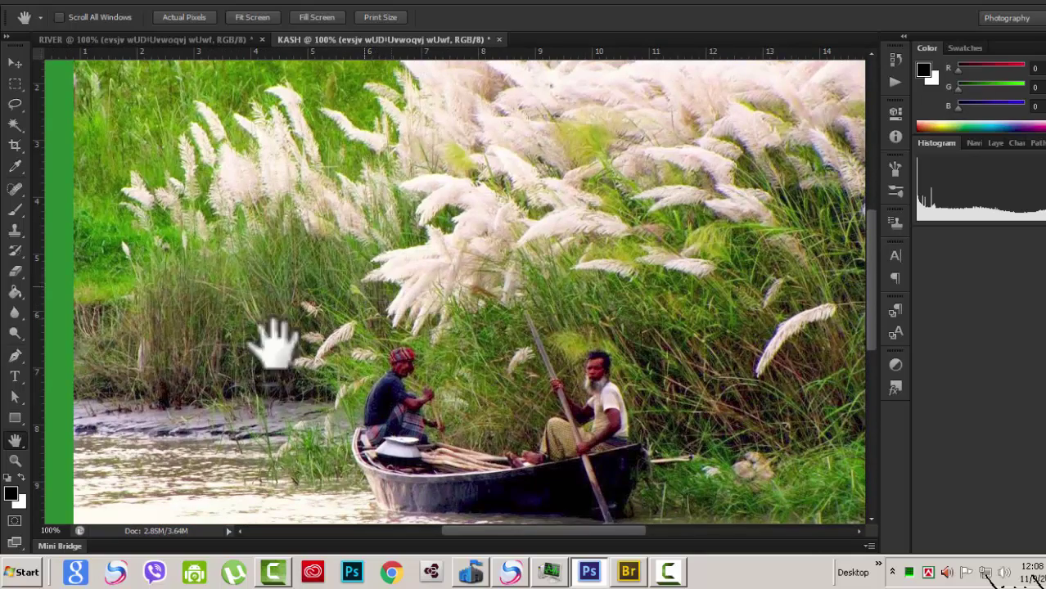
- Zoom out to the whole framed photo, then zoom in step by step on the grass plumes
key(z)
alt+click(523, 339)
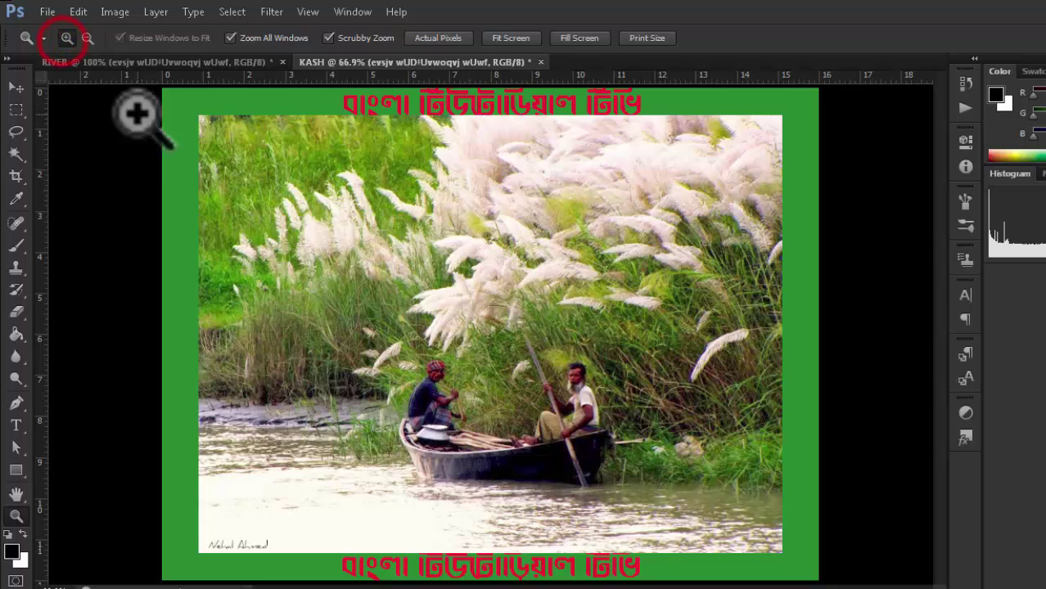
click(440, 311)
click(440, 311)
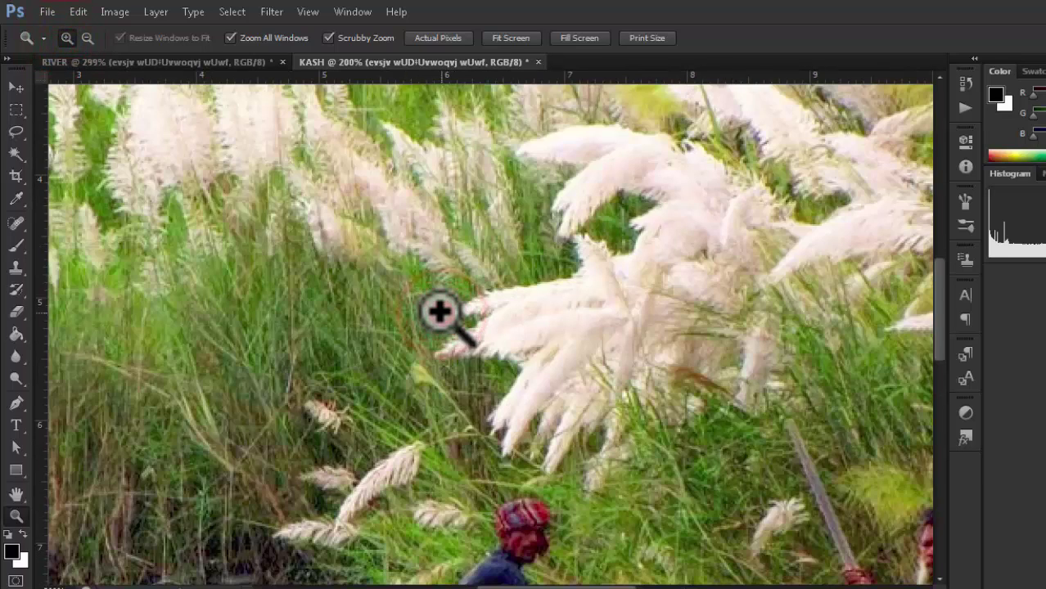
click(440, 311)
- Use the bird's-eye overview to move the 300% close-up over the grass plumes and onto the boat
key(h)
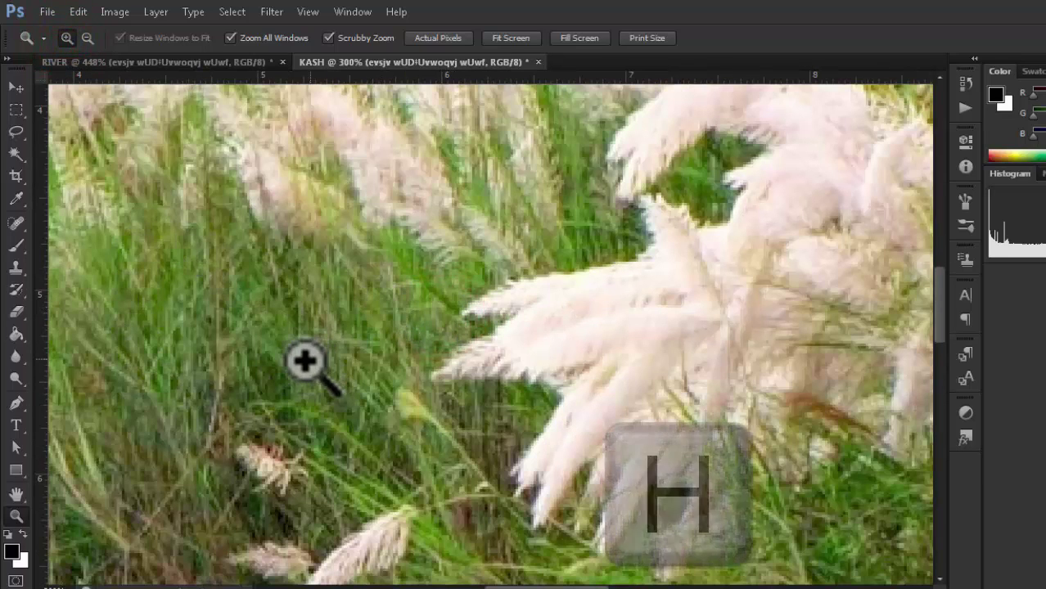
drag(290, 301, 299, 233)
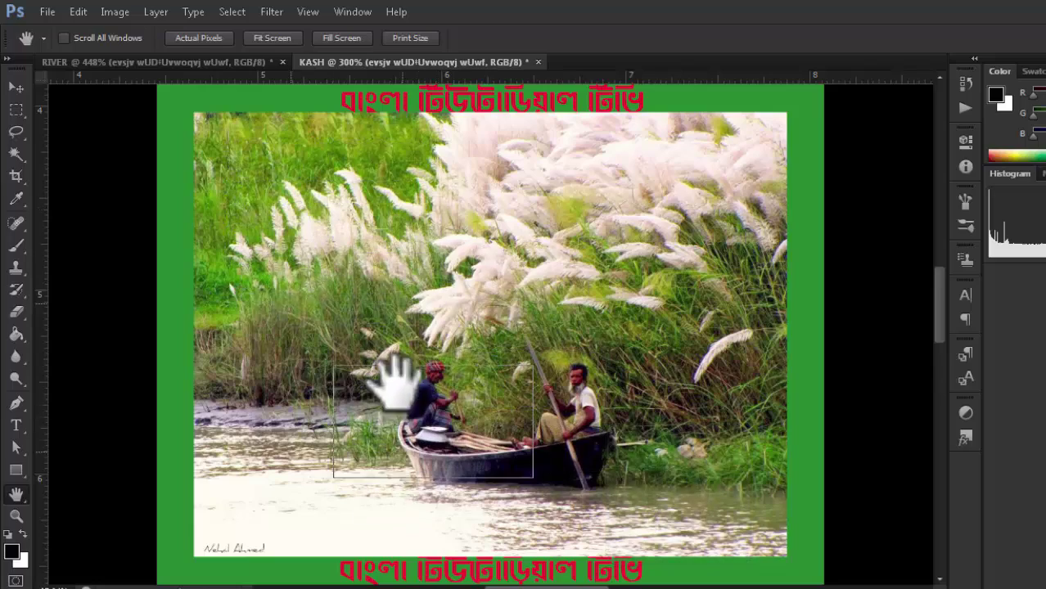
drag(407, 391, 466, 245)
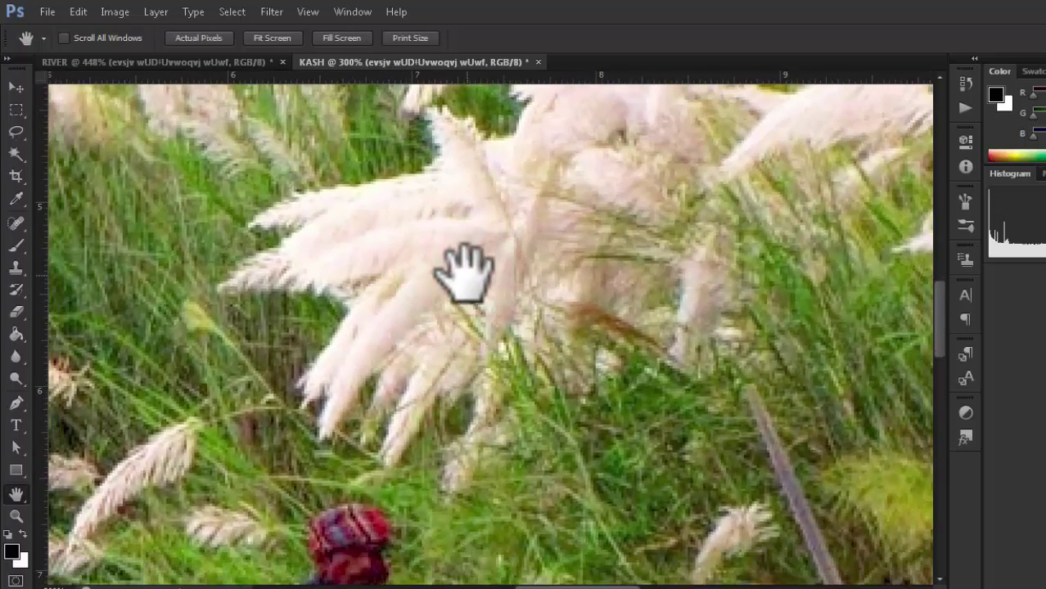
key(h)
drag(291, 266, 332, 299)
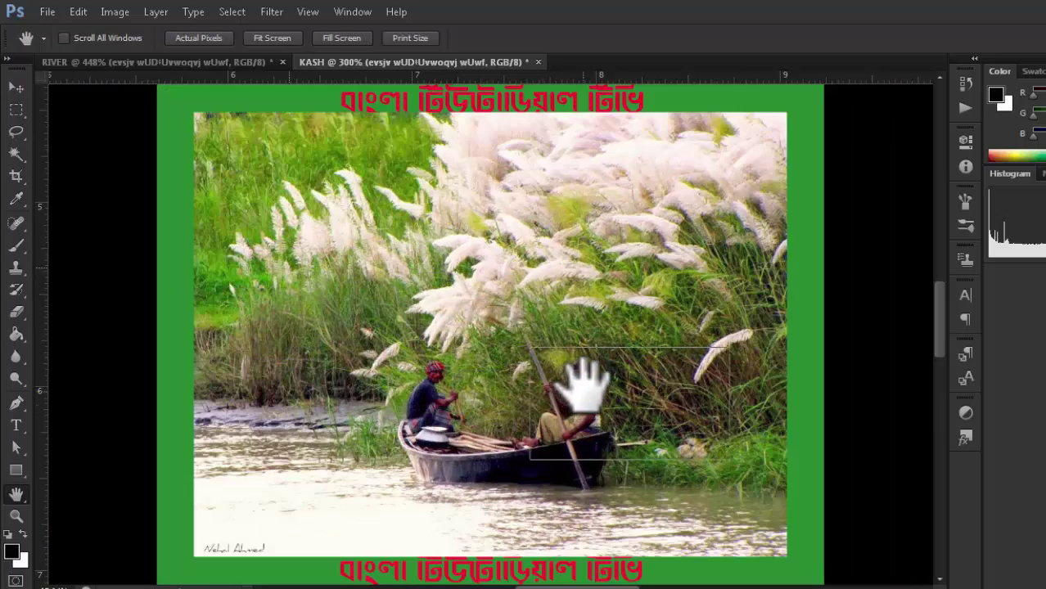
drag(331, 321, 585, 185)
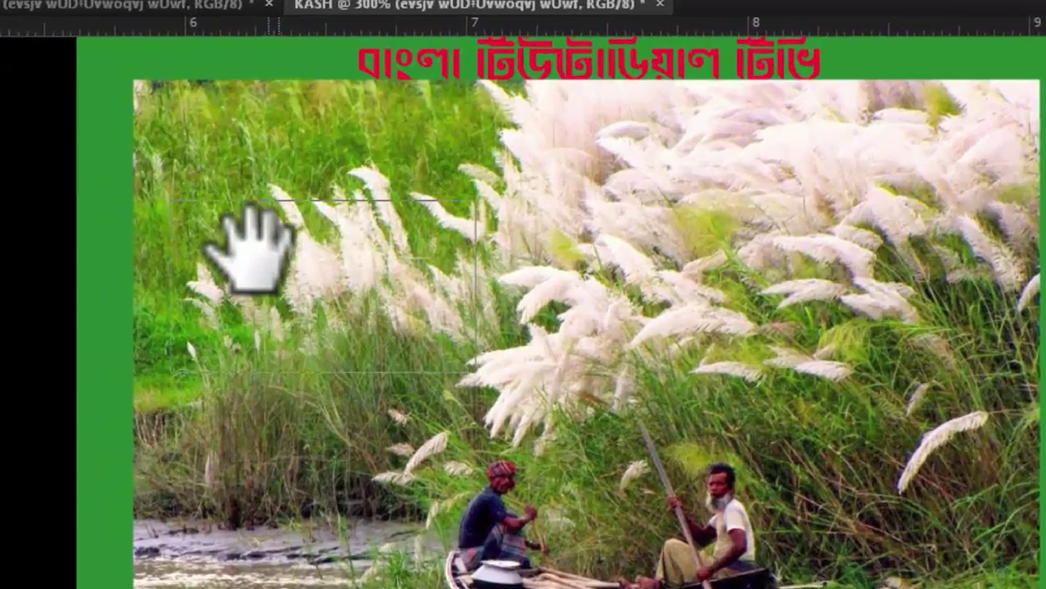
drag(810, 193, 701, 573)
drag(467, 565, 304, 309)
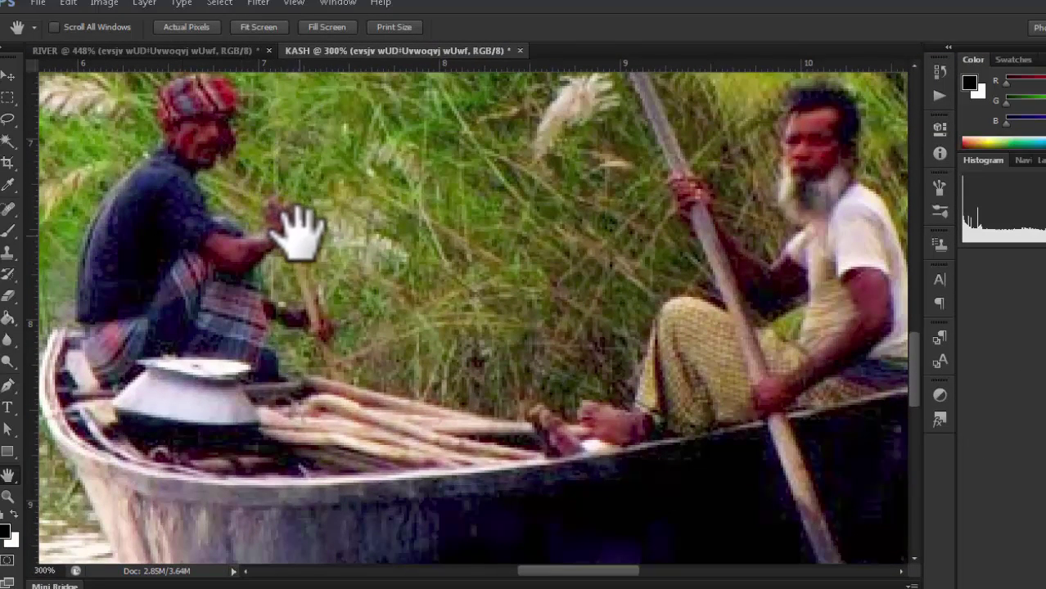
- Zoom out from the boatmen to the whole photo, then zoom back in to 400% on the boat
alt+click(378, 240)
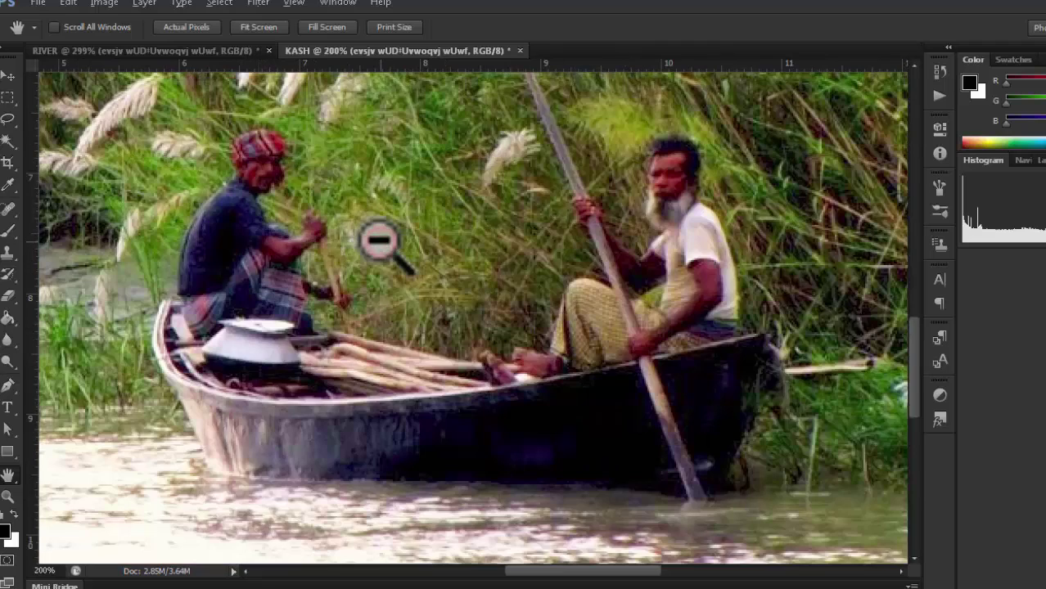
alt+click(378, 240)
alt+click(378, 240)
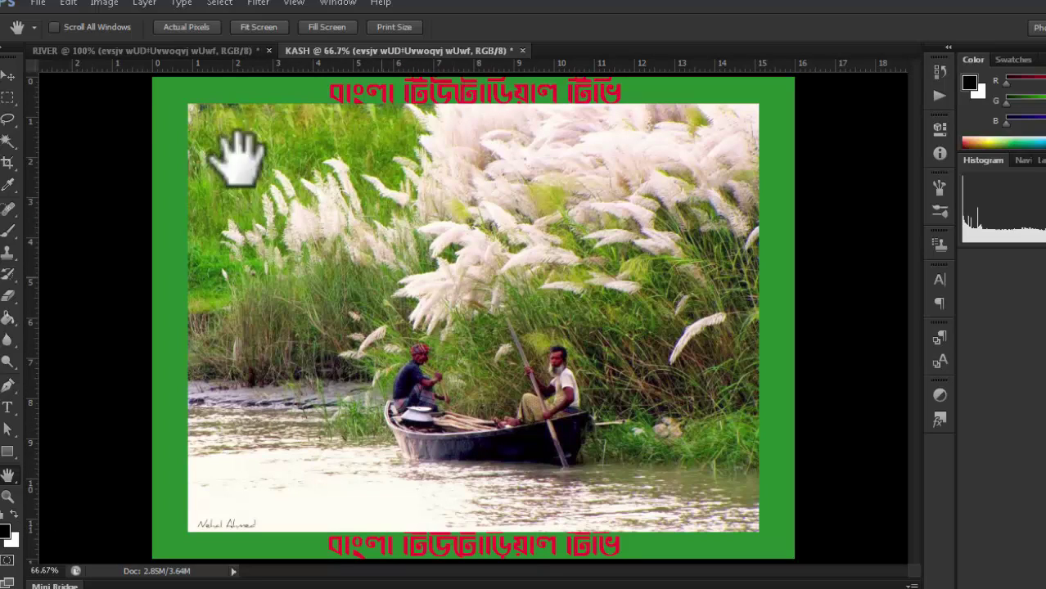
click(8, 497)
click(463, 356)
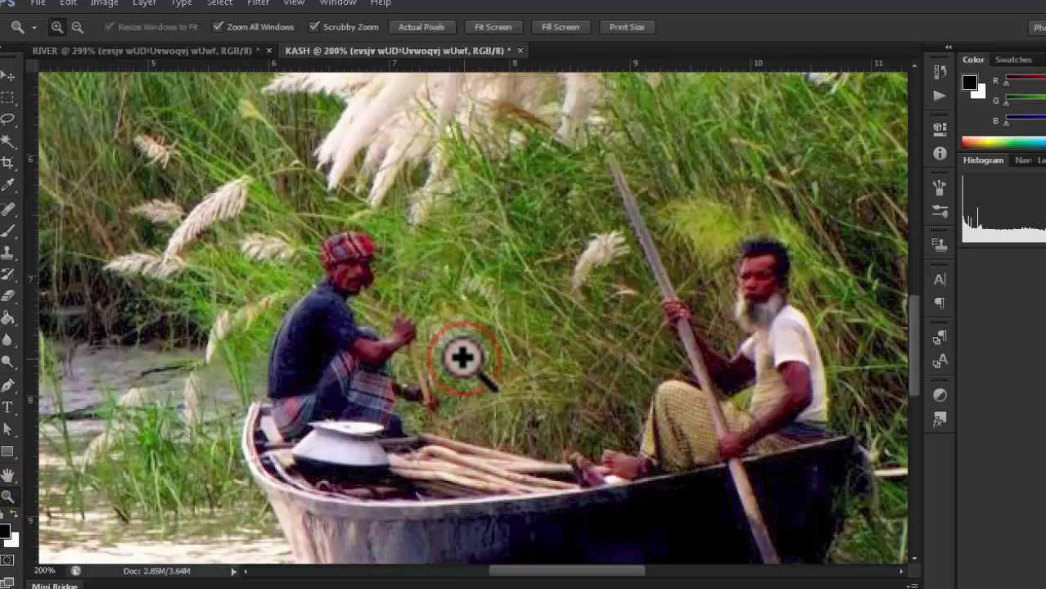
click(463, 355)
drag(913, 354, 923, 299)
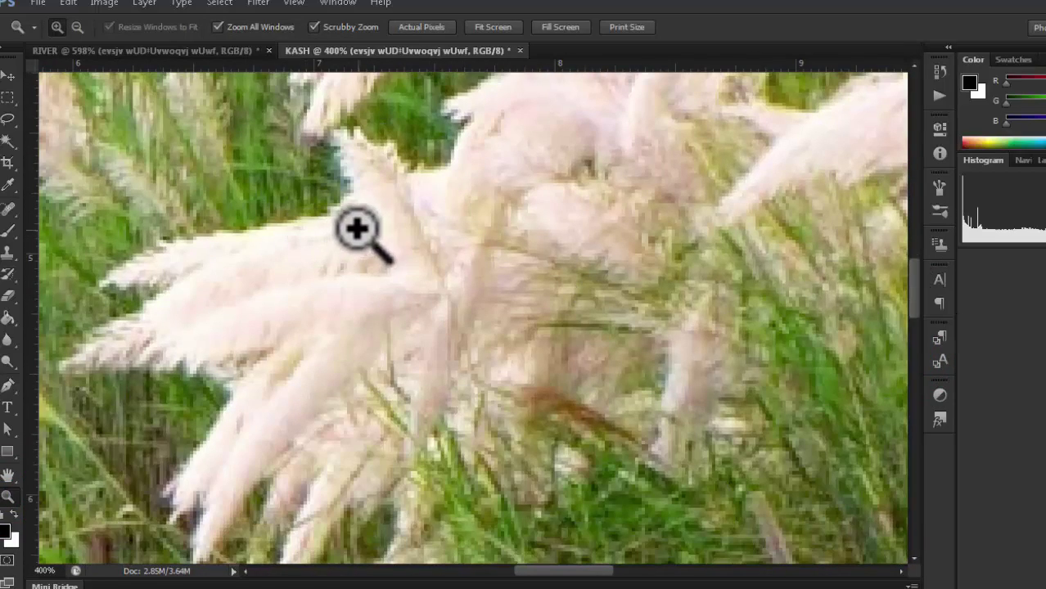
- Jump the close-up to the boatman via bird's-eye view, then fit the photo on screen at 66.9%
key(h)
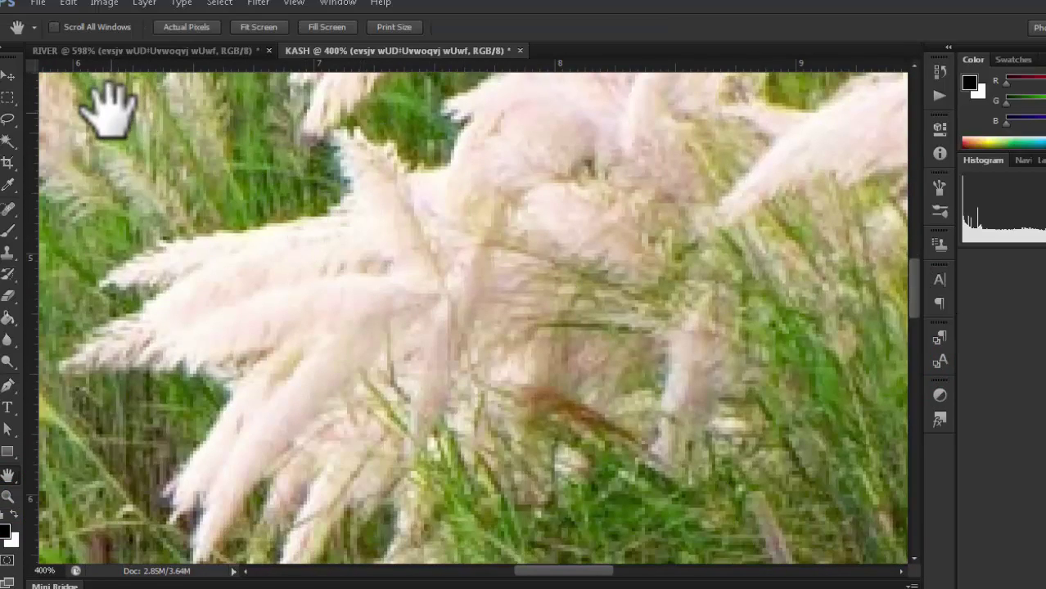
drag(107, 107, 351, 343)
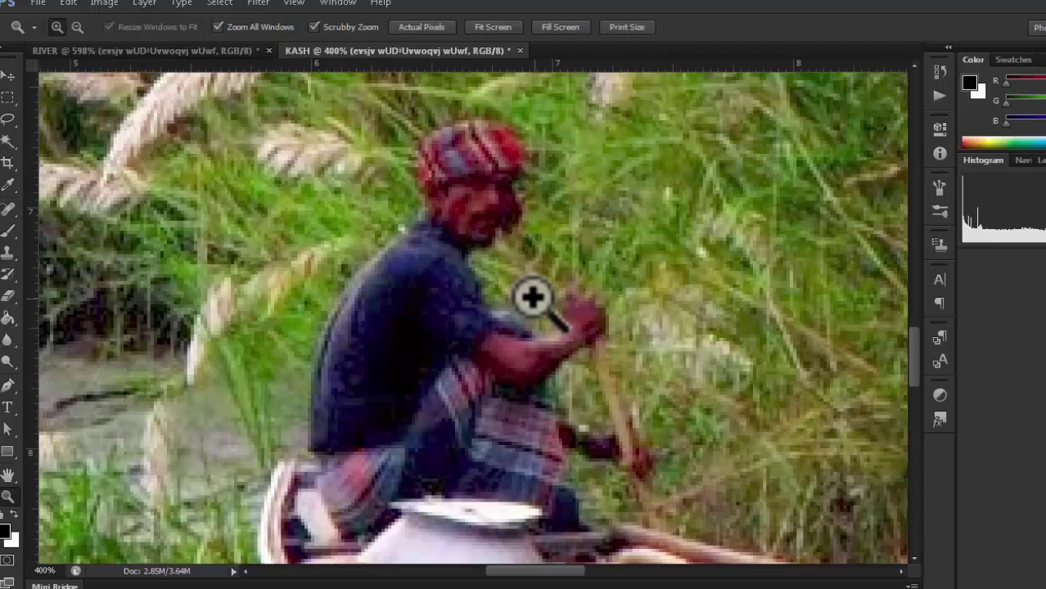
key(ctrl+0)
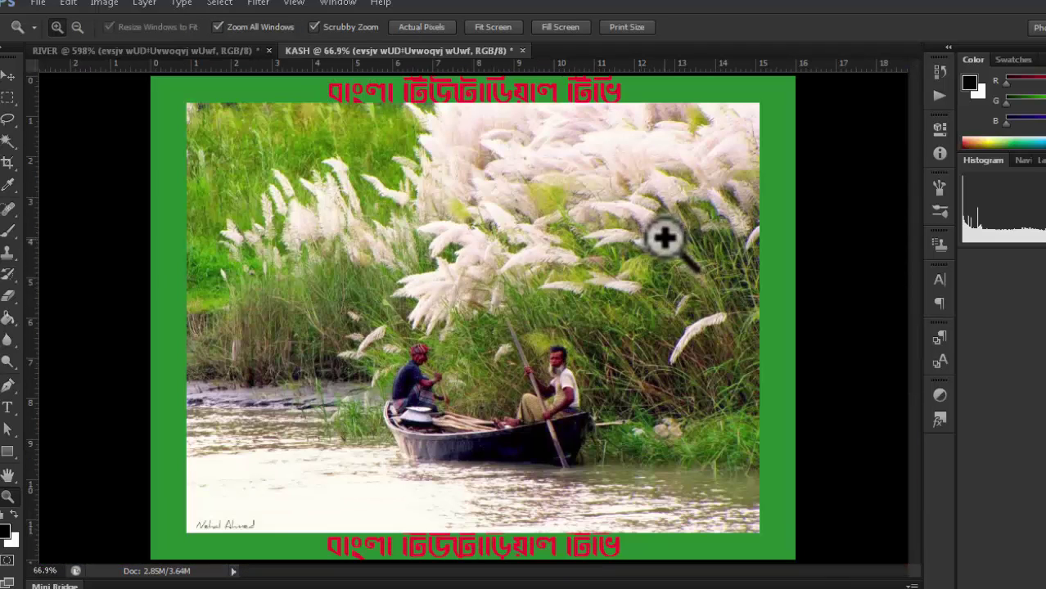
key(h)
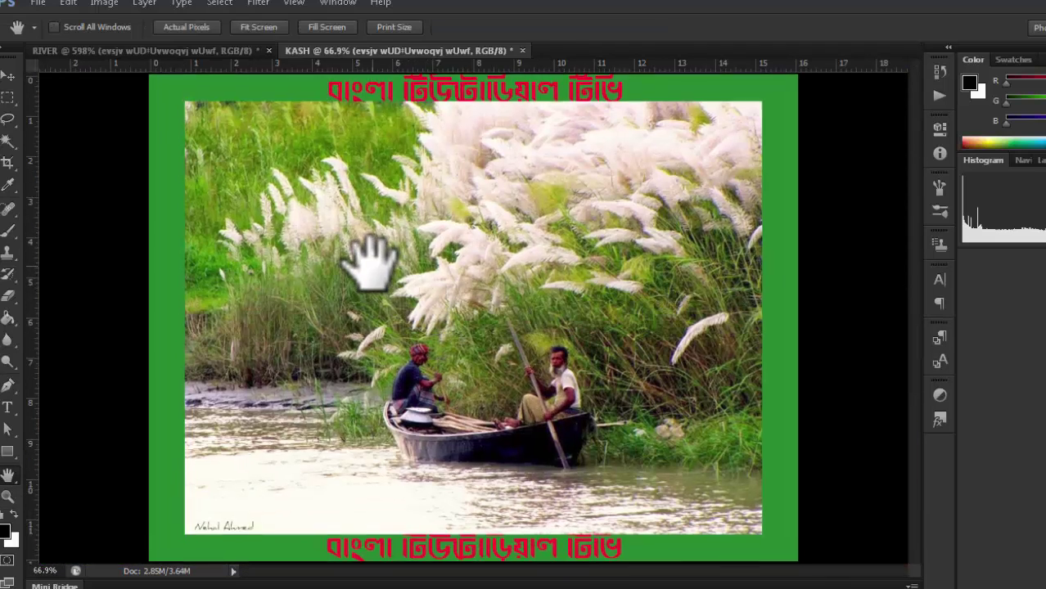
mouse_move(379, 276)
mouse_down()
mouse_move(397, 299)
mouse_move(580, 390)
mouse_move(472, 303)
mouse_move(330, 242)
mouse_move(406, 367)
mouse_move(635, 343)
mouse_move(416, 263)
mouse_move(369, 352)
mouse_move(268, 268)
mouse_move(331, 170)
mouse_move(479, 187)
mouse_move(432, 297)
mouse_move(397, 346)
mouse_move(280, 304)
mouse_move(217, 294)
mouse_move(471, 280)
mouse_move(433, 280)
mouse_move(432, 292)
mouse_move(396, 284)
mouse_up()
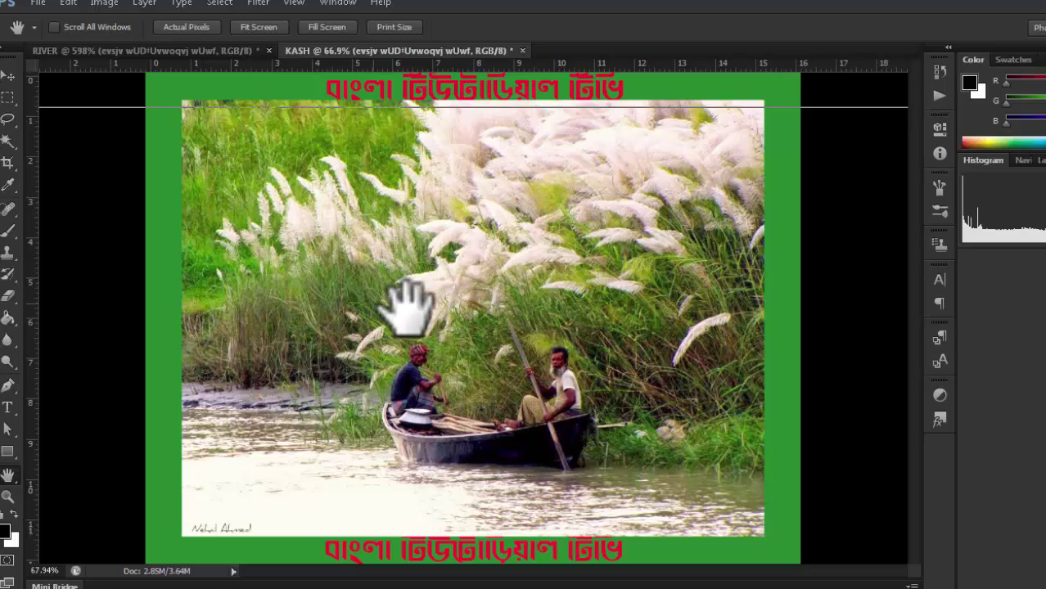
key(ctrl+0)
- Zoom continuously into the grass, then fit the whole bordered photo on screen
key(z)
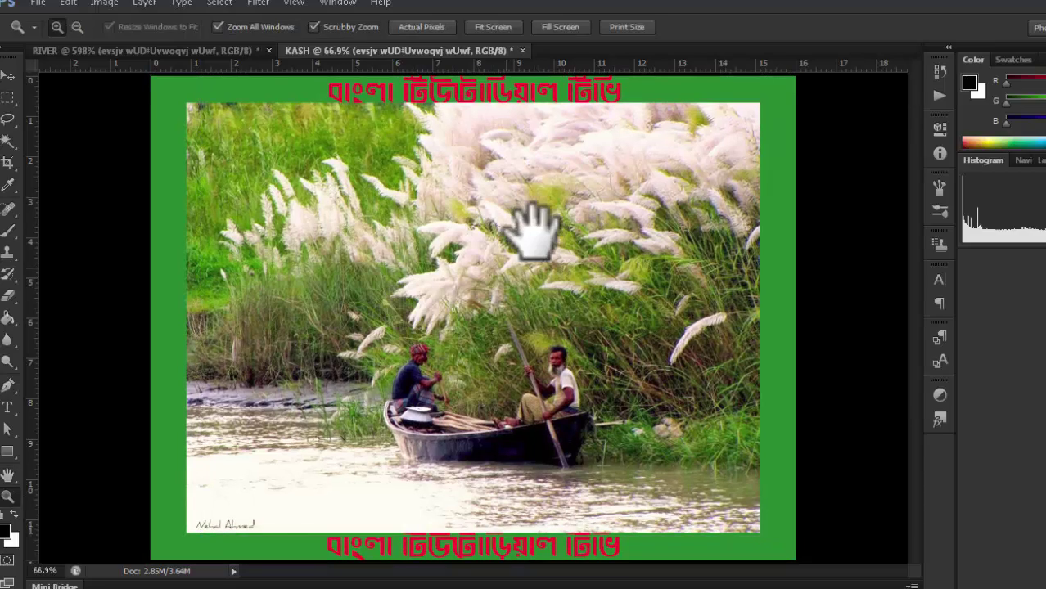
drag(532, 228, 532, 228)
key(h)
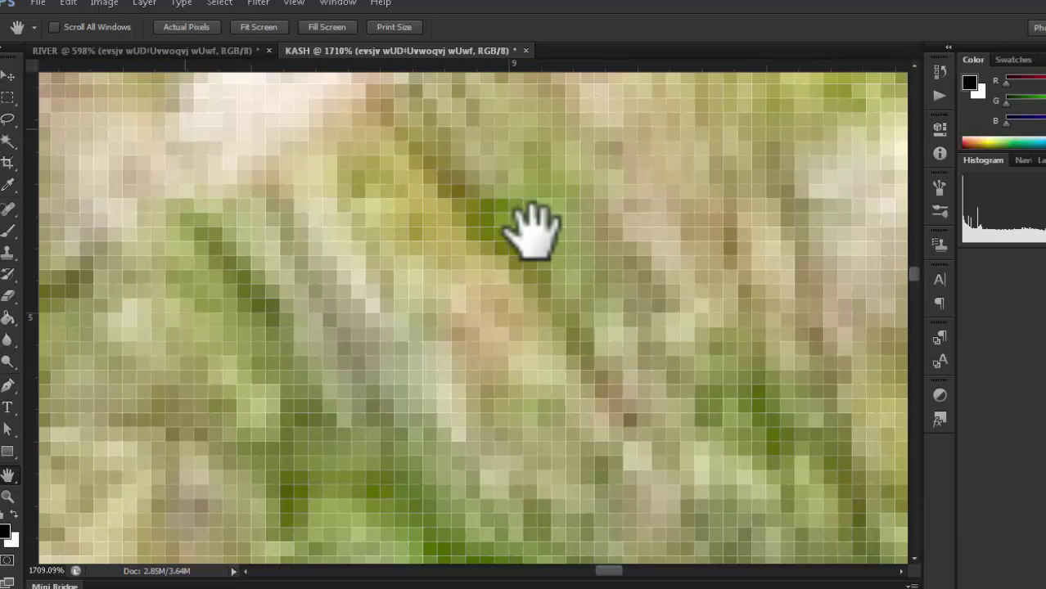
key(ctrl+0)
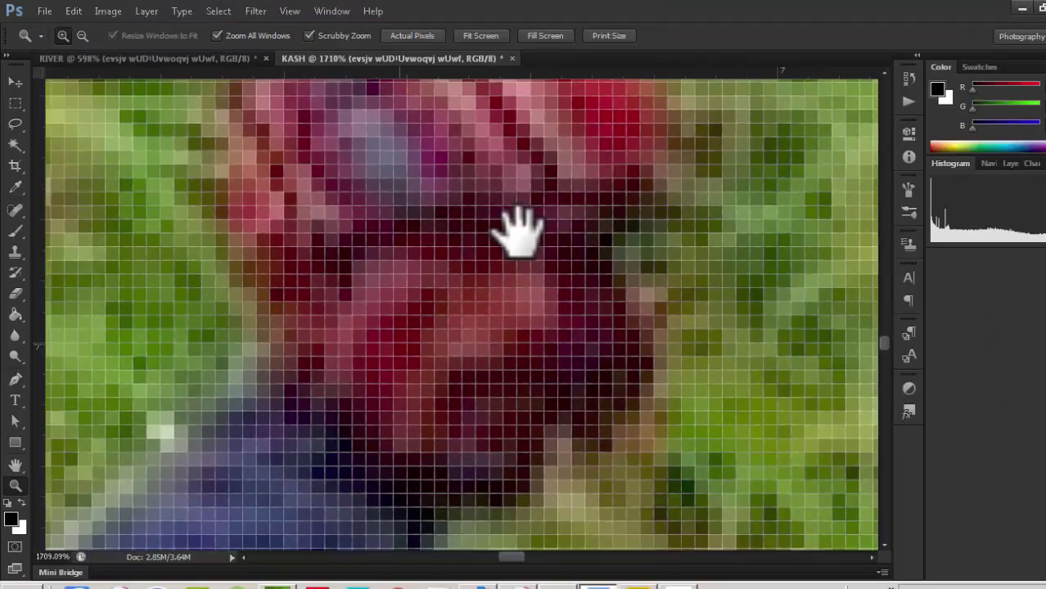
scroll(519, 229, down, 10)
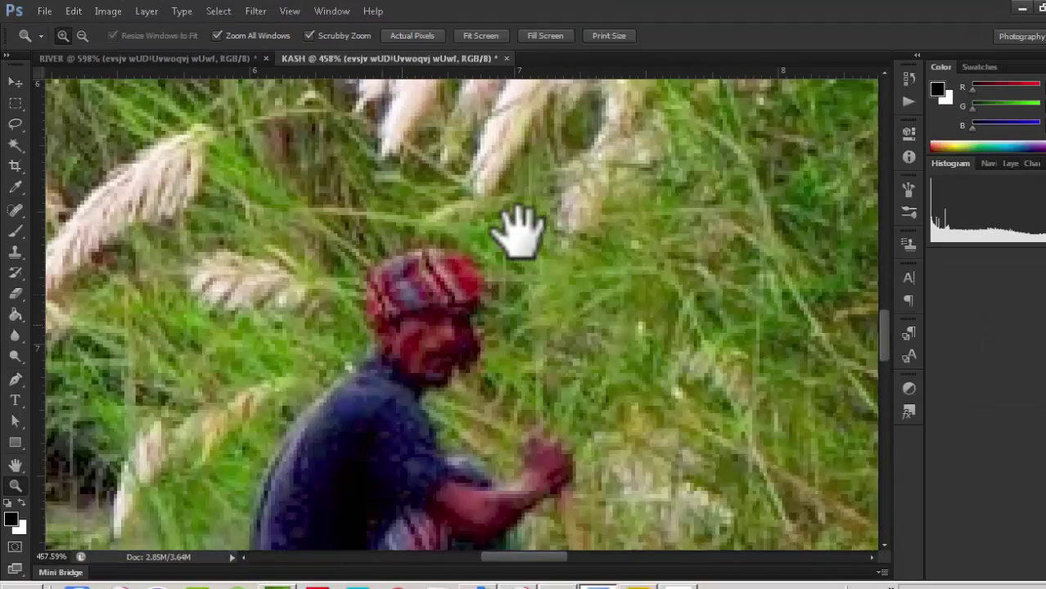
key(h)
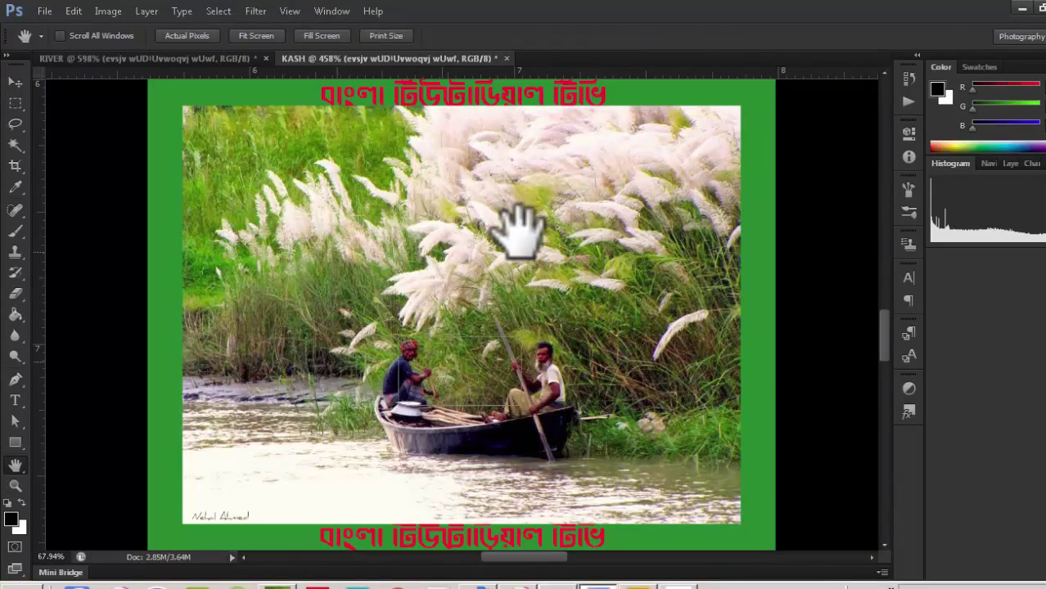
- Scroll-zoom in to about 1740% on the red-hat man, fitting the photo on screen between passes
key(z)
scroll(519, 229, up, 5)
key(h)
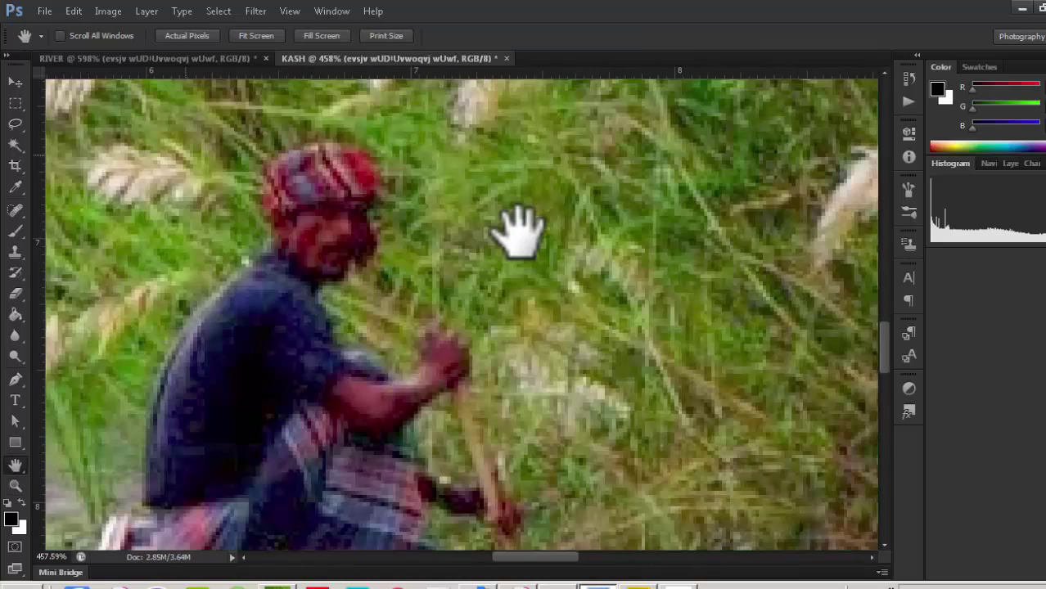
key(ctrl+0)
key(z)
scroll(519, 230, up, 5)
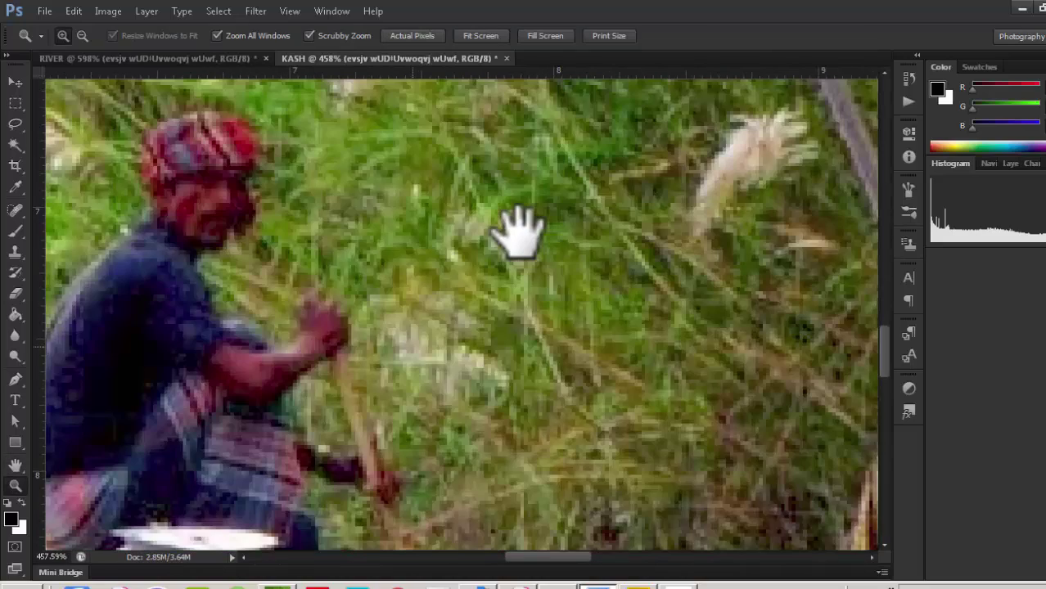
key(h)
scroll(519, 230, up, 6)
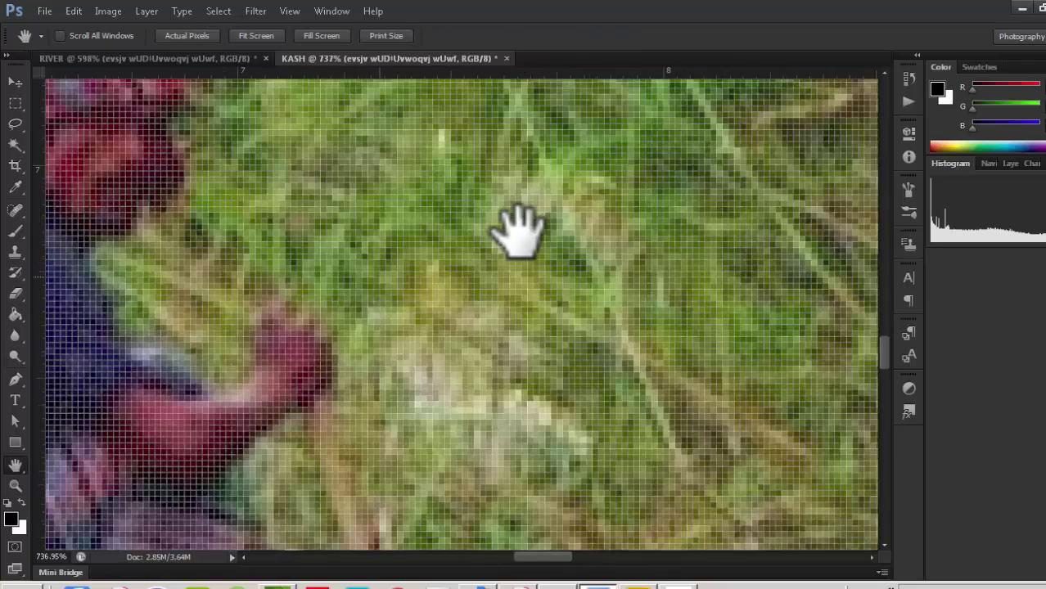
key(ctrl+0)
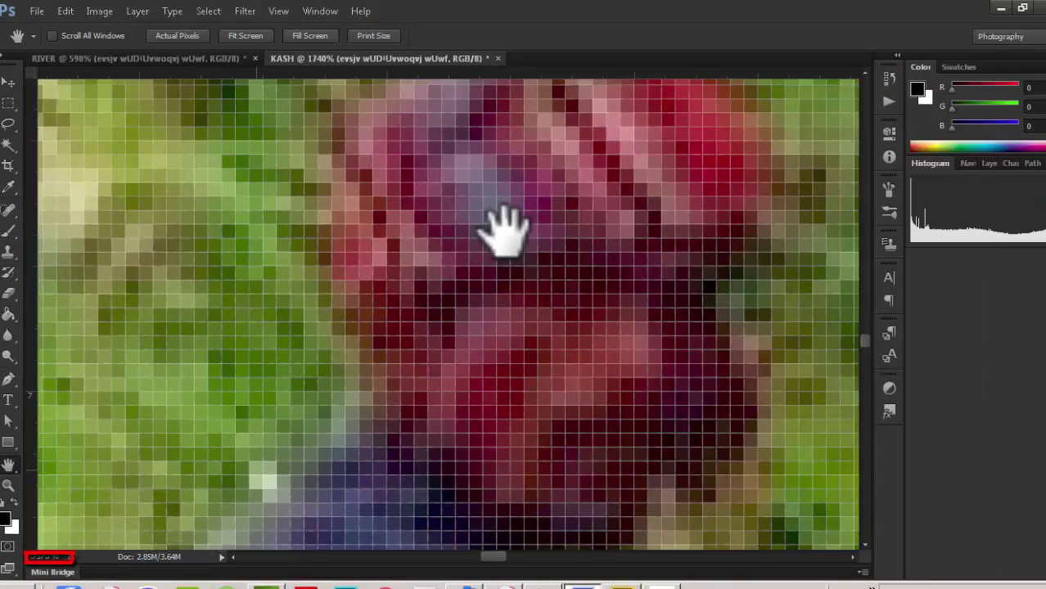
- Step the zoom out twice and in once to frame the boat scene at 97.6%
key(ctrl+minus)
key(ctrl+minus)
key(ctrl+minus)
key(ctrl+minus)
key(ctrl+minus)
key(ctrl+minus)
key(ctrl+minus)
key(ctrl+minus)
key(ctrl+minus)
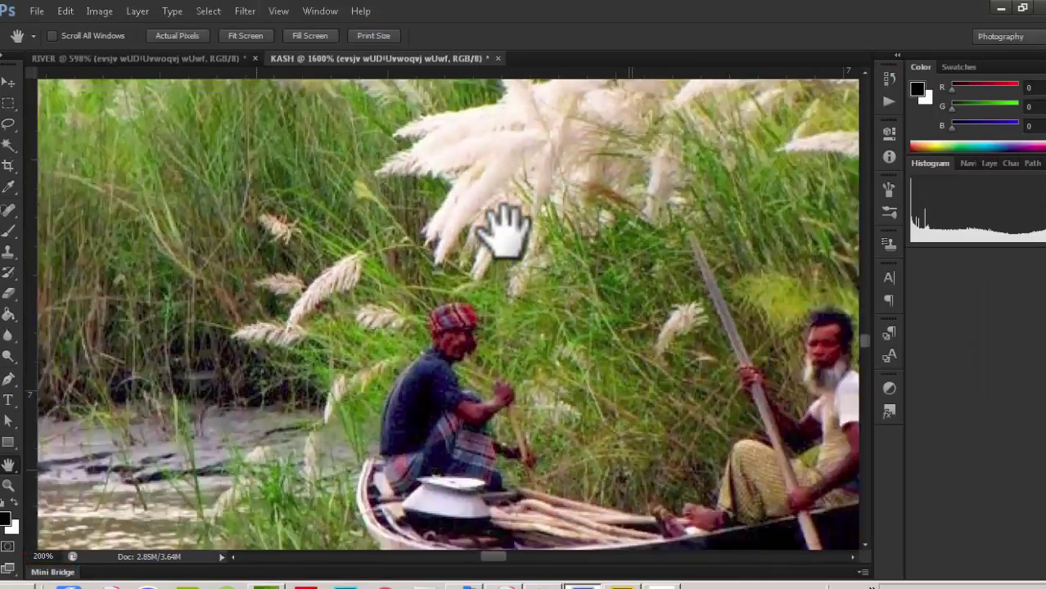
key(ctrl+minus)
key(ctrl+minus)
key(ctrl+minus)
key(ctrl+plus)
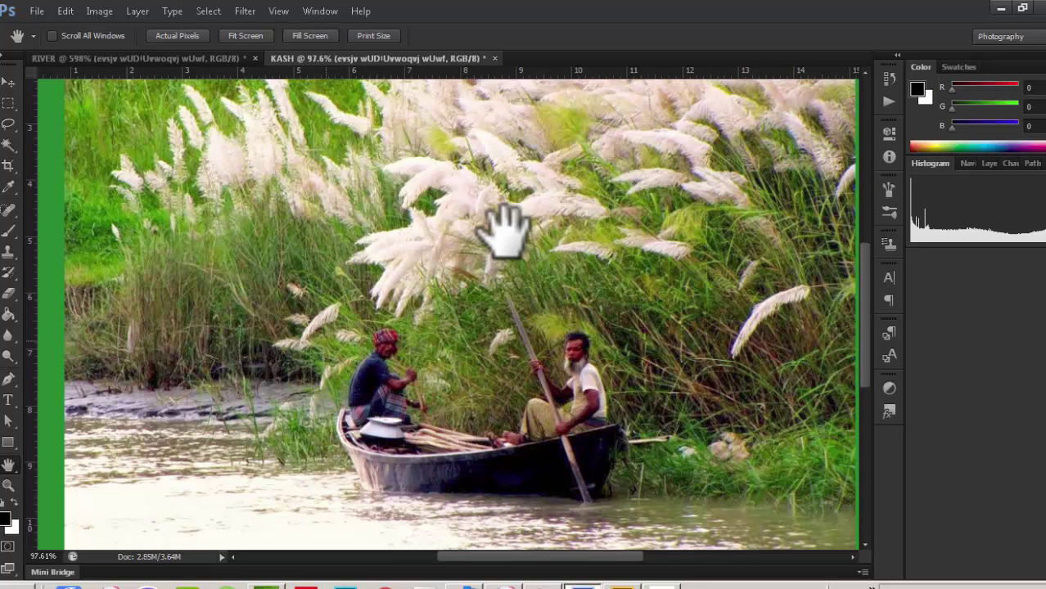
- Jump between the bird's-eye overview and an enlarged boat view, then fit the image on screen
click(505, 232)
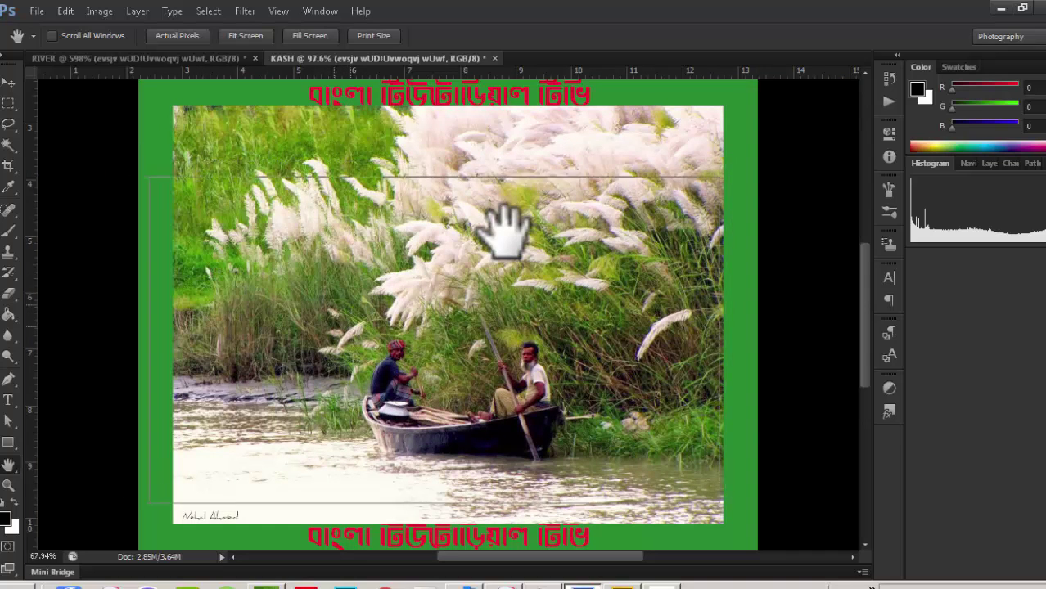
drag(505, 226, 505, 226)
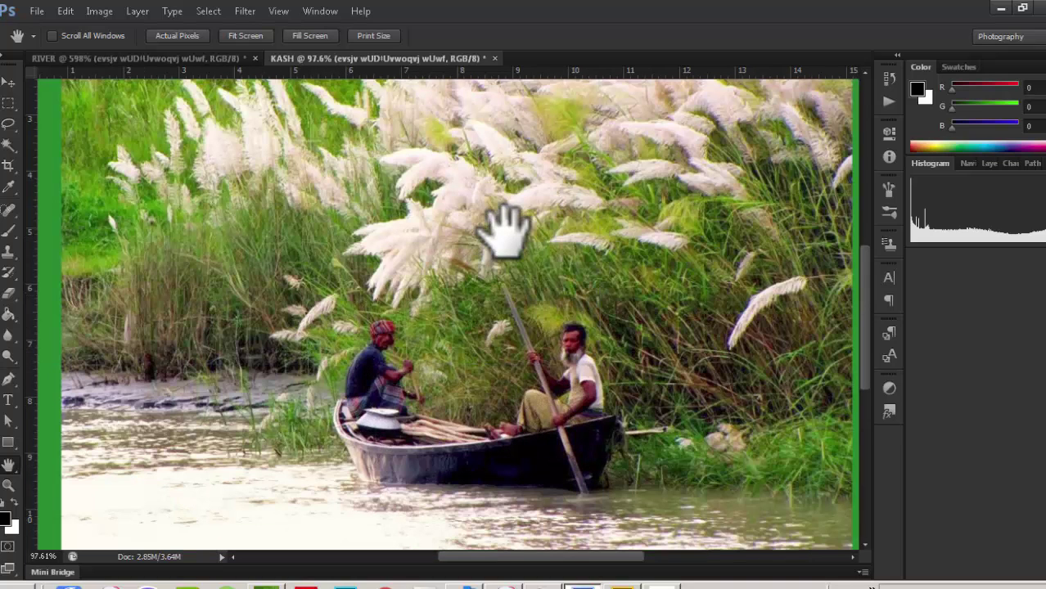
scroll(505, 232, up, 5)
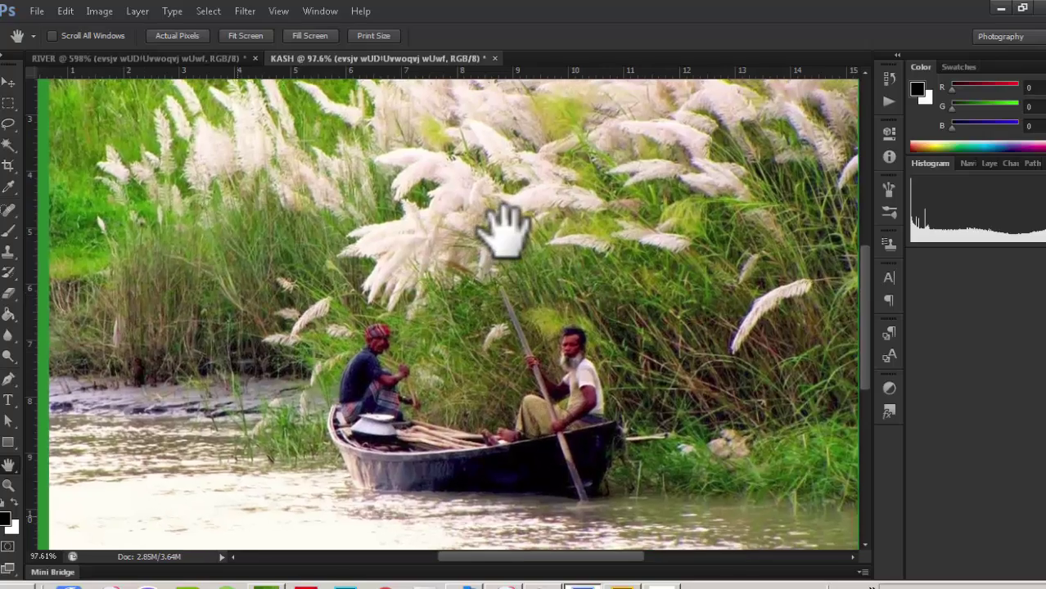
scroll(505, 232, up, 3)
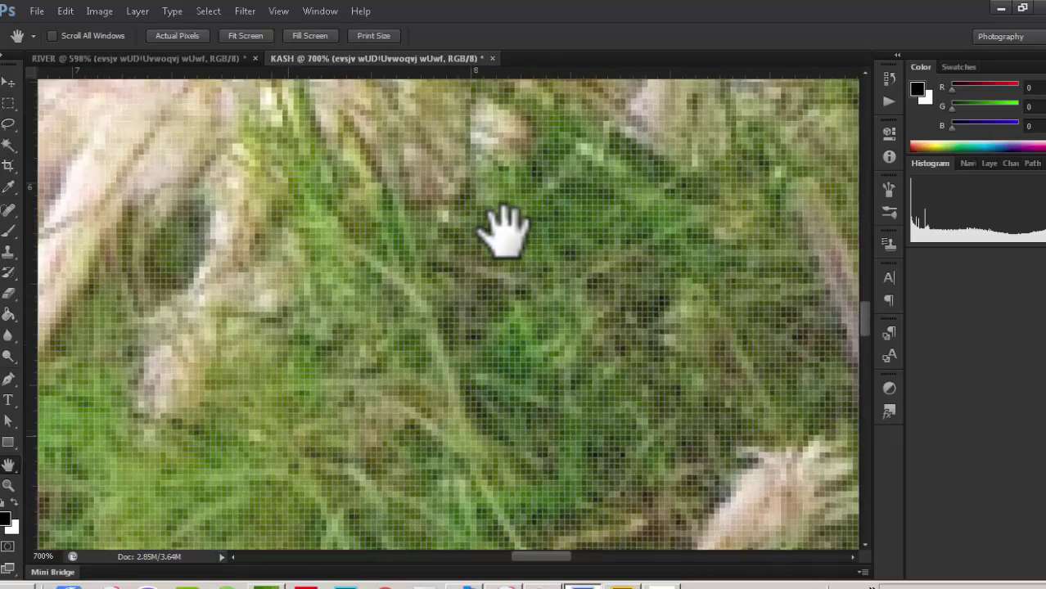
key(ctrl+0)
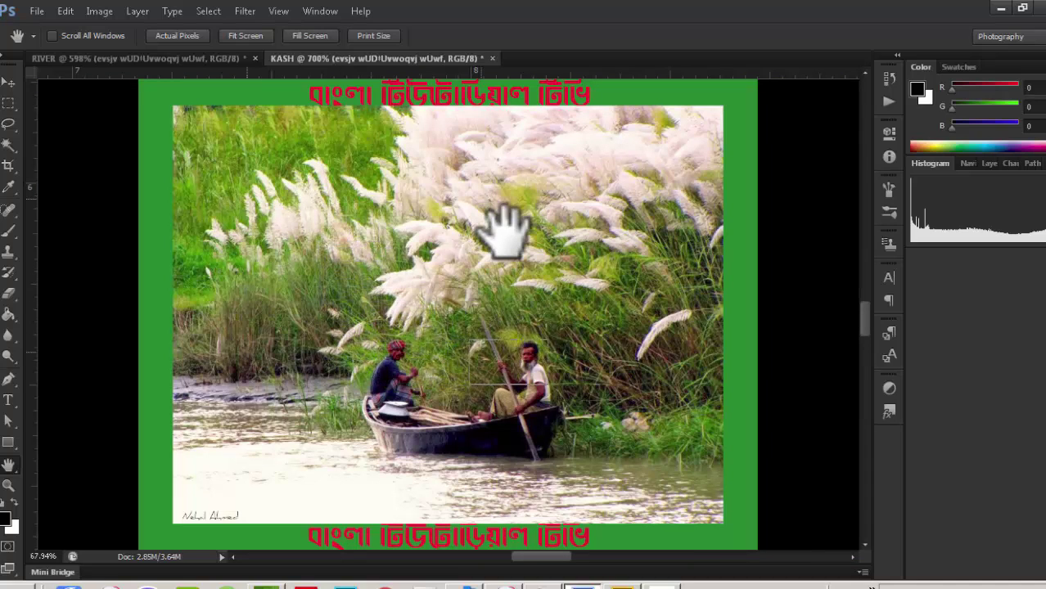
- Close in on the red-hat man's head, zoom out slightly, then fit the whole photo
drag(515, 360, 404, 368)
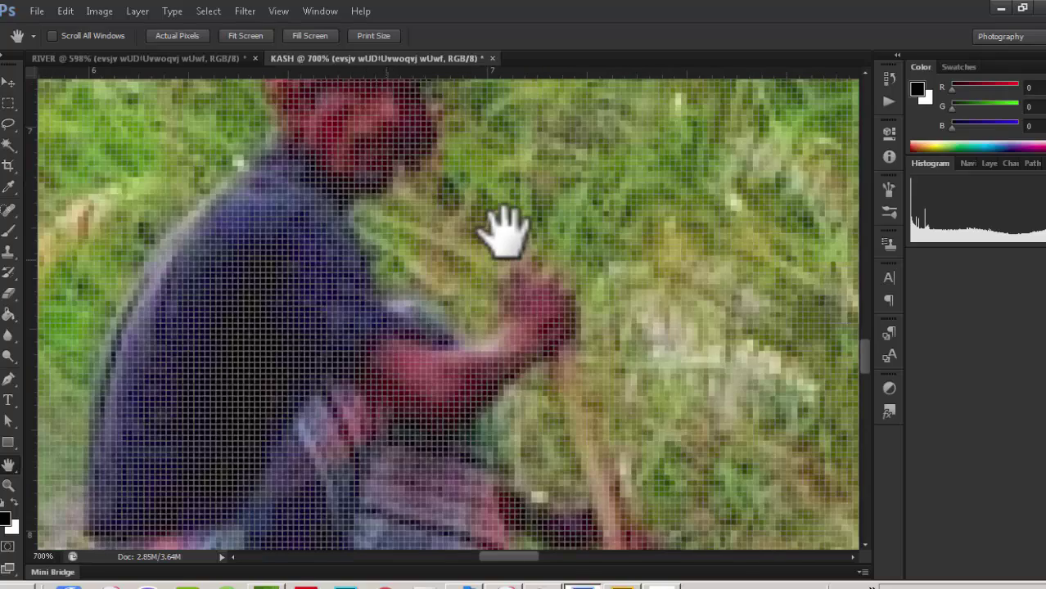
drag(504, 232, 503, 232)
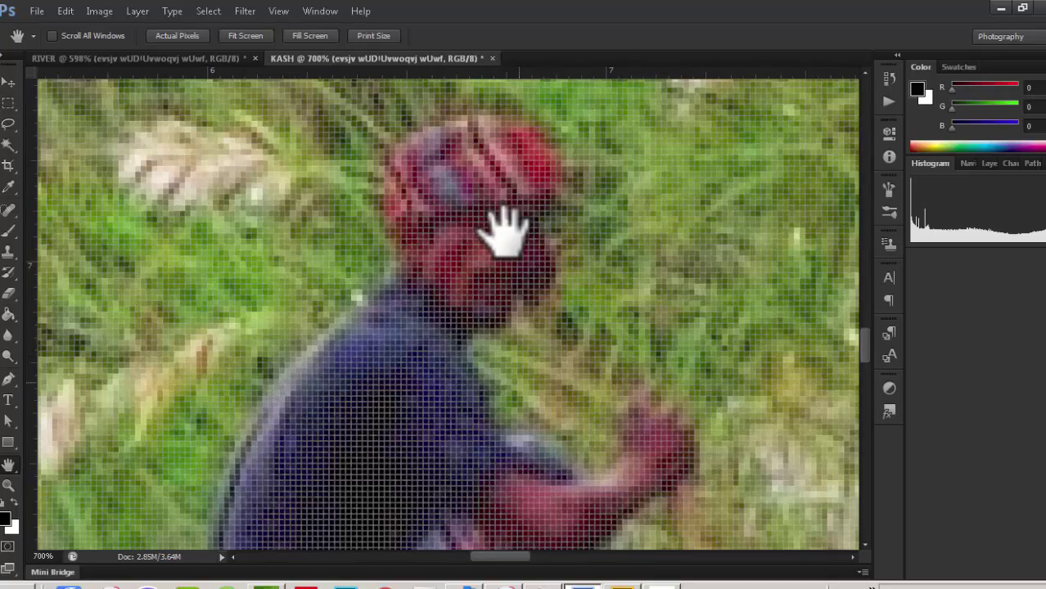
key(ctrl+minus)
key(ctrl+minus)
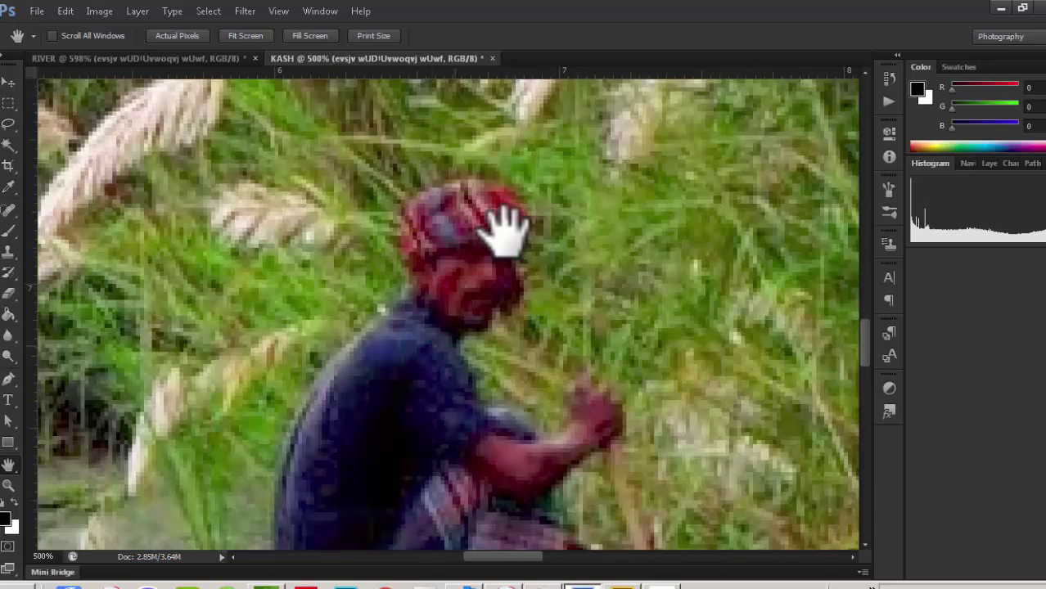
key(ctrl+0)
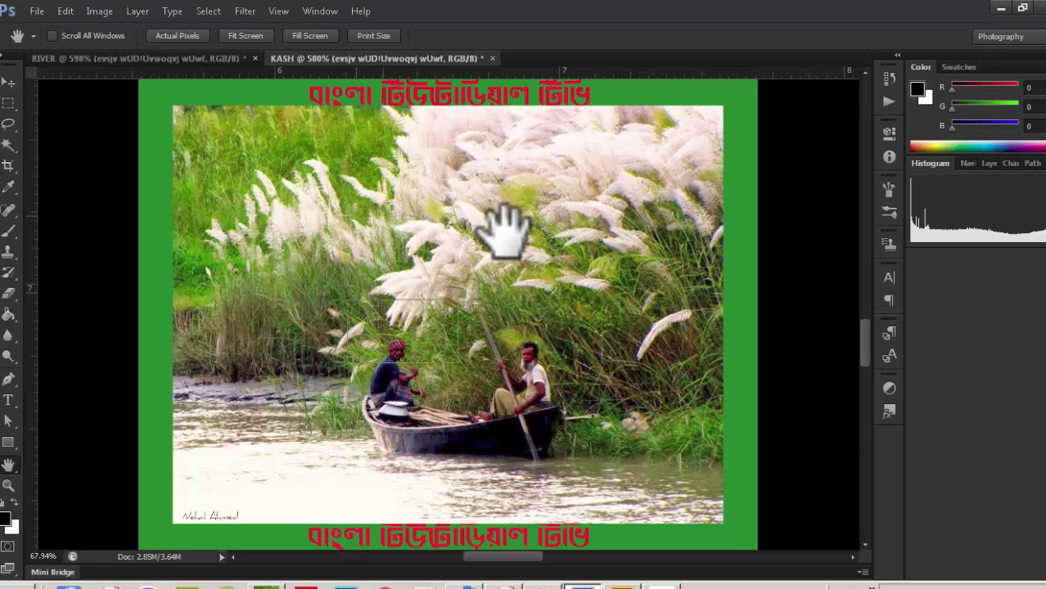
- Close in on the left bearded boatman, then return to the whole boat scene at 96.6%
drag(504, 229, 503, 229)
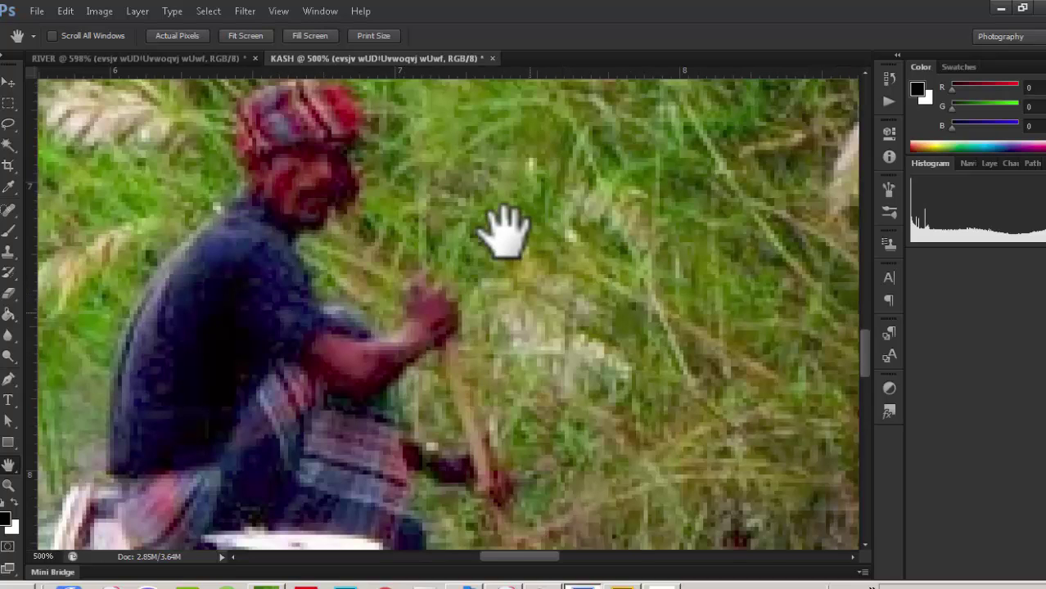
key(ctrl+minus)
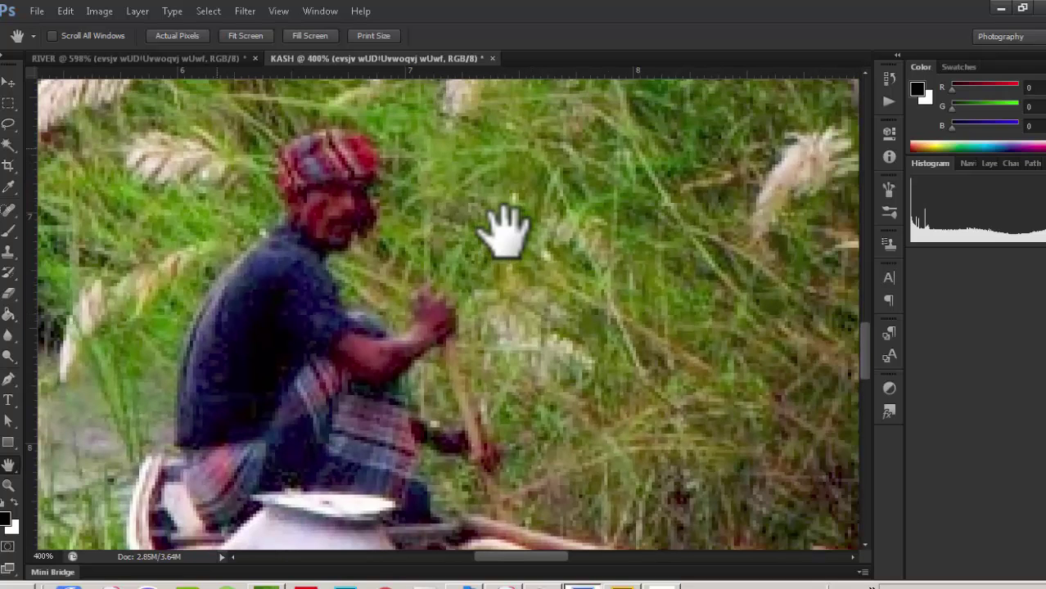
key(ctrl+0)
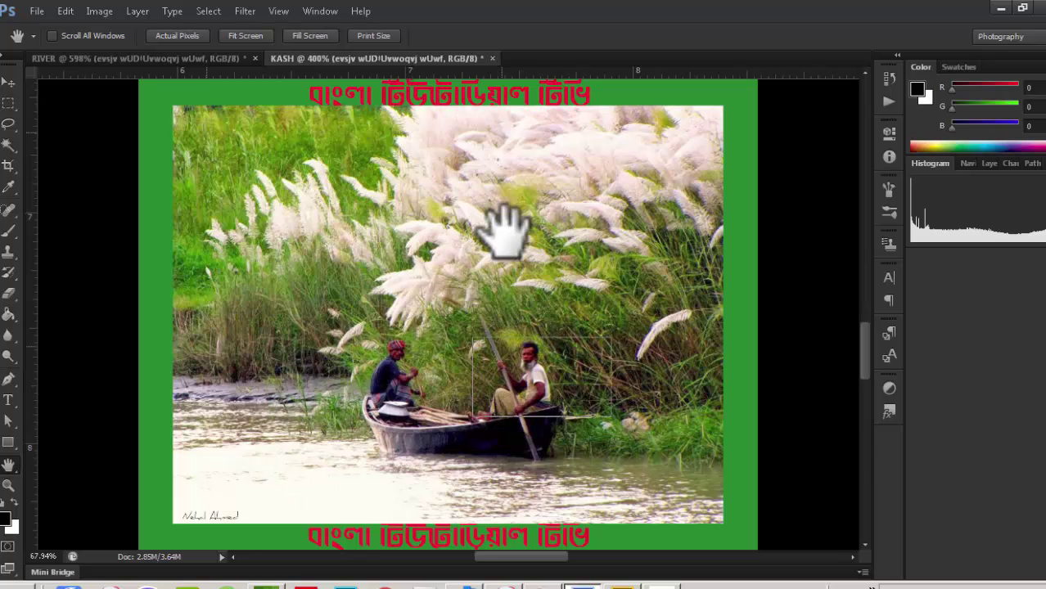
click(505, 232)
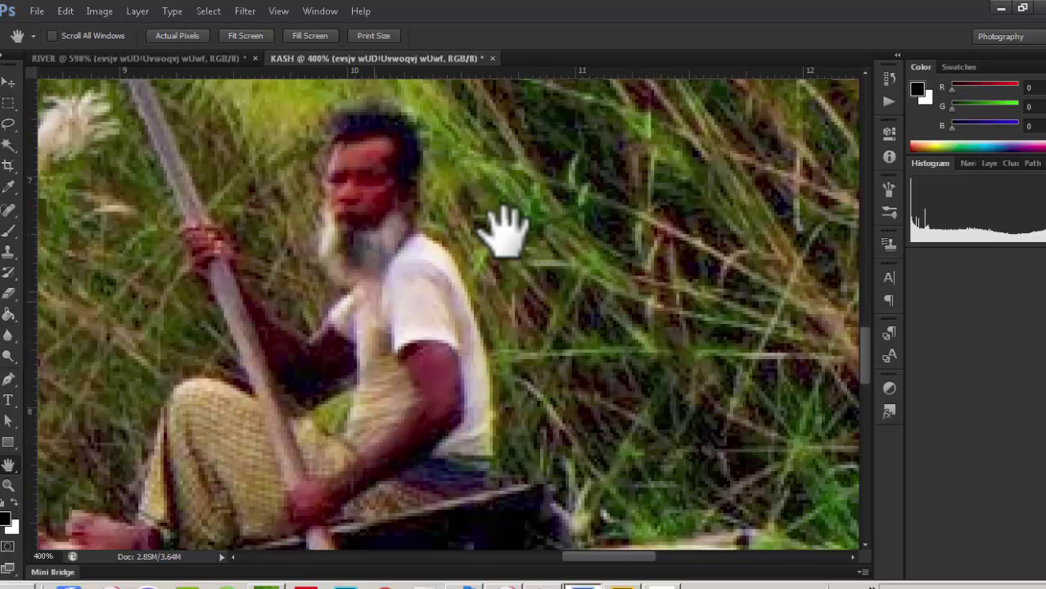
alt+click(506, 232)
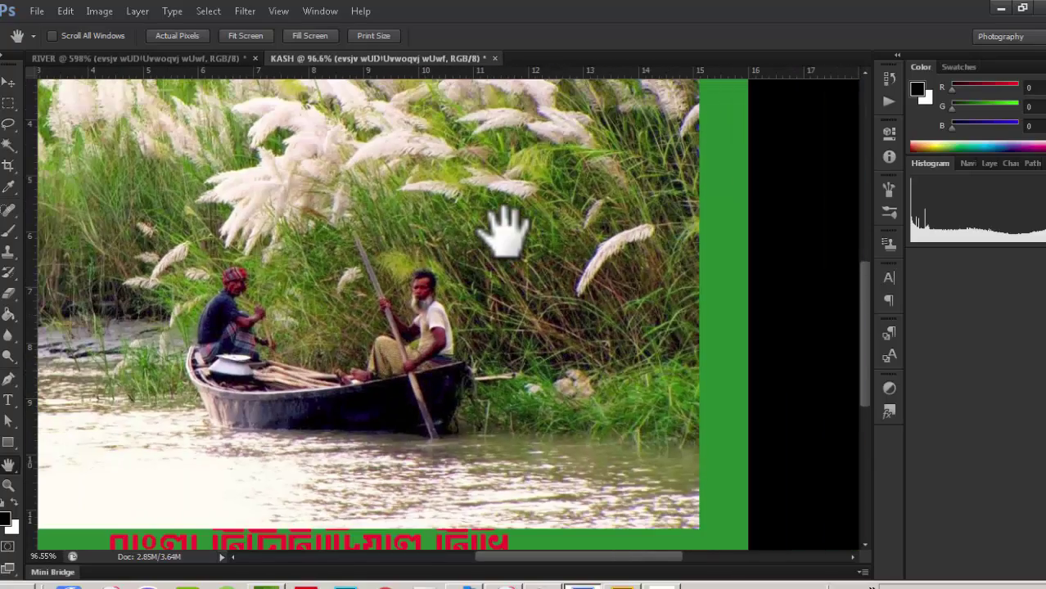
- Scroll-zoom to about 226% on the boat, jump to the white kash flowers, then fit the photo at 66.9%
scroll(505, 232, down, 3)
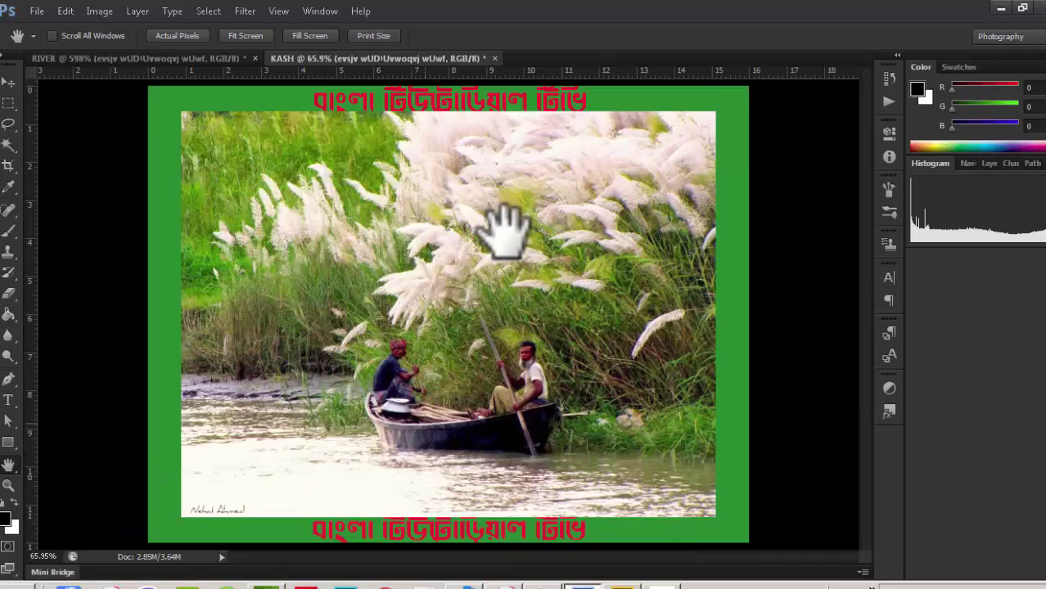
scroll(505, 232, up, 4)
scroll(505, 231, up, 2)
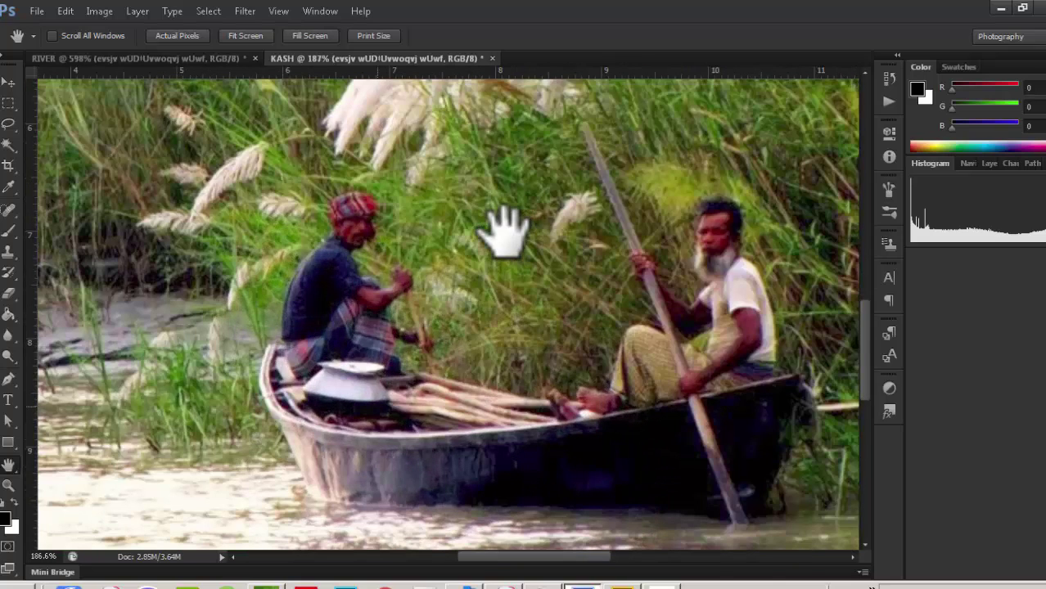
scroll(505, 232, up, 1)
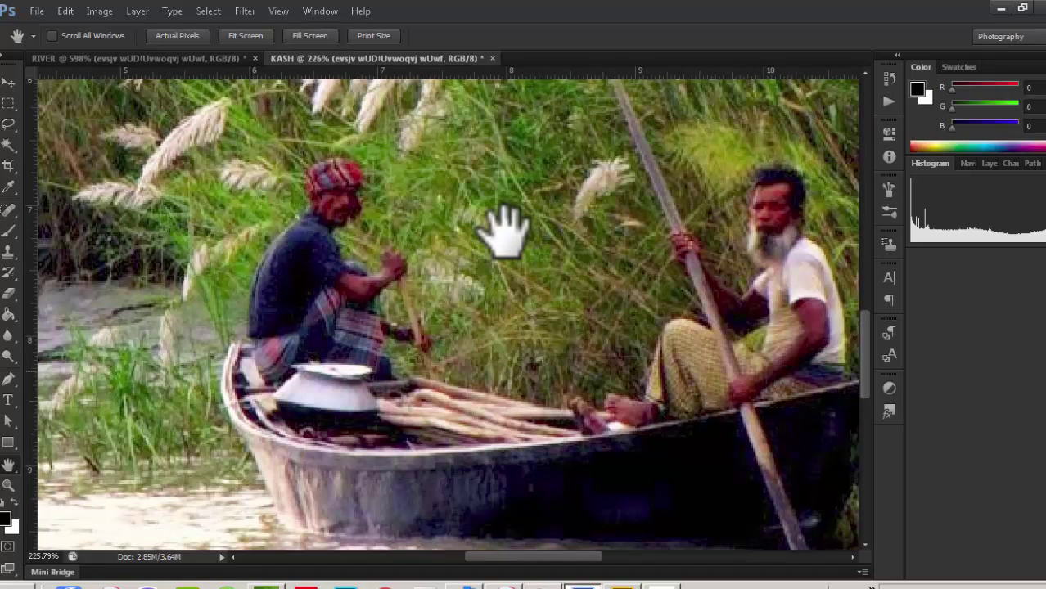
key(h)
drag(505, 231, 505, 231)
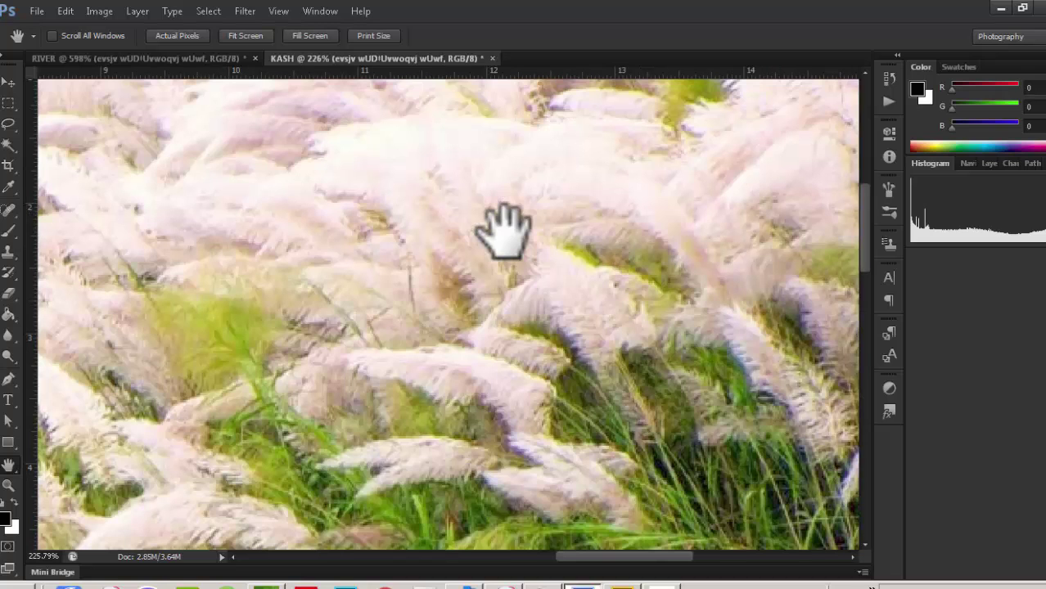
key(ctrl+0)
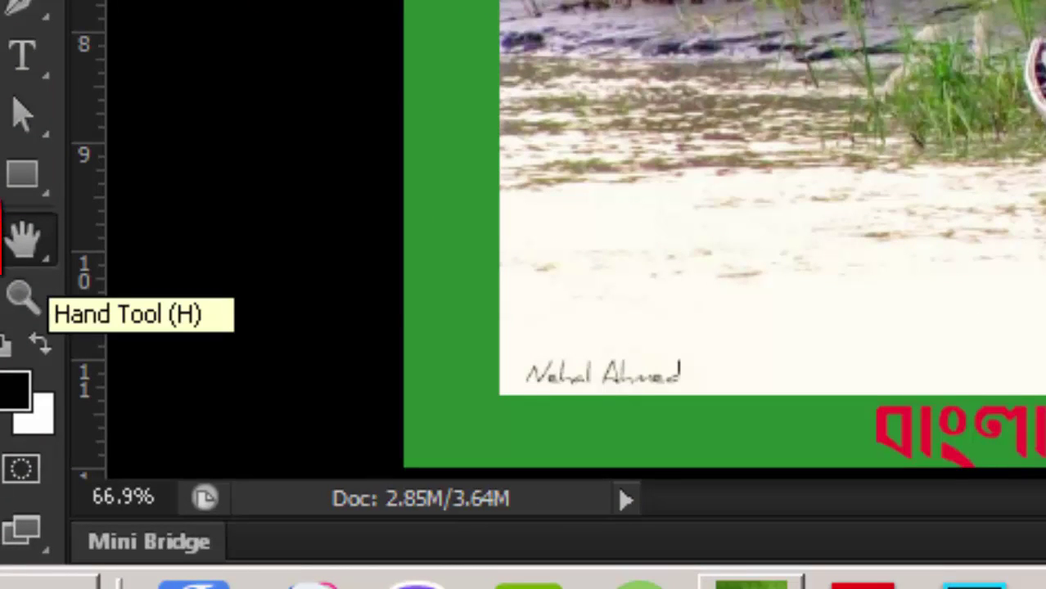
- Tilt the KASH canvas view clockwise to about 13° with the Rotate View tool
click(23, 237)
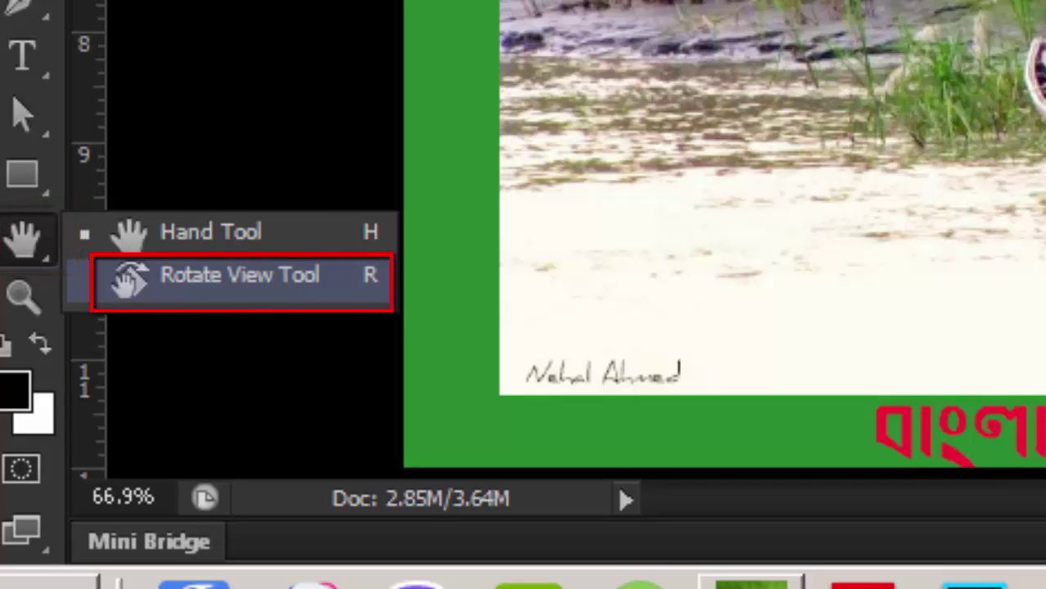
key(r)
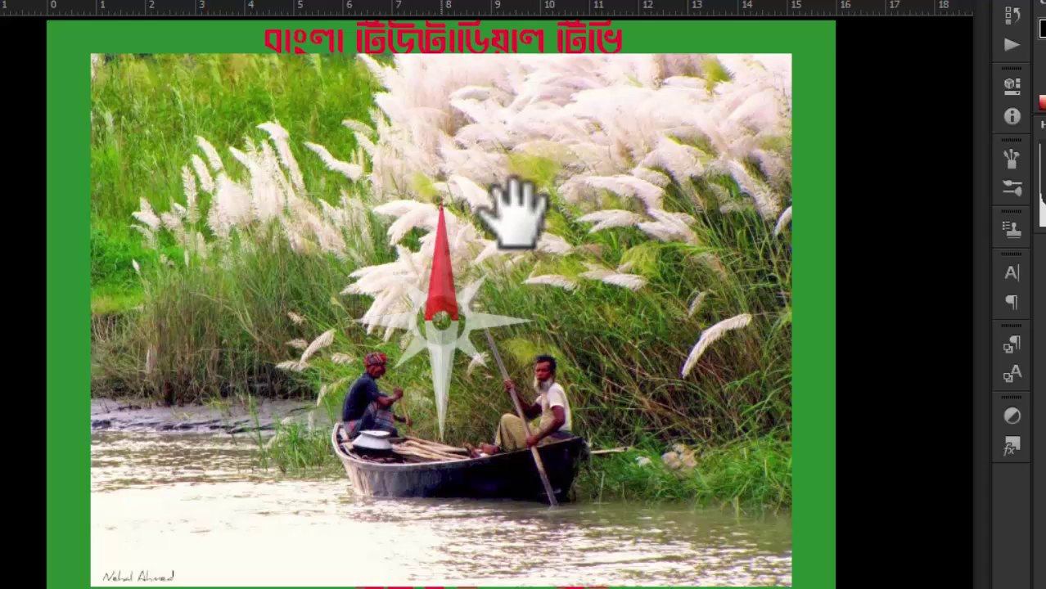
drag(514, 211, 515, 212)
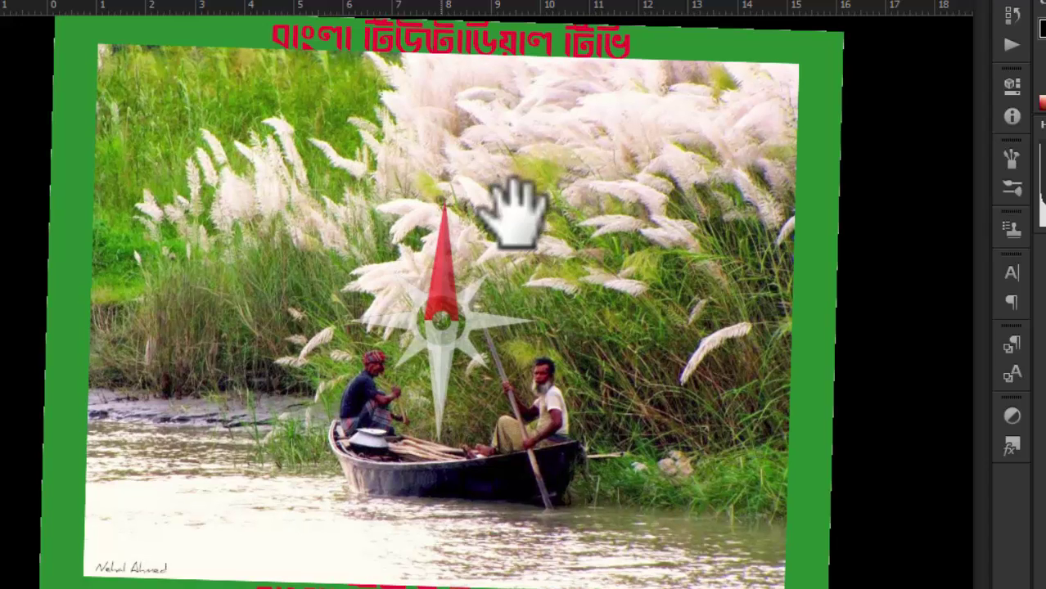
drag(514, 211, 497, 217)
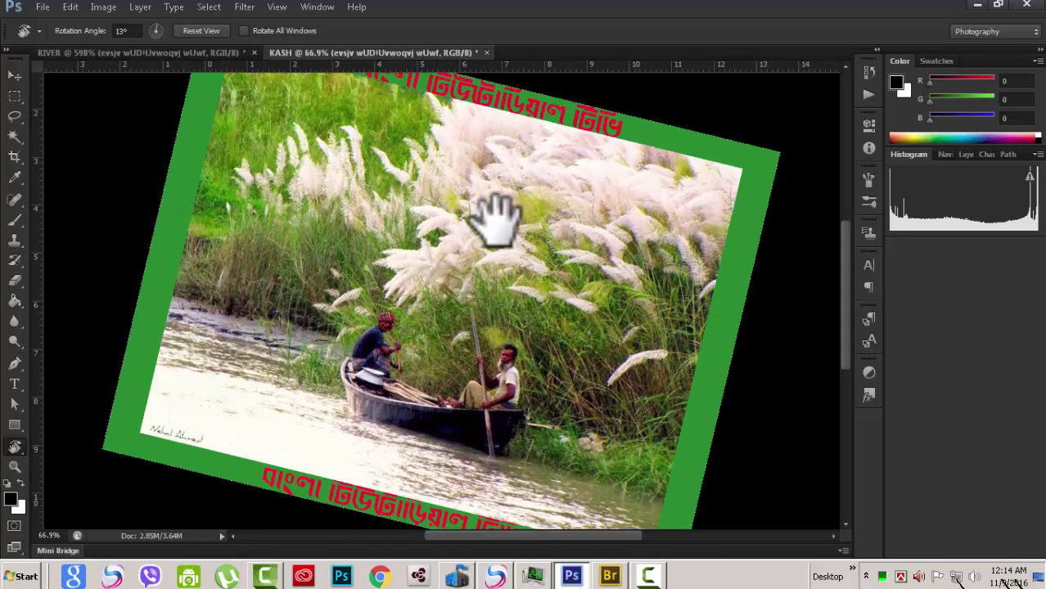
- Rotate the canvas view back to a 0° rotation angle with the Rotate View tool
click(15, 446)
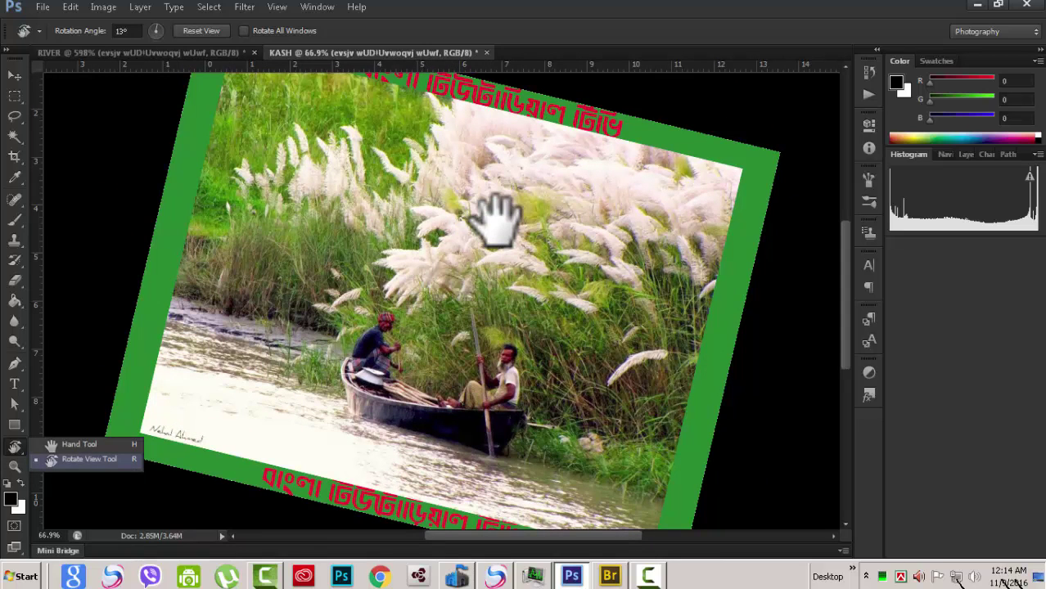
drag(497, 218, 497, 218)
drag(498, 219, 497, 218)
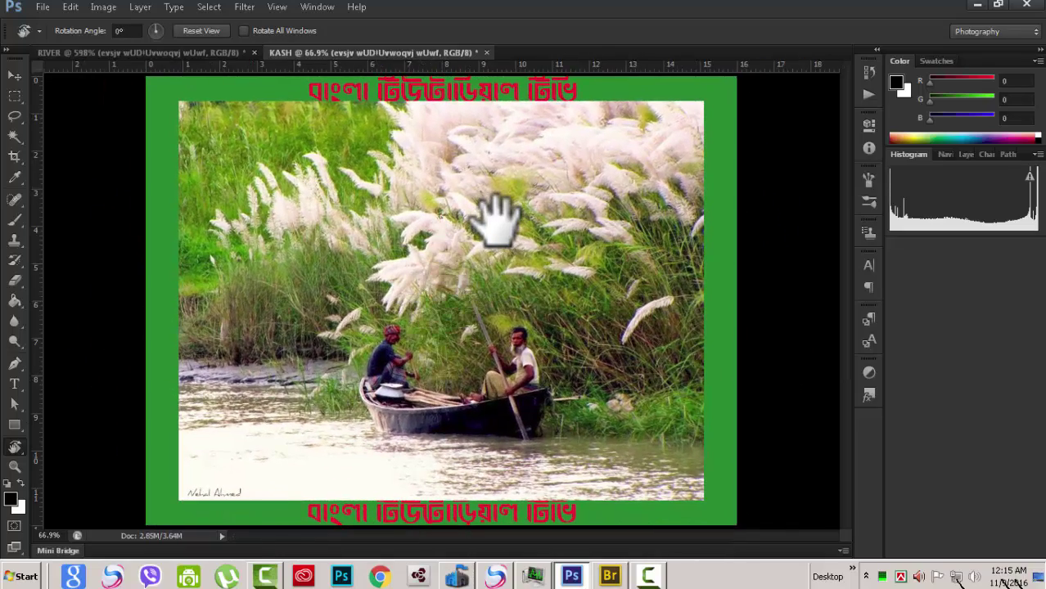
- Open the Layers panel from the Window menu, select Layer 1 and add an empty Layer 3 above it
key(alt+w)
key(Left)
key(Down)
key(Right)
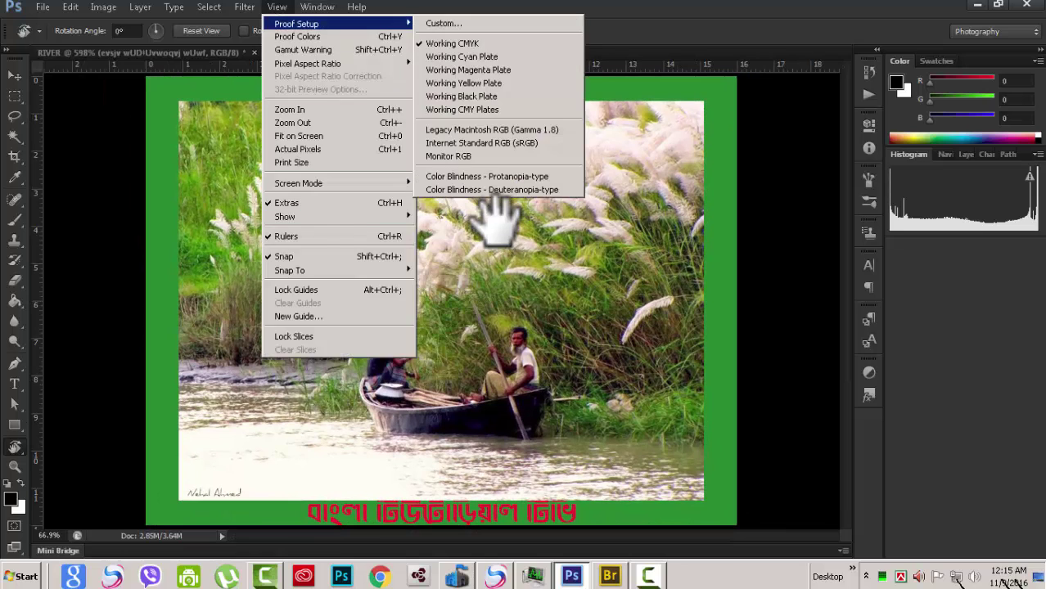
key(Right)
key(i)
key(Down)
key(Down)
key(Down)
key(Down)
key(Down)
key(Down)
key(Down)
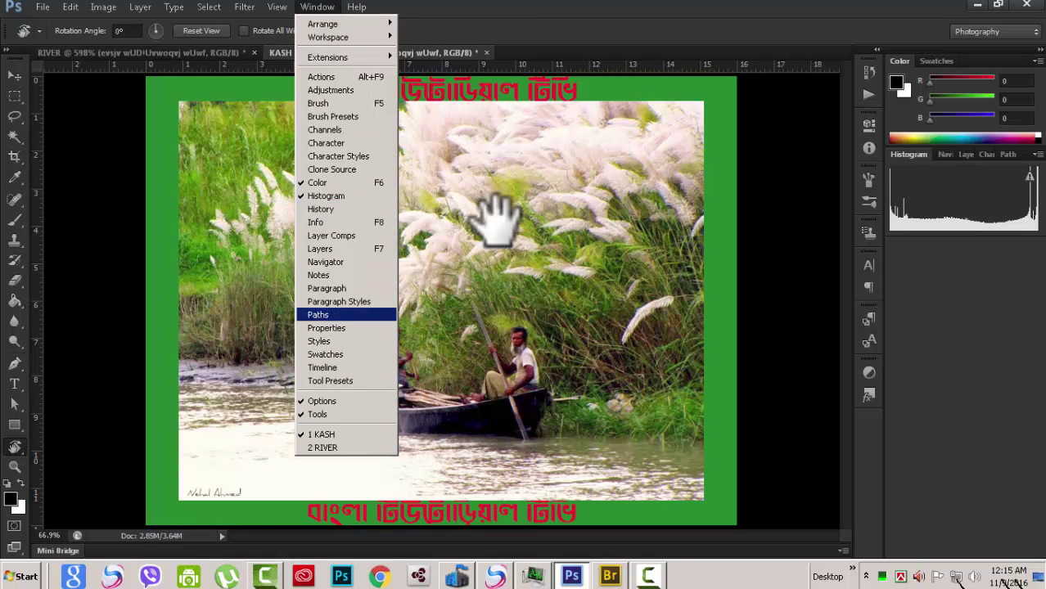
key(Down)
key(Down)
key(Up)
key(Up)
key(Up)
key(Up)
key(Up)
key(Up)
key(Up)
key(Return)
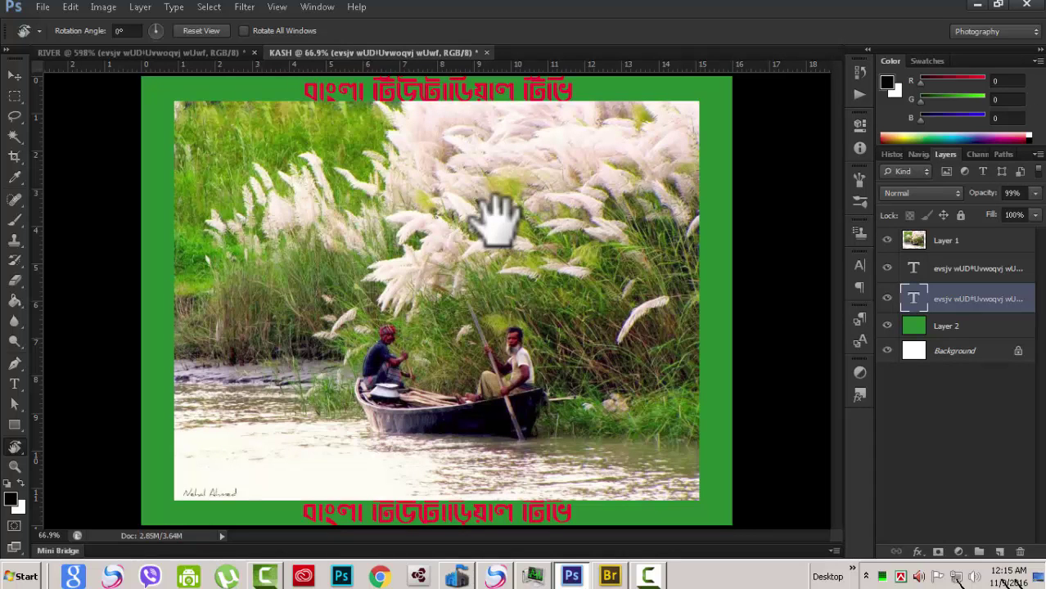
key(alt+bracketright)
key(alt+bracketright)
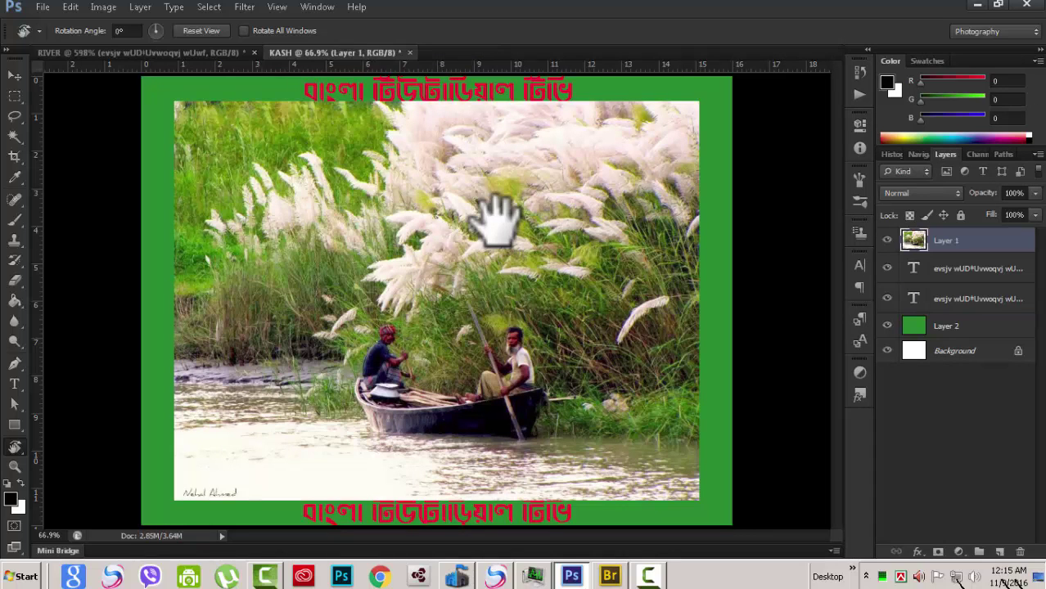
key(ctrl+shift+alt+n)
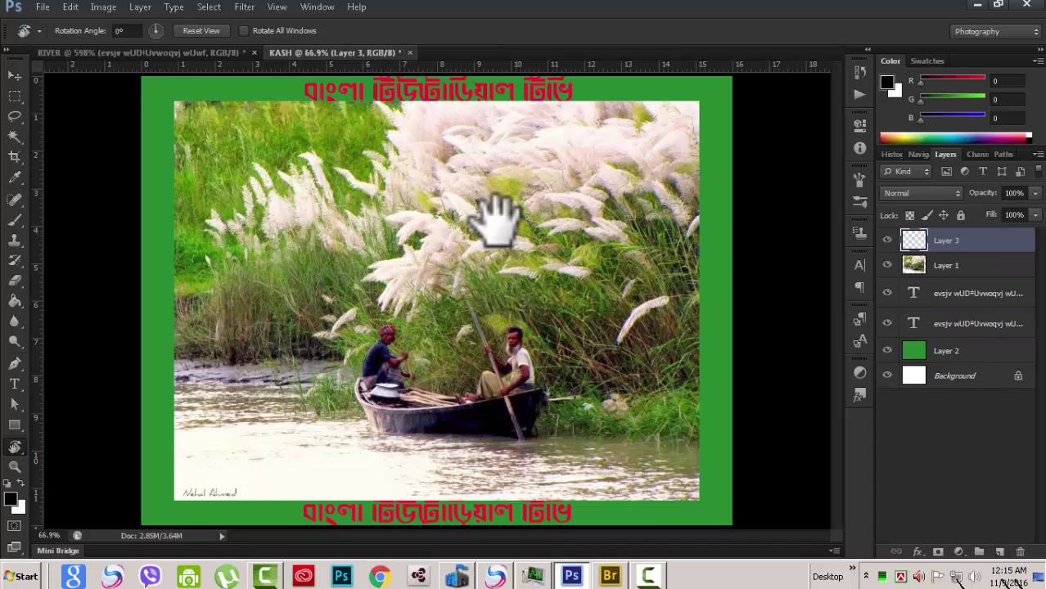
- Choose blue as the brush colour and paint test strokes on the boat's stern and hull
key(b)
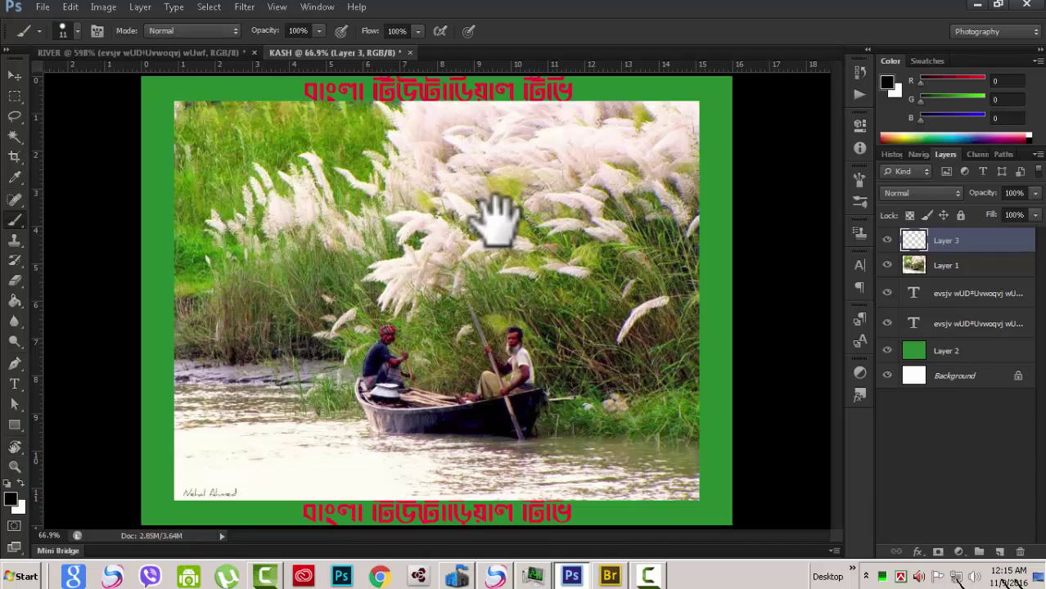
key(i)
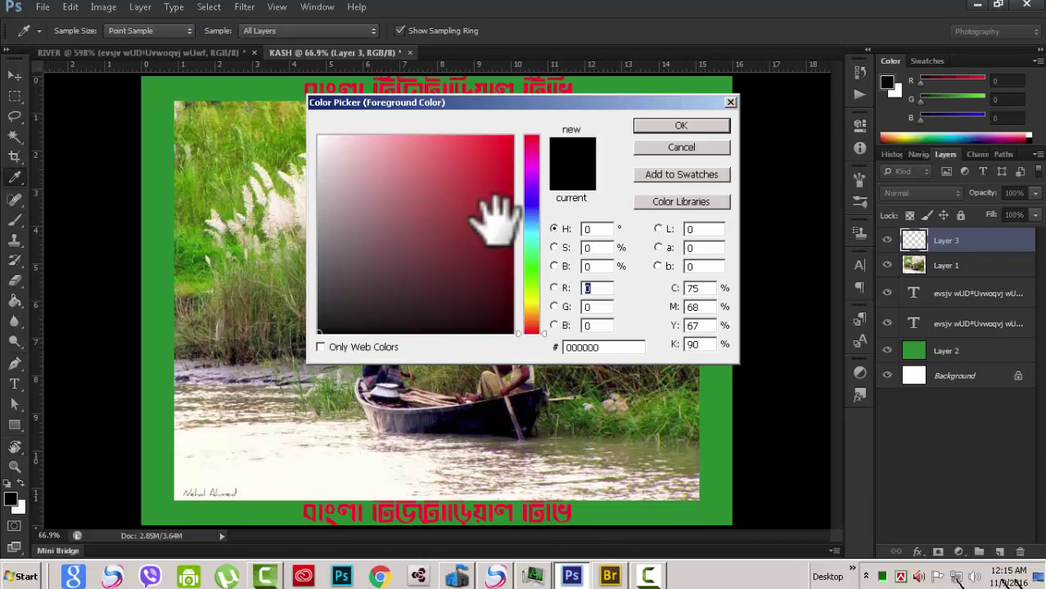
click(532, 201)
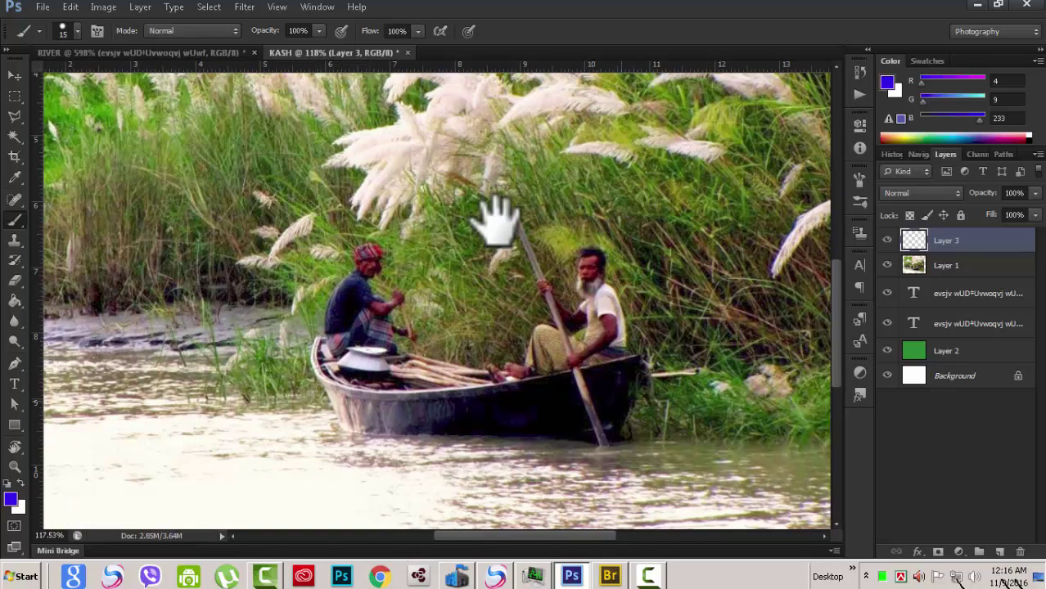
drag(625, 365, 624, 405)
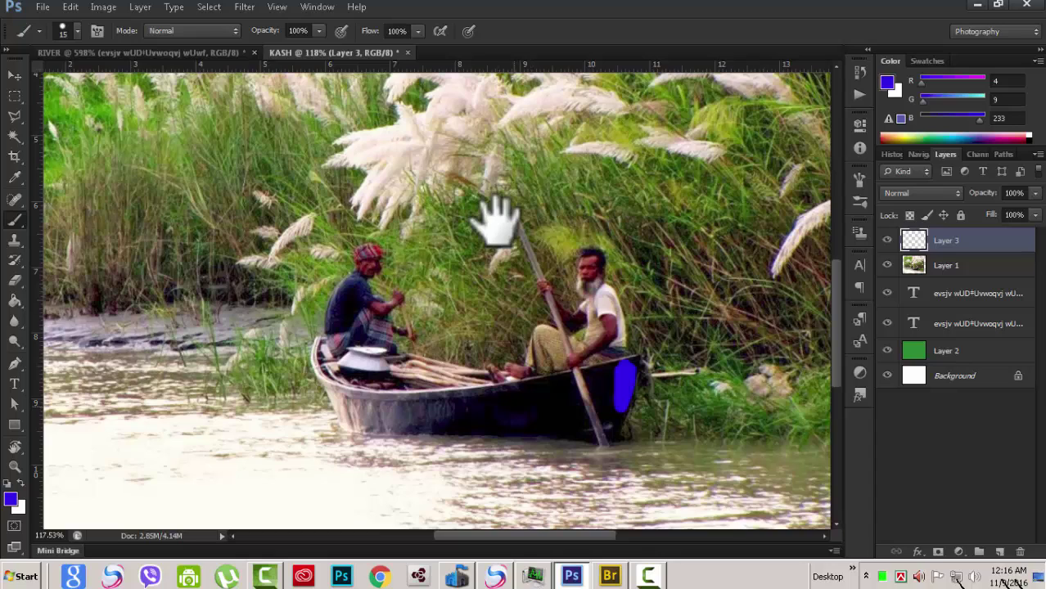
mouse_move(486, 407)
mouse_down()
mouse_move(542, 407)
mouse_move(550, 385)
mouse_up()
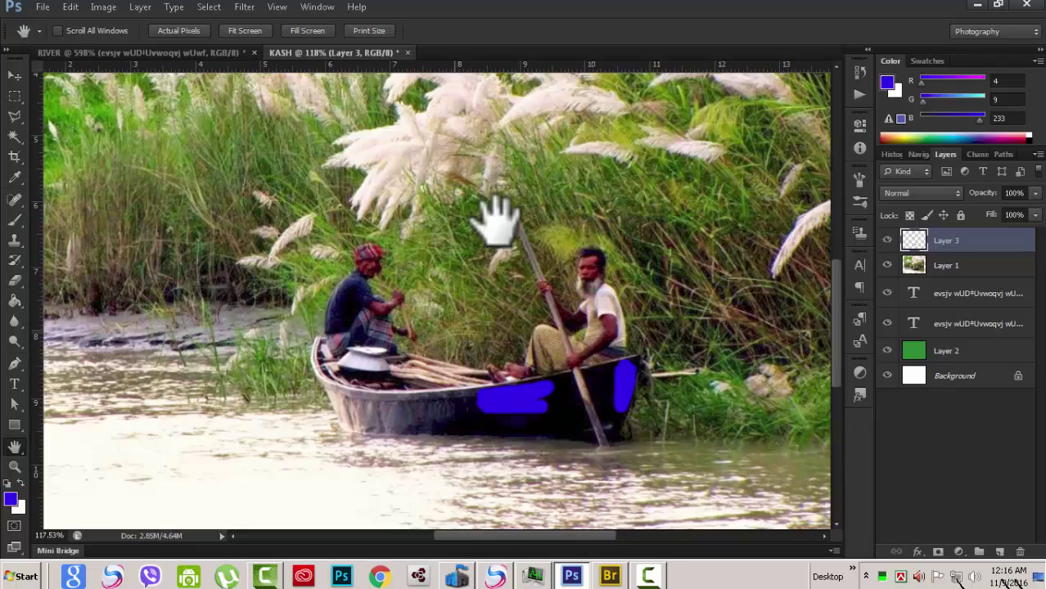
- Rotate the view a quarter turn, paint two more blue strokes on the boat, then delete Layer 3
key(r)
key(r)
drag(497, 217, 497, 217)
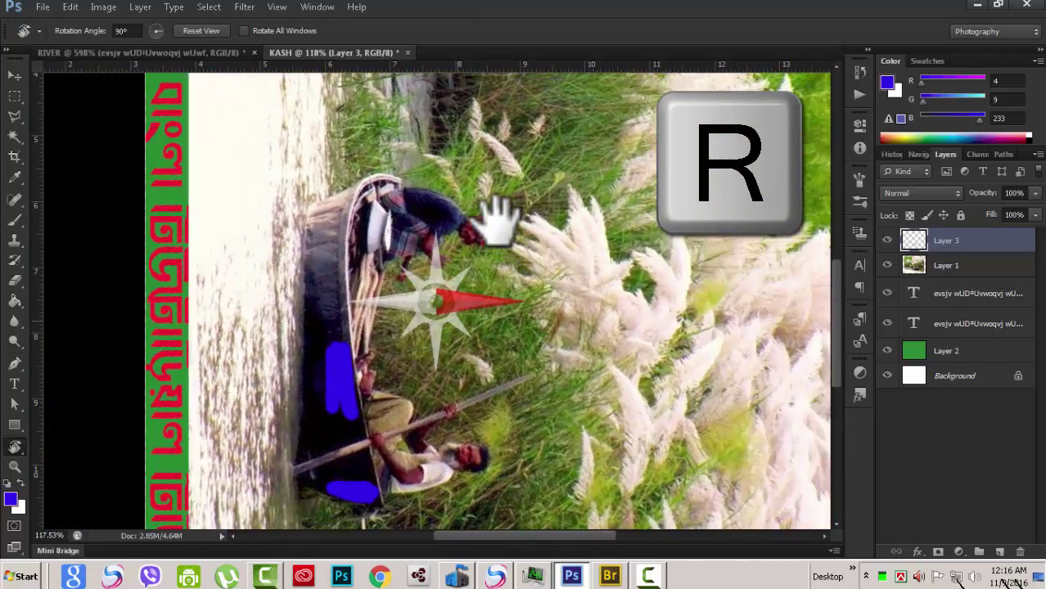
key(b)
mouse_move(323, 236)
mouse_down()
mouse_move(315, 405)
mouse_move(312, 298)
mouse_up()
drag(324, 236, 336, 202)
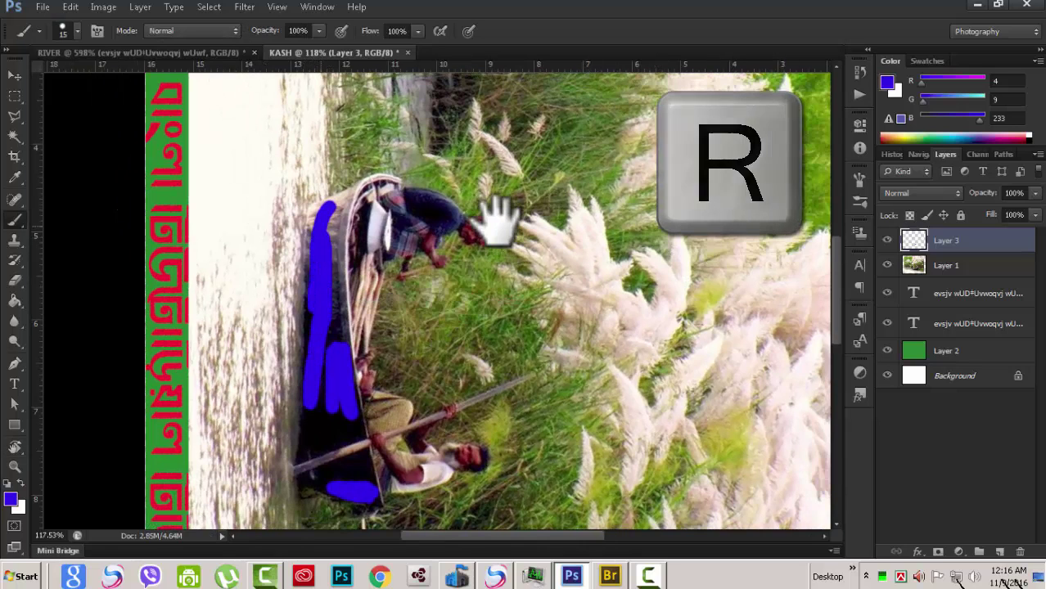
key(Delete)
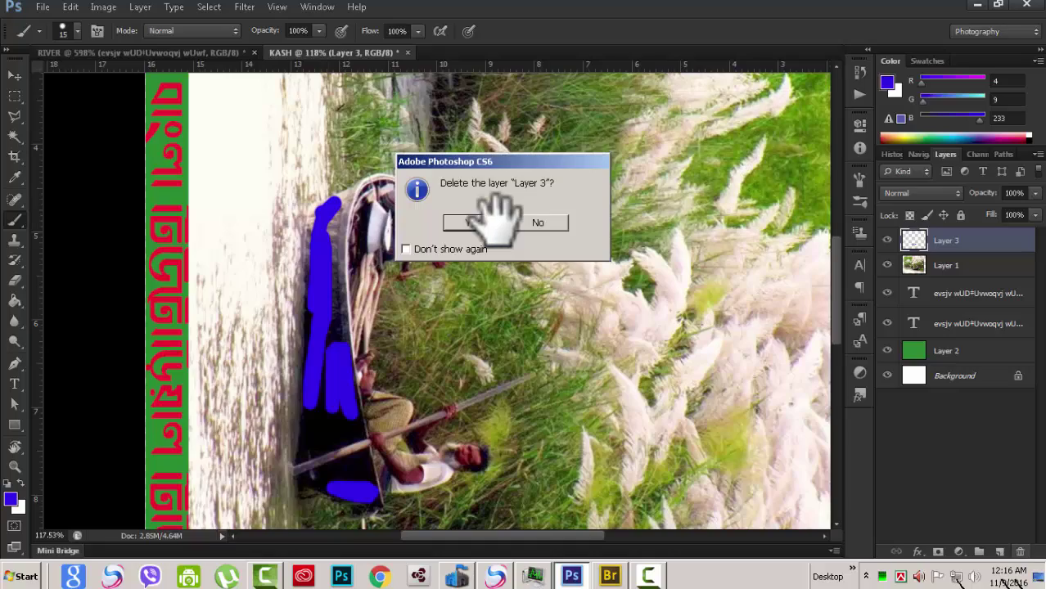
click(483, 221)
- Rotate the KASH canvas view back to near 0° and zoom in and out with Alt+scroll
key(r)
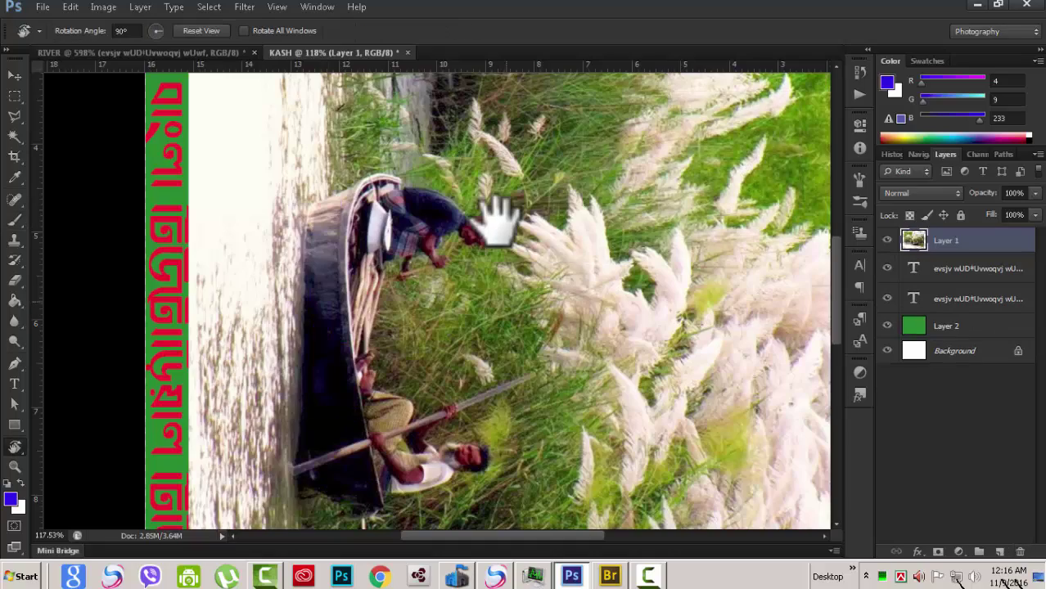
drag(496, 219, 497, 220)
scroll(497, 219, up, 1)
key(l)
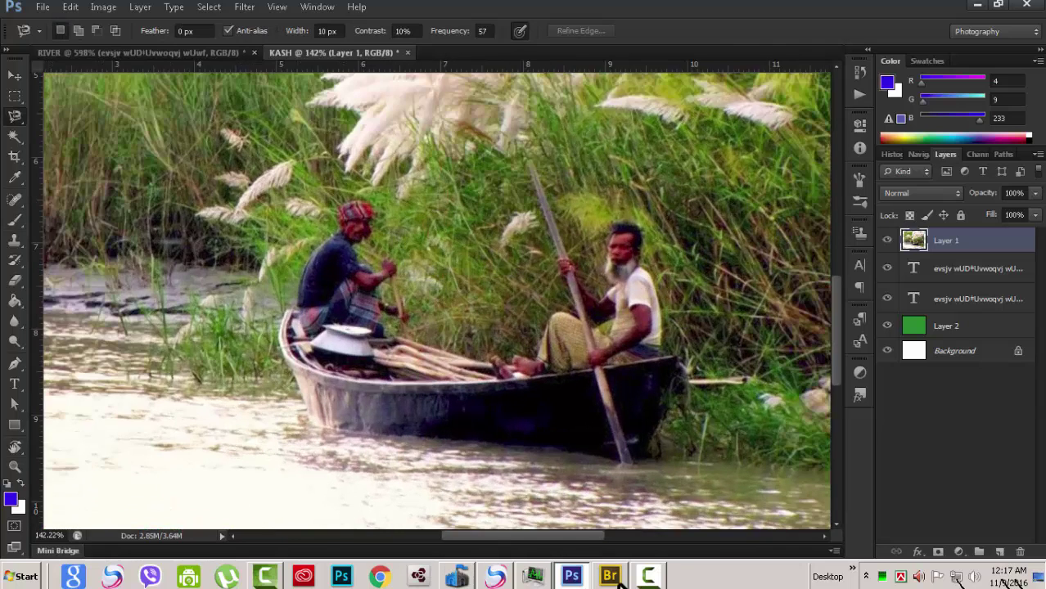
mouse_move(650, 578)
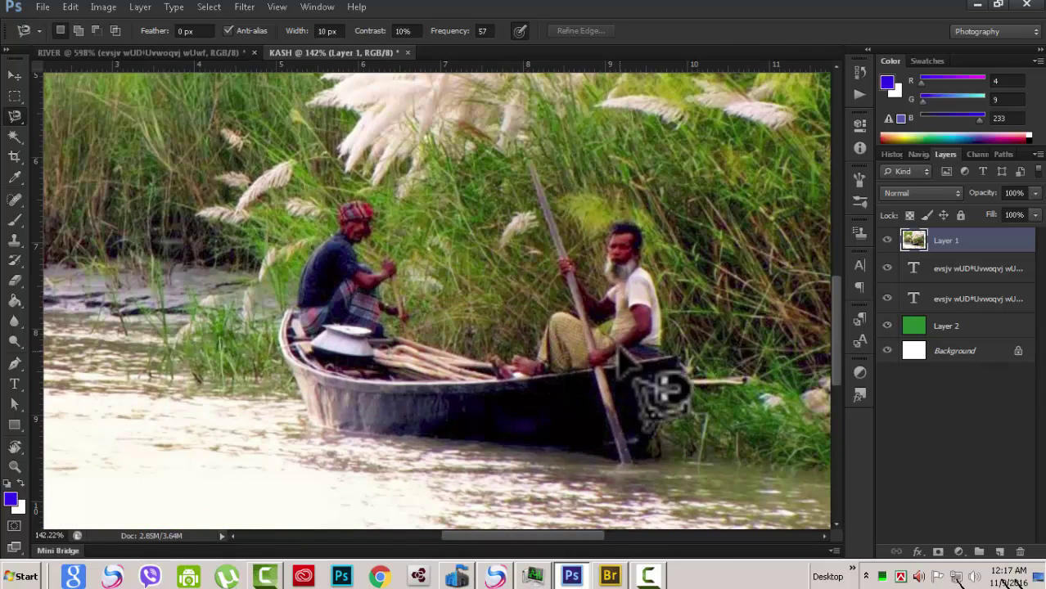
scroll(541, 395, up, 1)
scroll(538, 394, down, 1)
scroll(538, 394, down, 2)
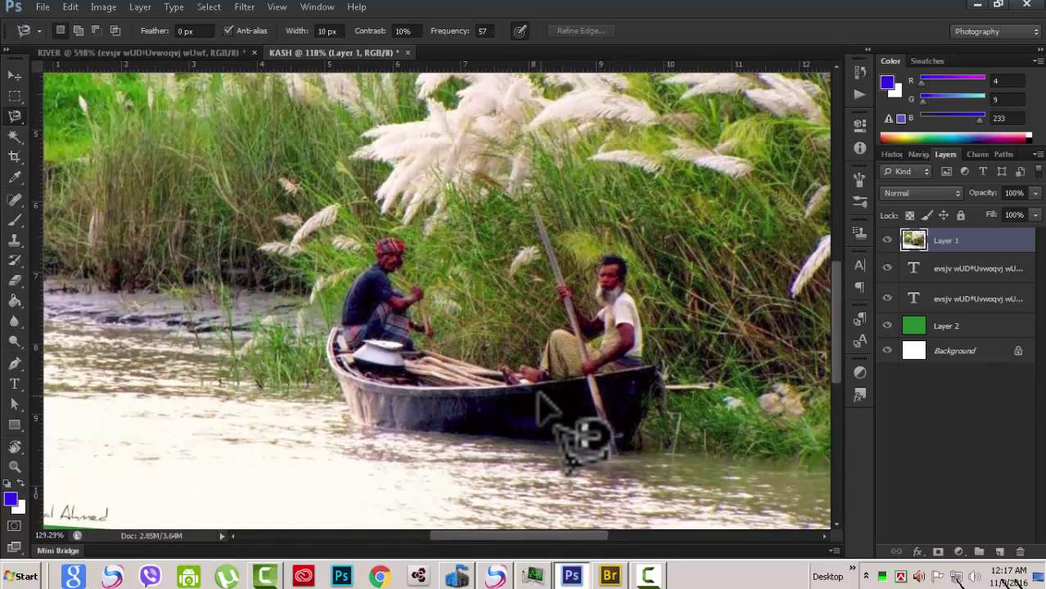
scroll(541, 397, up, 3)
scroll(399, 423, up, 1)
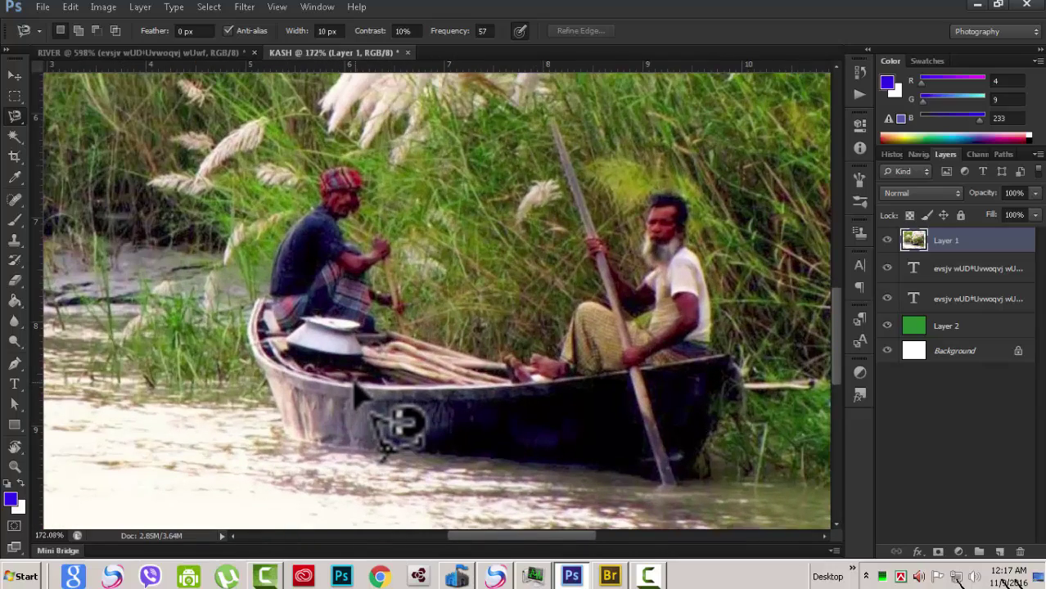
- Zoom to fit the green-framed photo, straighten the remaining tilt with Rotate View, and return to Move
click(14, 75)
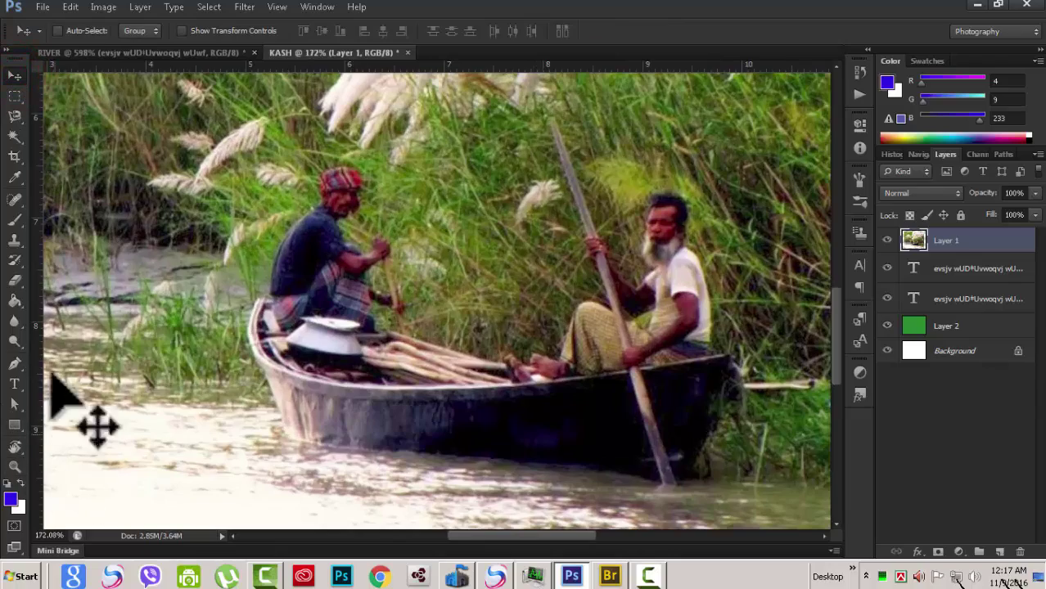
scroll(540, 383, down, 3)
scroll(534, 388, down, 2)
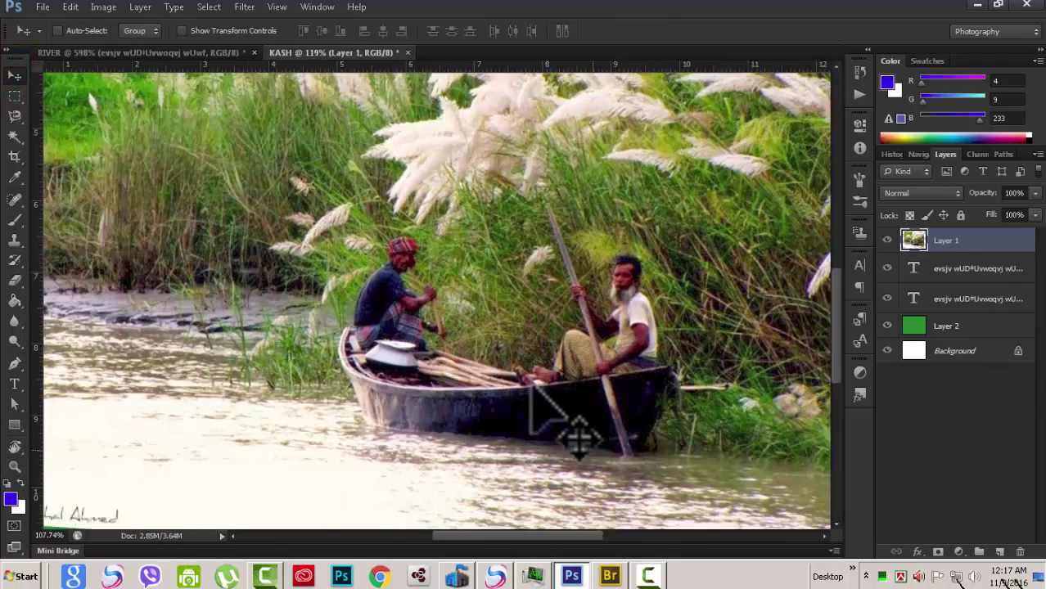
scroll(352, 416, up, 1)
scroll(350, 405, down, 3)
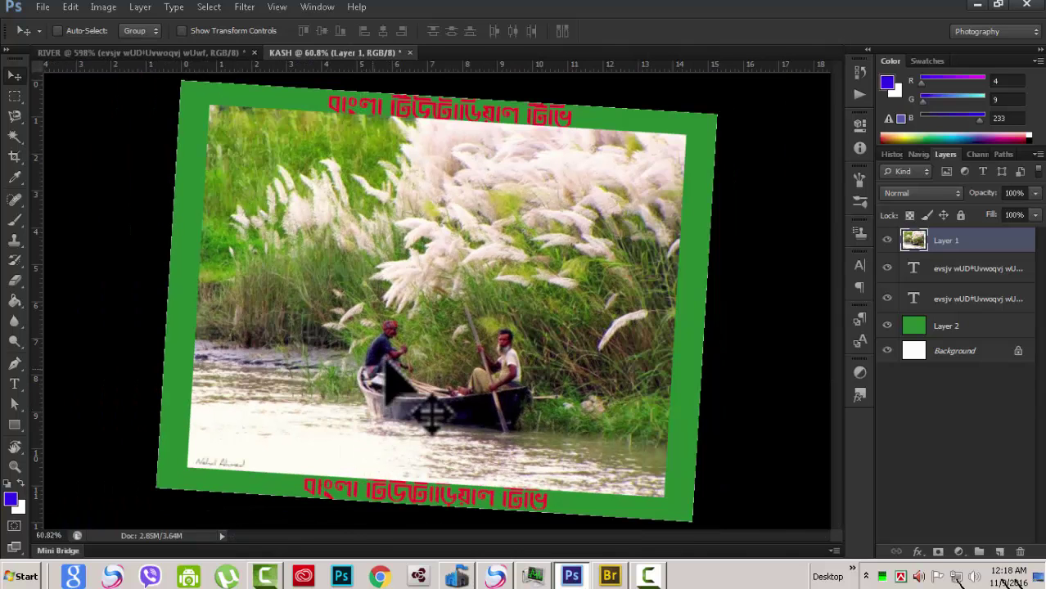
key(r)
mouse_move(391, 344)
mouse_down()
mouse_move(399, 331)
mouse_move(405, 343)
mouse_up()
key(v)
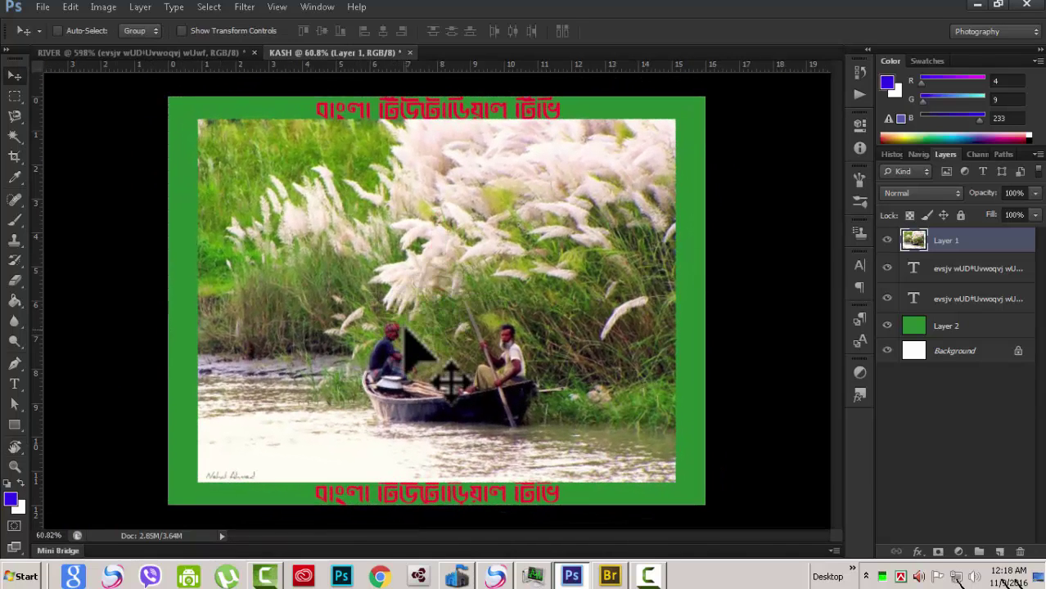